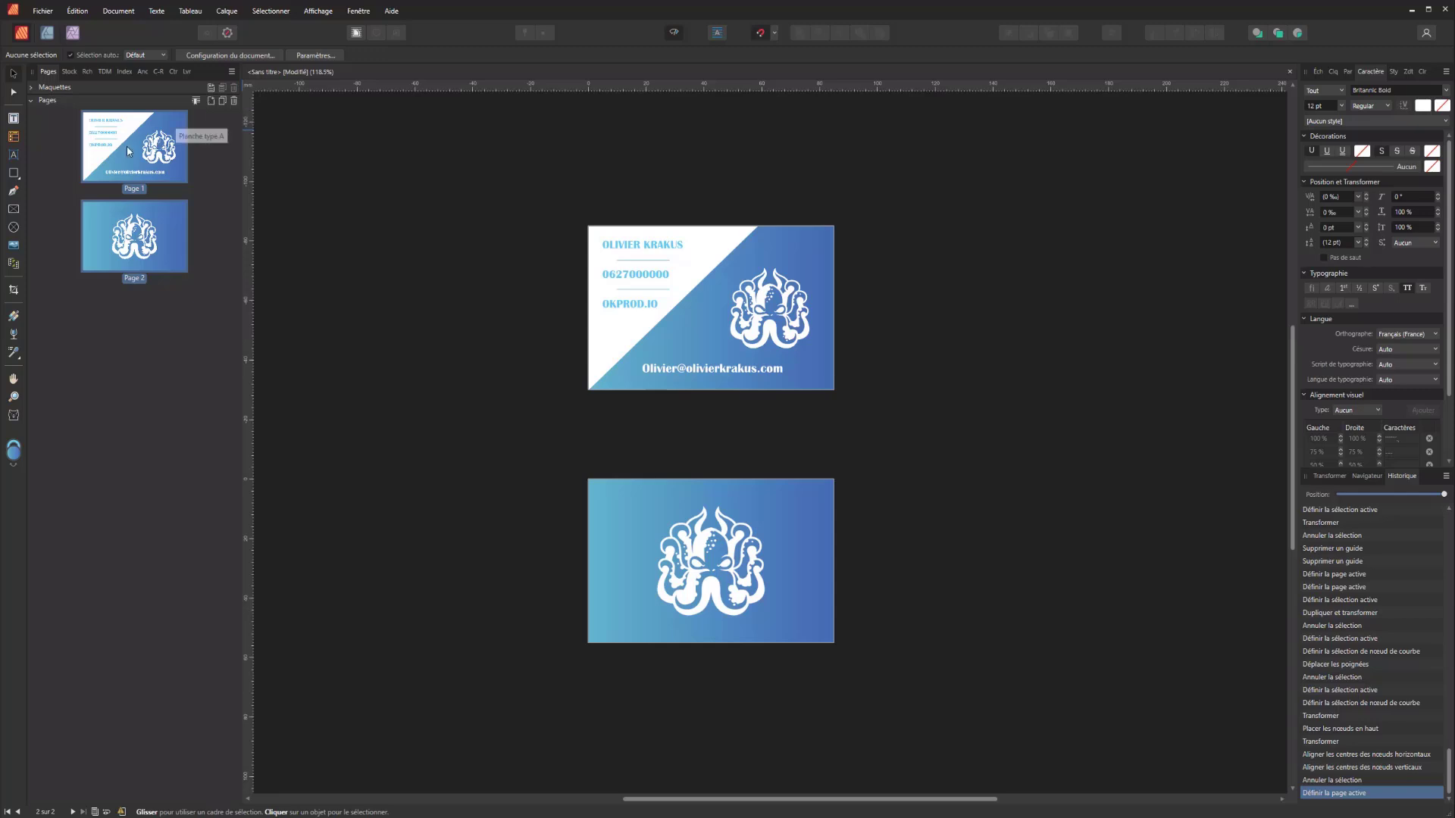
- Duplicate the two selected business card pages, front and back, placing the copies after page 2
{"action": "right_click", "coordinate": [126, 147]}
{"action": "left_click", "coordinate": [162, 168]}
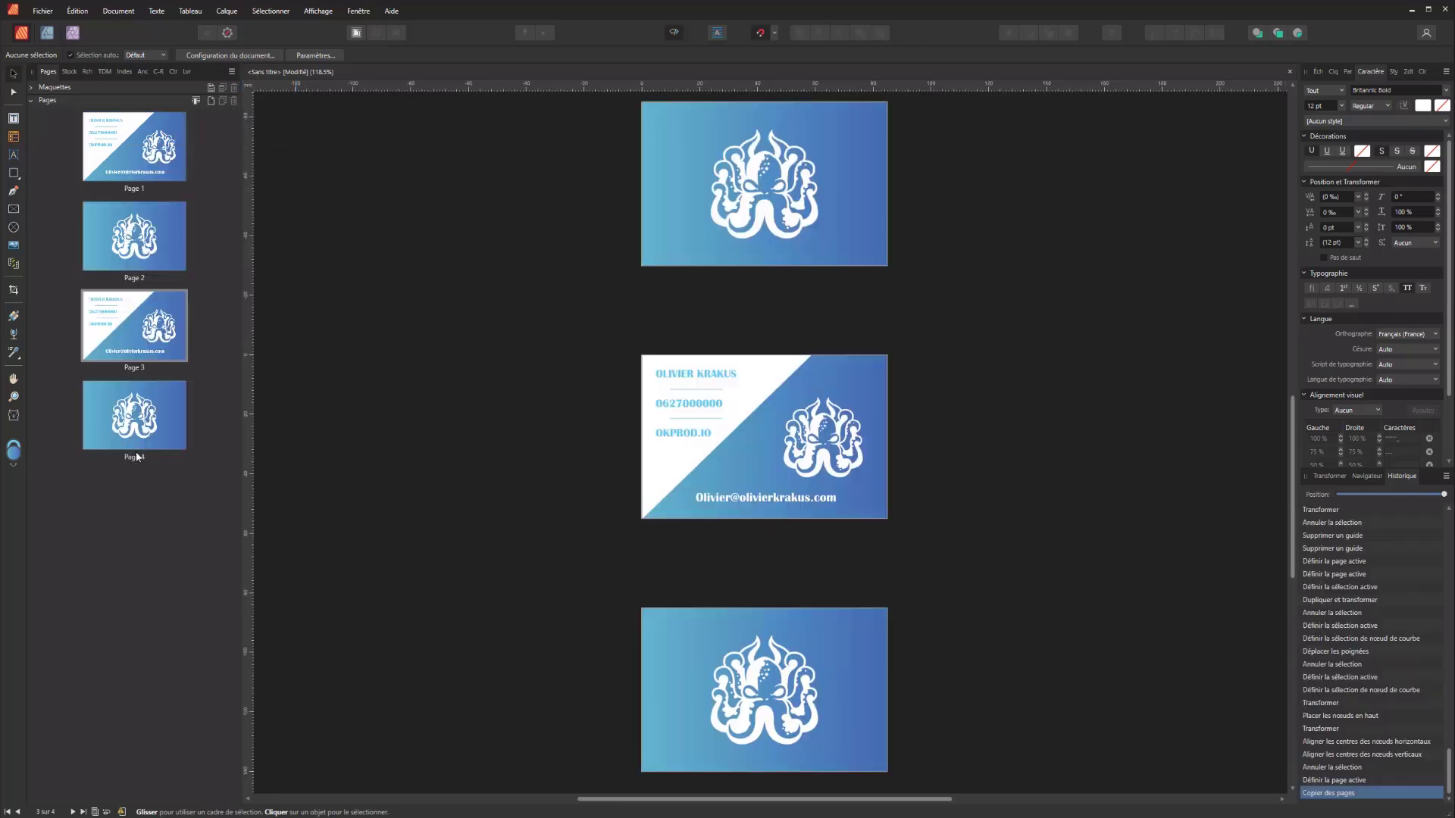
{"action": "scroll", "coordinate": [956, 362], "scroll_direction": "up", "scroll_amount": 3}
{"action": "scroll", "coordinate": [930, 362], "scroll_direction": "down", "scroll_amount": 3}
{"action": "left_click_drag", "start_coordinate": [931, 362], "coordinate": [950, 746]}
{"action": "left_click_drag", "start_coordinate": [515, 585], "coordinate": [401, 15]}
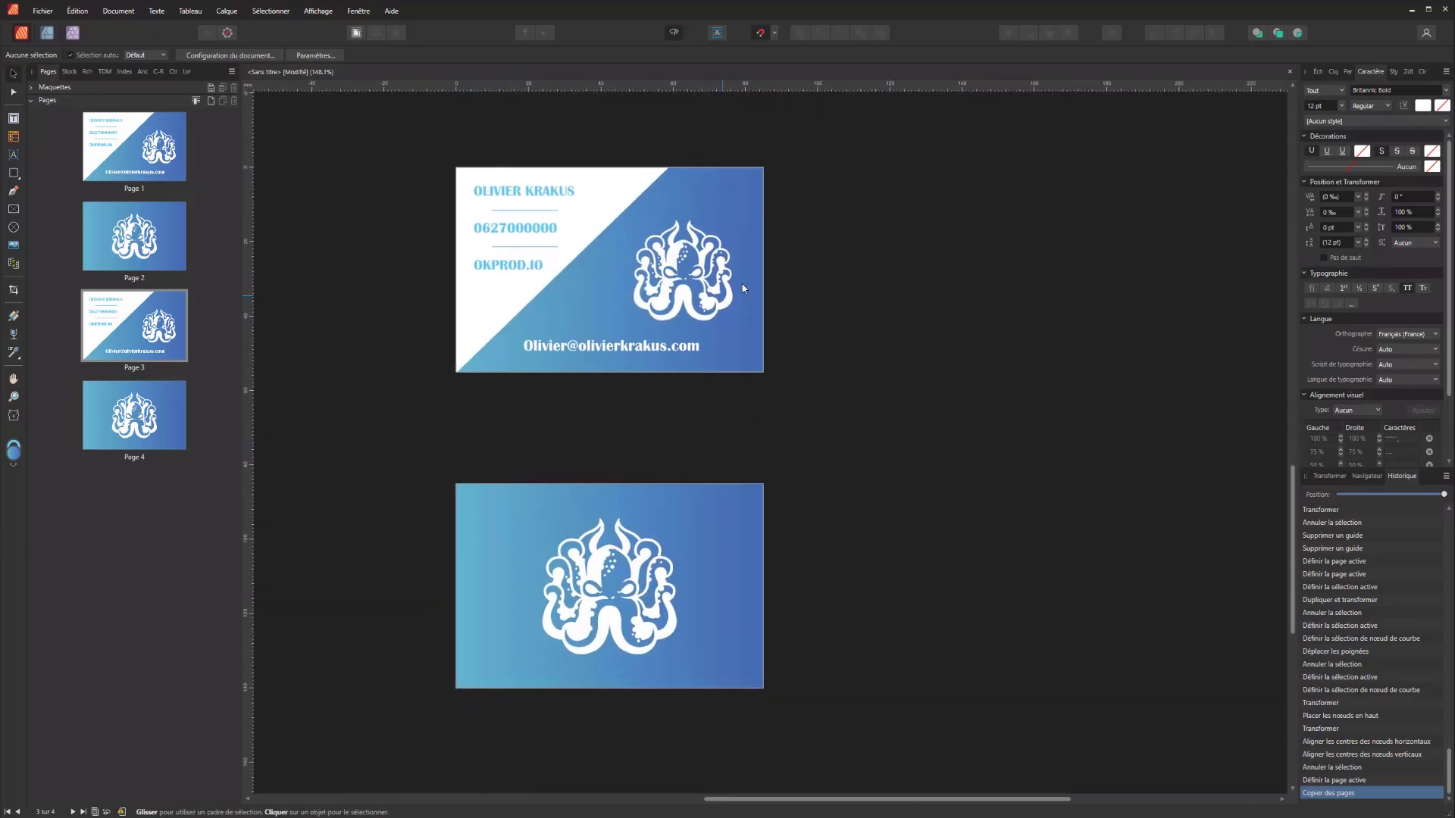
{"action": "left_click", "coordinate": [635, 656]}
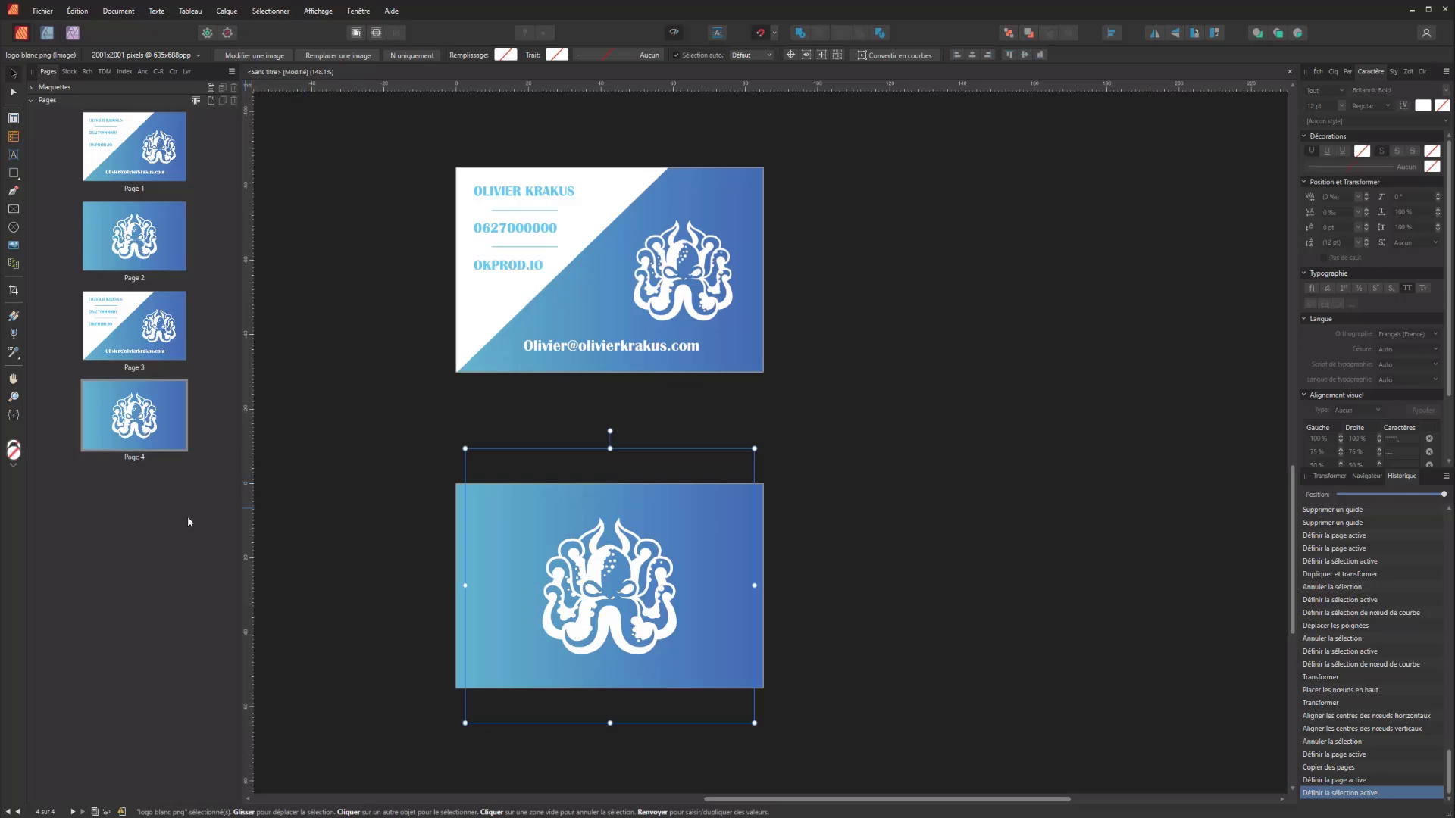
{"action": "left_click", "coordinate": [461, 527]}
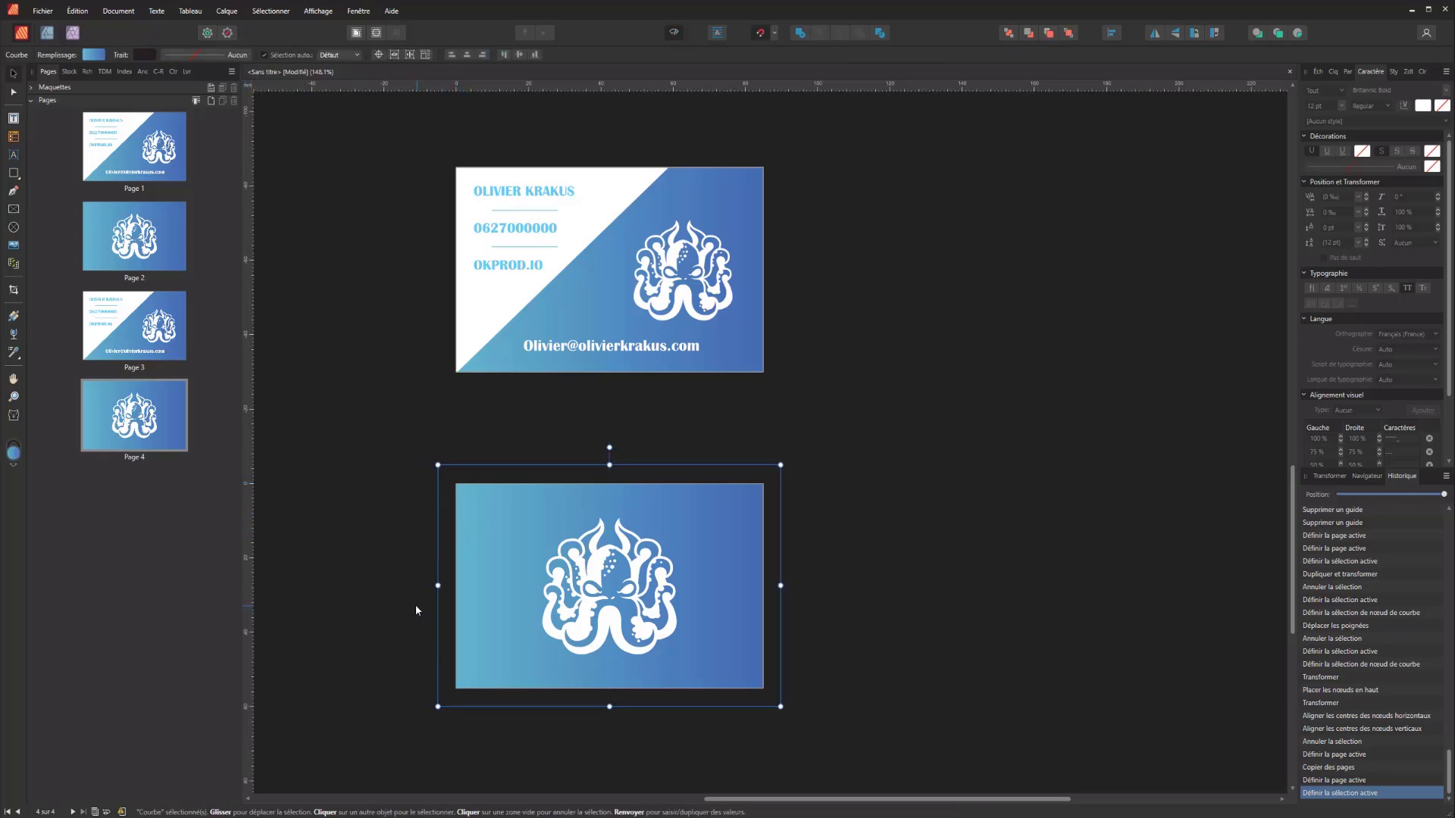
{"action": "key", "text": "Delete"}
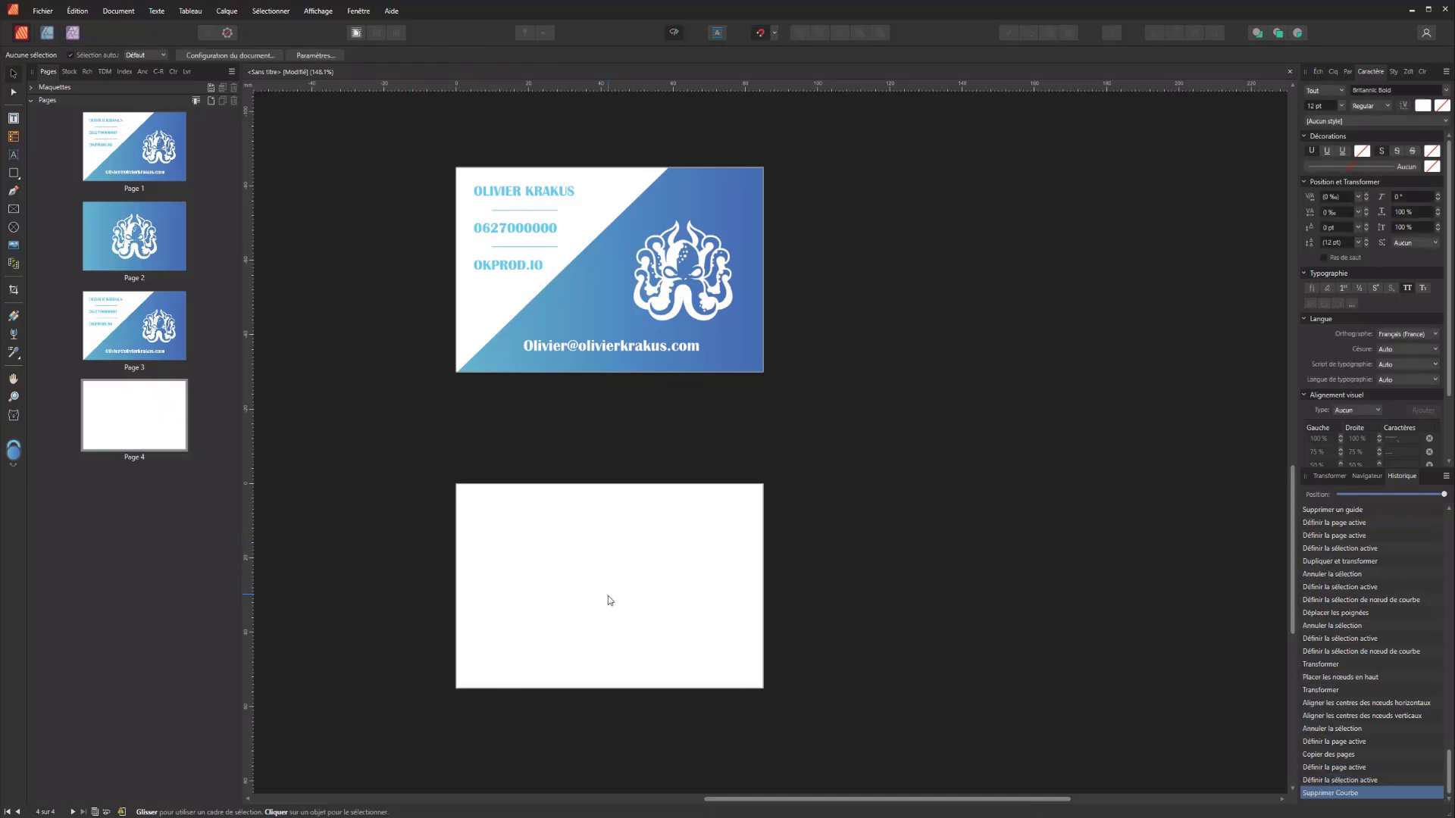
{"action": "left_click", "coordinate": [608, 595]}
{"action": "key", "text": "ctrl+z"}
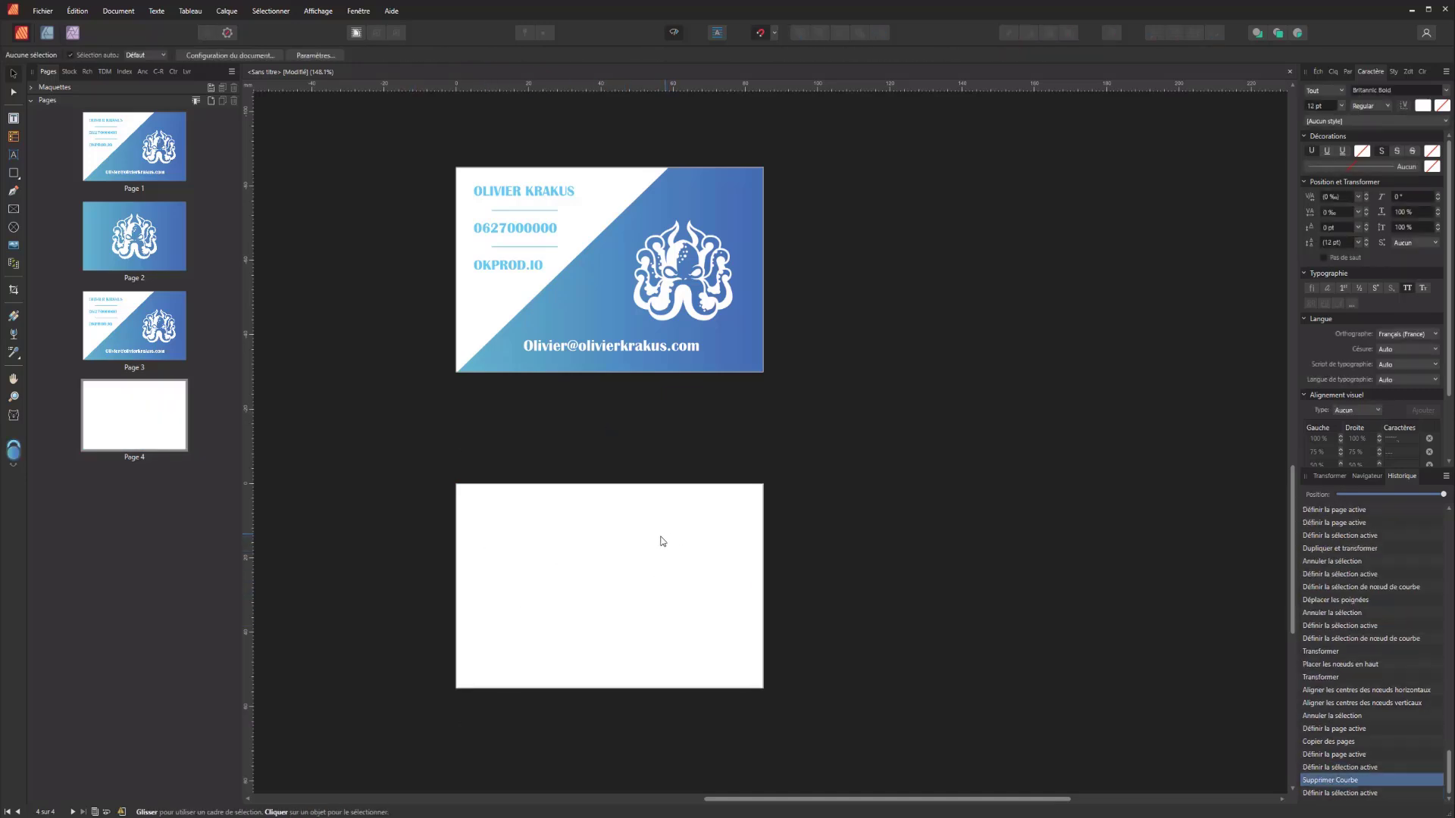
{"action": "key", "text": "ctrl+z"}
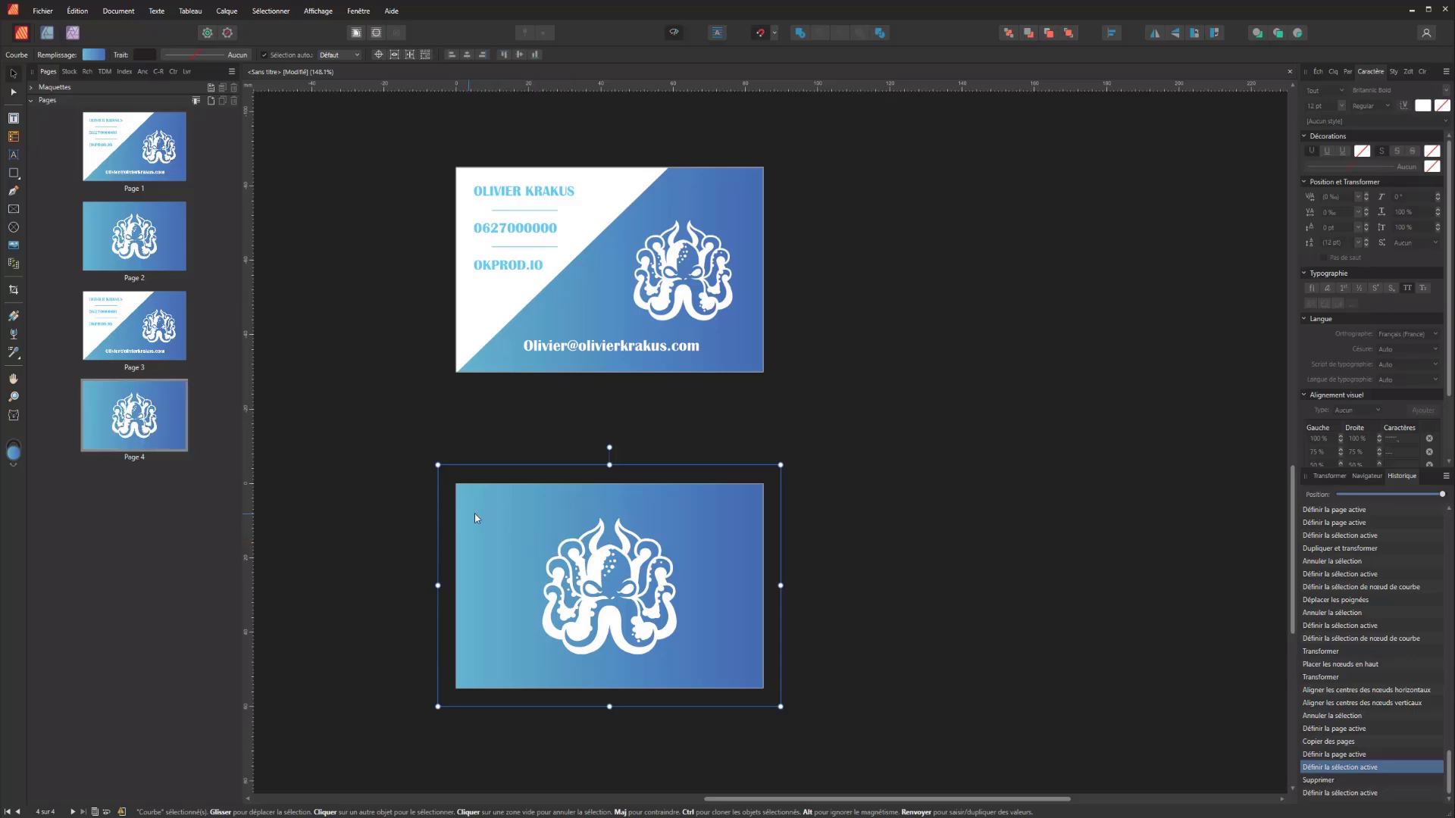
- Change the page 4 background from a gradient to a solid dark fill with CMYK values 52, 0, 11, 100
{"action": "left_click", "coordinate": [92, 55]}
{"action": "left_click", "coordinate": [63, 77]}
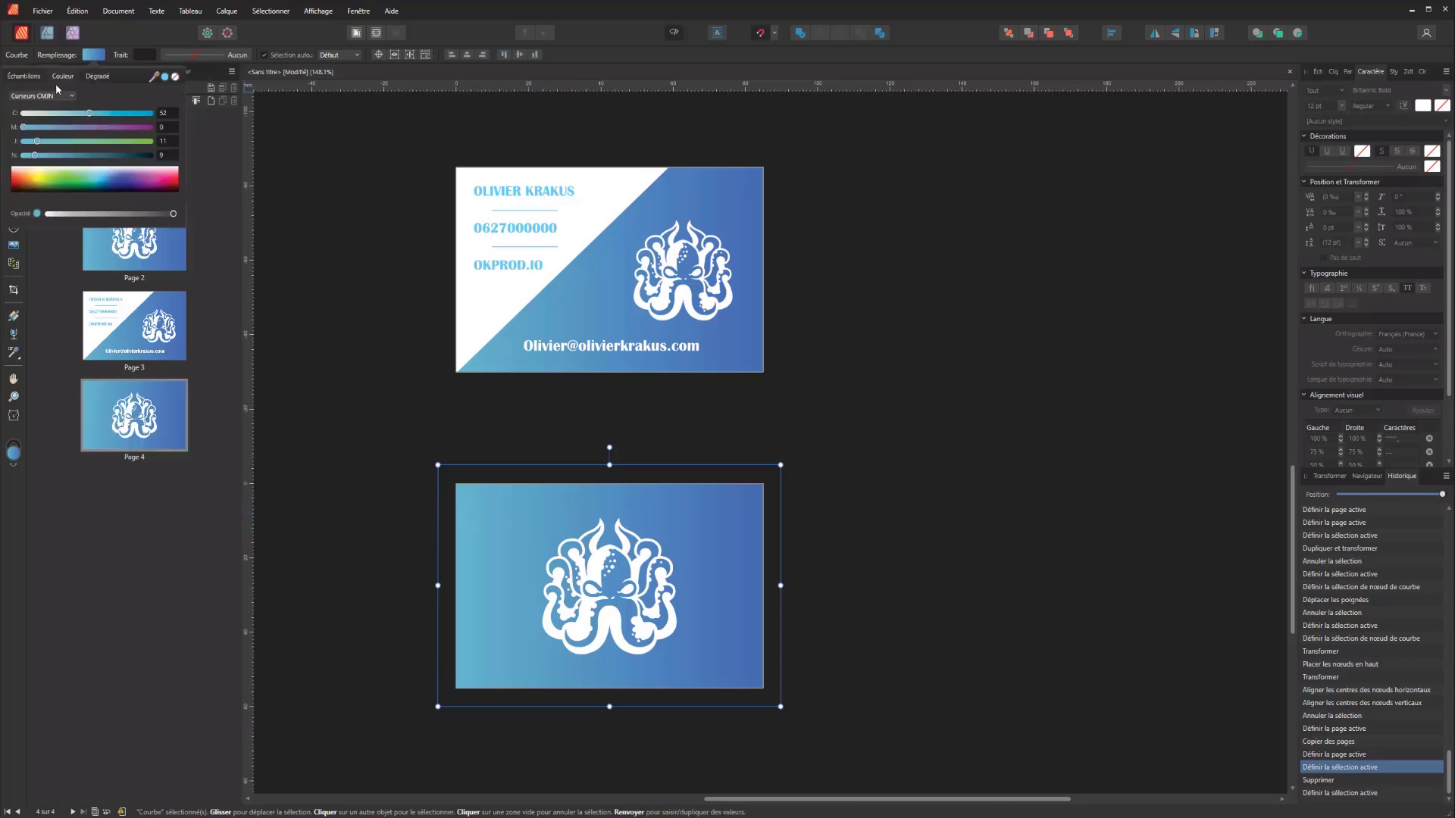
{"action": "left_click", "coordinate": [148, 155]}
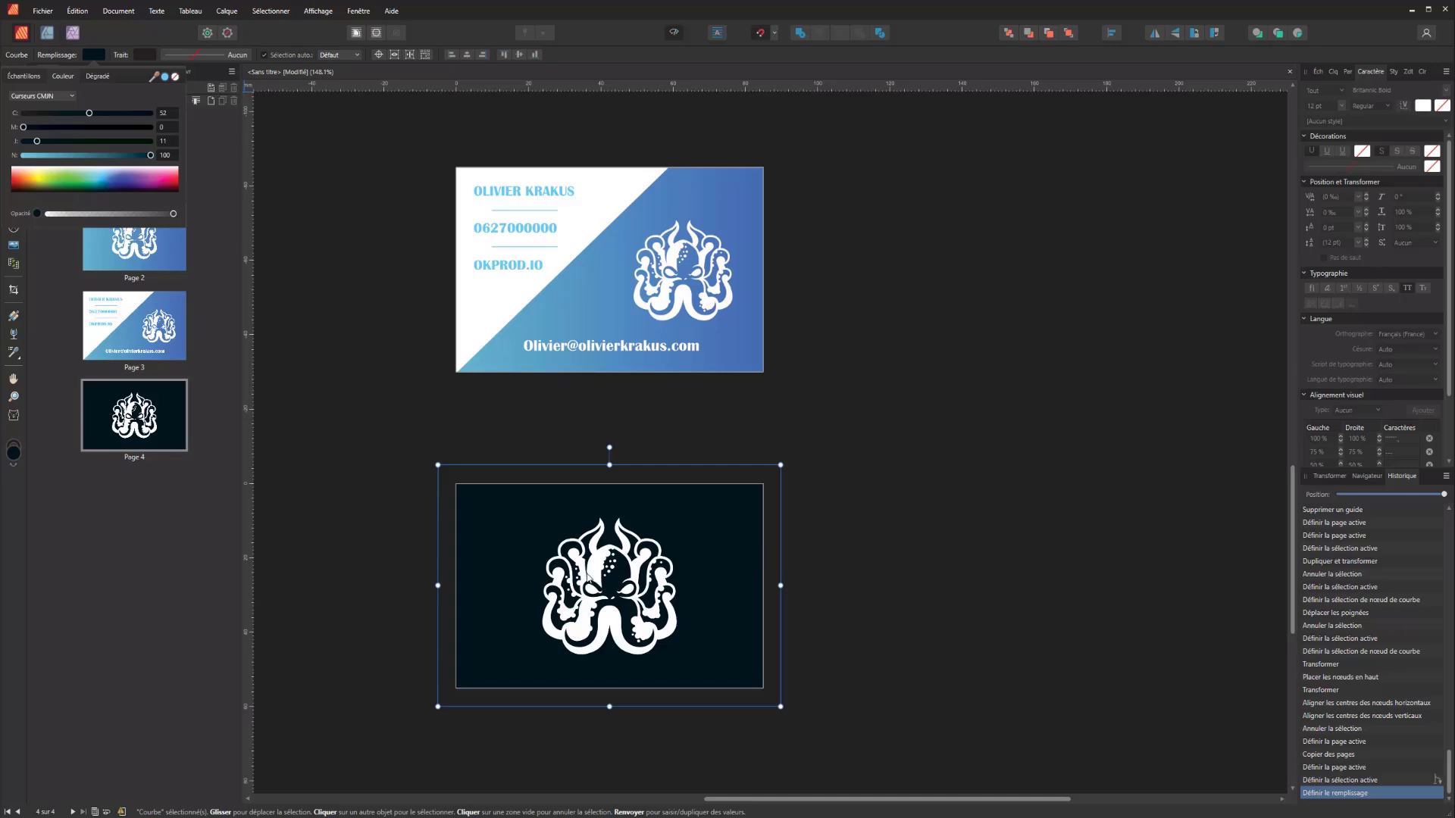
- Shrink the octopus logo on page 4 to a little over half its size, keeping it centred on the card
{"action": "left_click", "coordinate": [596, 581]}
{"action": "left_click", "coordinate": [600, 587]}
{"action": "left_click_drag", "start_coordinate": [753, 457], "coordinate": [666, 479]}
{"action": "left_click", "coordinate": [489, 671]}
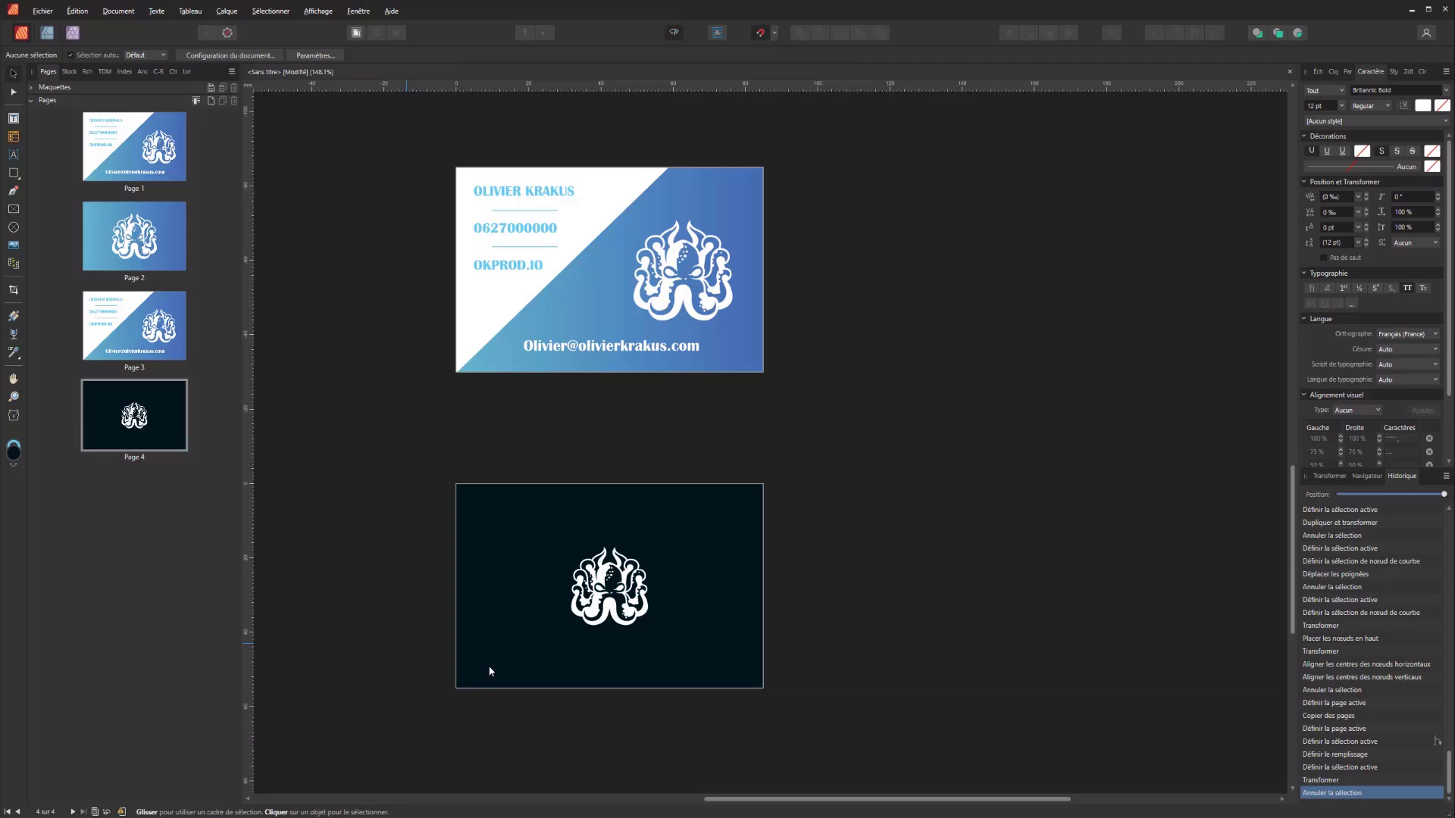
- Add the dark fill colour of the page 4 background to the Couleurs swatch palette
{"action": "left_click", "coordinate": [734, 656]}
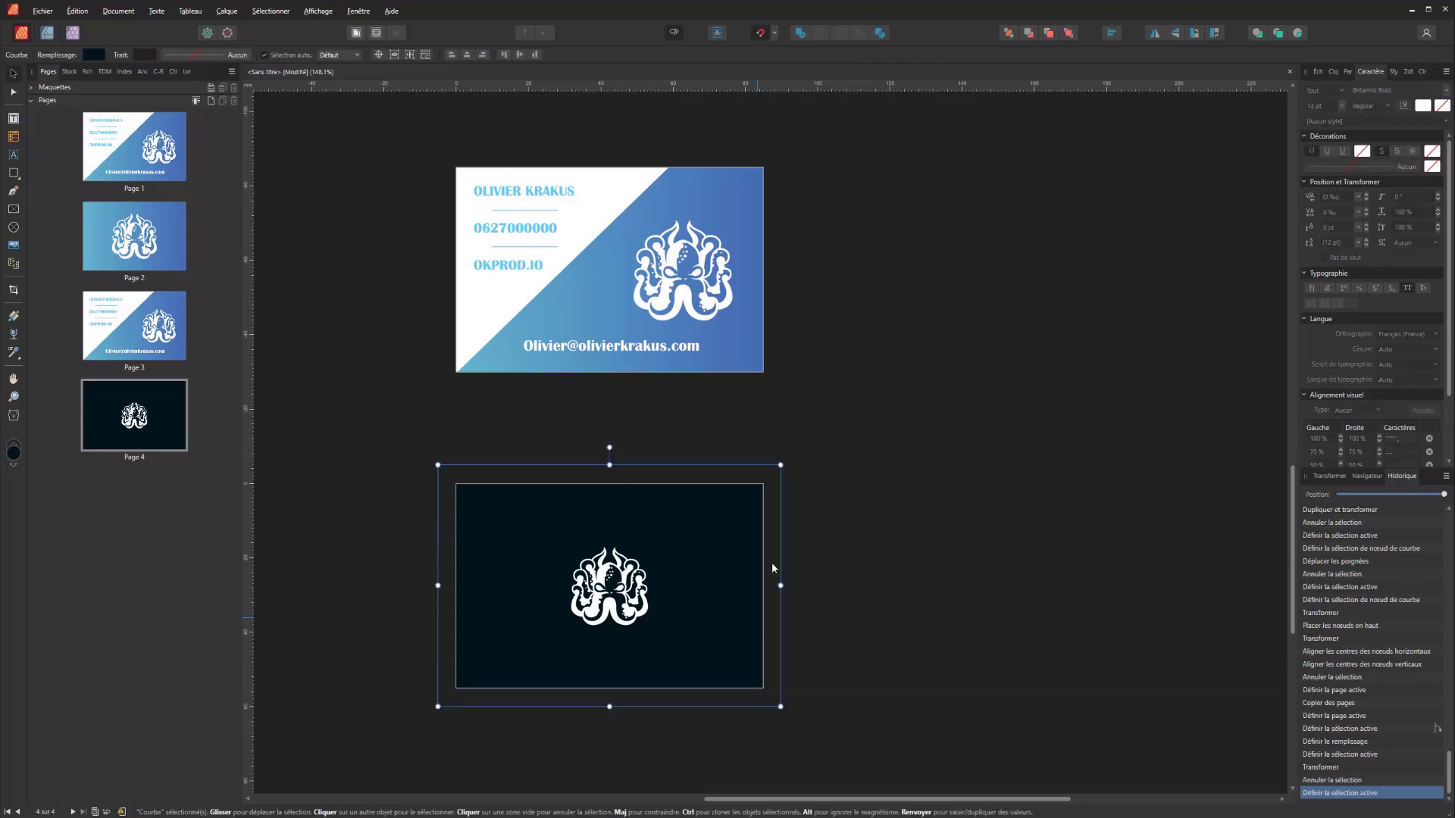
{"action": "left_click", "coordinate": [93, 56]}
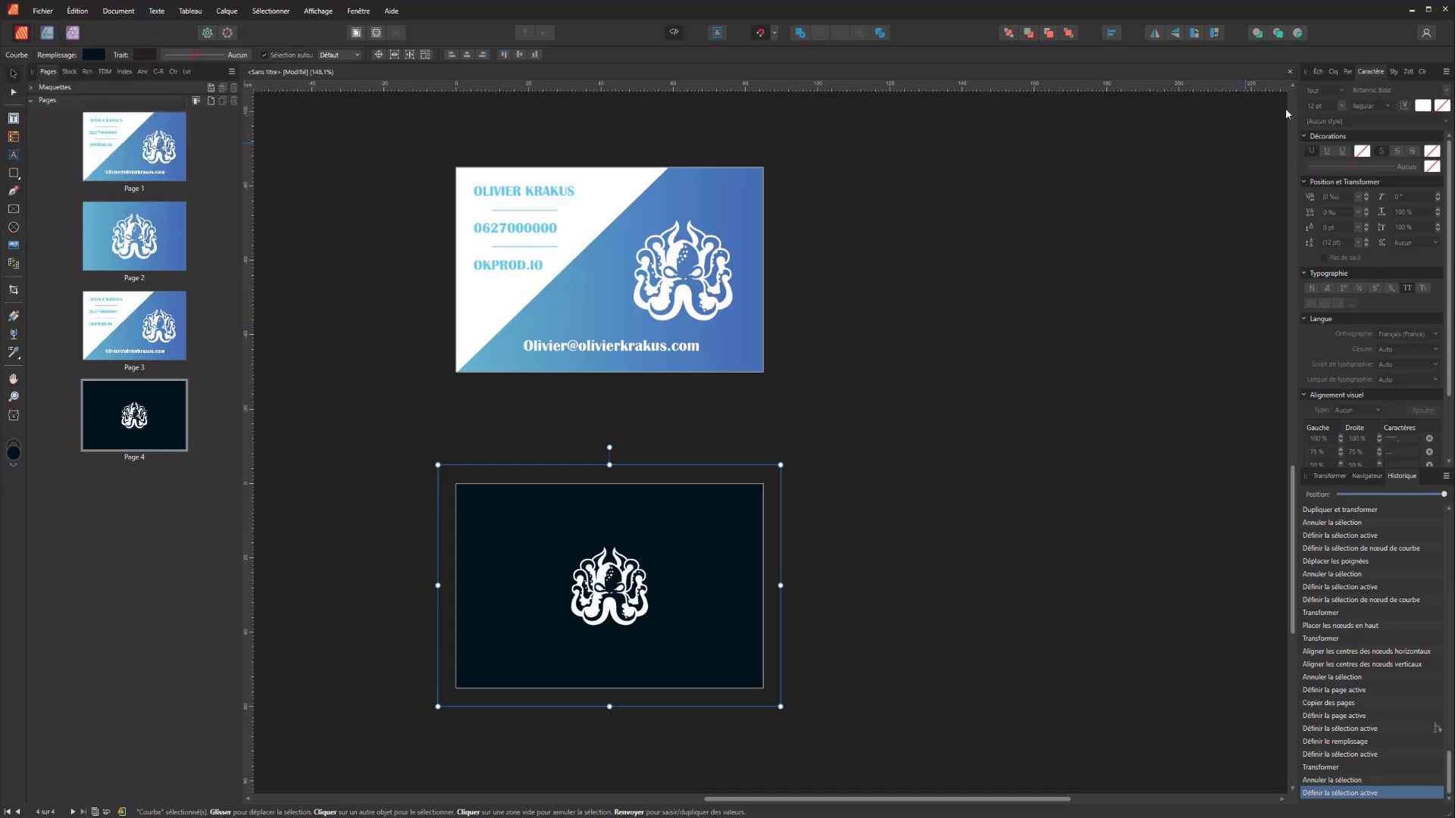
{"action": "left_click", "coordinate": [1317, 72]}
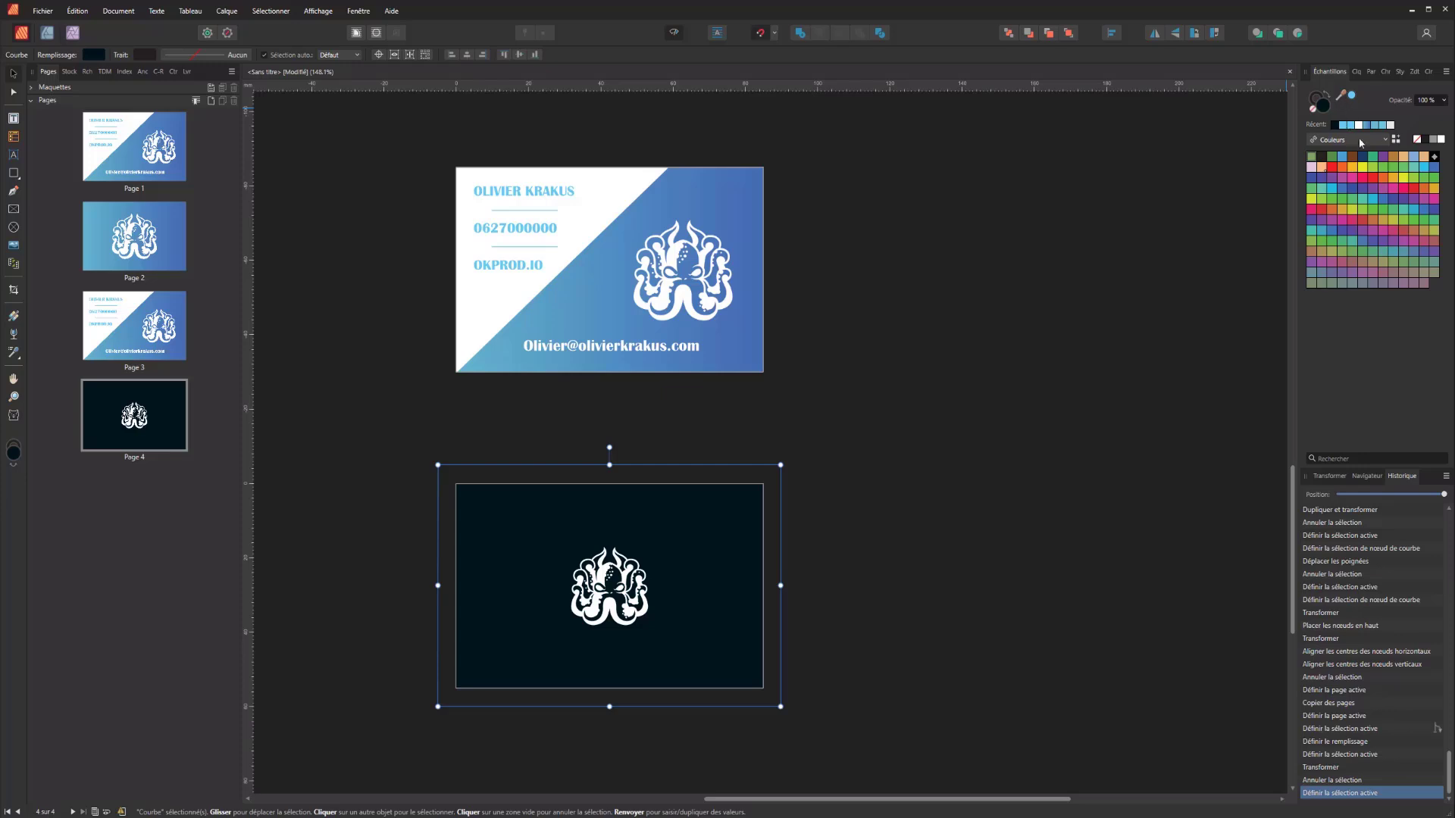
{"action": "left_click", "coordinate": [1396, 141]}
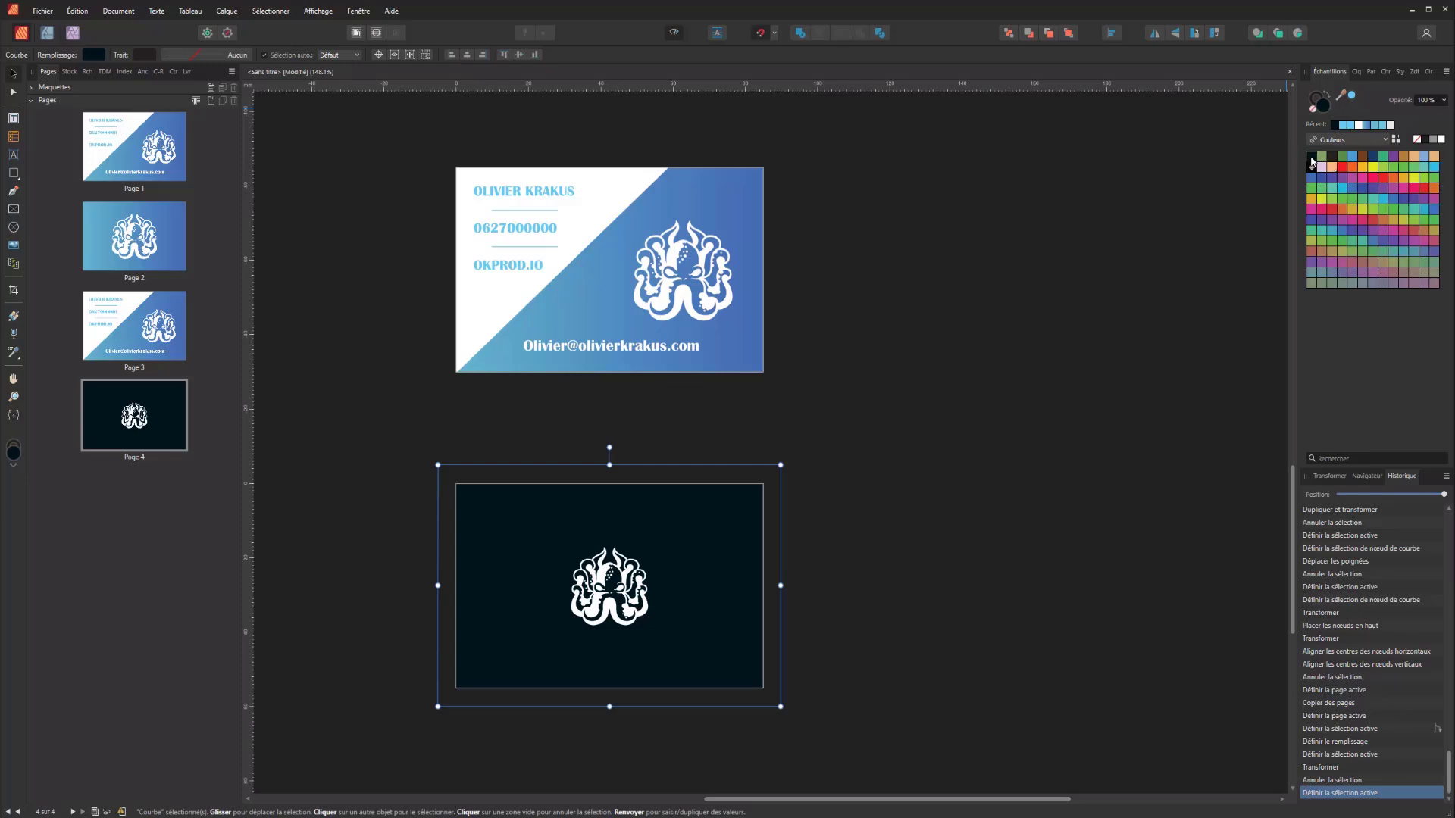
- Delete the diagonal blue gradient shape from the card front on page 3
{"action": "left_click", "coordinate": [734, 192]}
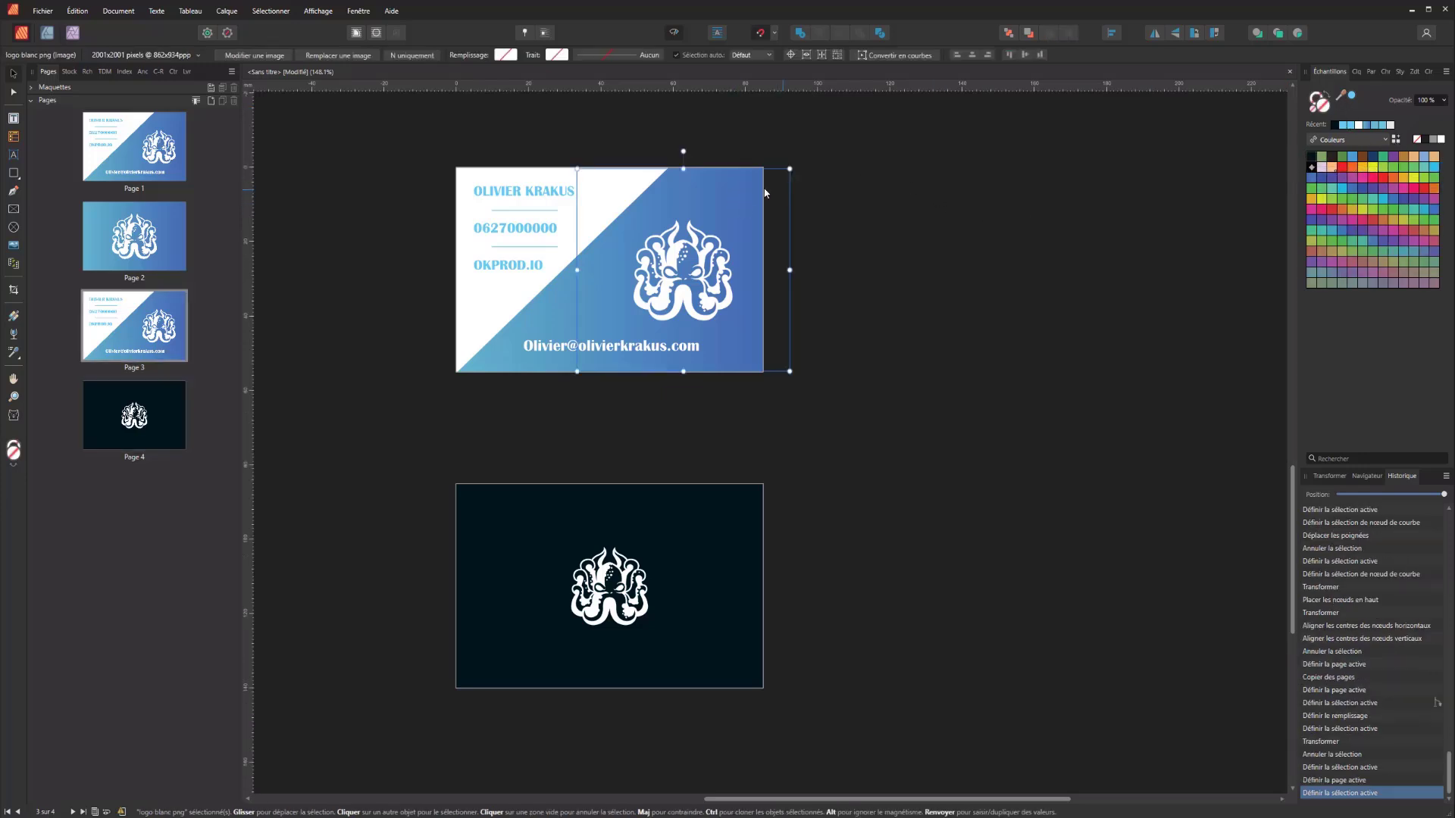
{"action": "left_click", "coordinate": [544, 307]}
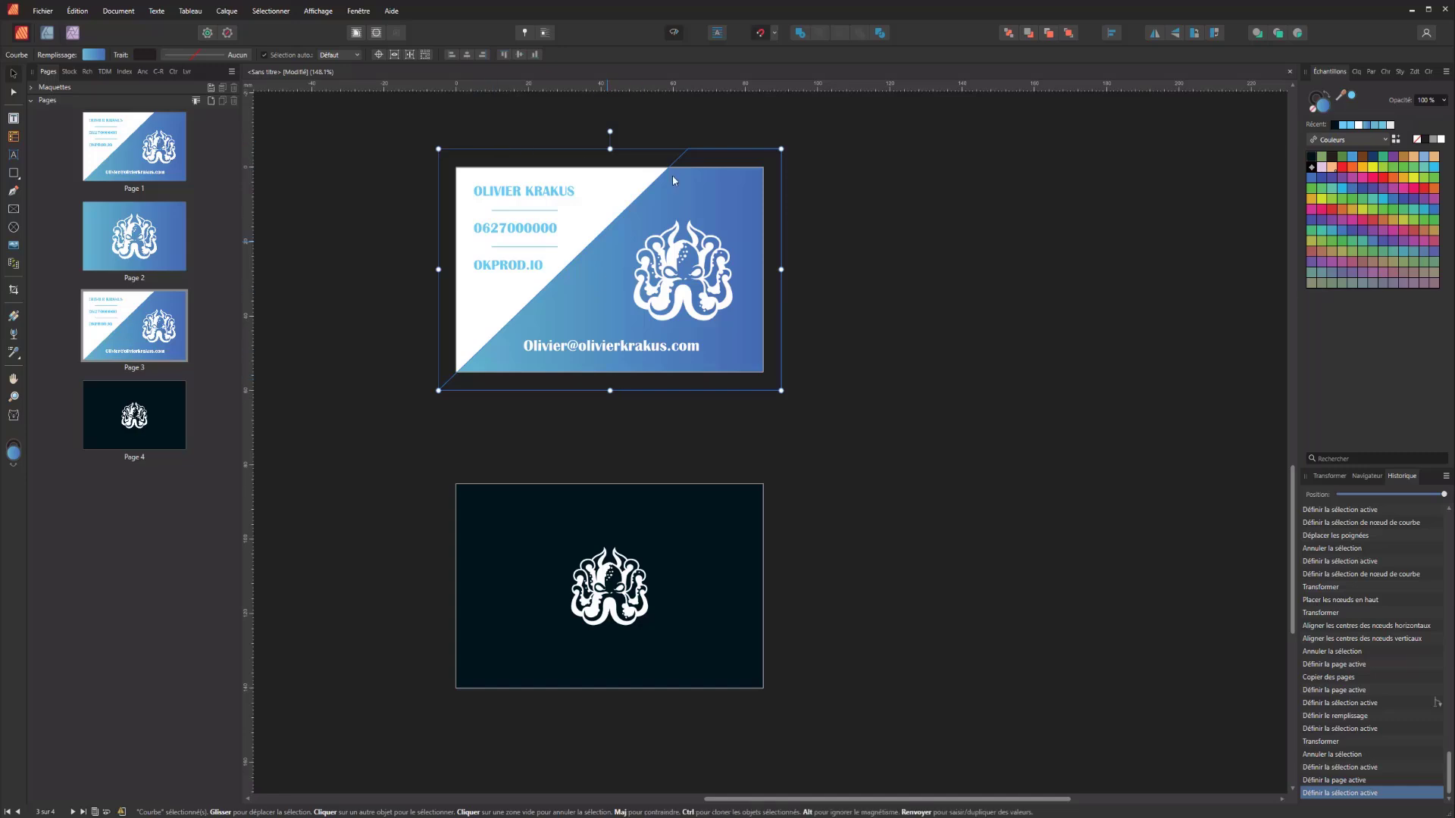
{"action": "key", "text": "Delete"}
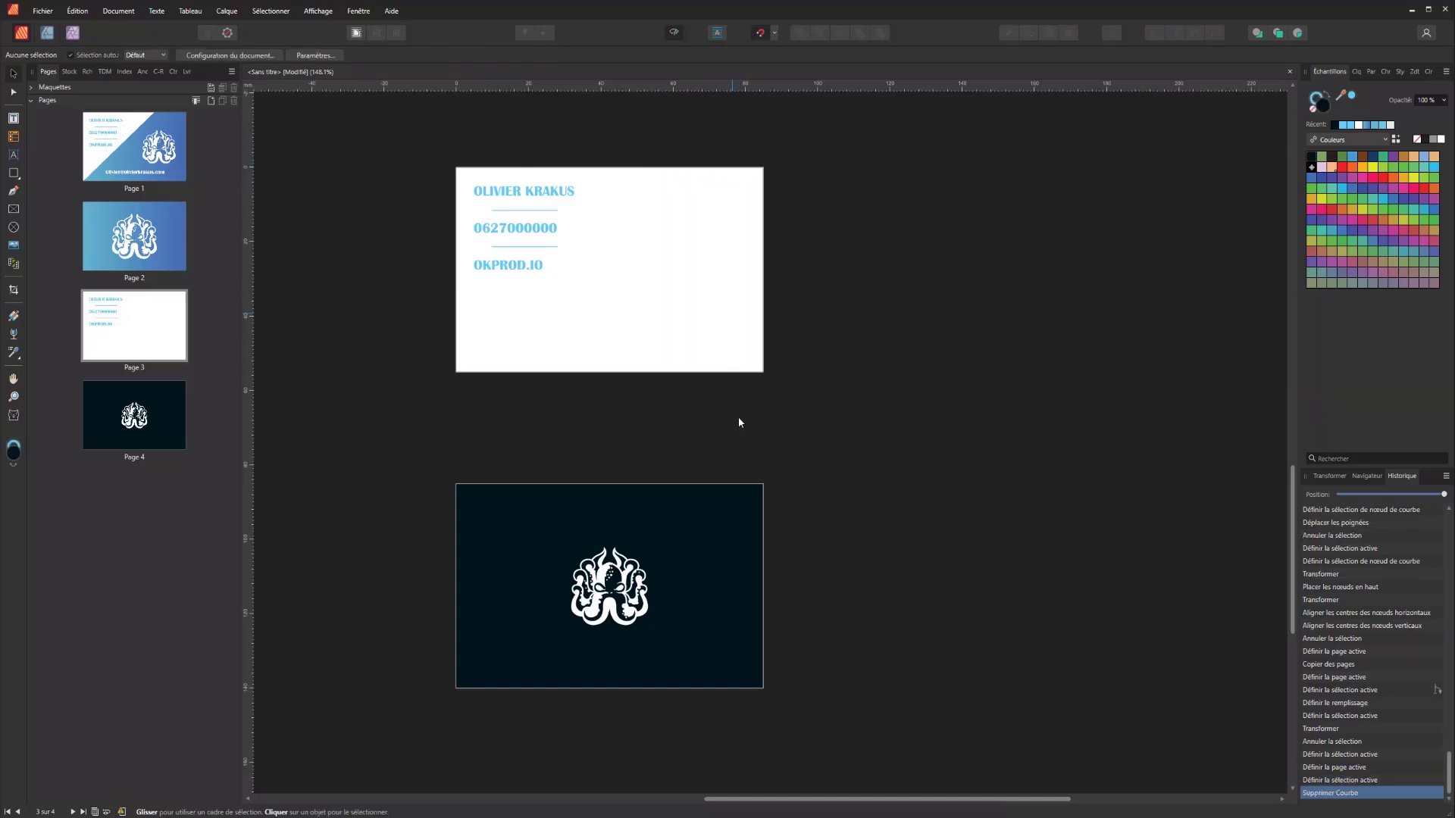
- Copy the dark background from page 4 onto page 3 and send it behind all the other elements
{"action": "left_click", "coordinate": [728, 529]}
{"action": "left_click_drag", "start_coordinate": [726, 540], "coordinate": [734, 225]}
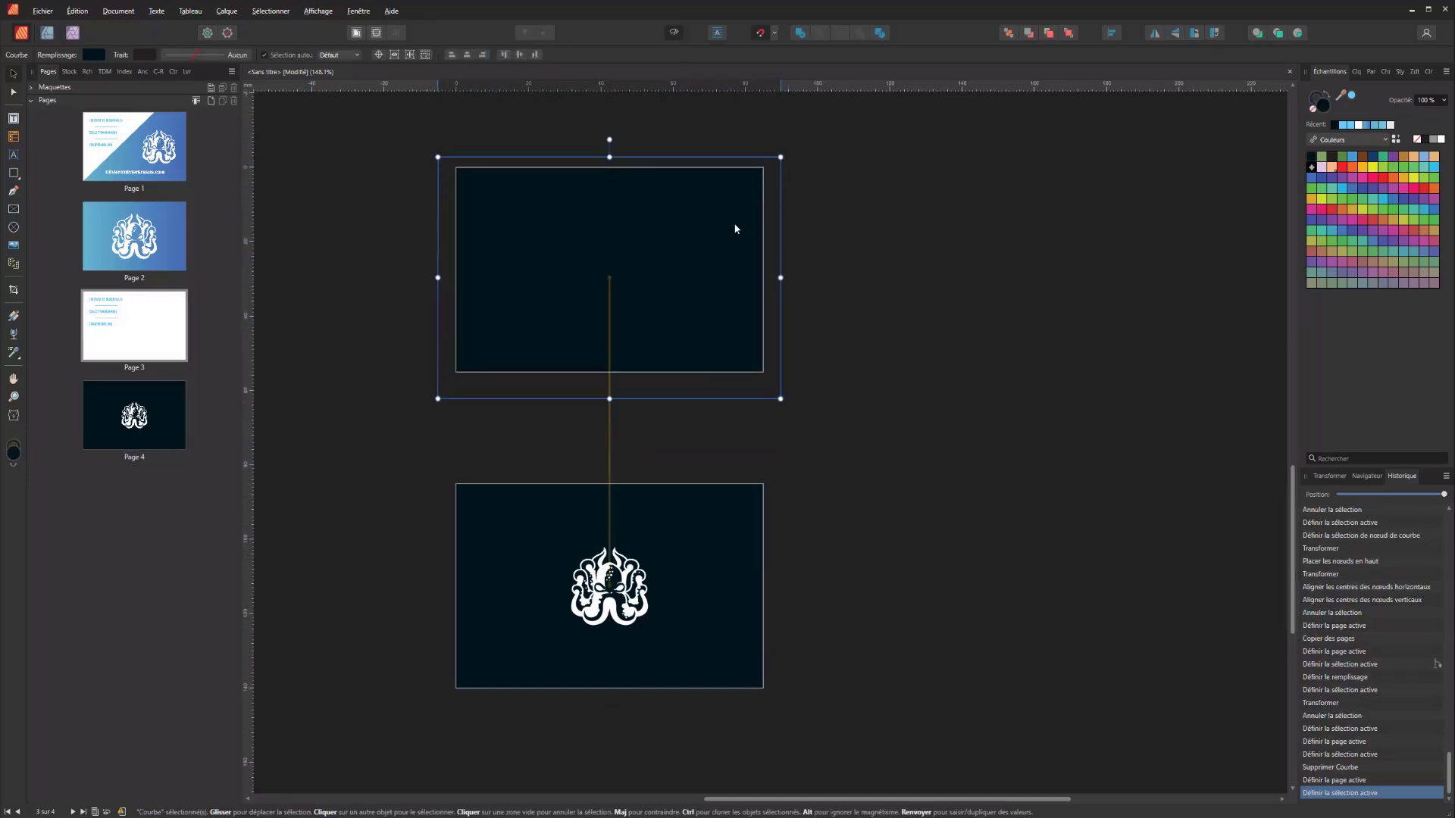
{"action": "right_click", "coordinate": [734, 225]}
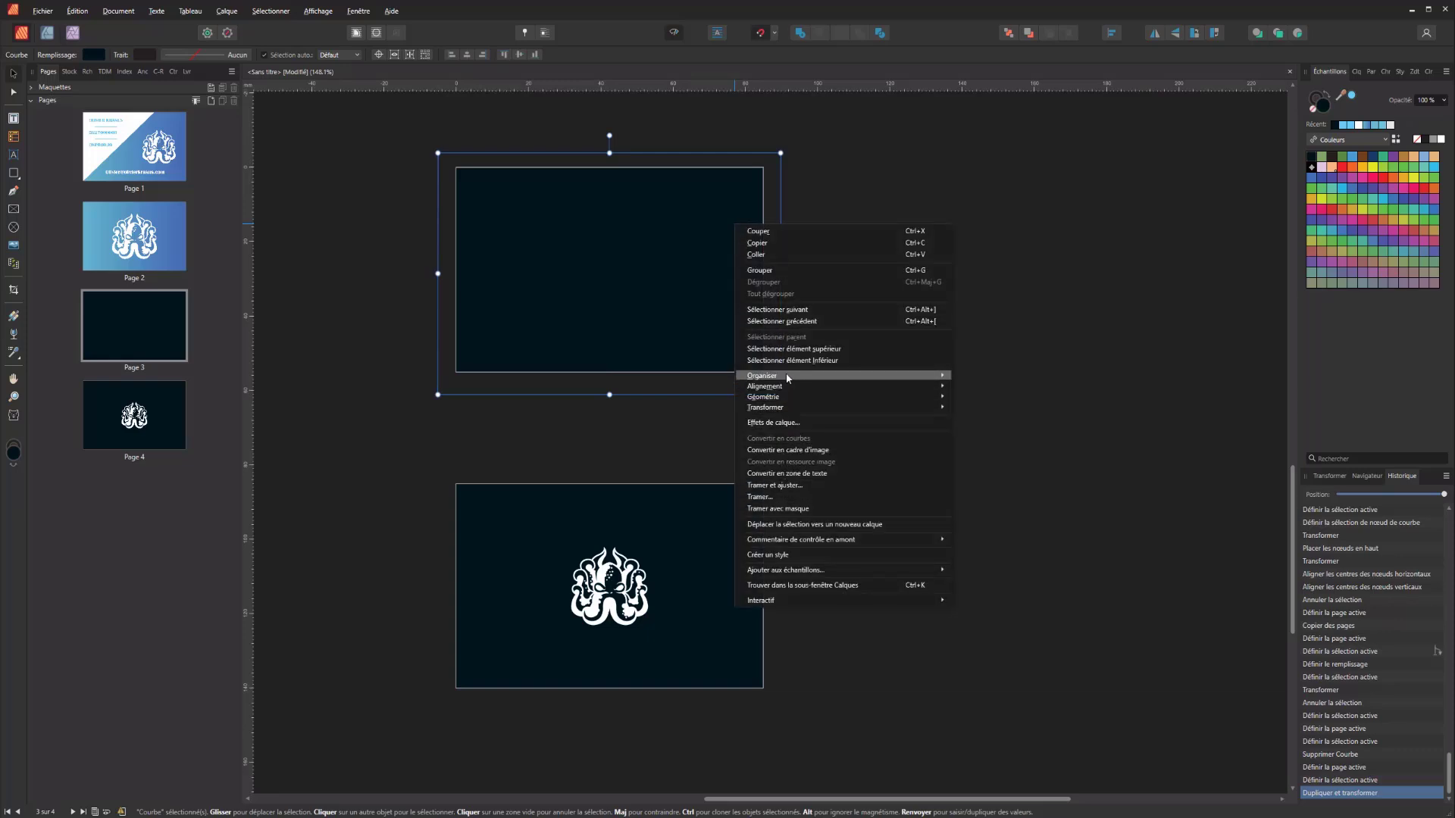
{"action": "mouse_move", "coordinate": [932, 376]}
{"action": "left_click", "coordinate": [1011, 416]}
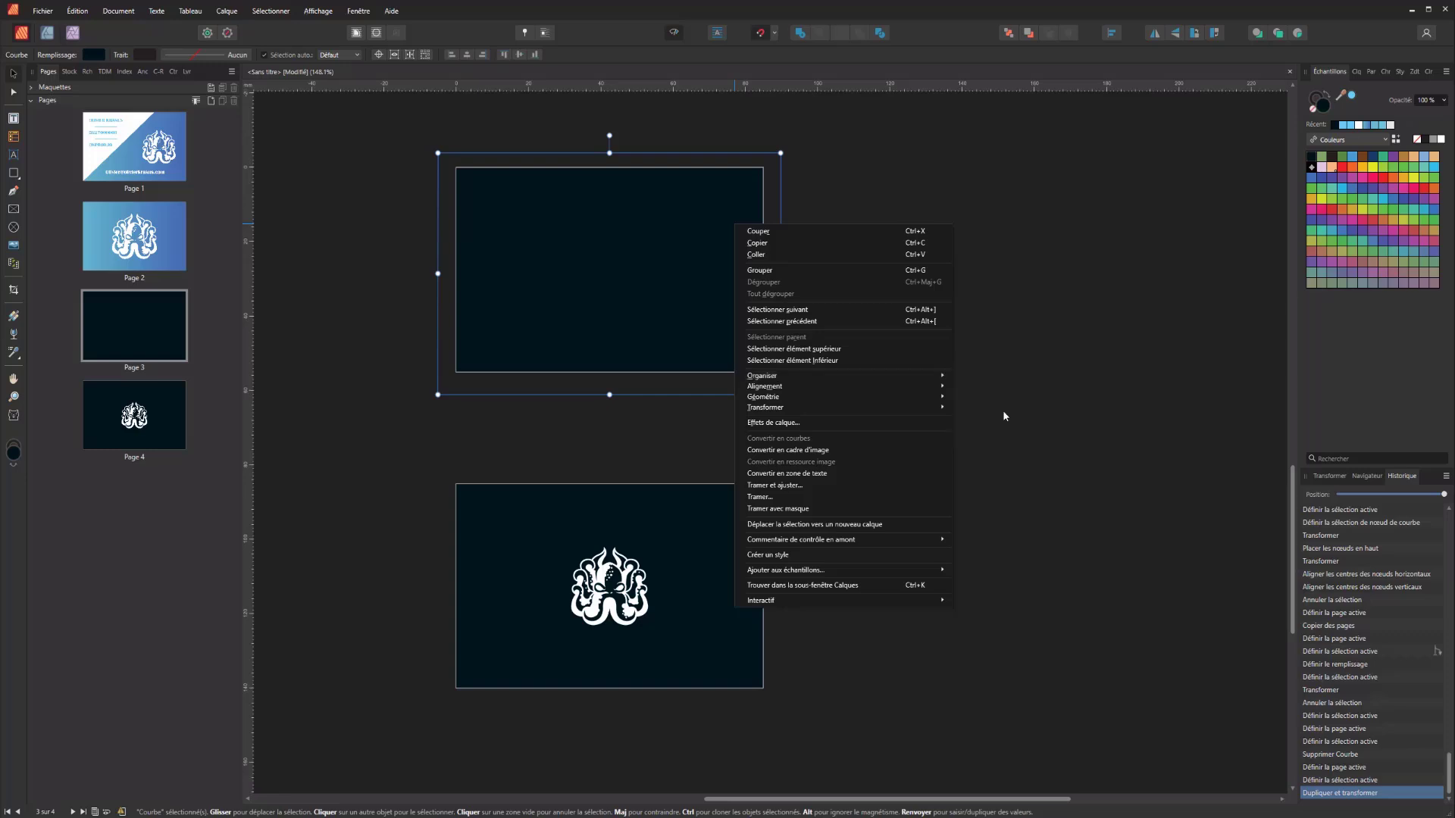
{"action": "left_click", "coordinate": [862, 240]}
- Move the octopus logo on page 3 to the left half of the card and shrink it to about two thirds
{"action": "scroll", "coordinate": [678, 198], "scroll_direction": "up", "scroll_amount": 2}
{"action": "scroll", "coordinate": [688, 272], "scroll_direction": "up", "scroll_amount": 1}
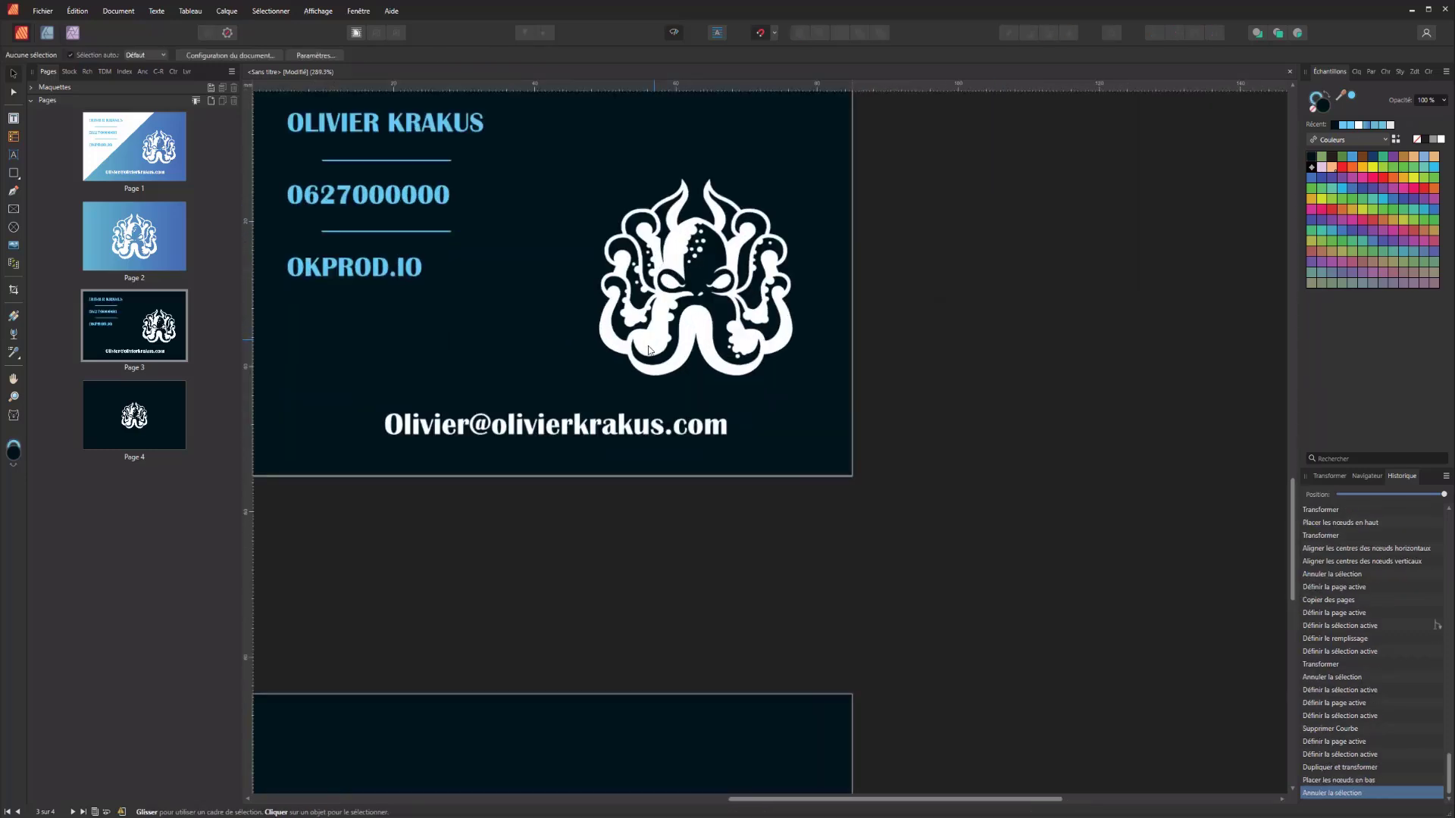
{"action": "scroll", "coordinate": [521, 318], "scroll_direction": "down", "scroll_amount": 1}
{"action": "left_click", "coordinate": [672, 338]}
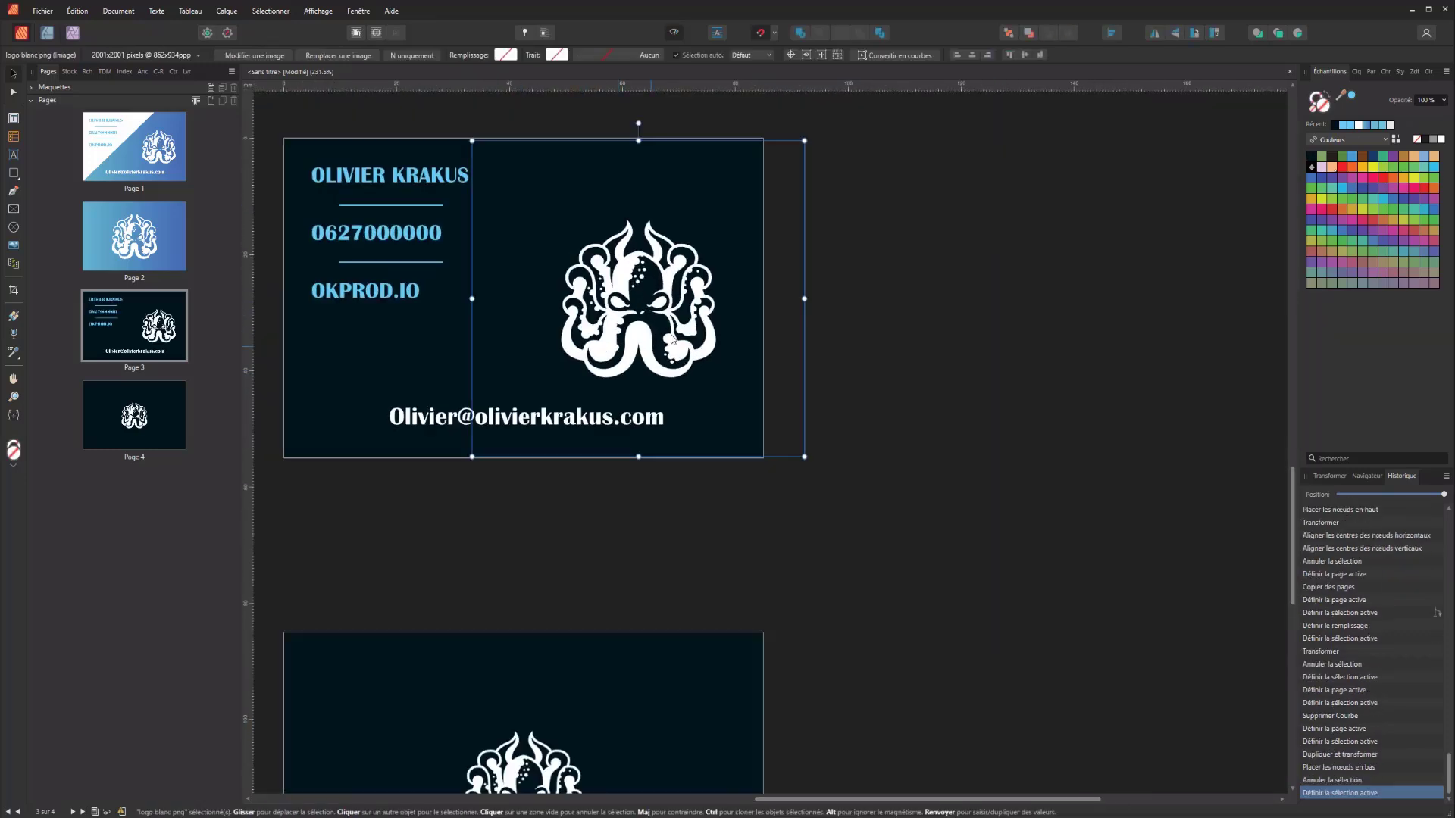
{"action": "left_click_drag", "start_coordinate": [643, 343], "coordinate": [414, 324]}
{"action": "key", "text": "alt"}
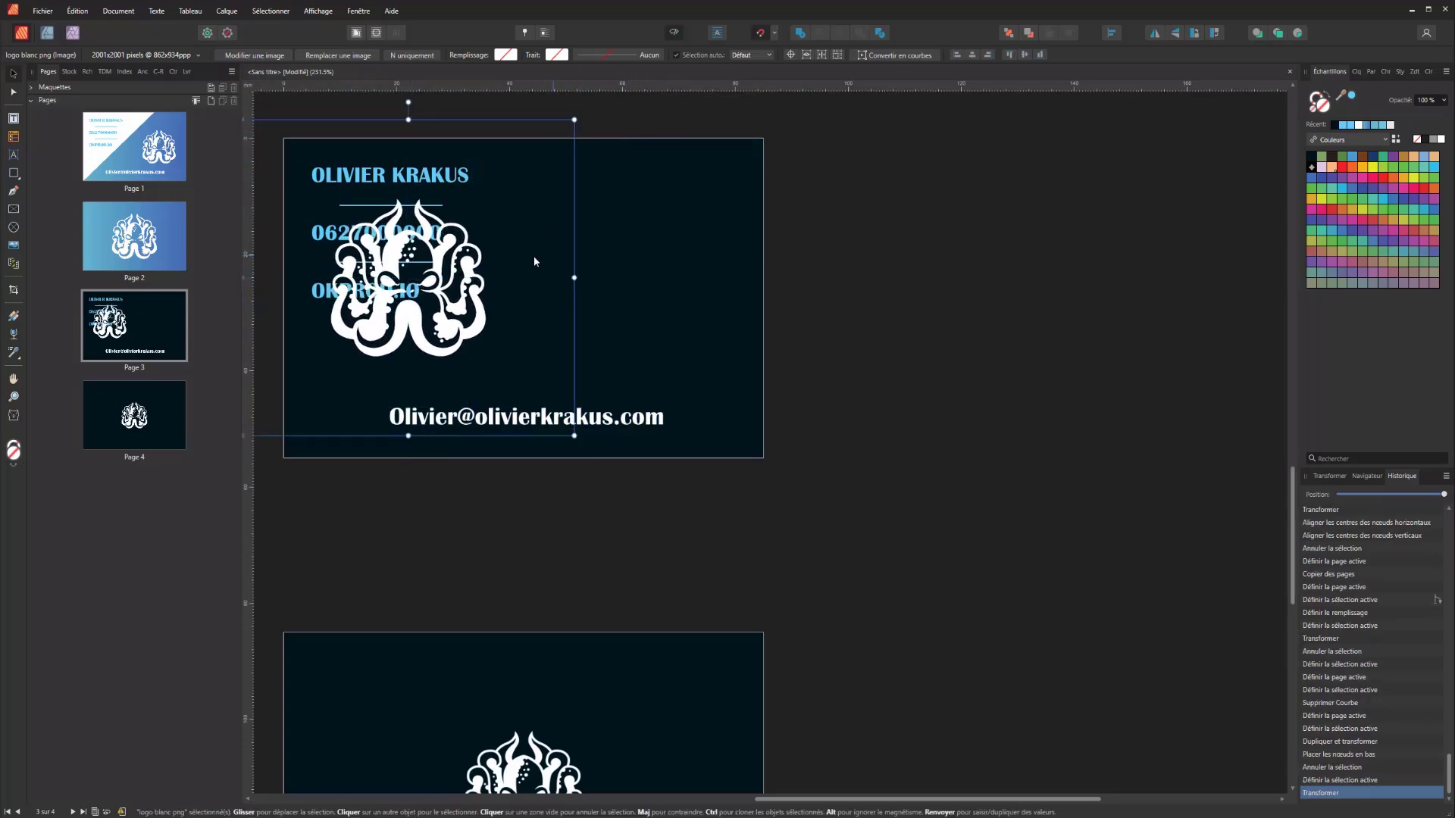
{"action": "key", "text": "alt"}
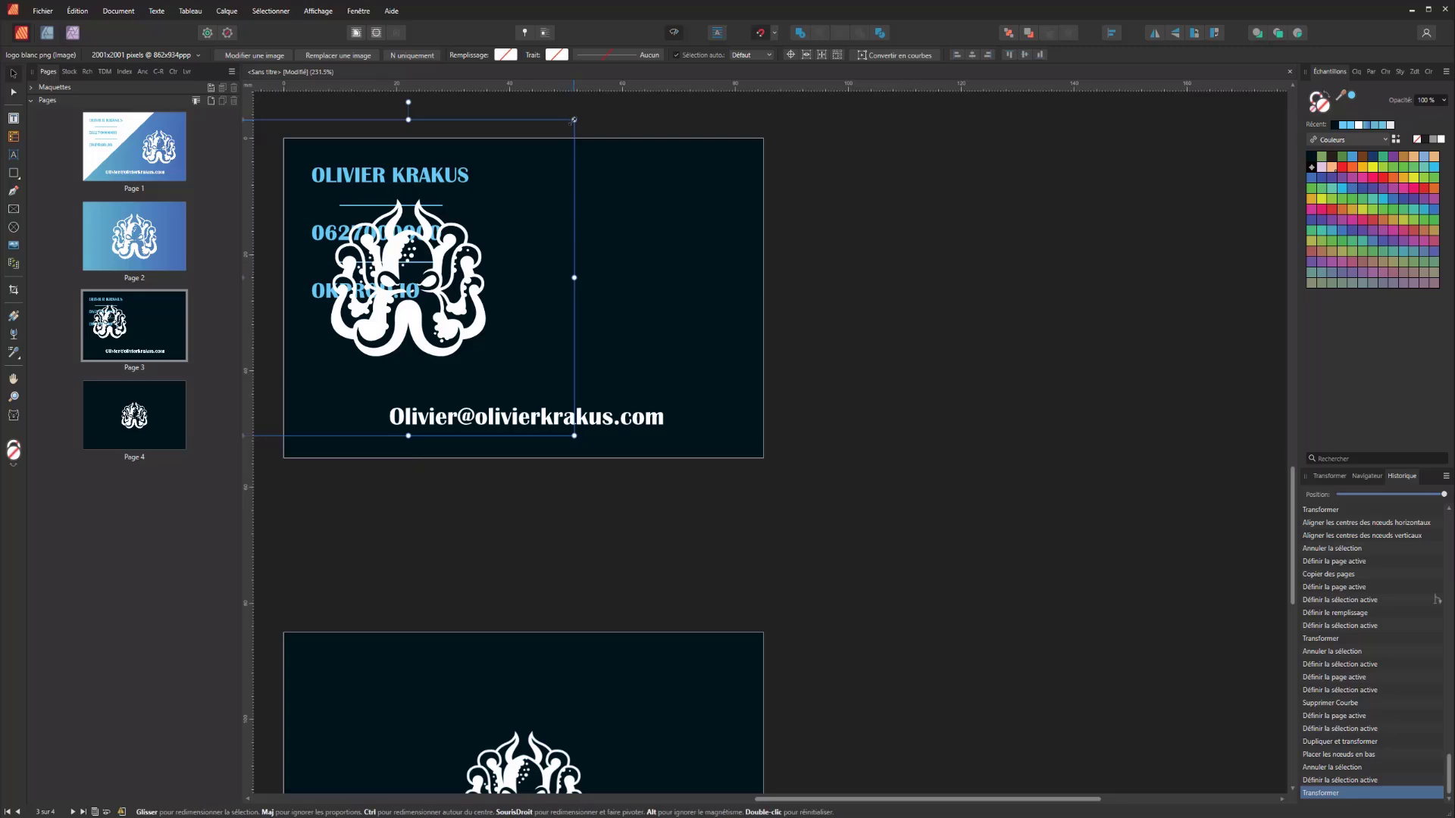
{"action": "left_click_drag", "start_coordinate": [574, 120], "coordinate": [665, 179]}
- Shift the name text and logo together into the right half of page 3, and set the logo aside outside the card
{"action": "left_click", "coordinate": [409, 181], "text": "shift"}
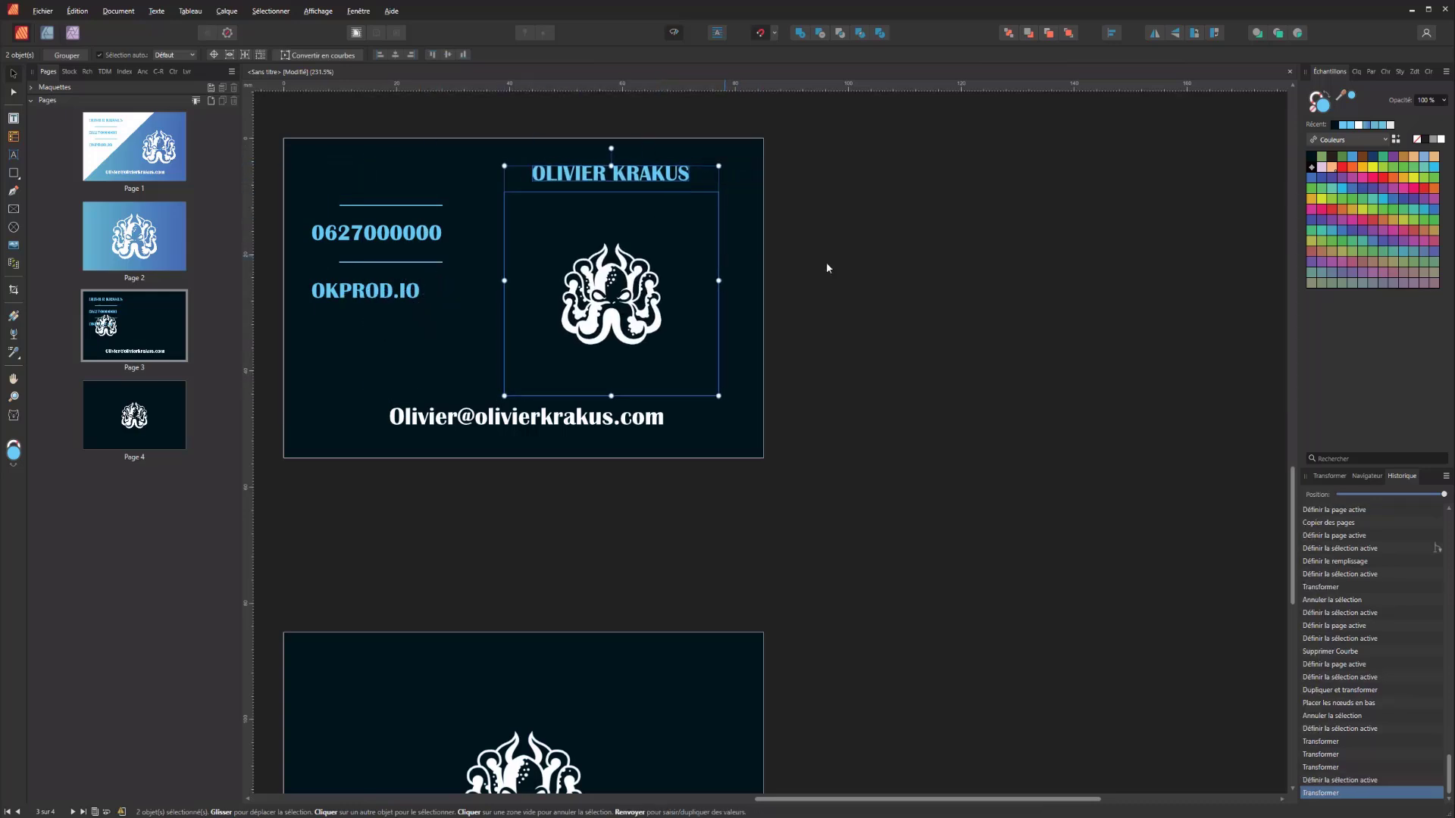
{"action": "left_click", "coordinate": [826, 263]}
{"action": "left_click_drag", "start_coordinate": [610, 286], "coordinate": [893, 279]}
{"action": "left_click", "coordinate": [610, 174]}
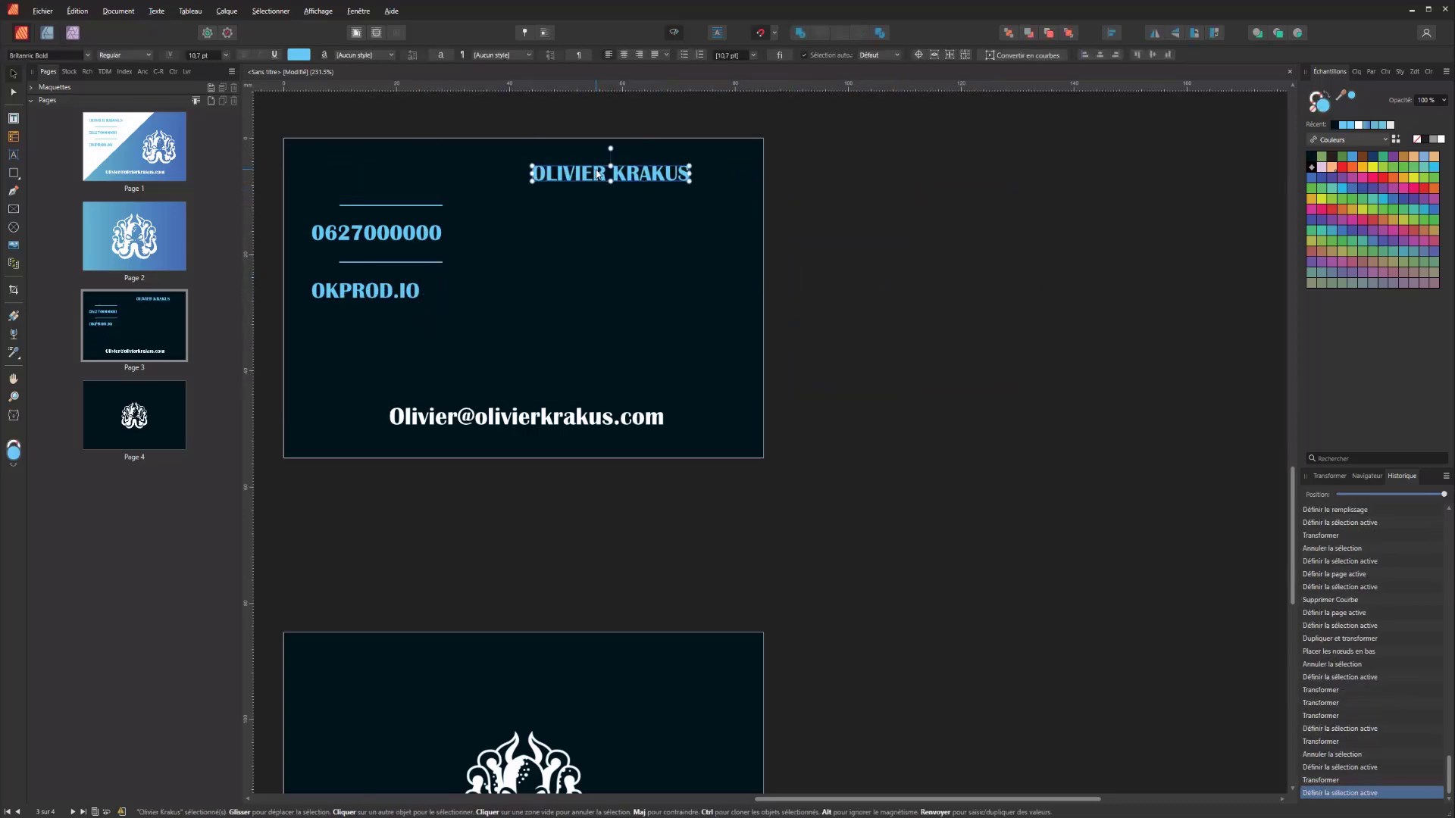
- Delete the two thin separator lines above and below the phone number on page 3
{"action": "left_click", "coordinate": [424, 204]}
{"action": "key", "text": "Delete"}
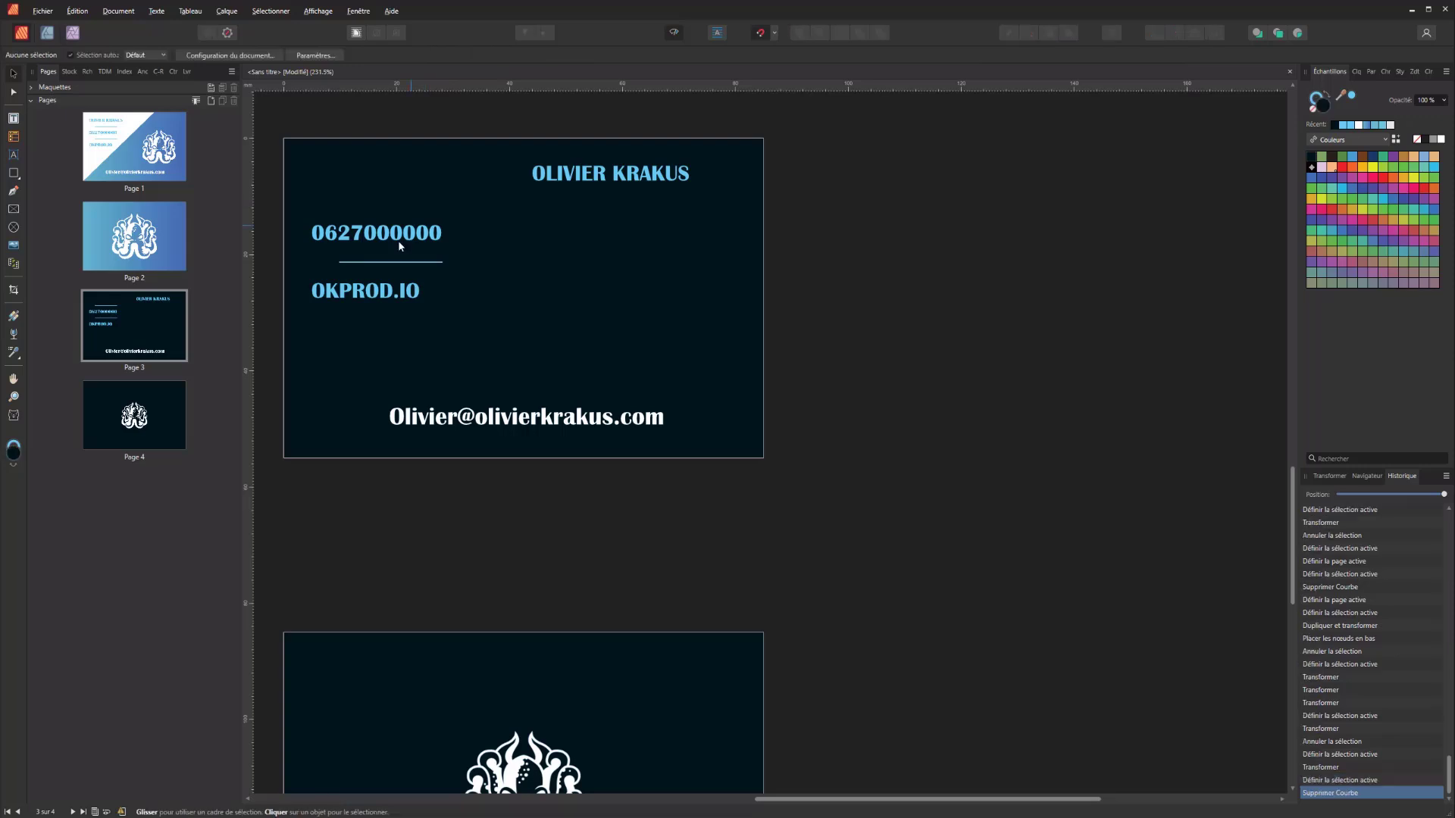
{"action": "left_click", "coordinate": [397, 261]}
{"action": "key", "text": "Delete"}
{"action": "key", "text": "ctrl+z"}
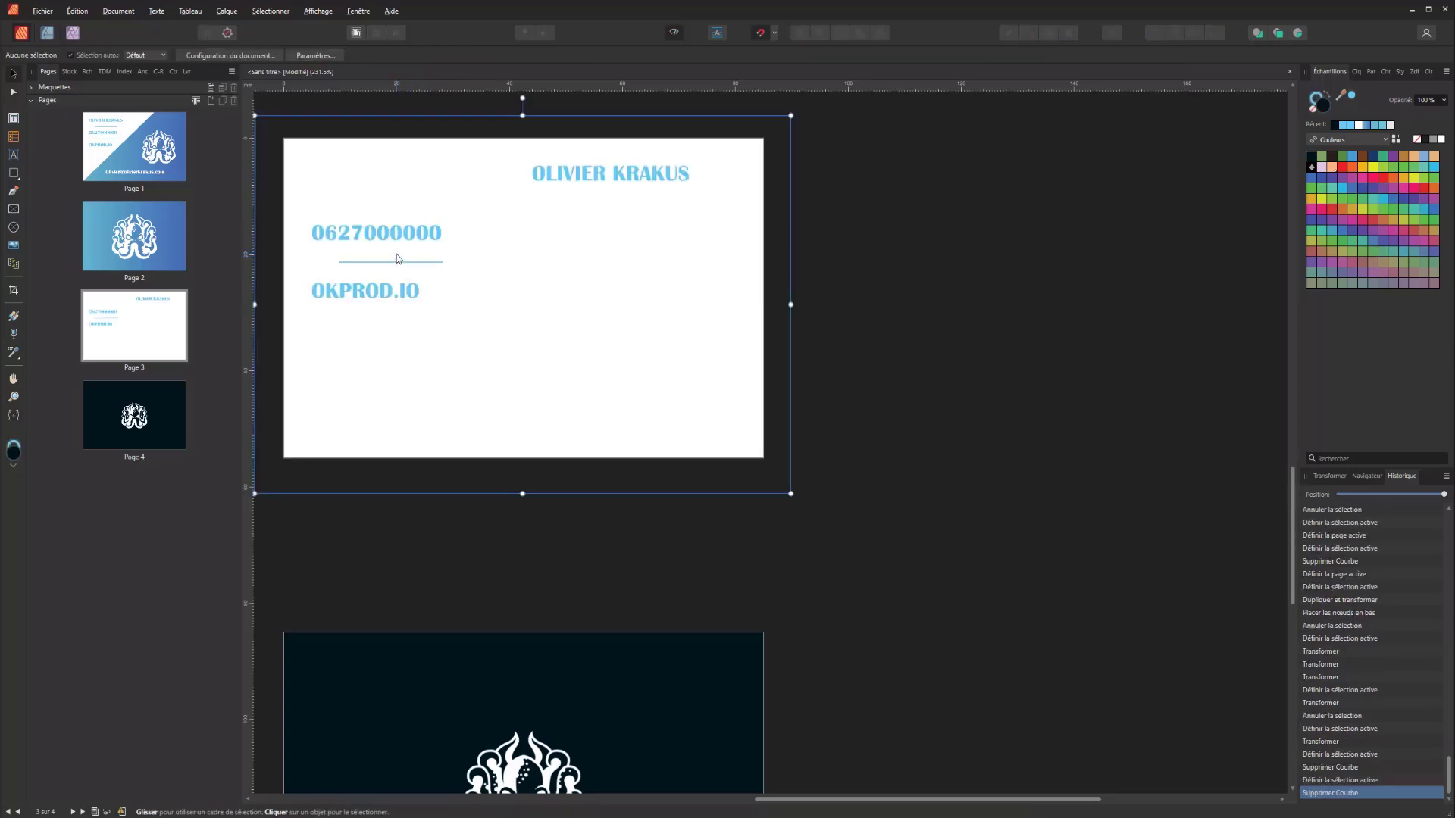
{"action": "key", "text": "Delete"}
- Move the website, phone and email texts below the name on page 3, and place the logo back in the left half
{"action": "left_click", "coordinate": [383, 290]}
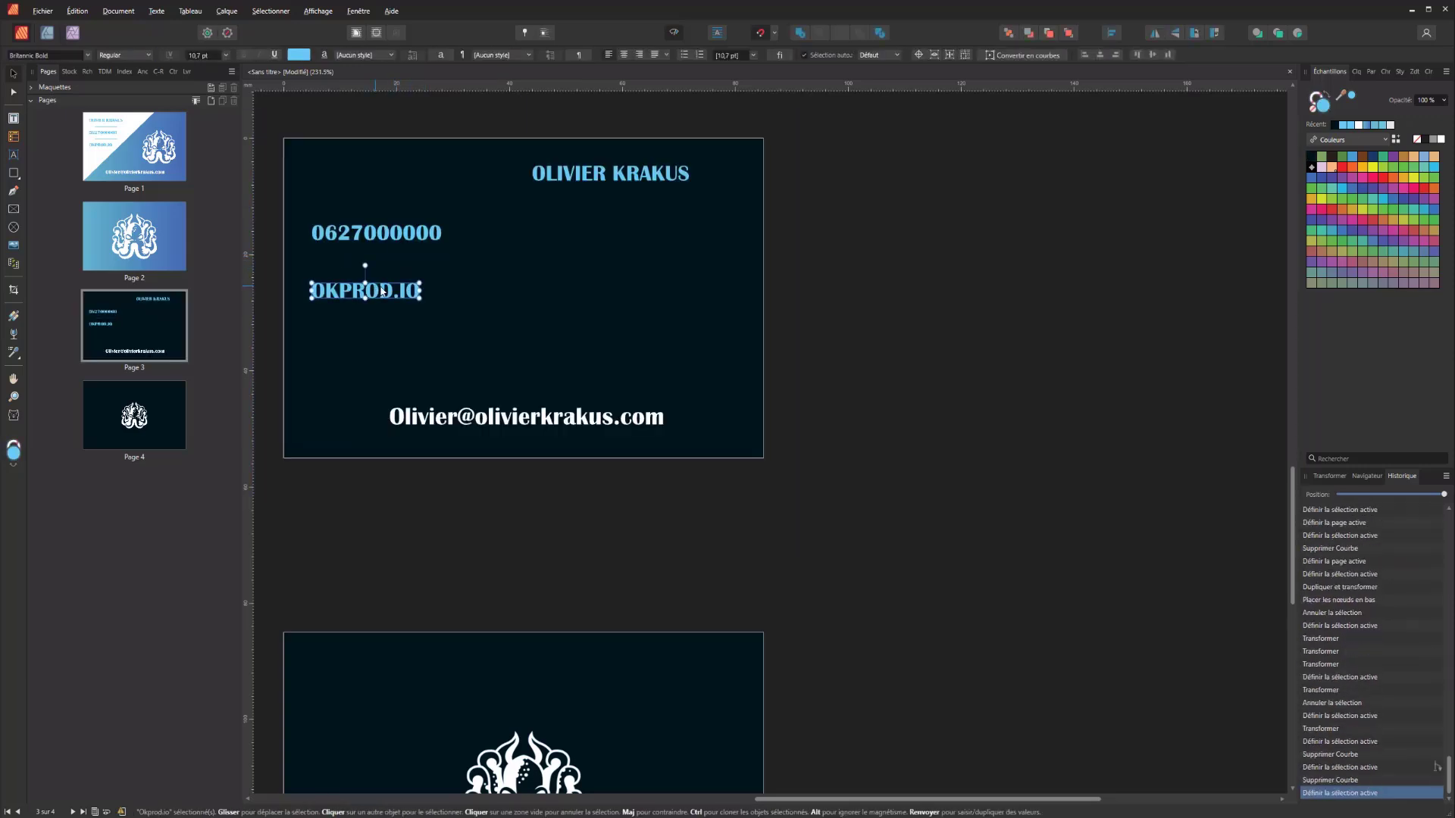
{"action": "left_click_drag", "start_coordinate": [382, 290], "coordinate": [638, 290]}
{"action": "left_click_drag", "start_coordinate": [408, 225], "coordinate": [629, 225]}
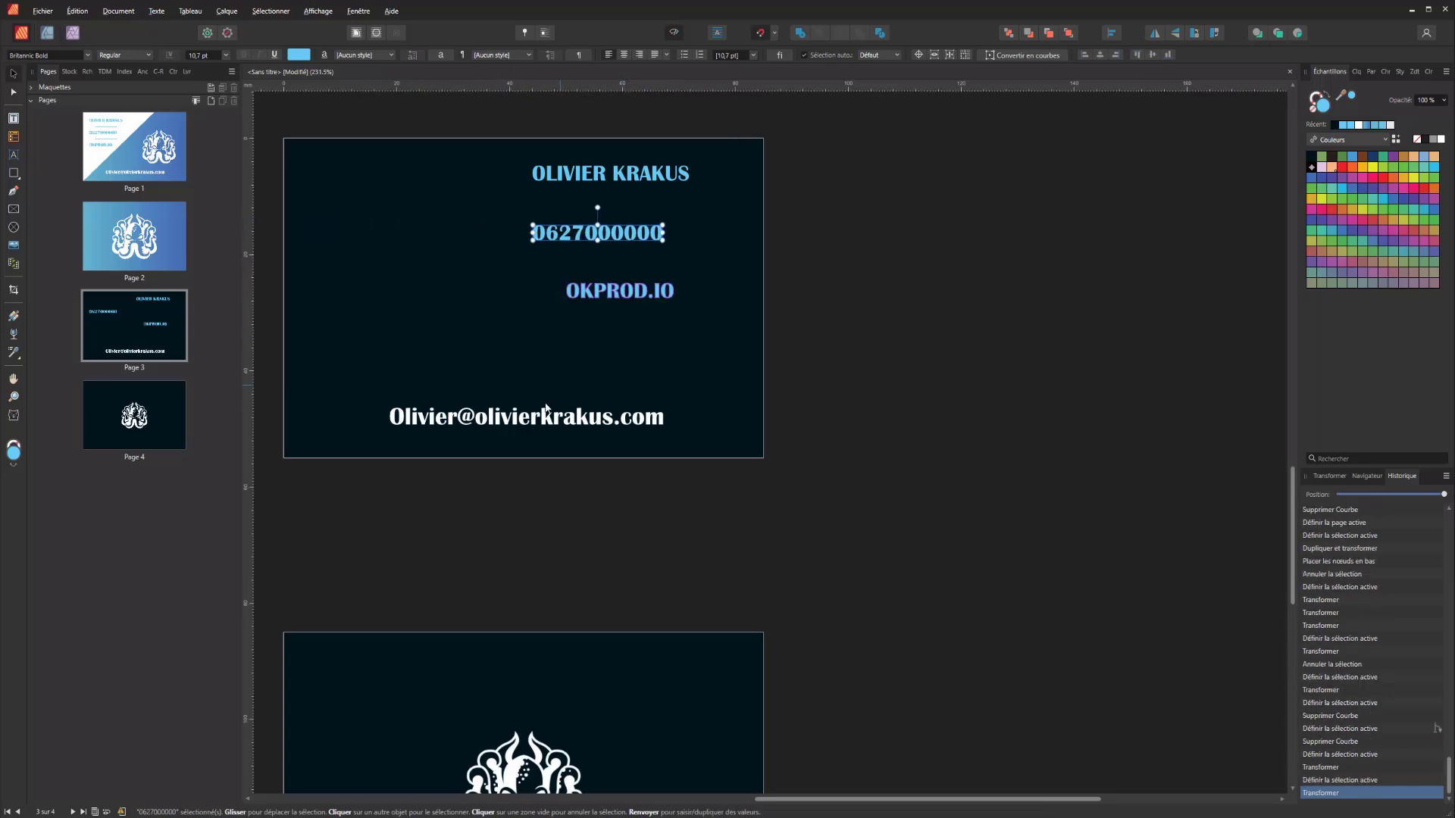
{"action": "left_click_drag", "start_coordinate": [530, 417], "coordinate": [604, 347]}
{"action": "left_click", "coordinate": [988, 259]}
{"action": "left_click_drag", "start_coordinate": [785, 500], "coordinate": [436, 281]}
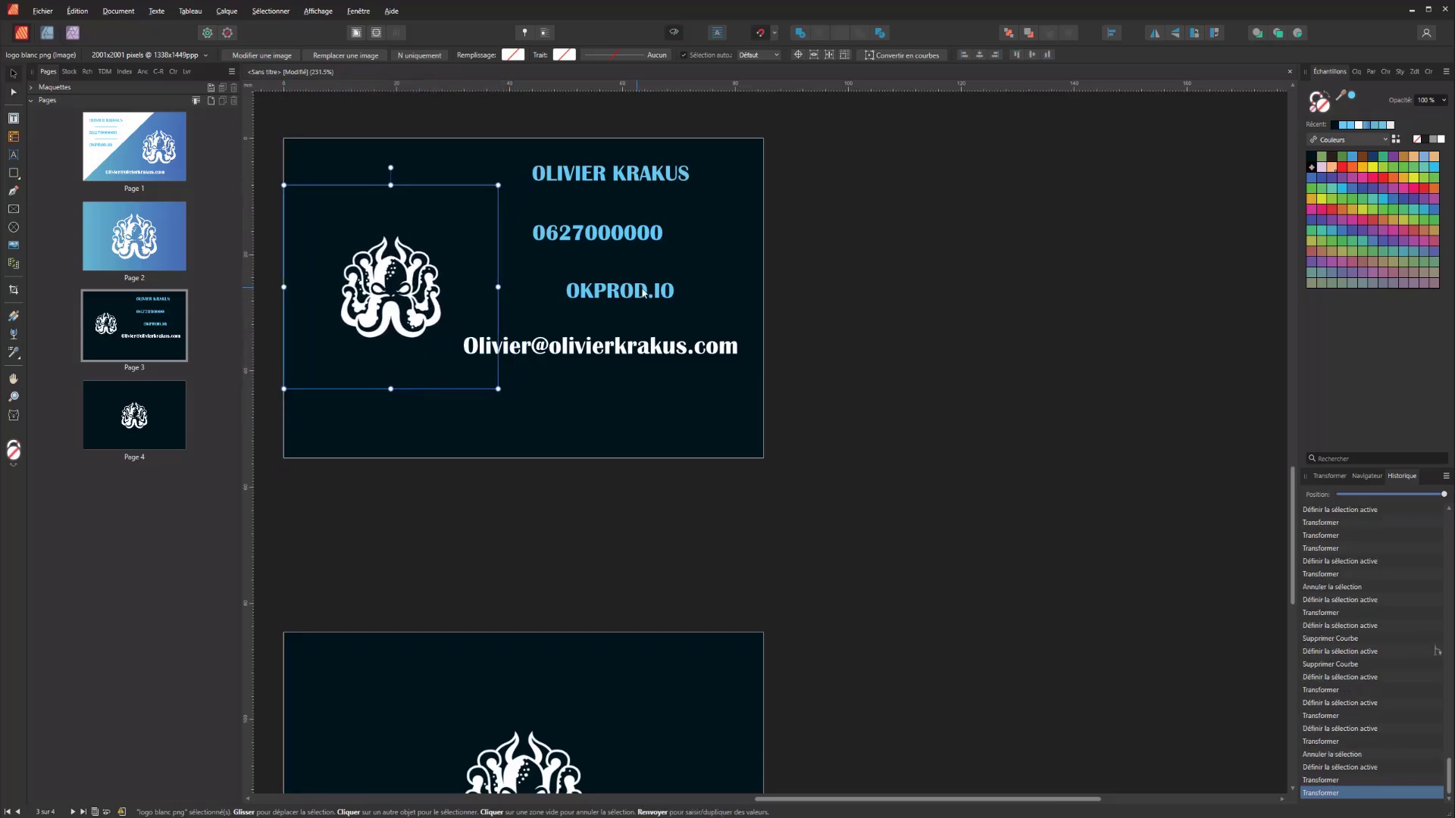
- Lock the dark background curve layer of page 3 and clear the selection
{"action": "left_click", "coordinate": [613, 266]}
{"action": "left_click", "coordinate": [640, 173]}
{"action": "left_click", "coordinate": [706, 173]}
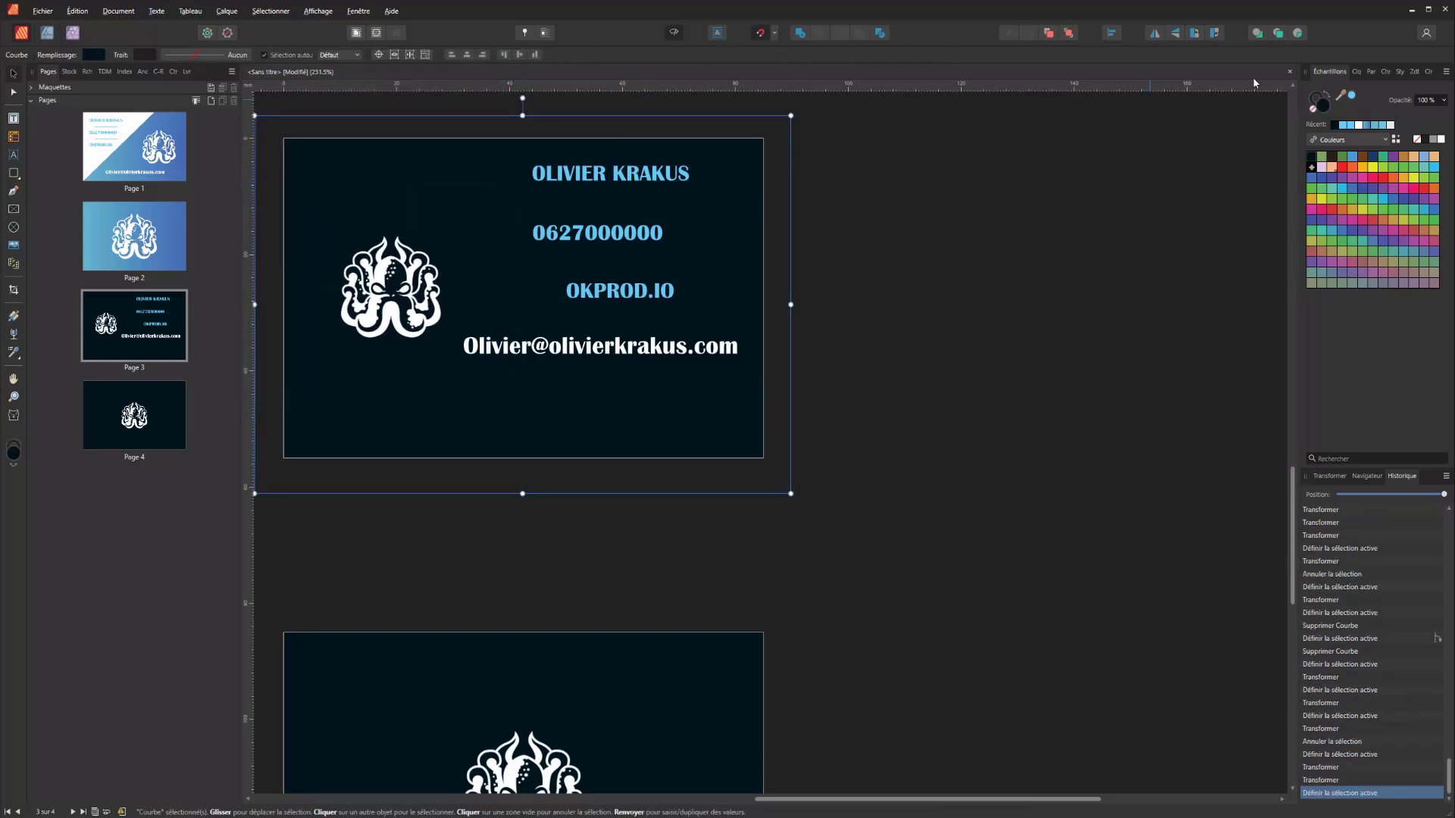
{"action": "left_click", "coordinate": [1357, 72]}
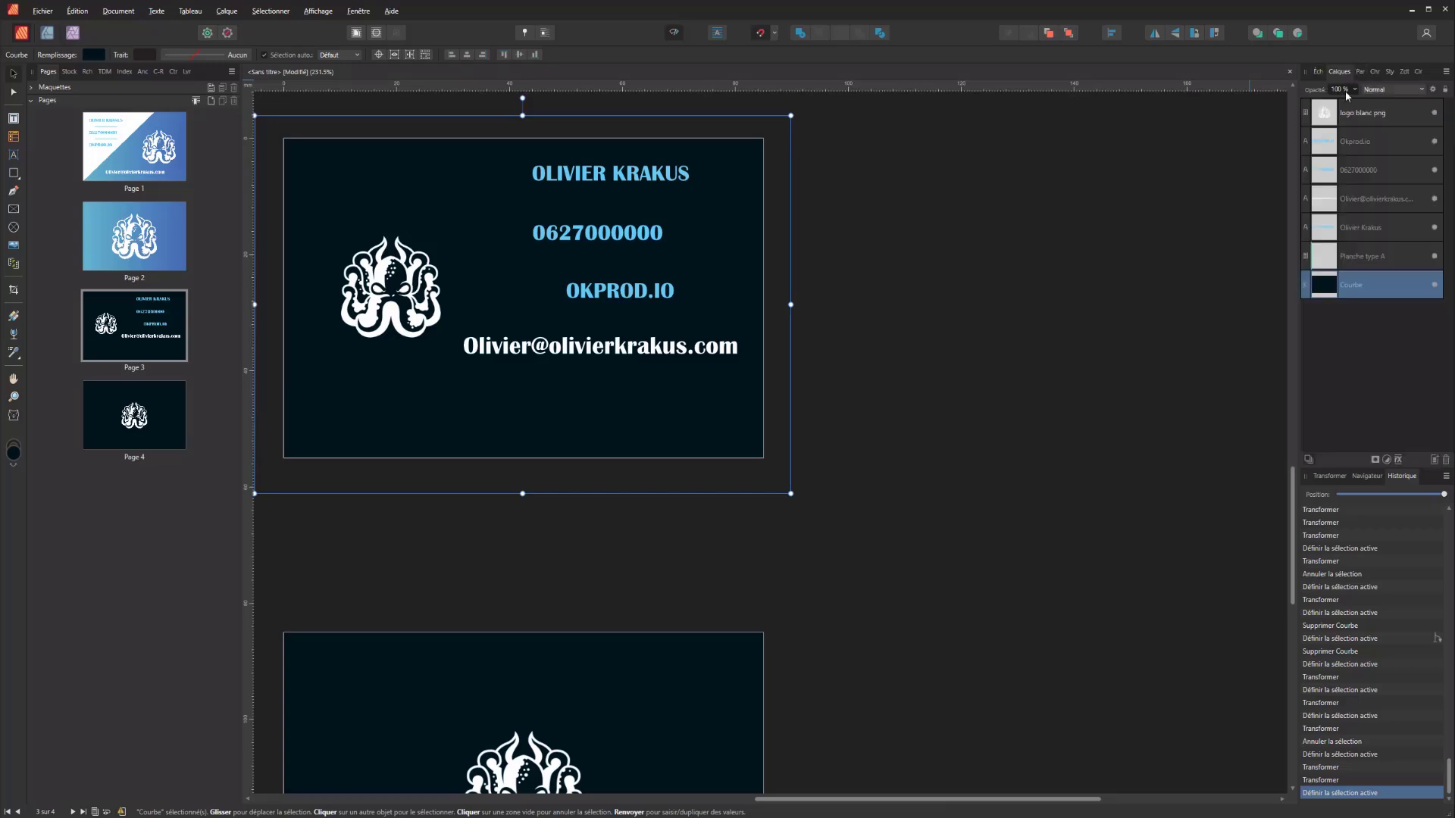
{"action": "left_click", "coordinate": [1444, 89]}
{"action": "left_click", "coordinate": [649, 421]}
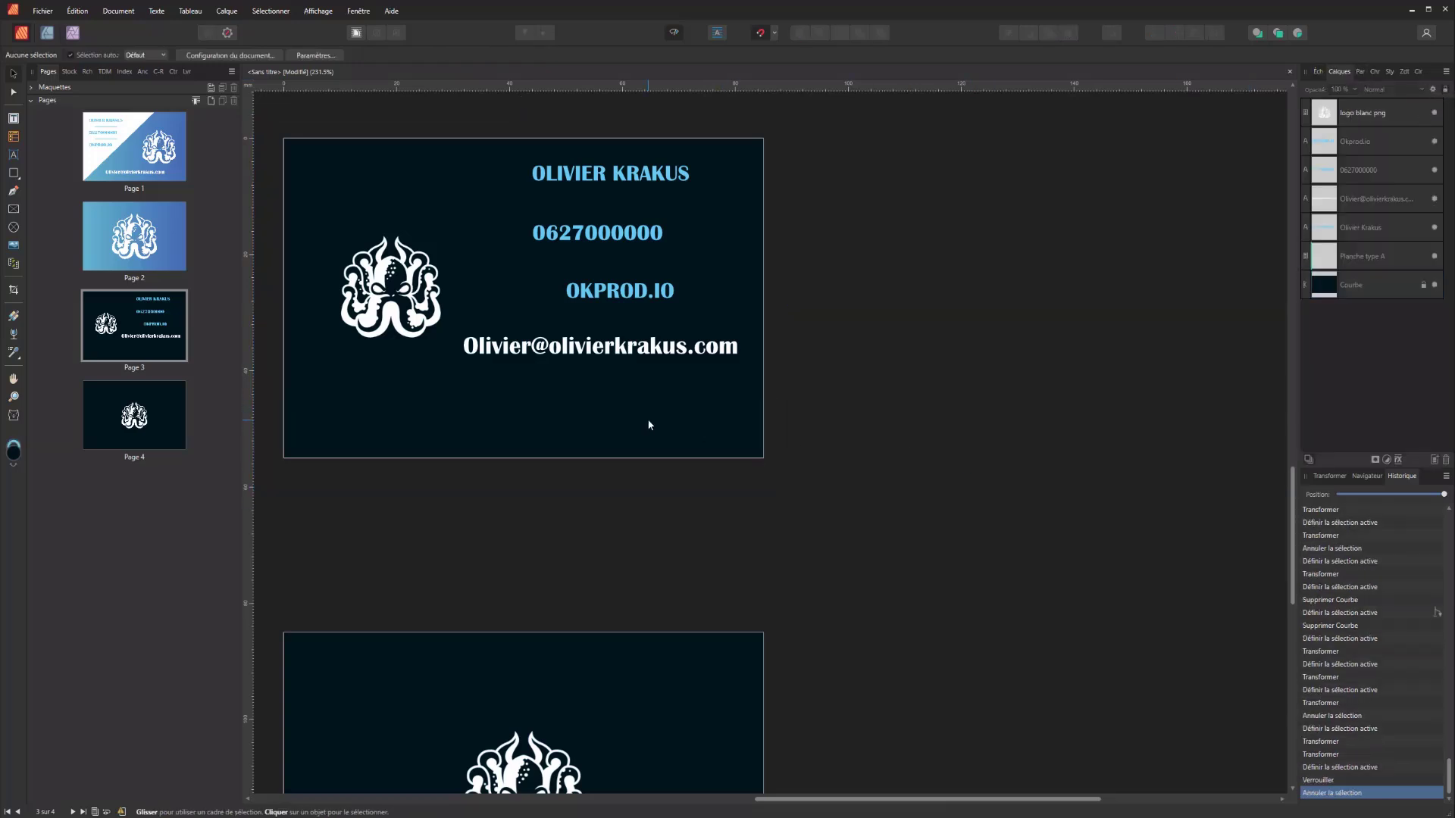
- Select the name, phone, website and email texts on page 3 and align them to their right edges
{"action": "left_click_drag", "start_coordinate": [657, 419], "coordinate": [615, 422]}
{"action": "left_click_drag", "start_coordinate": [764, 396], "coordinate": [475, 130]}
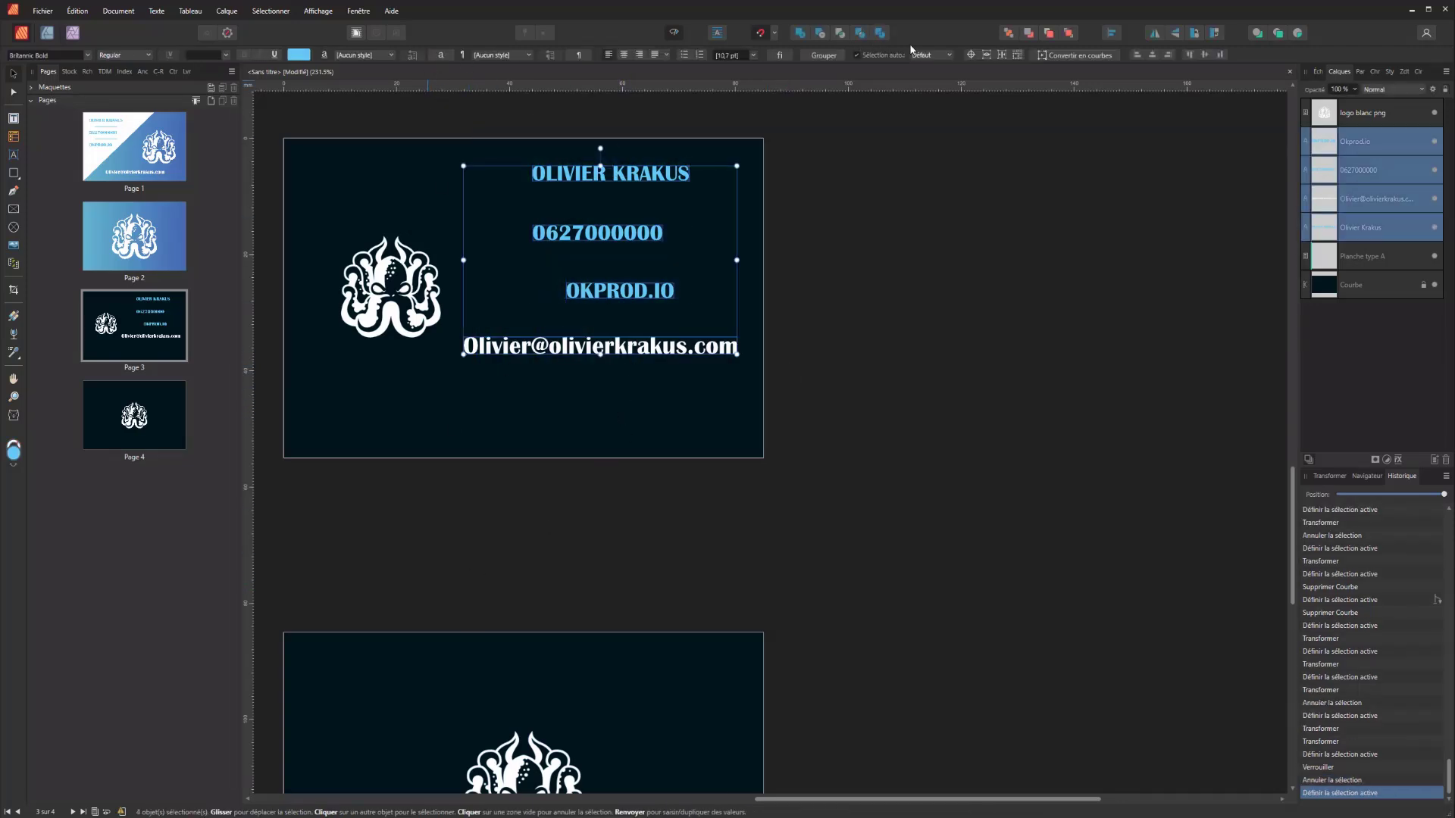
{"action": "left_click", "coordinate": [1171, 57]}
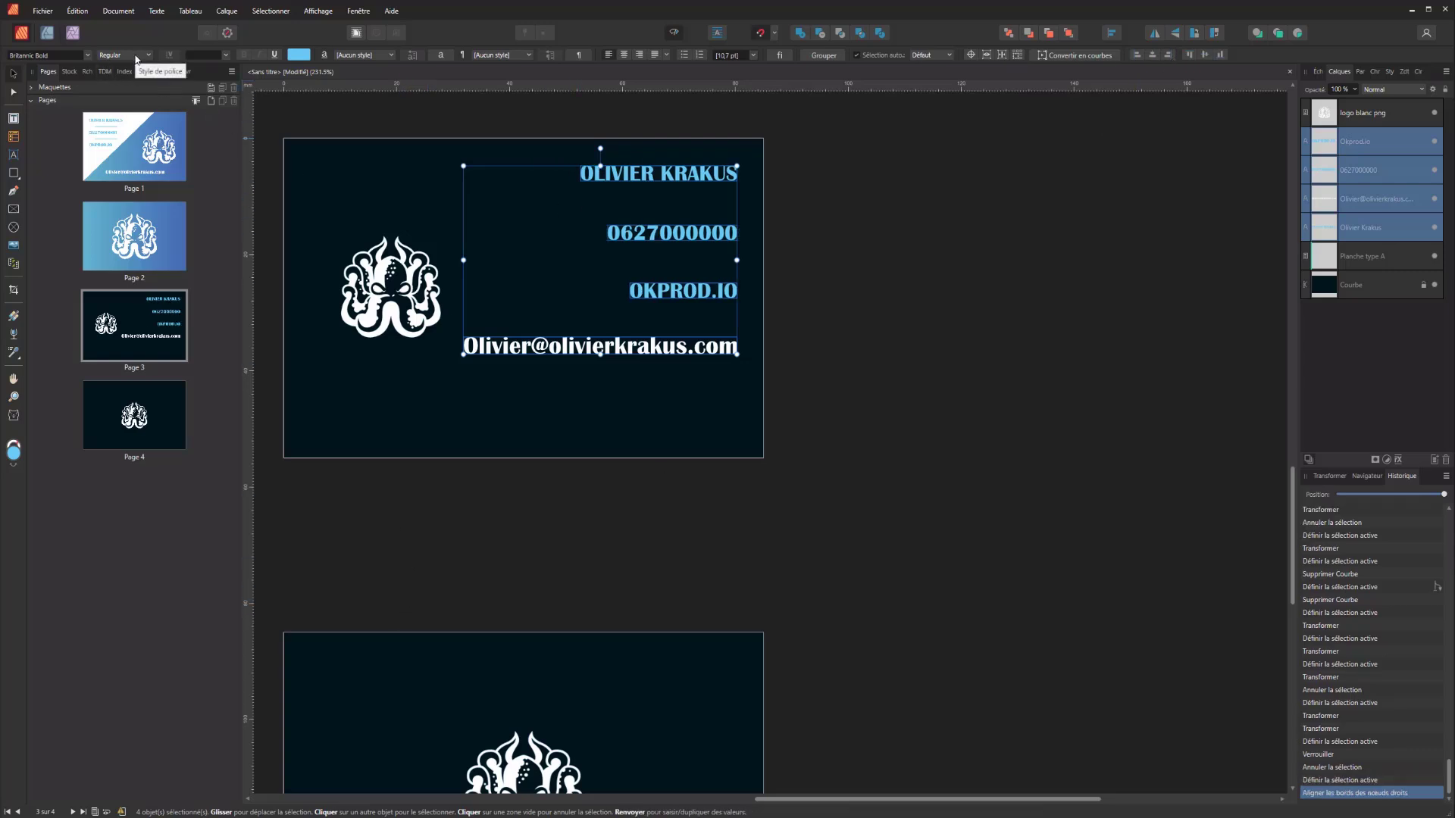
- Set the font of the four selected contact texts to Roboto Regular and realign them to their right edges
{"action": "left_click", "coordinate": [79, 55]}
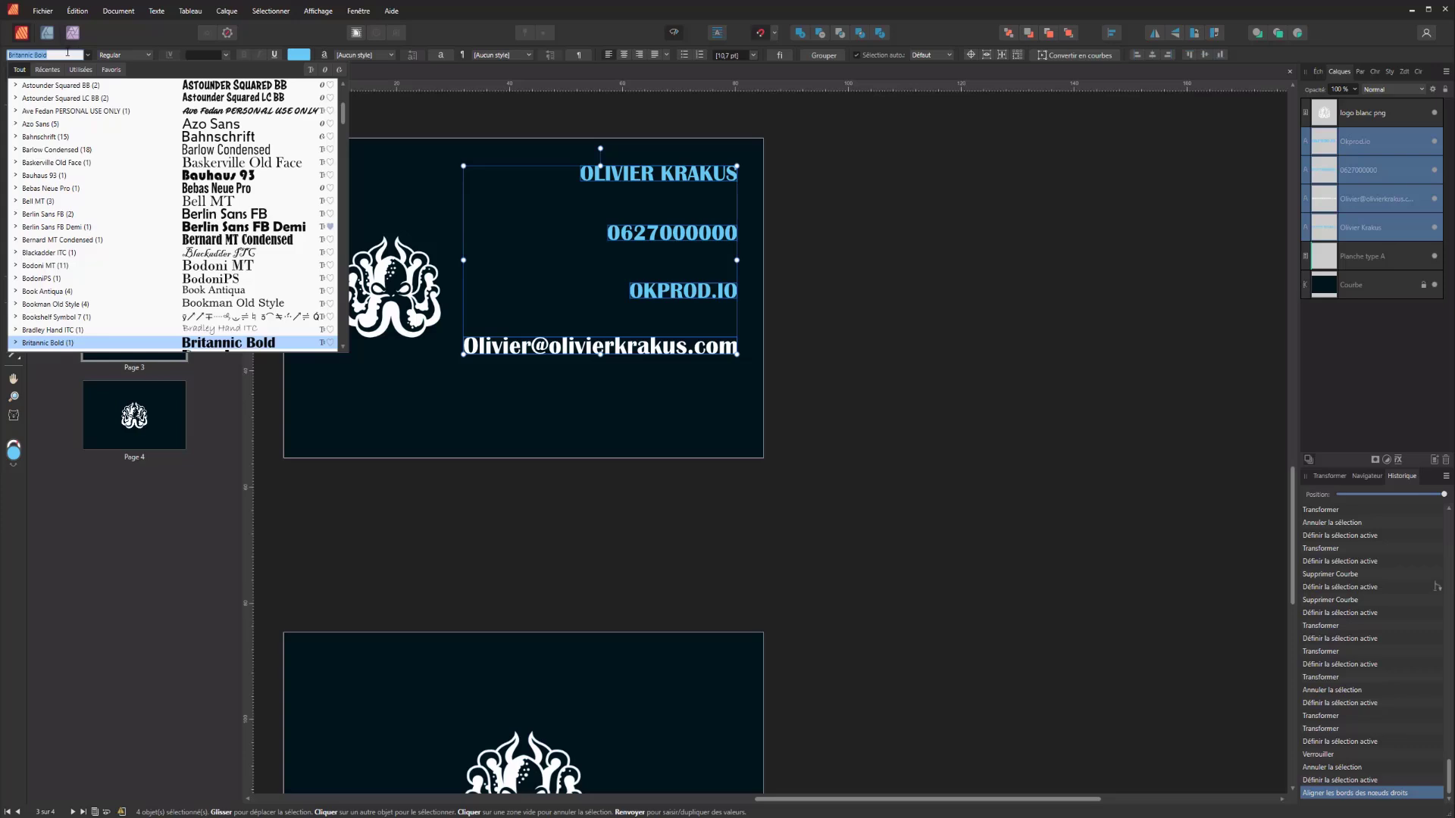
{"action": "type", "text": "robo"}
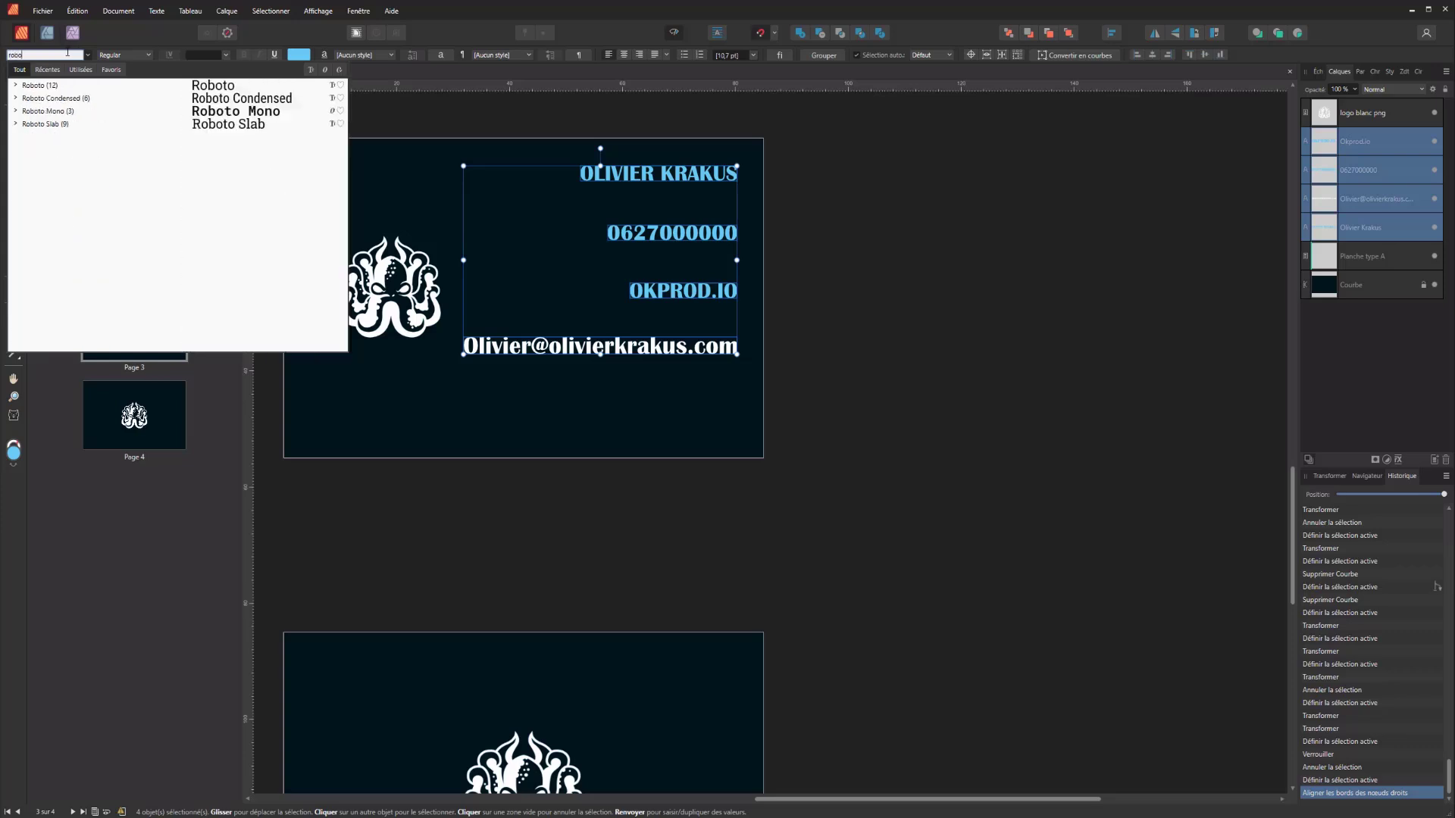
{"action": "left_click", "coordinate": [41, 86]}
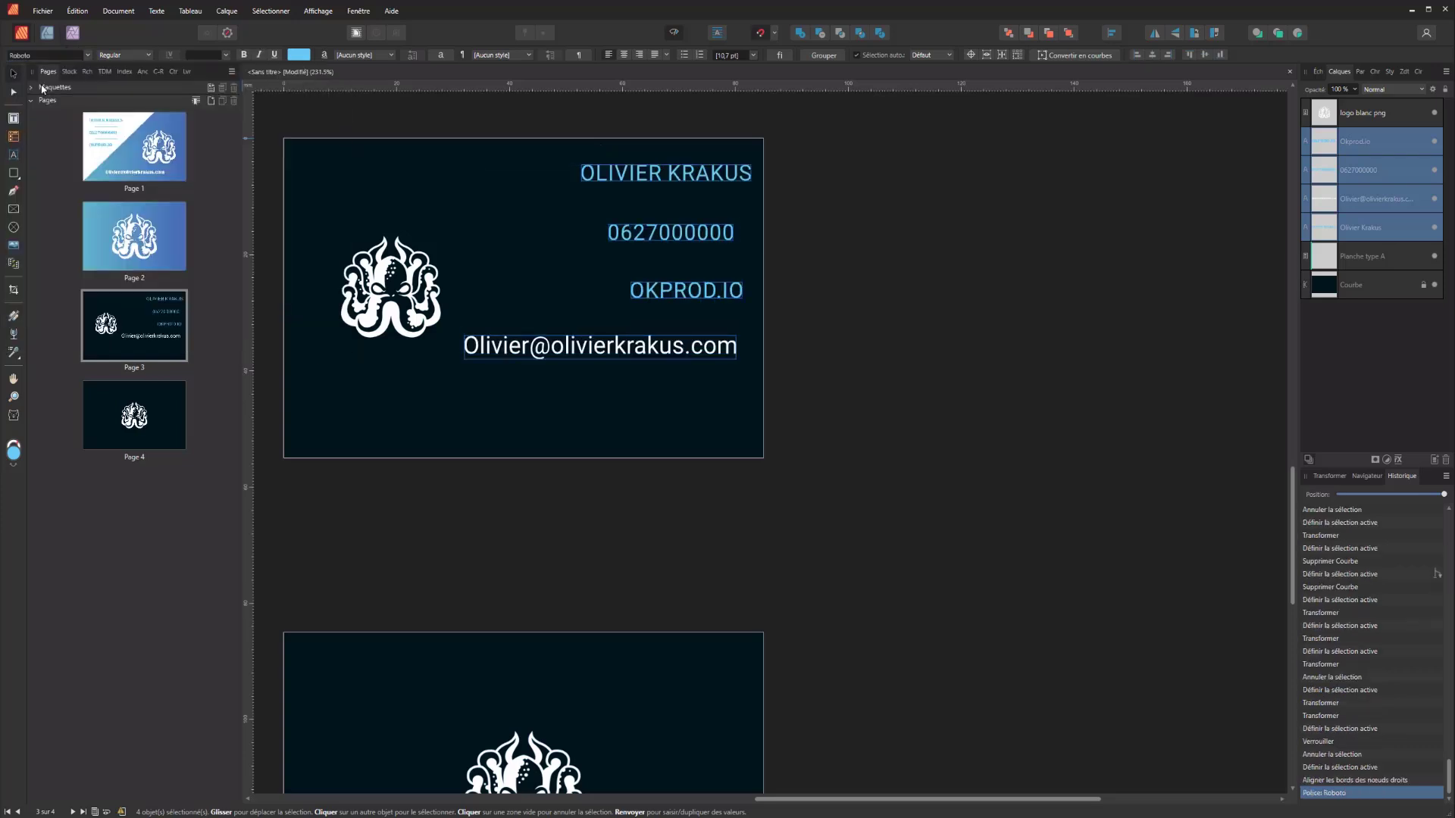
{"action": "left_click", "coordinate": [88, 55]}
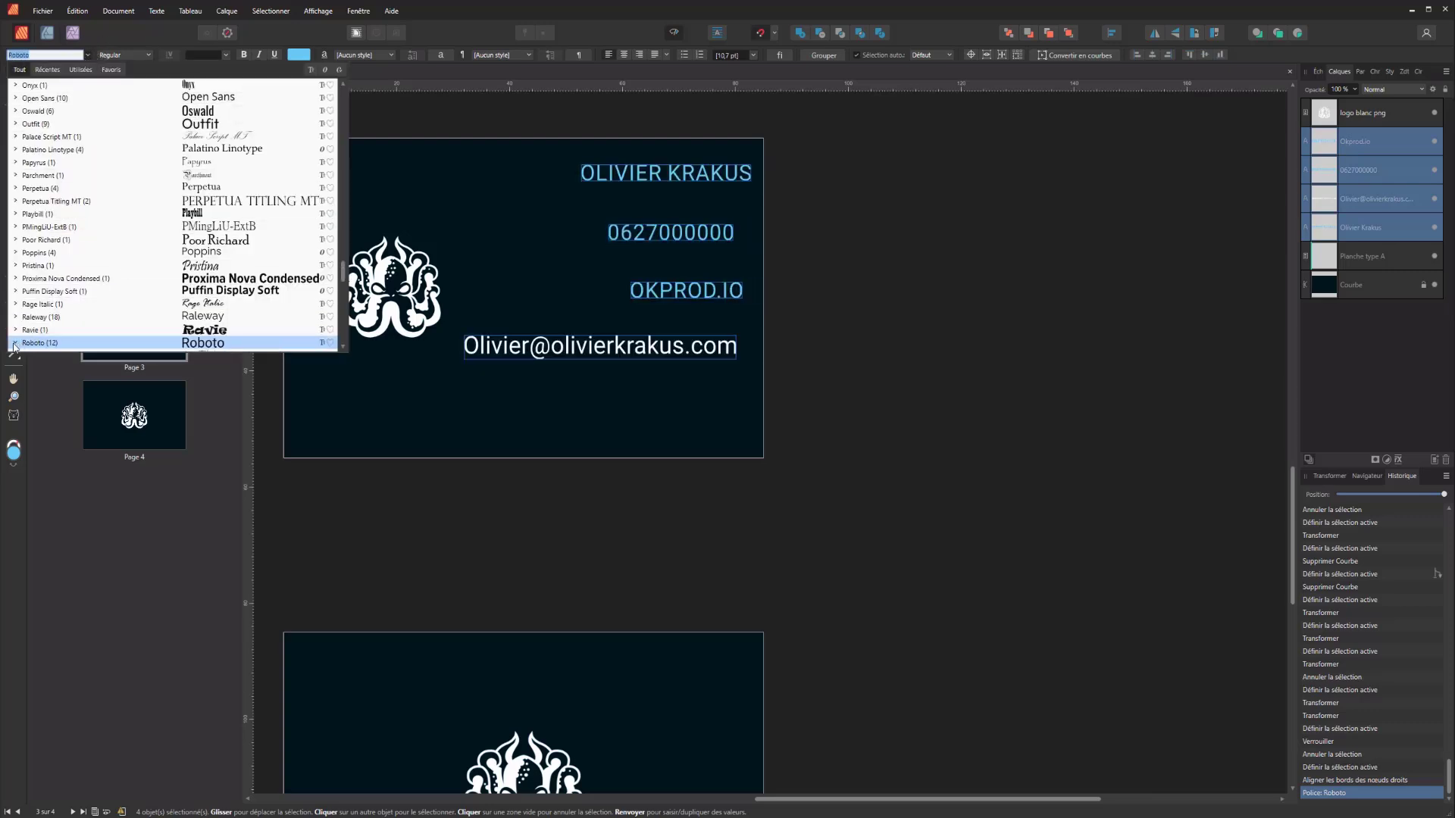
{"action": "left_click", "coordinate": [14, 344]}
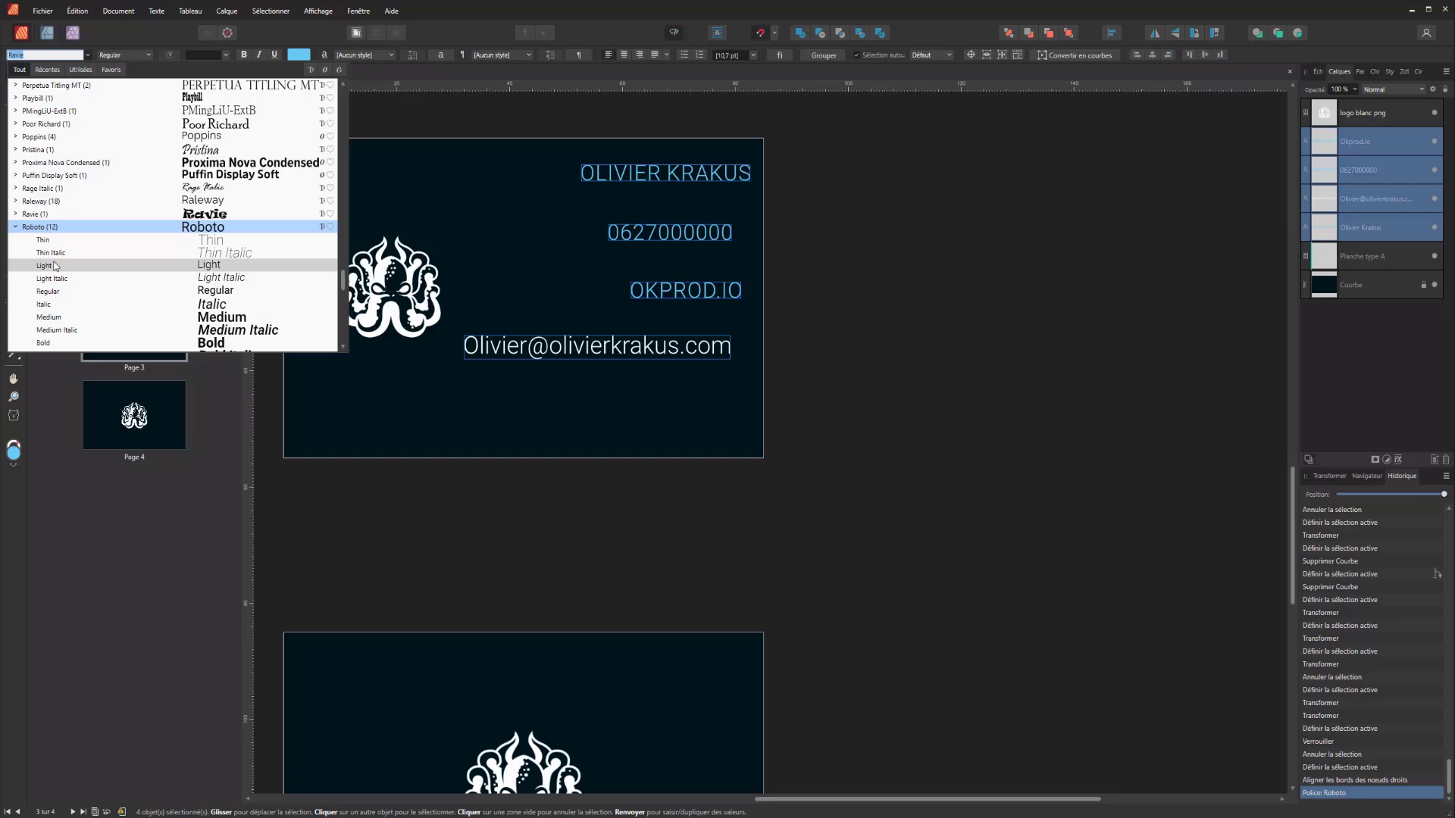
{"action": "left_click", "coordinate": [53, 292]}
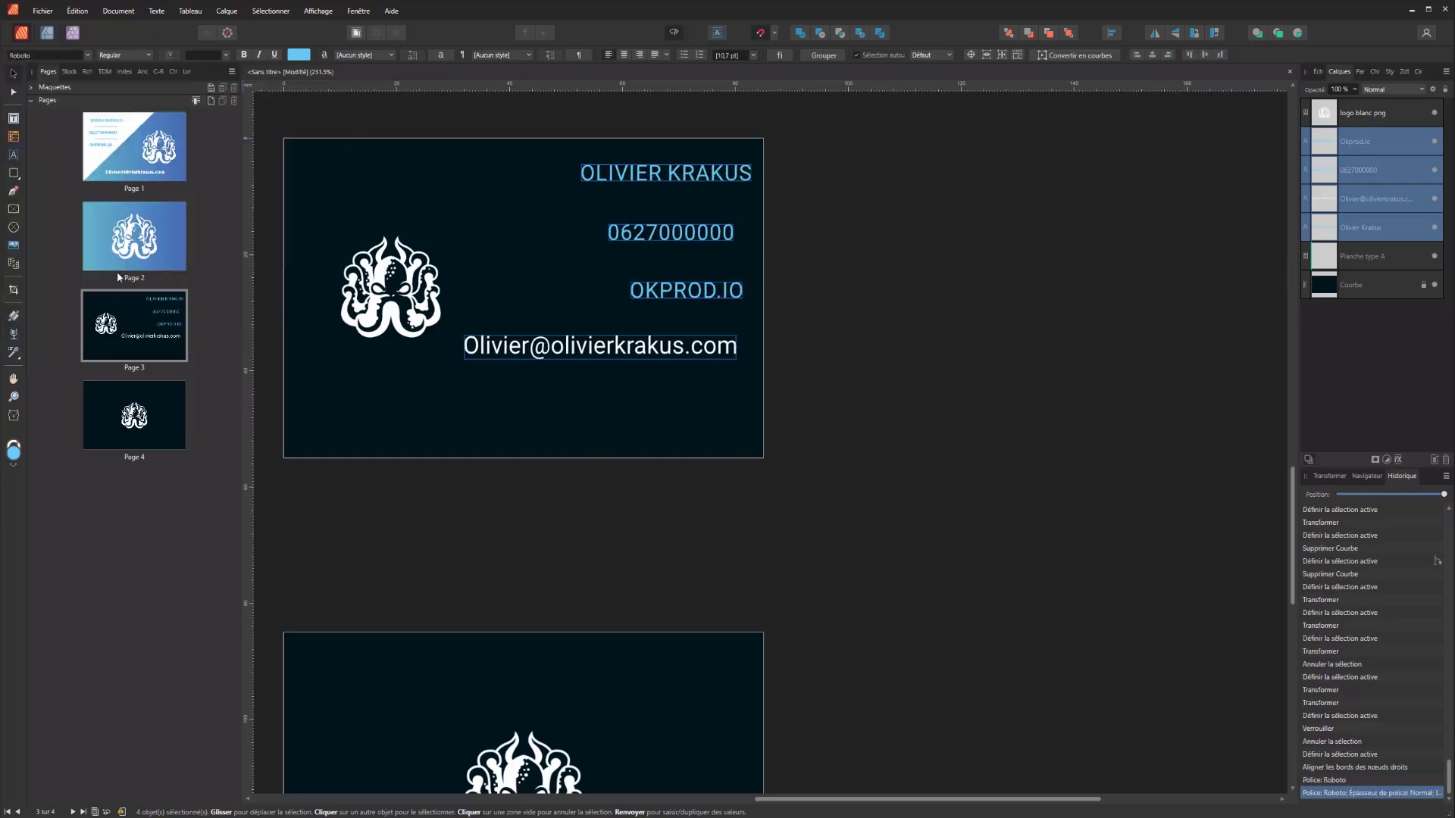
{"action": "left_click", "coordinate": [1168, 54]}
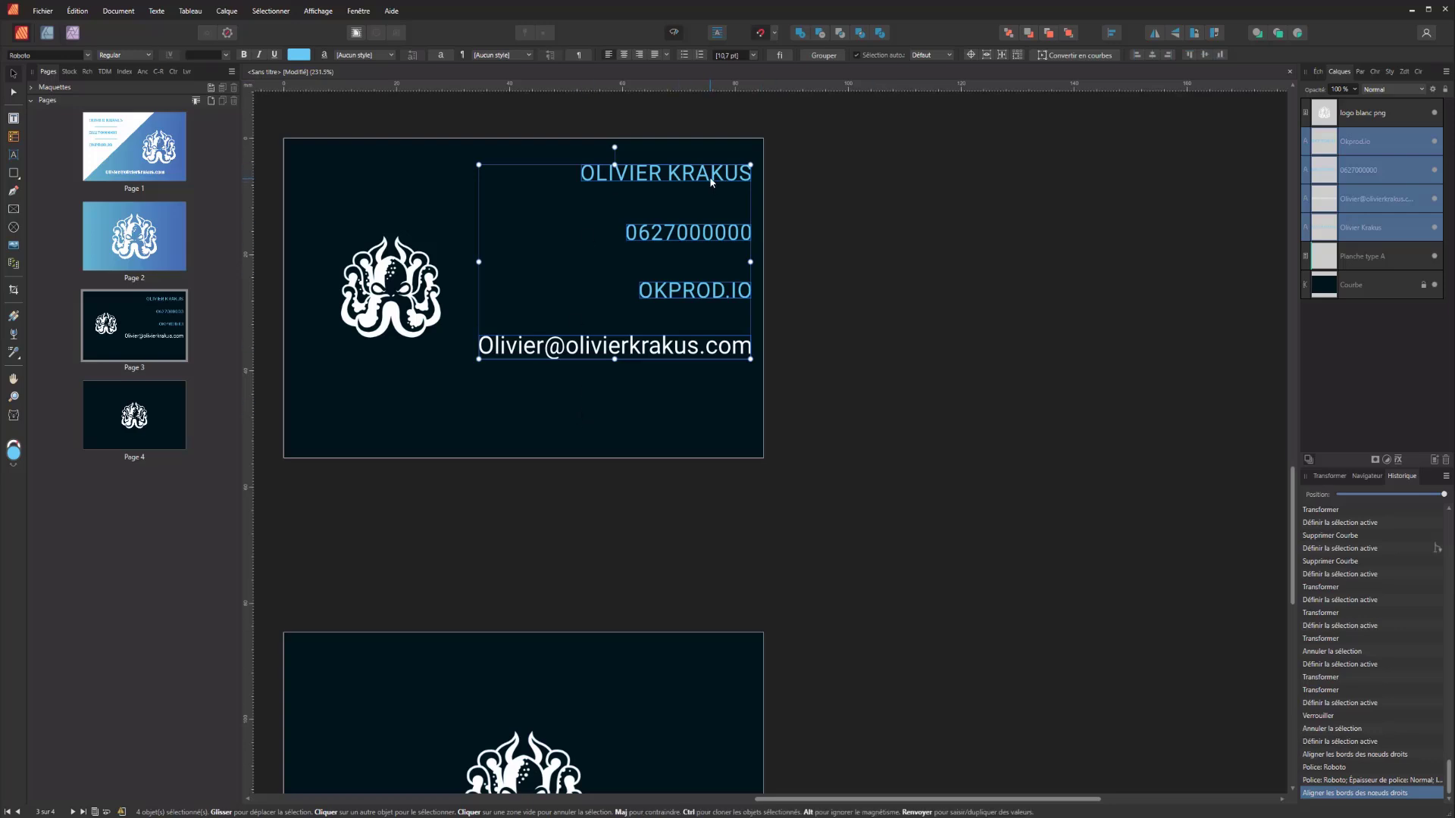
- Reselect the four contact texts, align them to their left edges and move the block slightly lower on the card
{"action": "left_click_drag", "start_coordinate": [709, 181], "coordinate": [711, 186]}
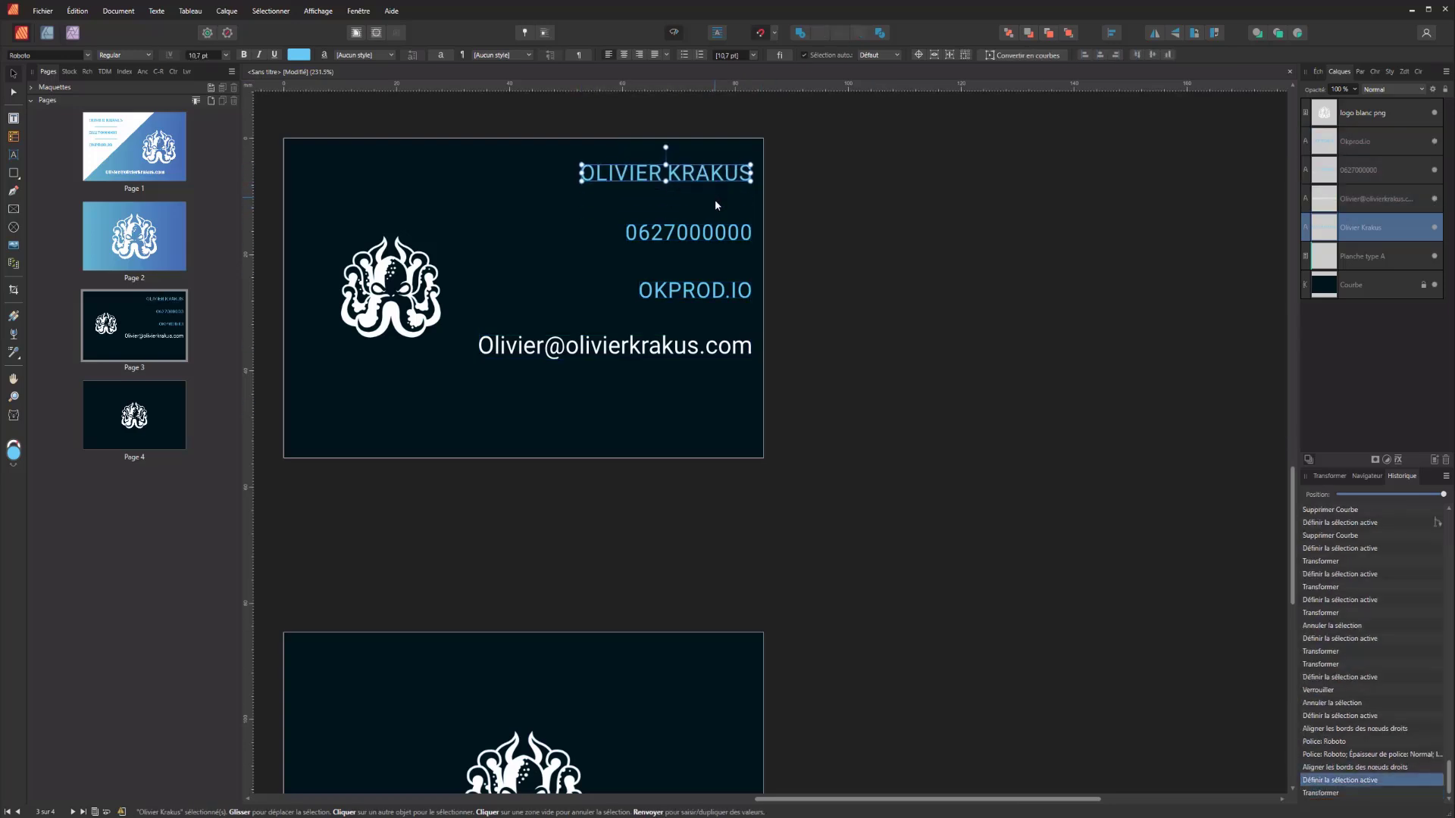
{"action": "left_click", "coordinate": [712, 232], "text": "shift"}
{"action": "left_click", "coordinate": [712, 291], "text": "shift"}
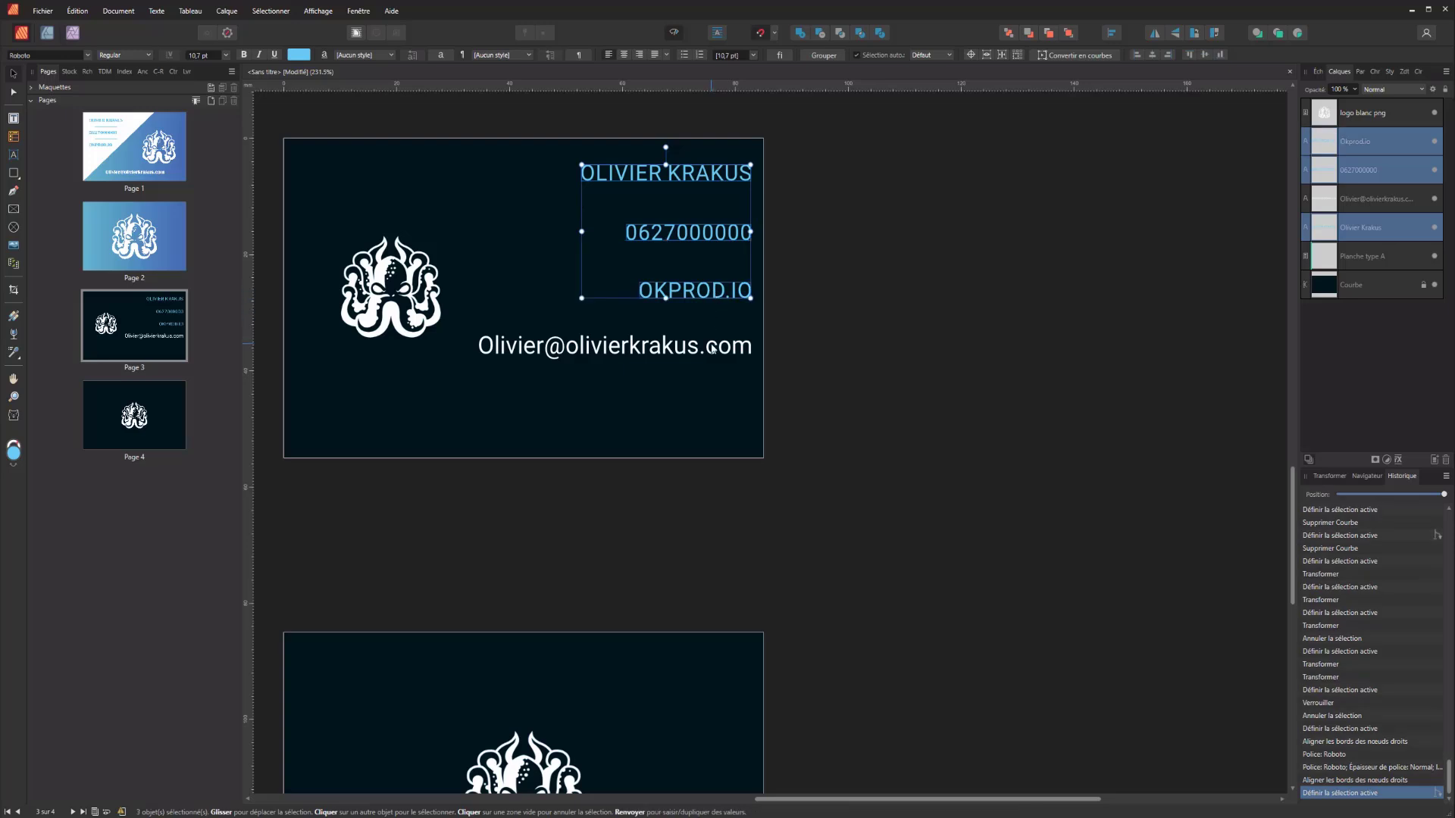
{"action": "left_click", "coordinate": [682, 347], "text": "shift"}
{"action": "mouse_move", "coordinate": [726, 203]}
{"action": "left_mouse_down"}
{"action": "mouse_move", "coordinate": [724, 231]}
{"action": "mouse_move", "coordinate": [727, 220]}
{"action": "left_mouse_up"}
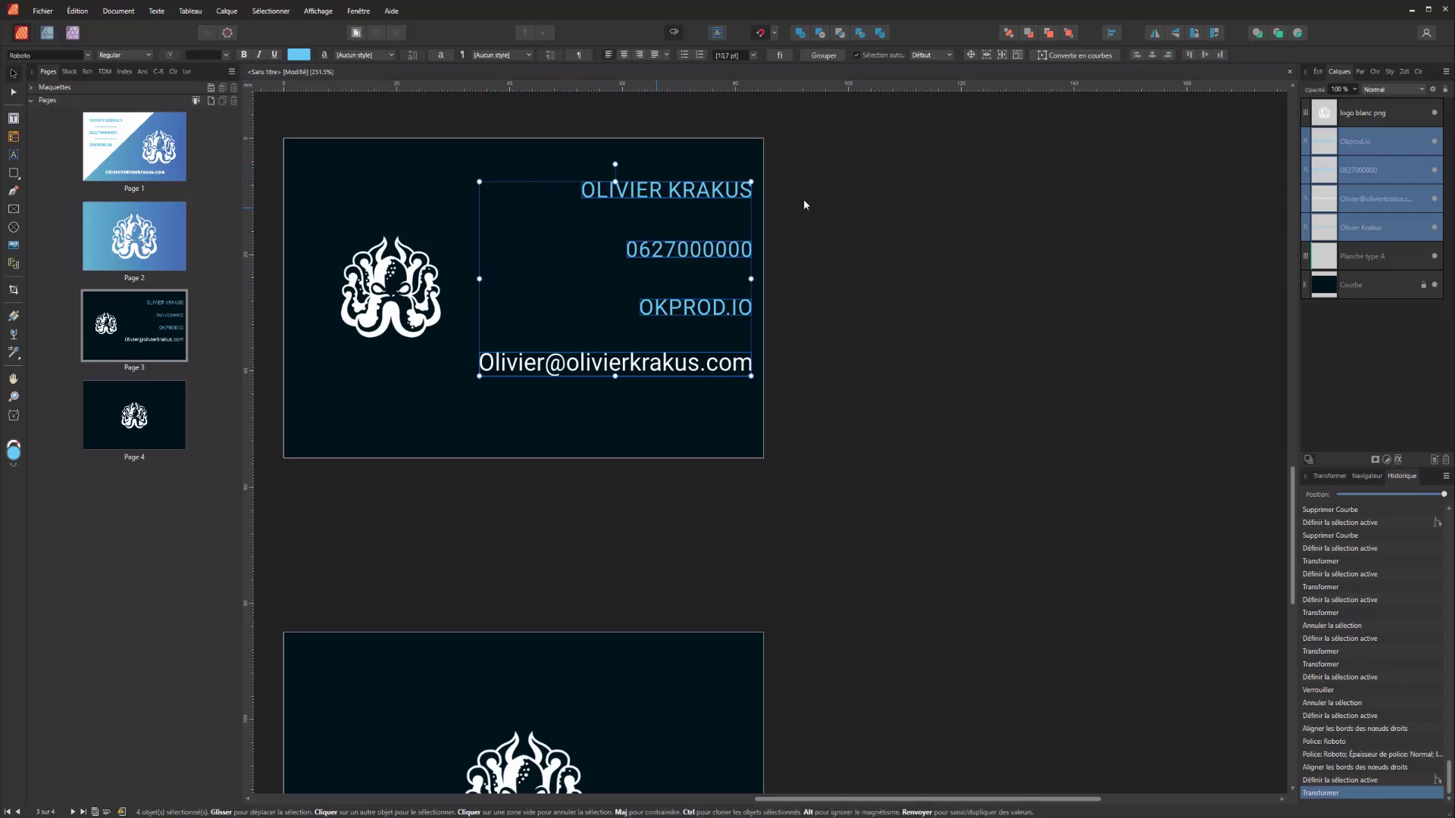
{"action": "left_click", "coordinate": [1137, 56]}
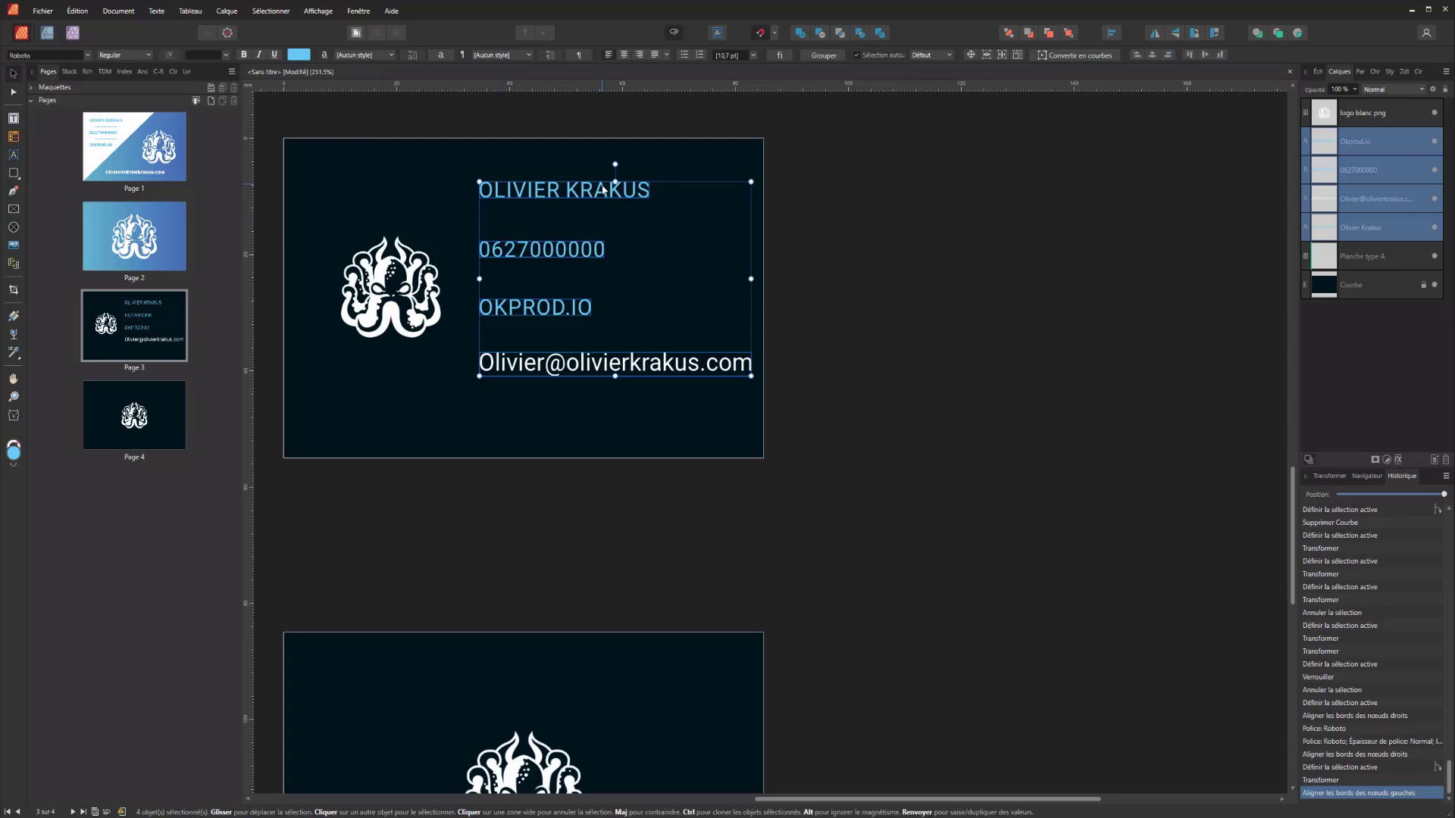
{"action": "left_click_drag", "start_coordinate": [585, 202], "coordinate": [585, 215]}
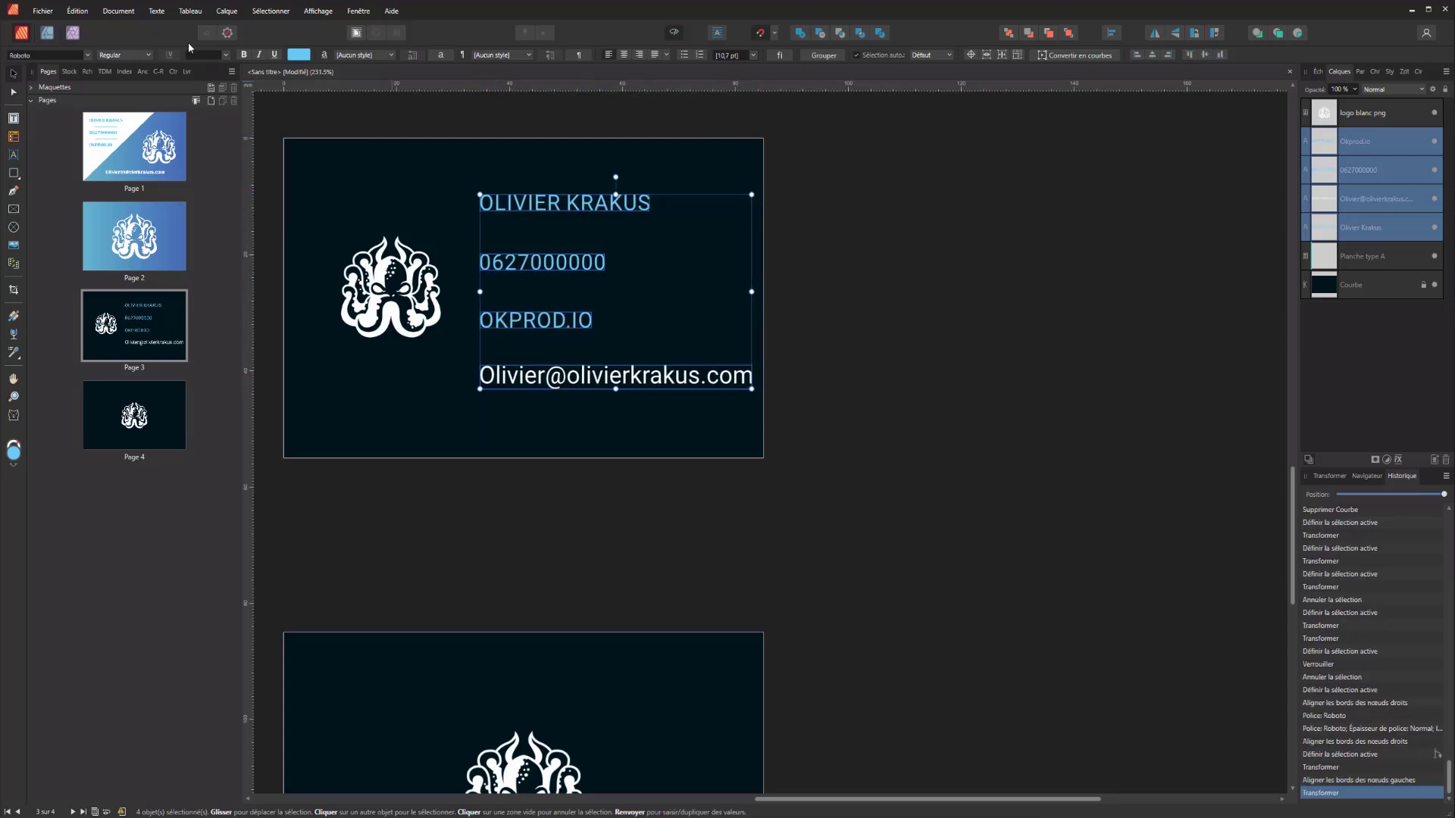
- Set the size of the four contact texts to 10 pt and shift the block toward the card's right edge
{"action": "left_click", "coordinate": [225, 55]}
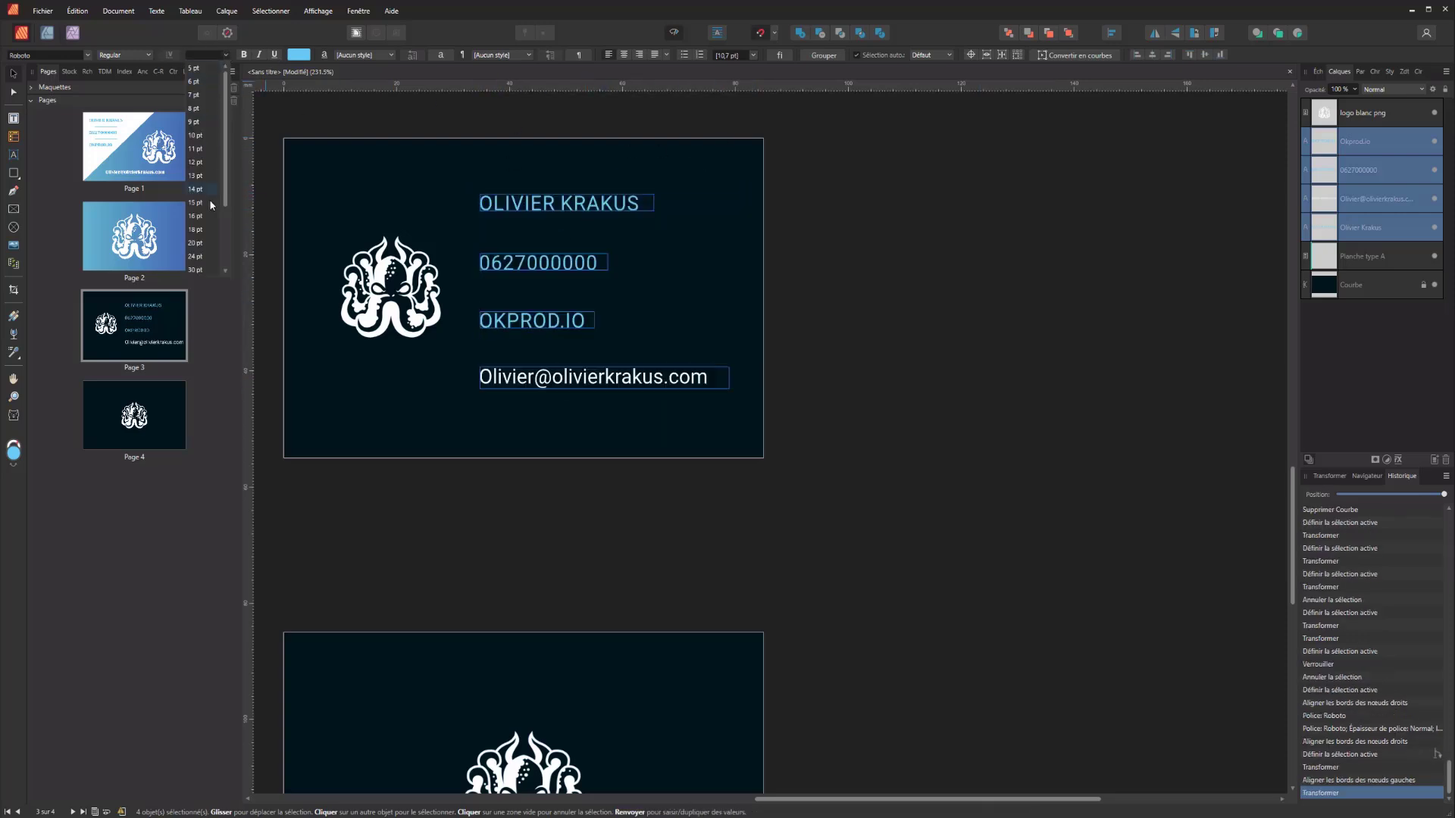
{"action": "left_click", "coordinate": [194, 135]}
{"action": "left_click_drag", "start_coordinate": [542, 203], "coordinate": [584, 203]}
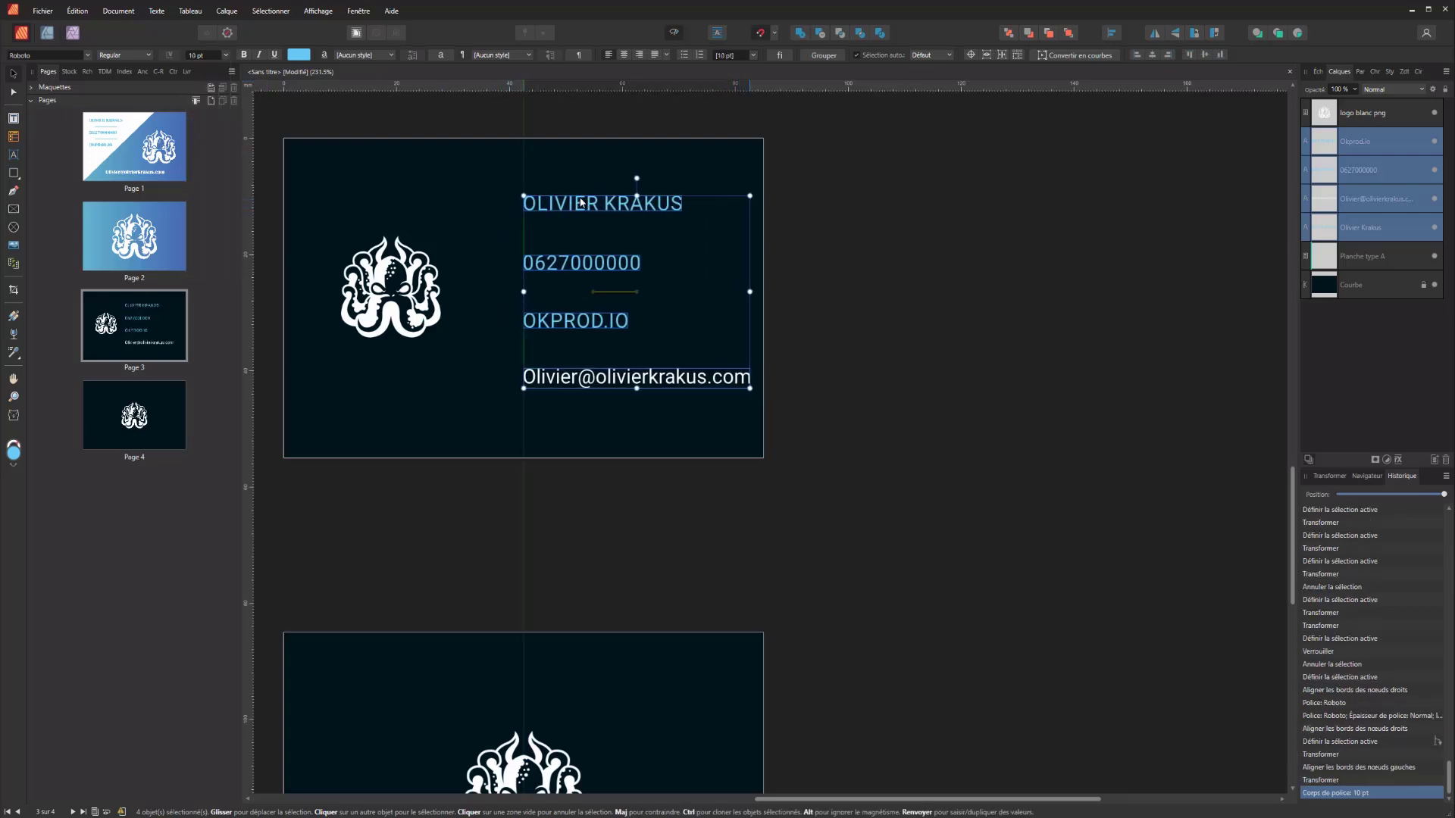
{"action": "left_click", "coordinate": [415, 516]}
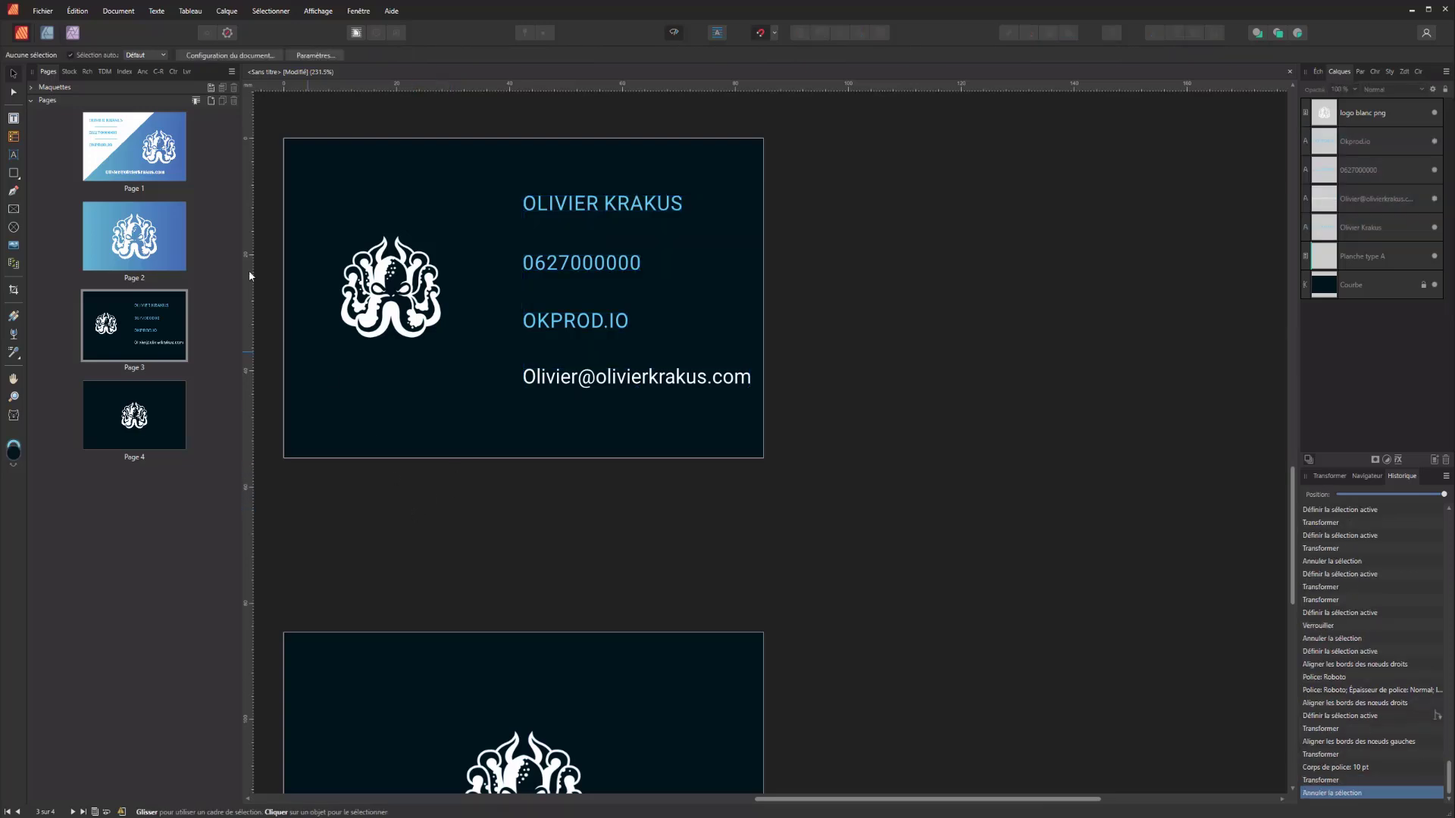
- Draw a straight vertical line with the Pen tool between the logo and the contact texts on page 3
{"action": "left_click", "coordinate": [13, 190]}
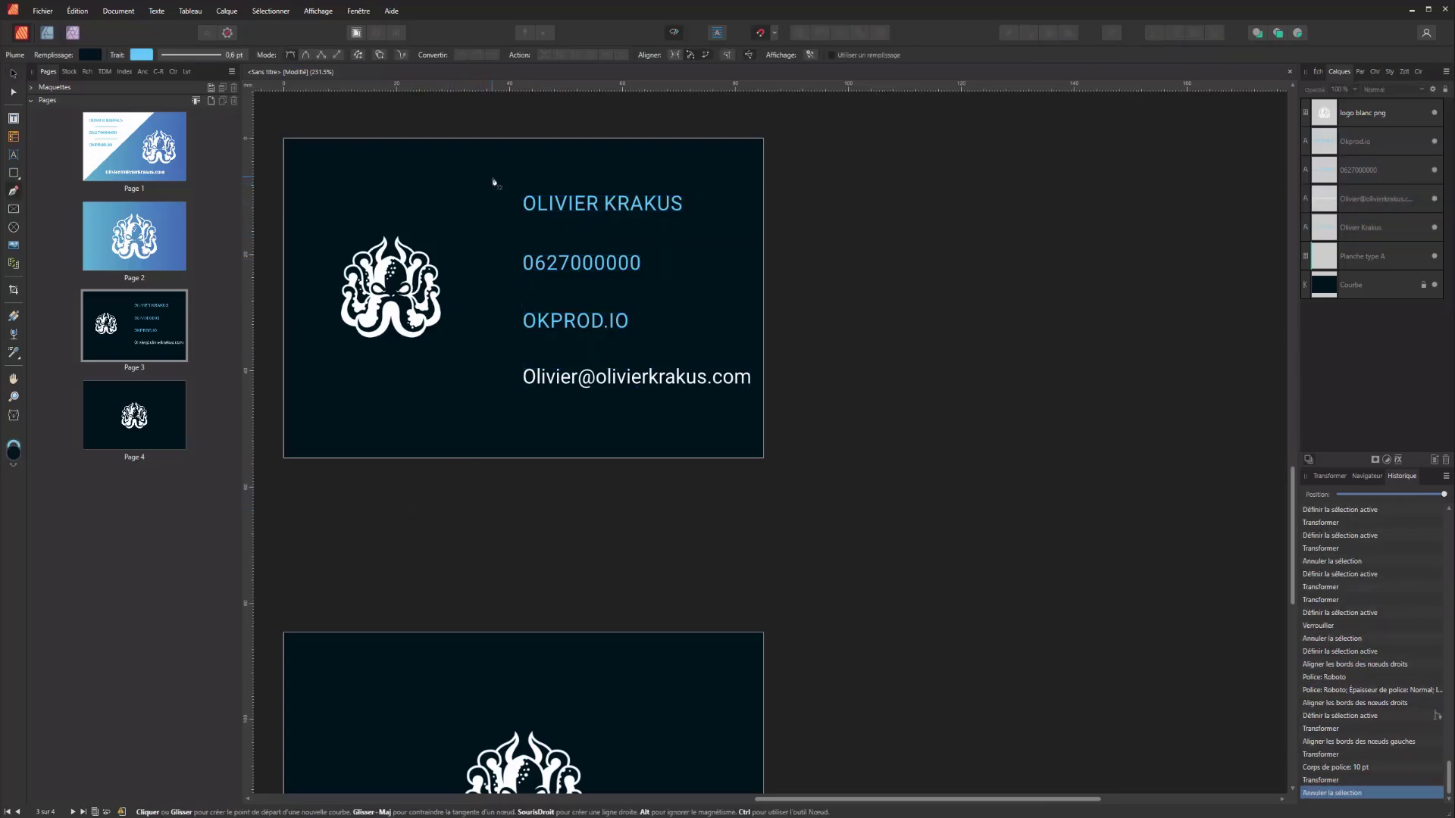
{"action": "left_click_drag", "start_coordinate": [493, 176], "coordinate": [493, 380]}
{"action": "key", "text": "Escape"}
{"action": "left_click", "coordinate": [337, 55]}
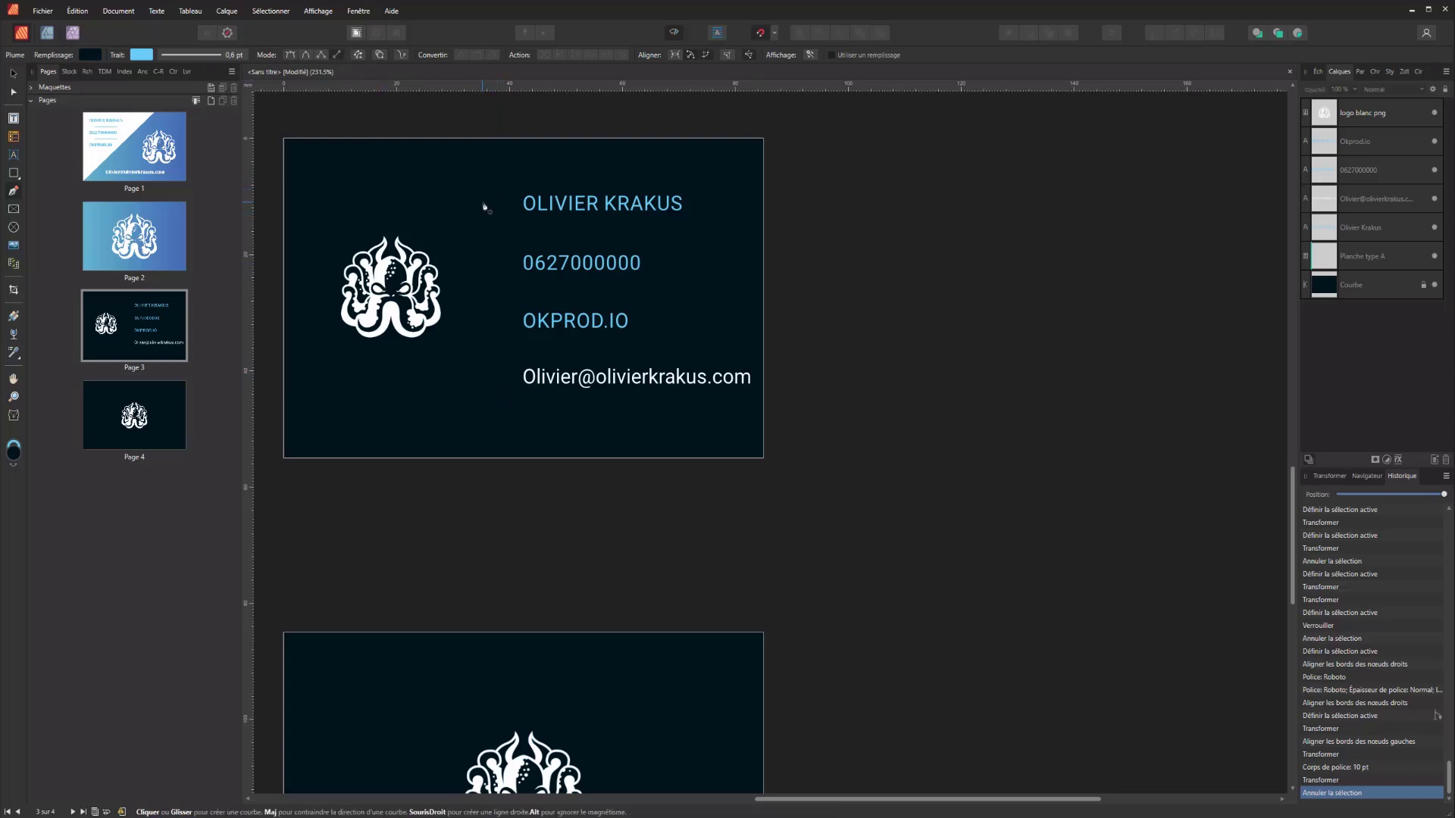
{"action": "left_click", "coordinate": [485, 198]}
{"action": "left_click", "coordinate": [484, 387]}
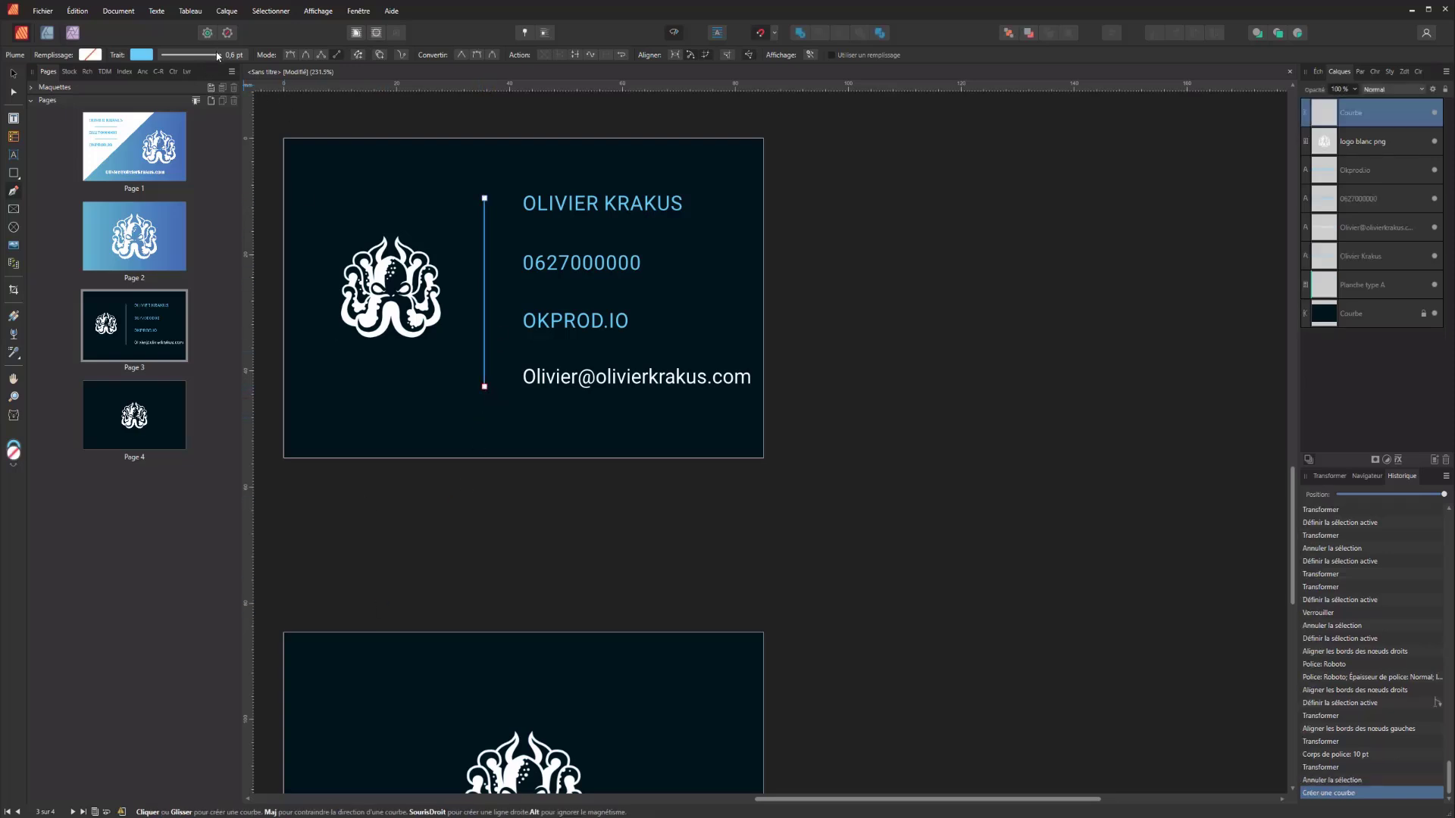
- Set the vertical line's stroke width to 3.4 pt and change its end cap style
{"action": "left_click", "coordinate": [190, 55]}
{"action": "left_click_drag", "start_coordinate": [182, 92], "coordinate": [186, 96]}
{"action": "left_click", "coordinate": [195, 110]}
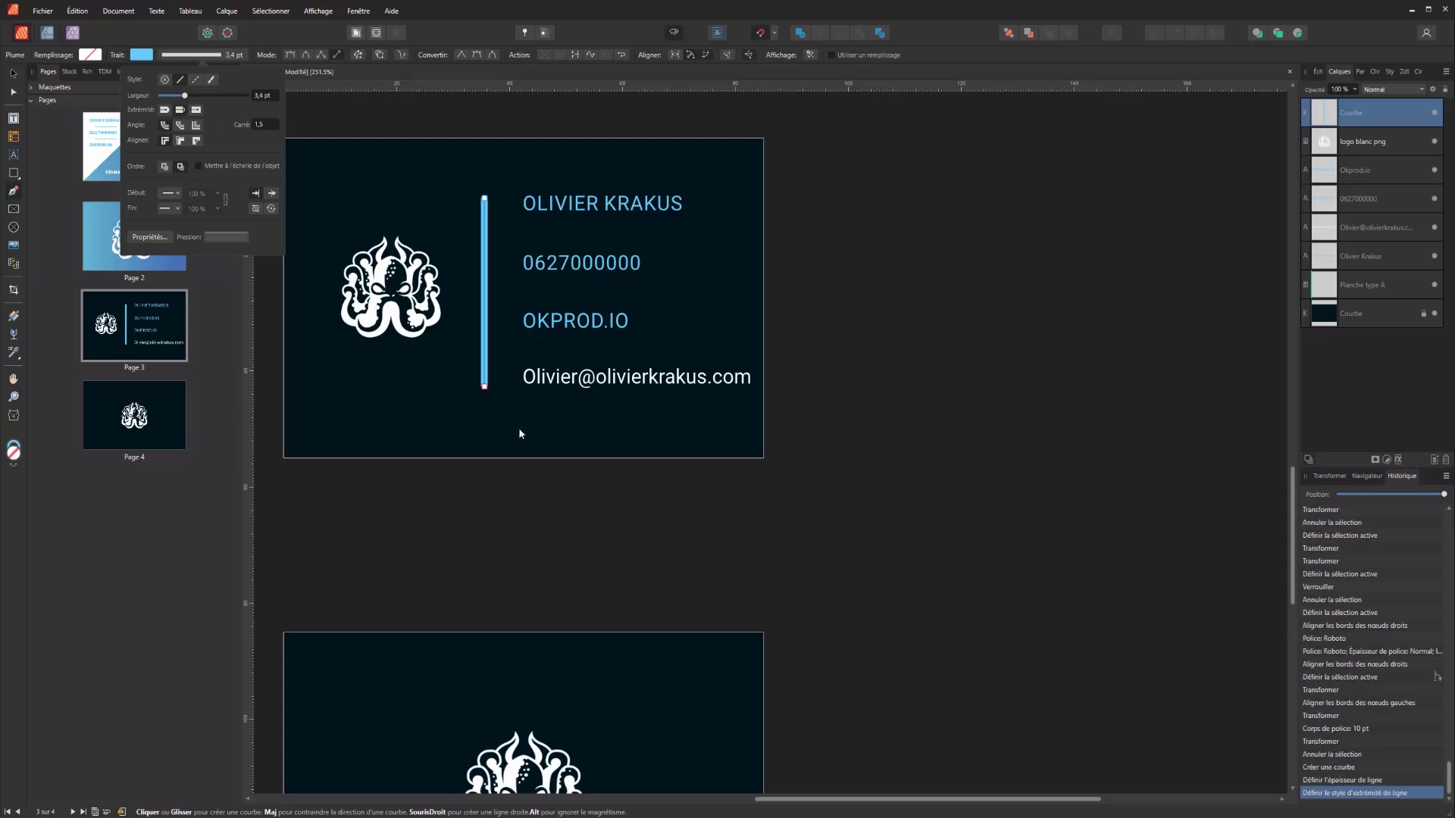
- Apply a radial white-to-light-blue gradient to the vertical line's stroke, with the midpoint at 56 %
{"action": "left_click", "coordinate": [140, 56]}
{"action": "left_click", "coordinate": [140, 56]}
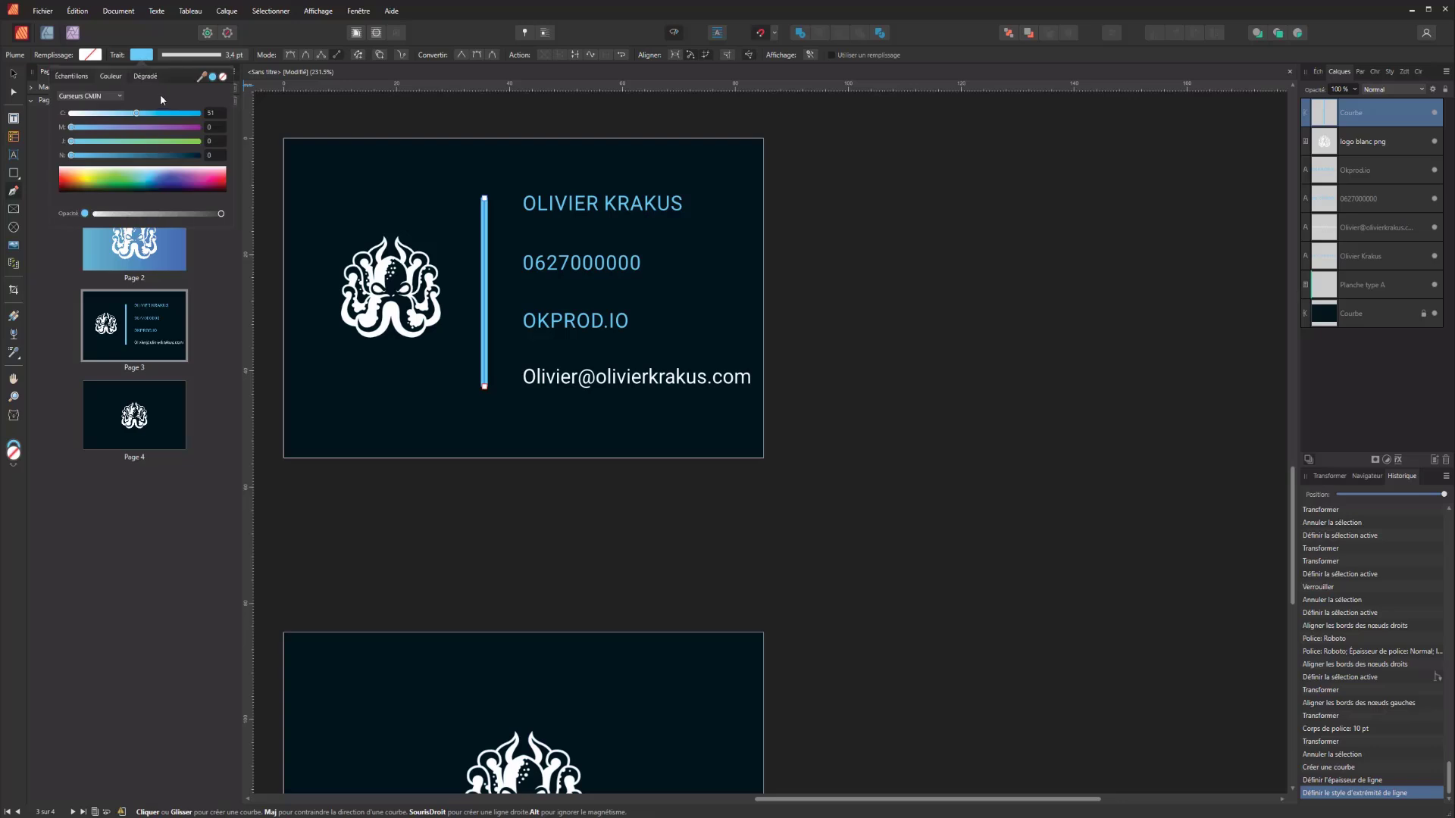
{"action": "left_click", "coordinate": [145, 77]}
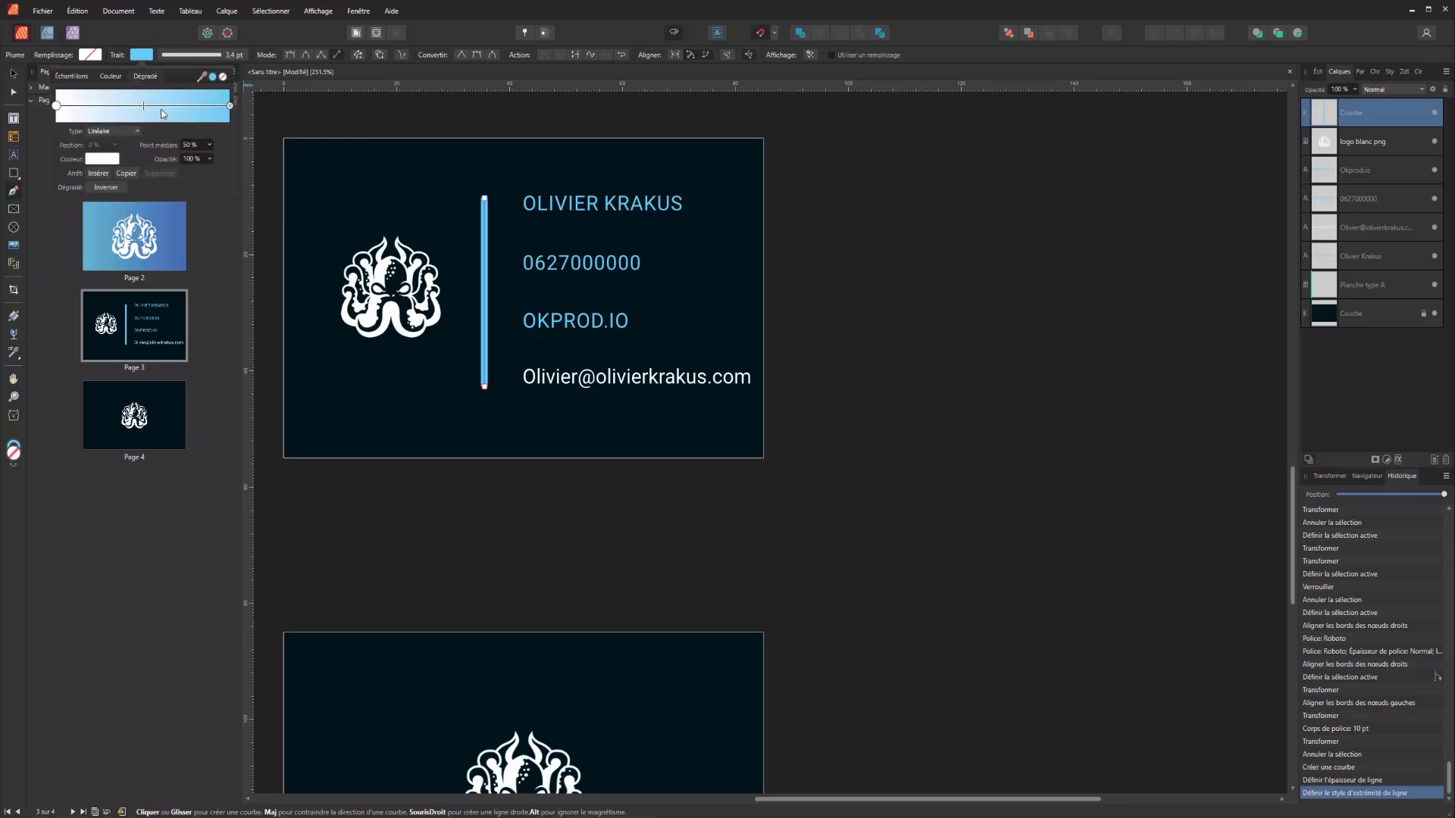
{"action": "left_click", "coordinate": [113, 131]}
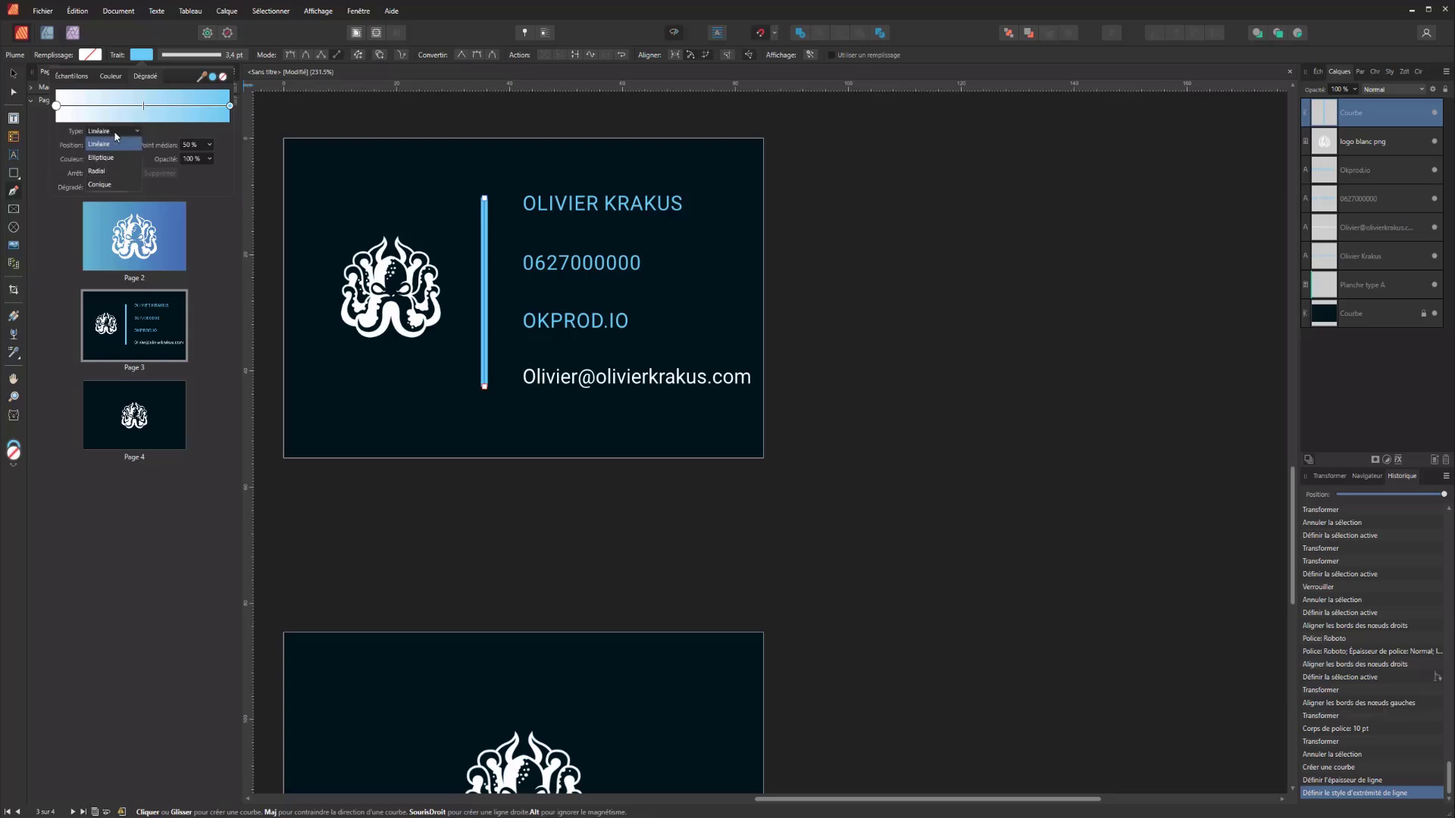
{"action": "left_click", "coordinate": [102, 171]}
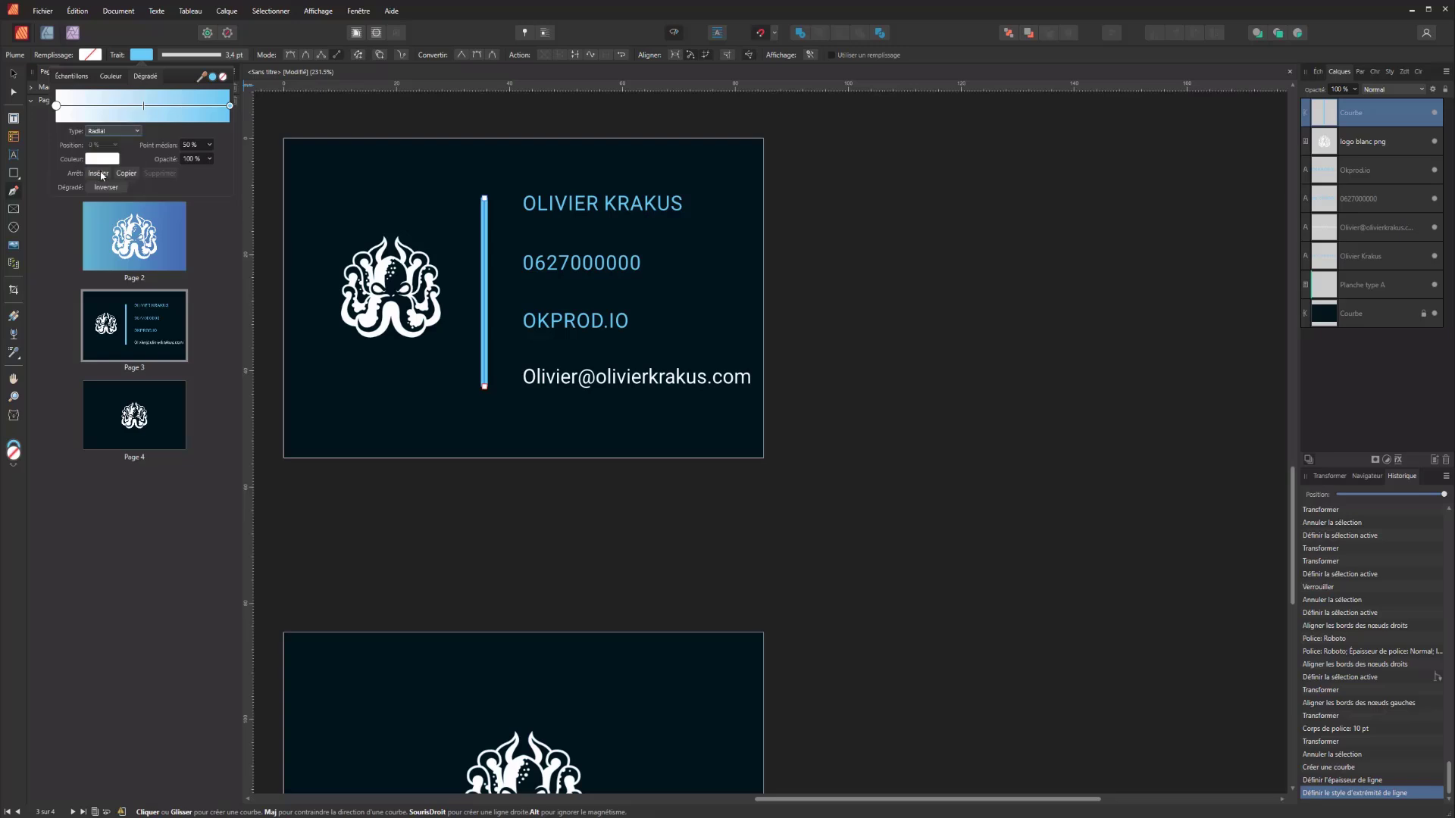
{"action": "double_click", "coordinate": [57, 106]}
{"action": "left_click", "coordinate": [57, 107]}
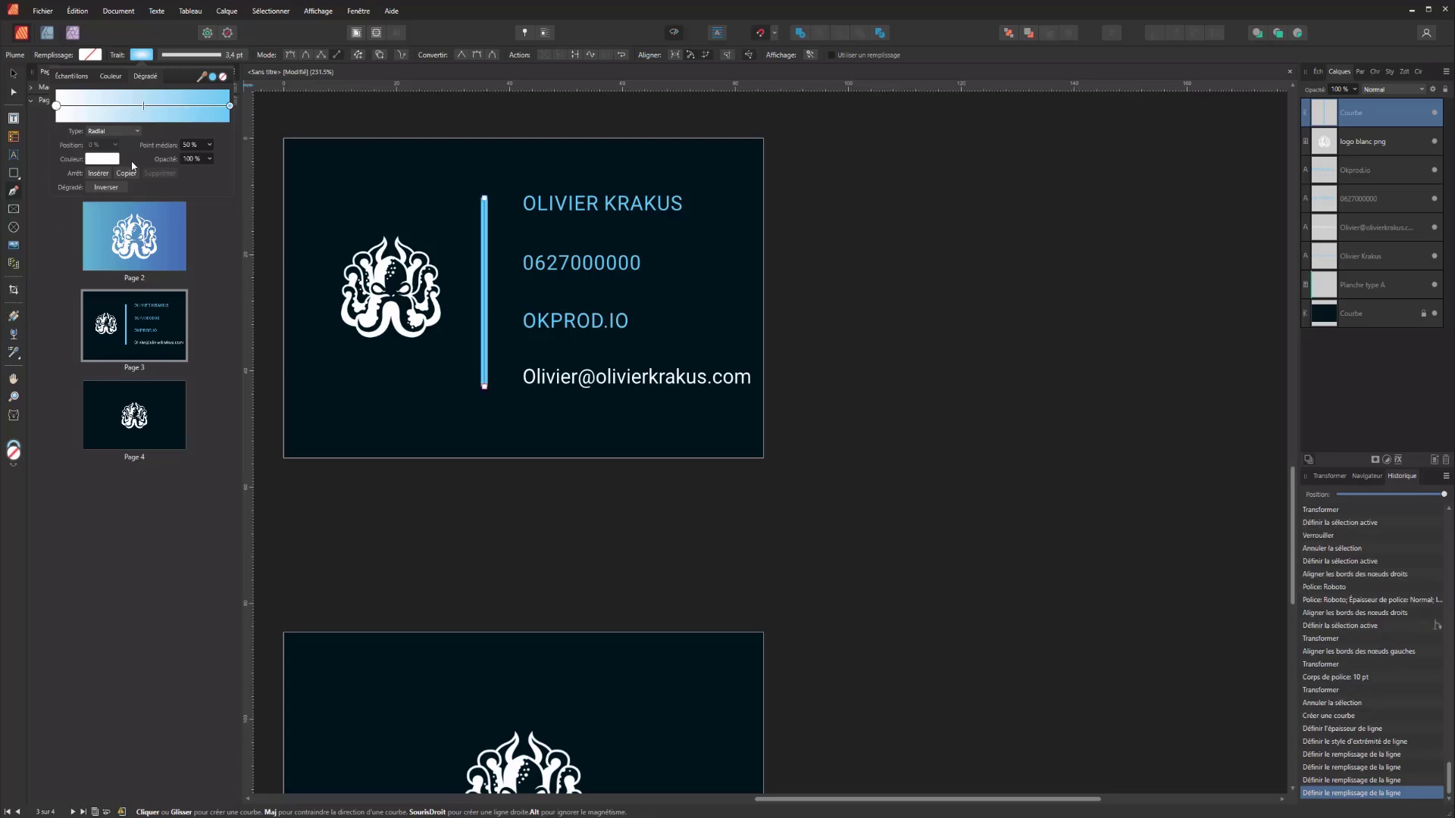
{"action": "mouse_move", "coordinate": [144, 110]}
{"action": "left_mouse_down"}
{"action": "mouse_move", "coordinate": [199, 112]}
{"action": "mouse_move", "coordinate": [153, 113]}
{"action": "left_mouse_up"}
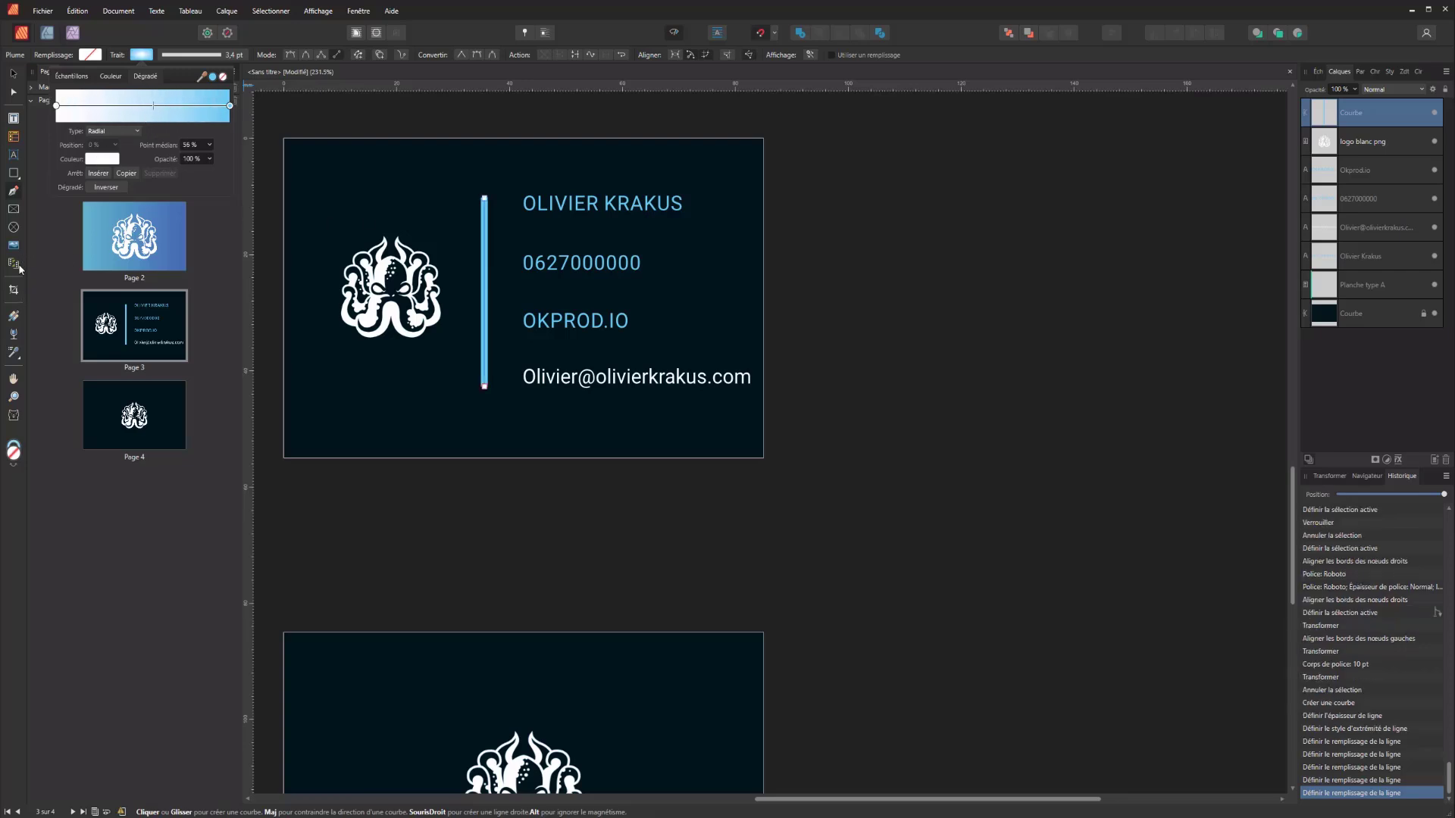
- Try a linear gradient fill along the vertical line with the Fill tool, and undo it
{"action": "left_click", "coordinate": [13, 315]}
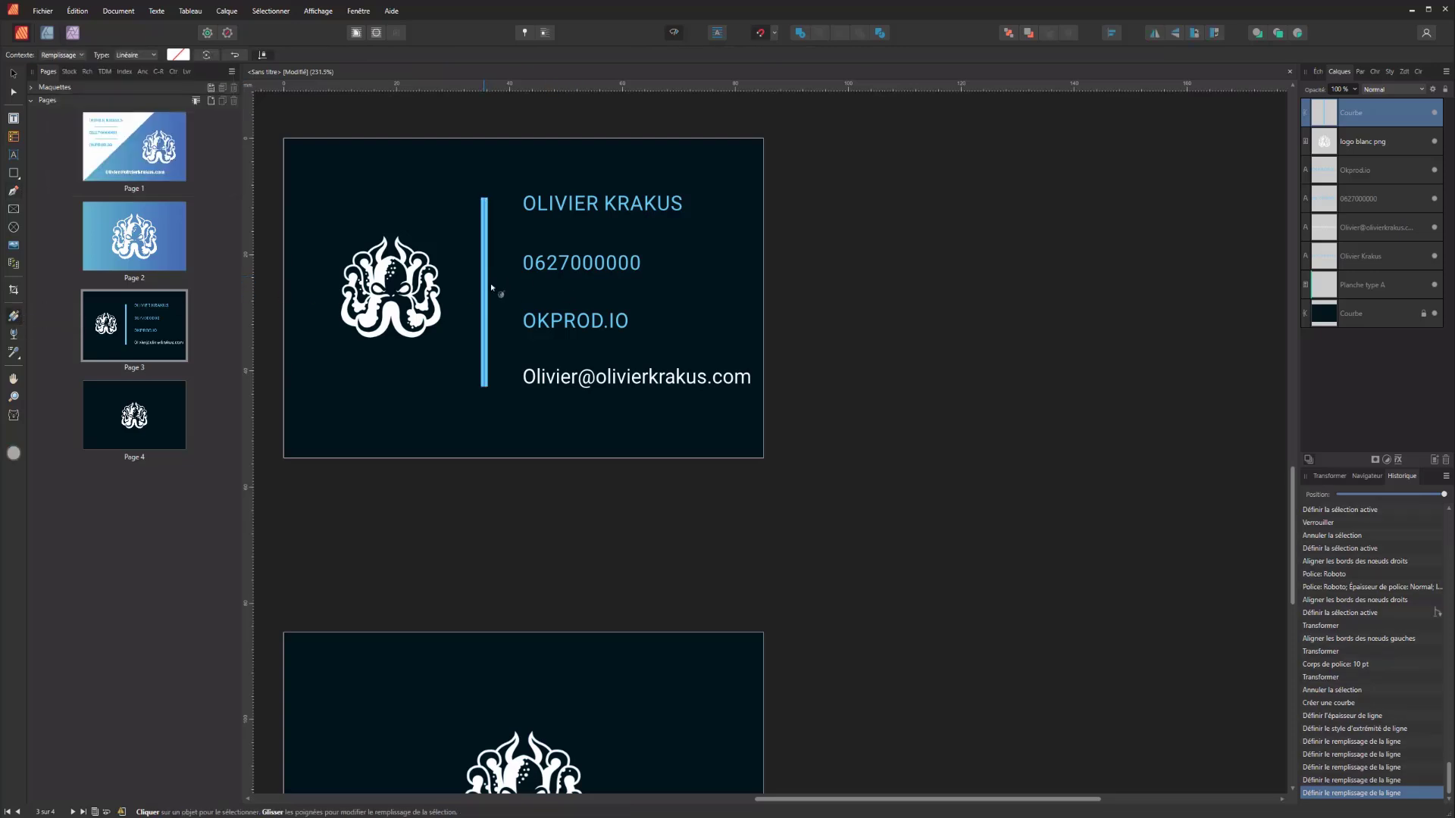
{"action": "left_click_drag", "start_coordinate": [487, 283], "coordinate": [485, 220]}
{"action": "key", "text": "ctrl+z"}
{"action": "key", "text": "ctrl+z"}
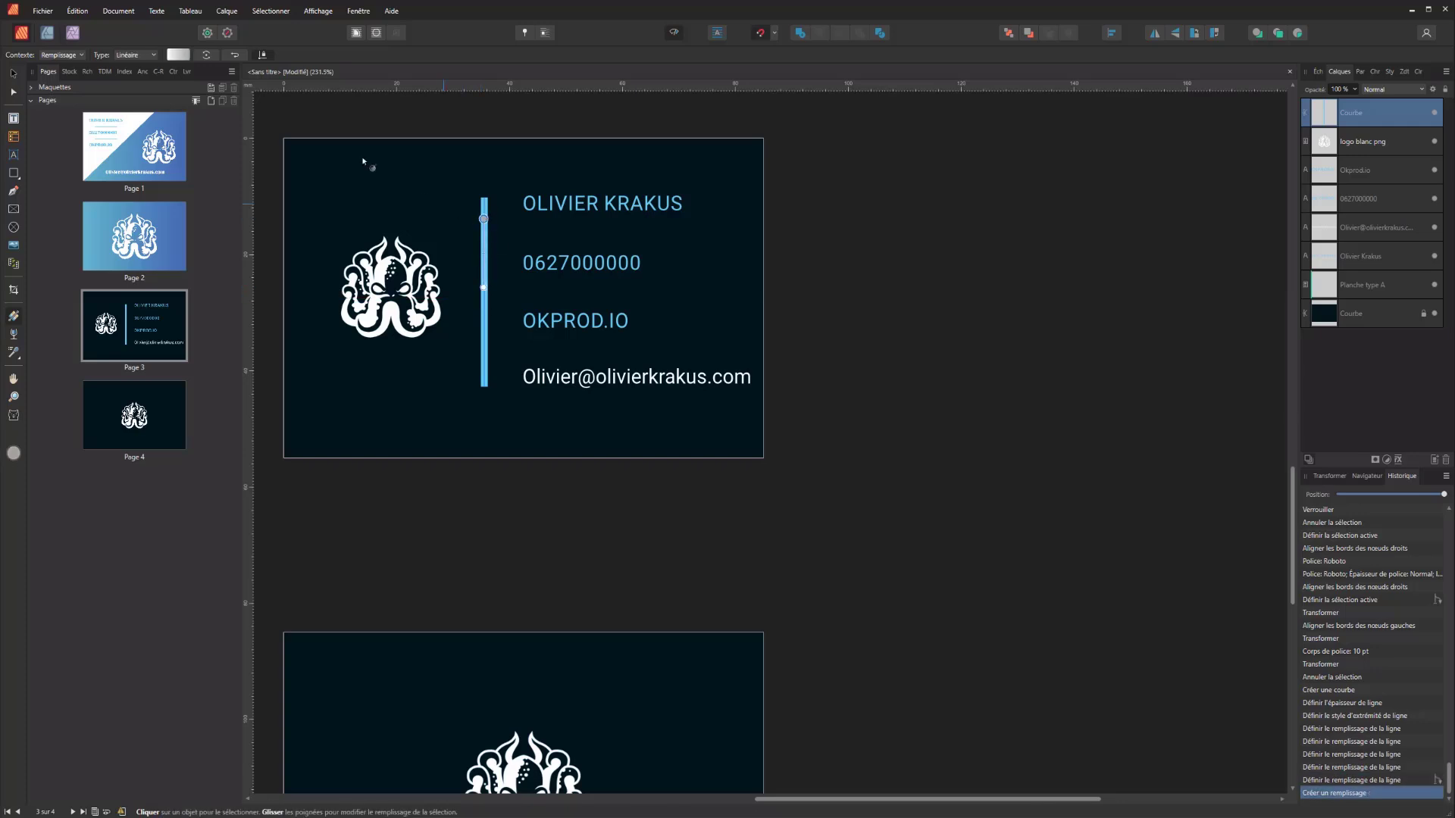
{"action": "key", "text": "ctrl+z"}
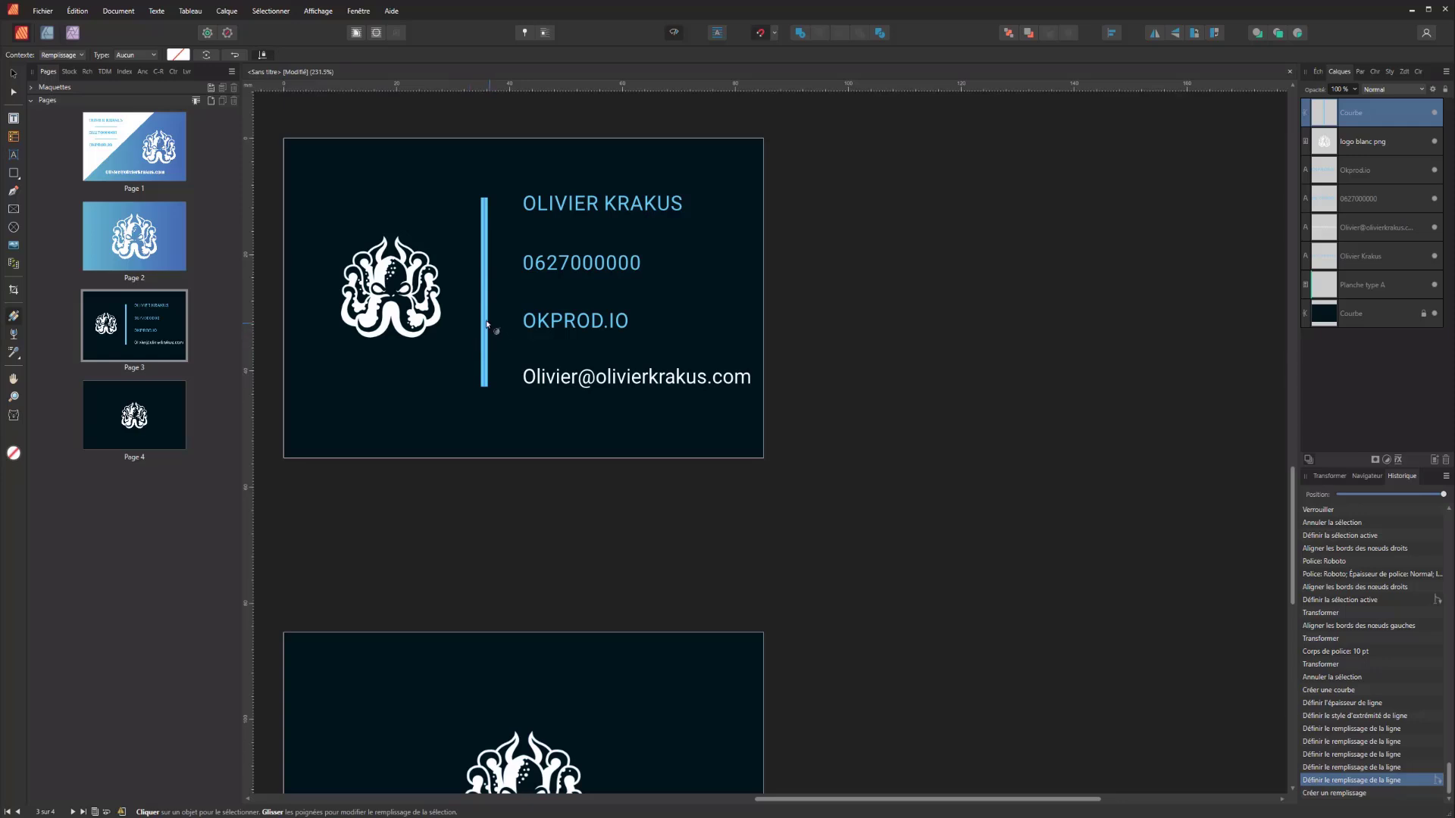
- Reselect the vertical line and set its stroke width to 2.9 pt
{"action": "left_click", "coordinate": [486, 324]}
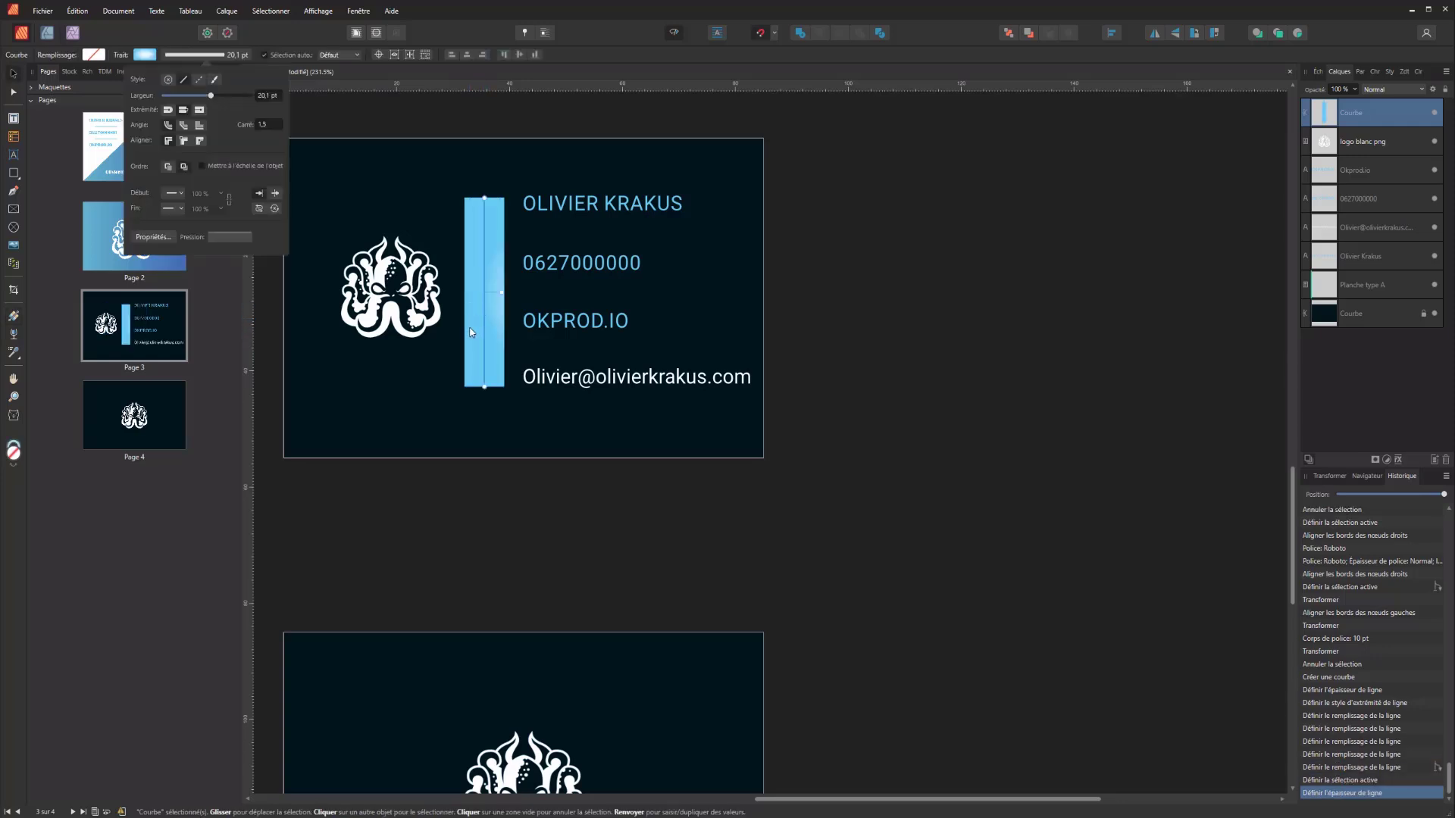
{"action": "mouse_move", "coordinate": [205, 96]}
{"action": "left_mouse_down"}
{"action": "mouse_move", "coordinate": [250, 97]}
{"action": "mouse_move", "coordinate": [187, 96]}
{"action": "left_mouse_up"}
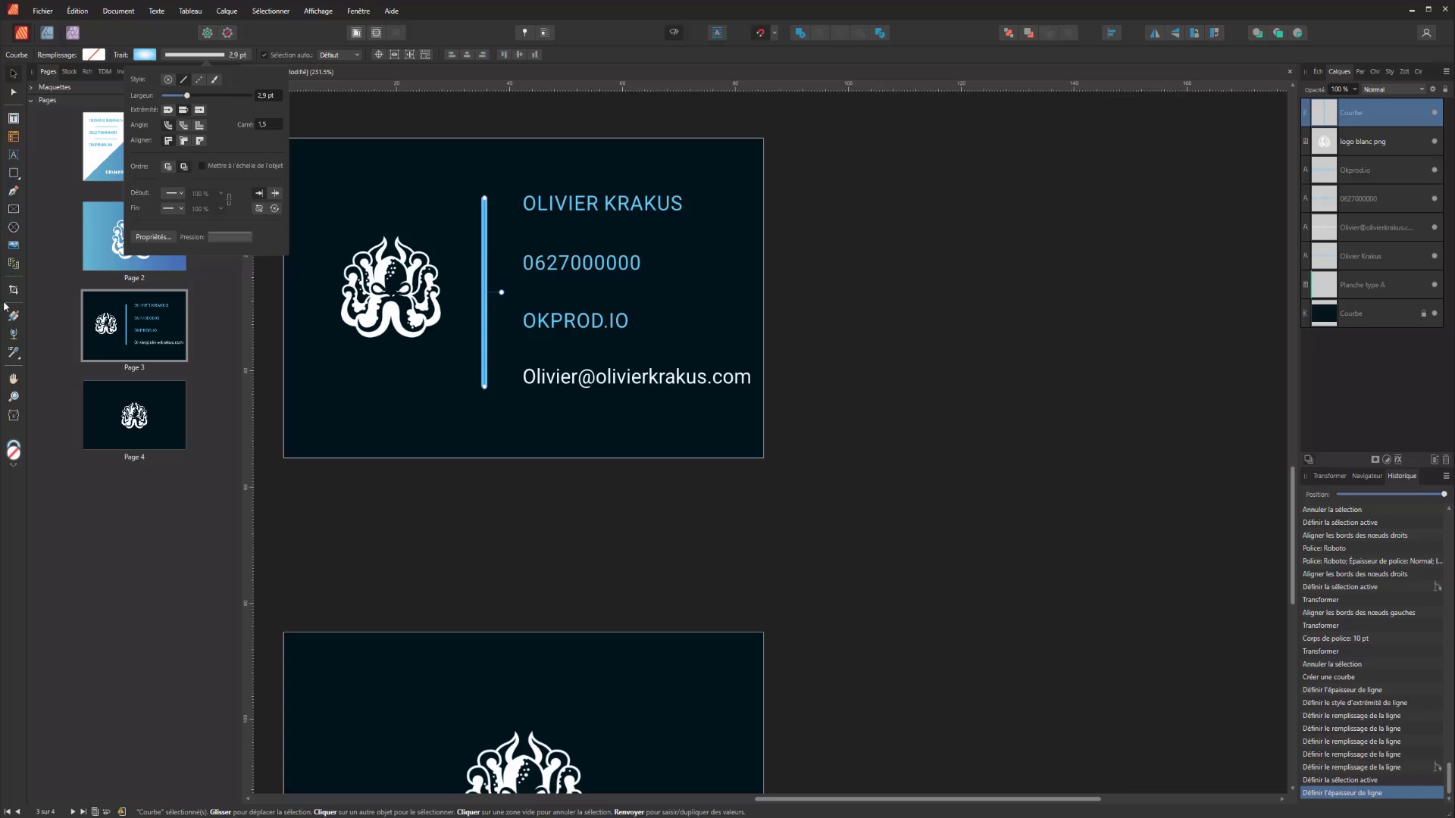
- Try a diagonal linear gradient fill for the vertical line across the logo area, and return to the Move tool
{"action": "left_click", "coordinate": [14, 316]}
{"action": "left_click_drag", "start_coordinate": [383, 367], "coordinate": [469, 259]}
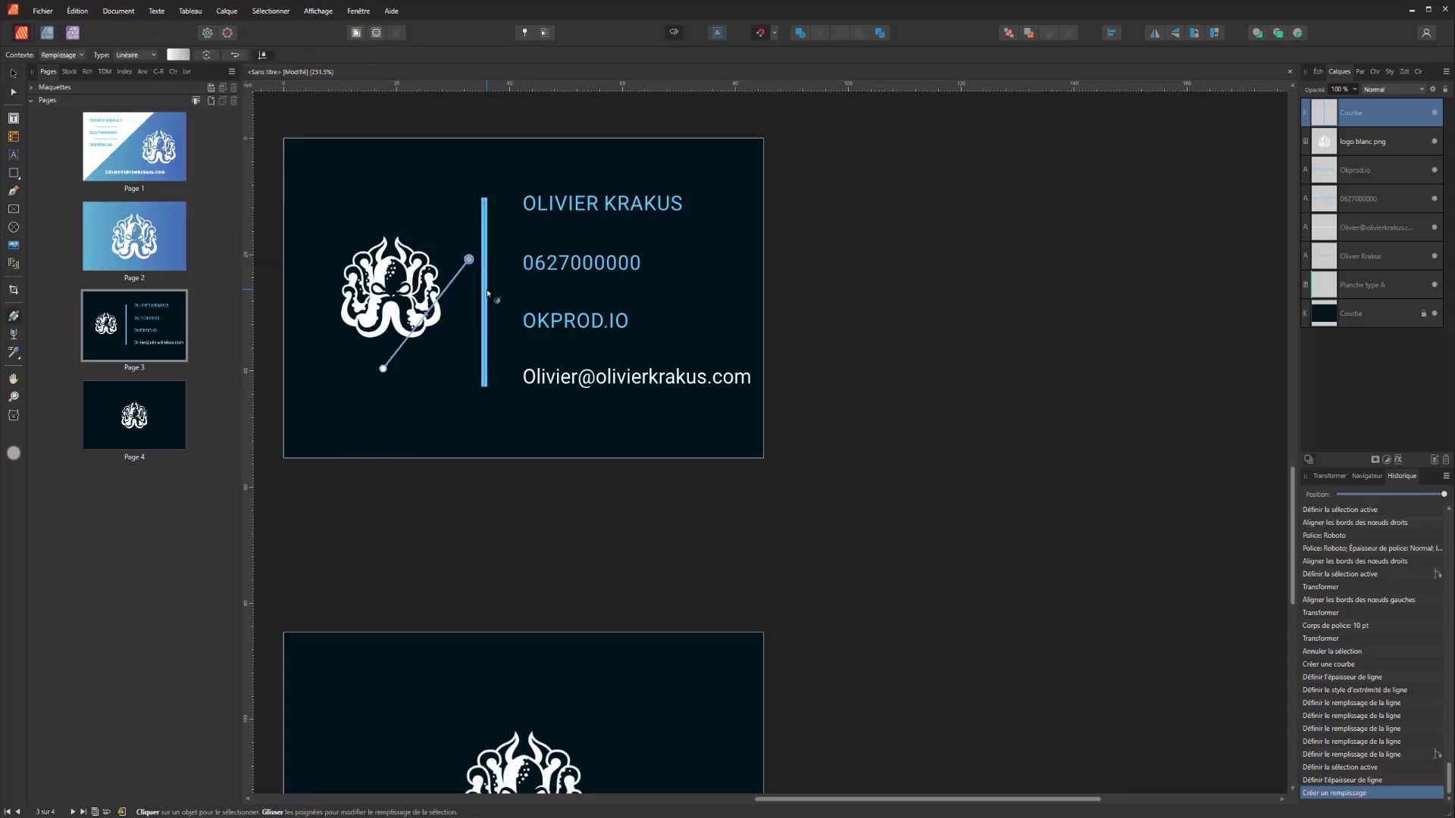
{"action": "left_click", "coordinate": [488, 294]}
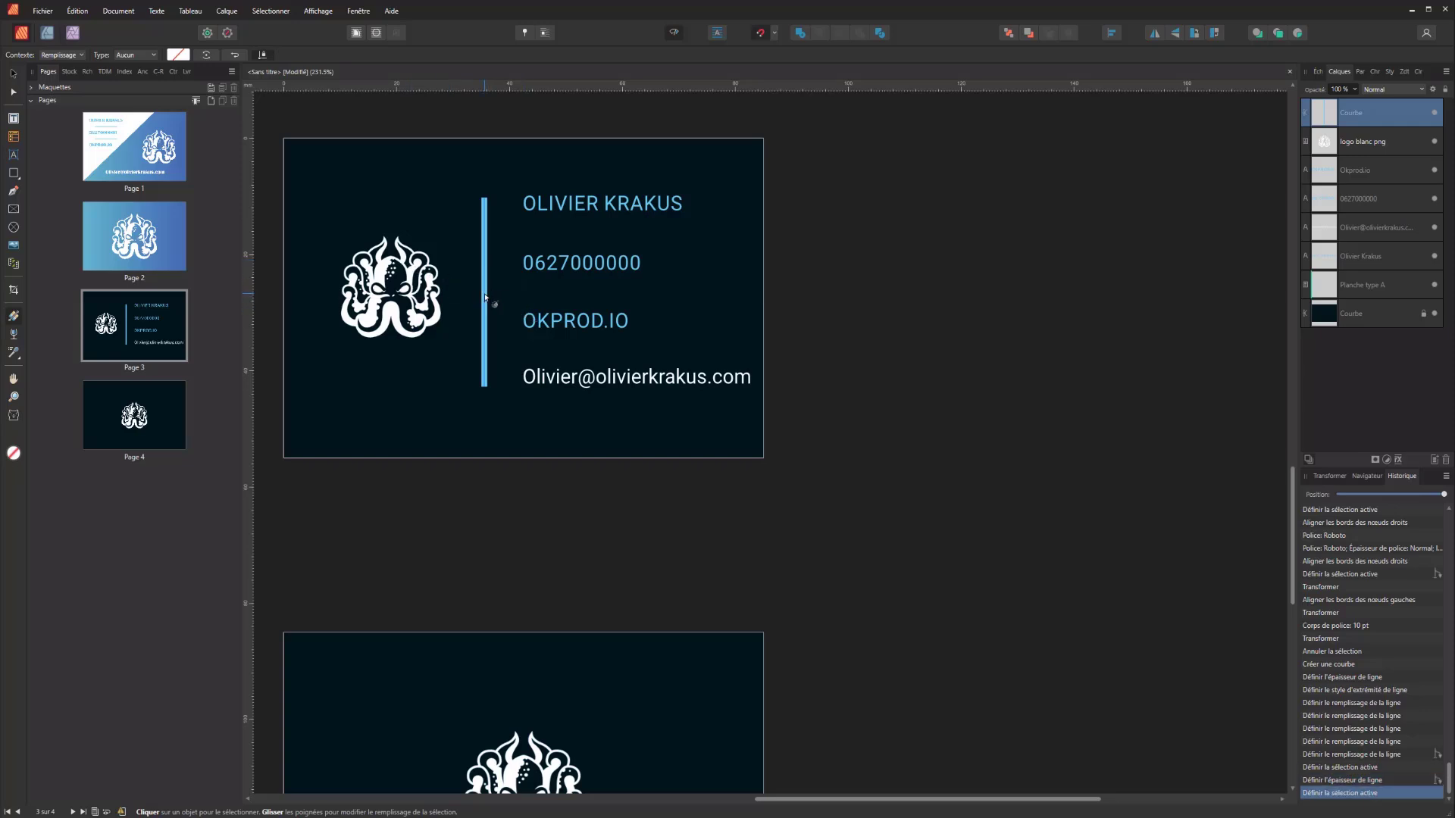
{"action": "left_click", "coordinate": [12, 73]}
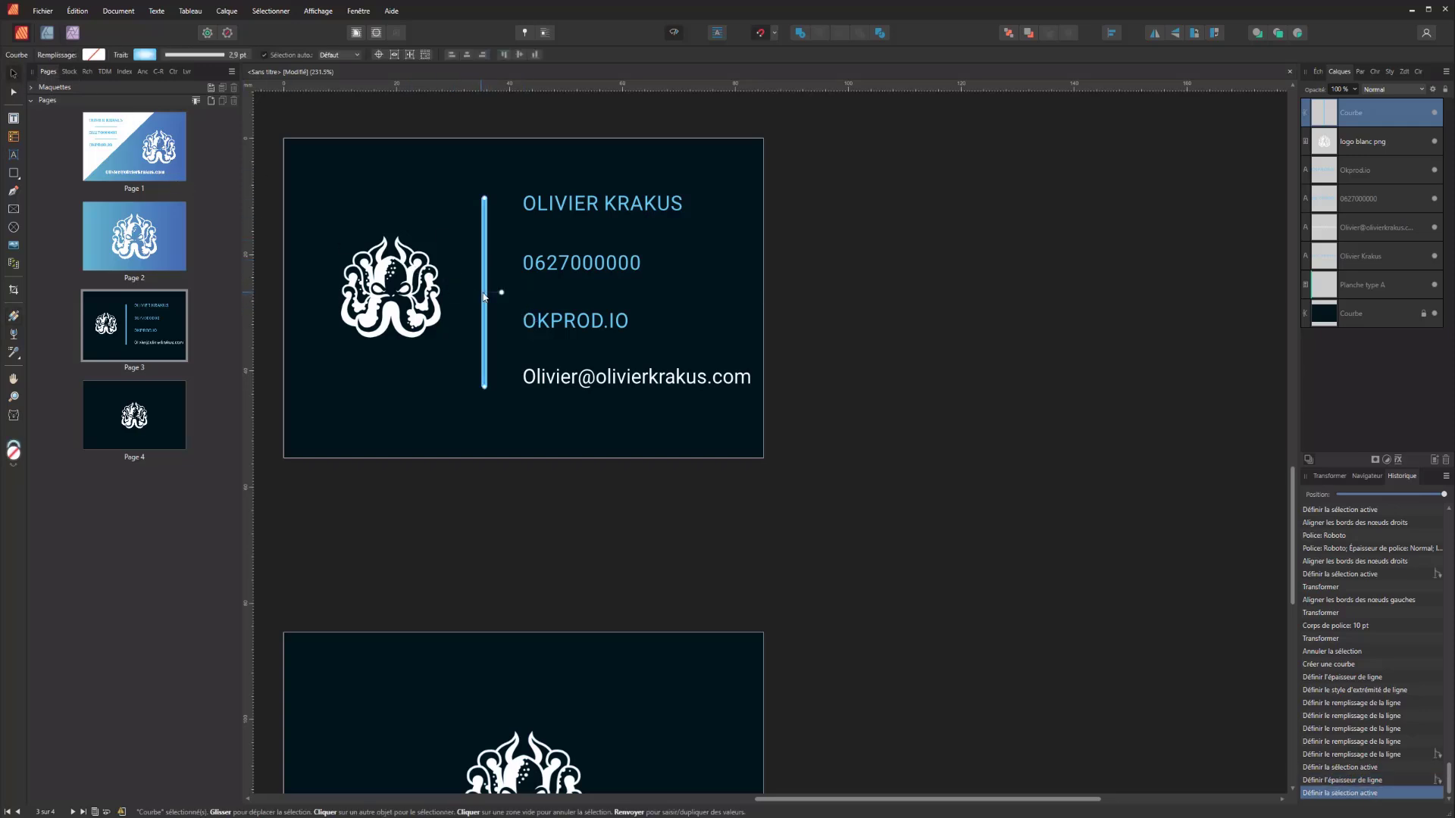
- Reposition the vertical line between the octopus logo and the contact texts, at X about 34.8 mm
{"action": "mouse_move", "coordinate": [485, 297]}
{"action": "left_mouse_down"}
{"action": "mouse_move", "coordinate": [555, 301]}
{"action": "mouse_move", "coordinate": [488, 298]}
{"action": "left_mouse_up"}
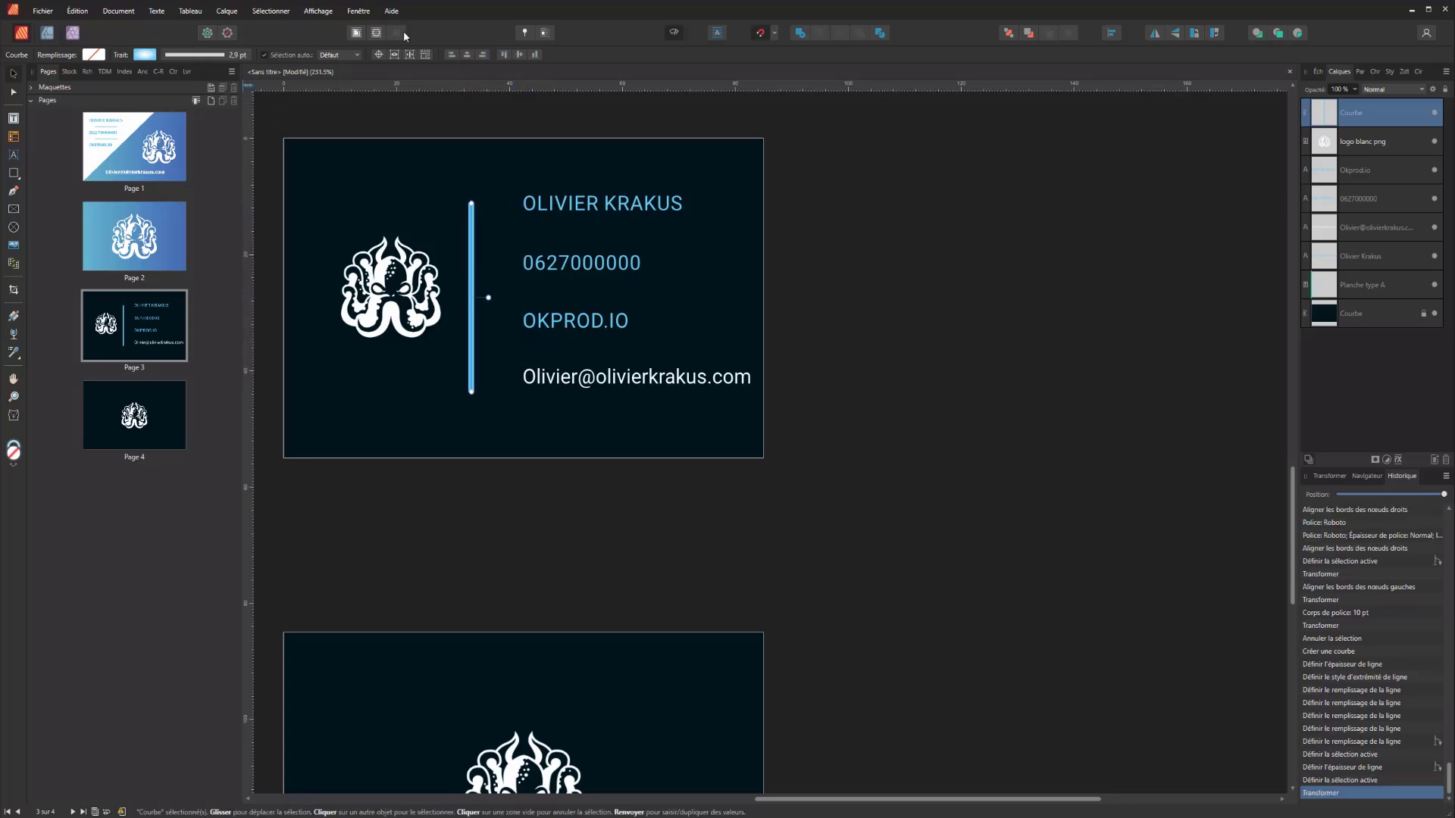
{"action": "left_click", "coordinate": [466, 55]}
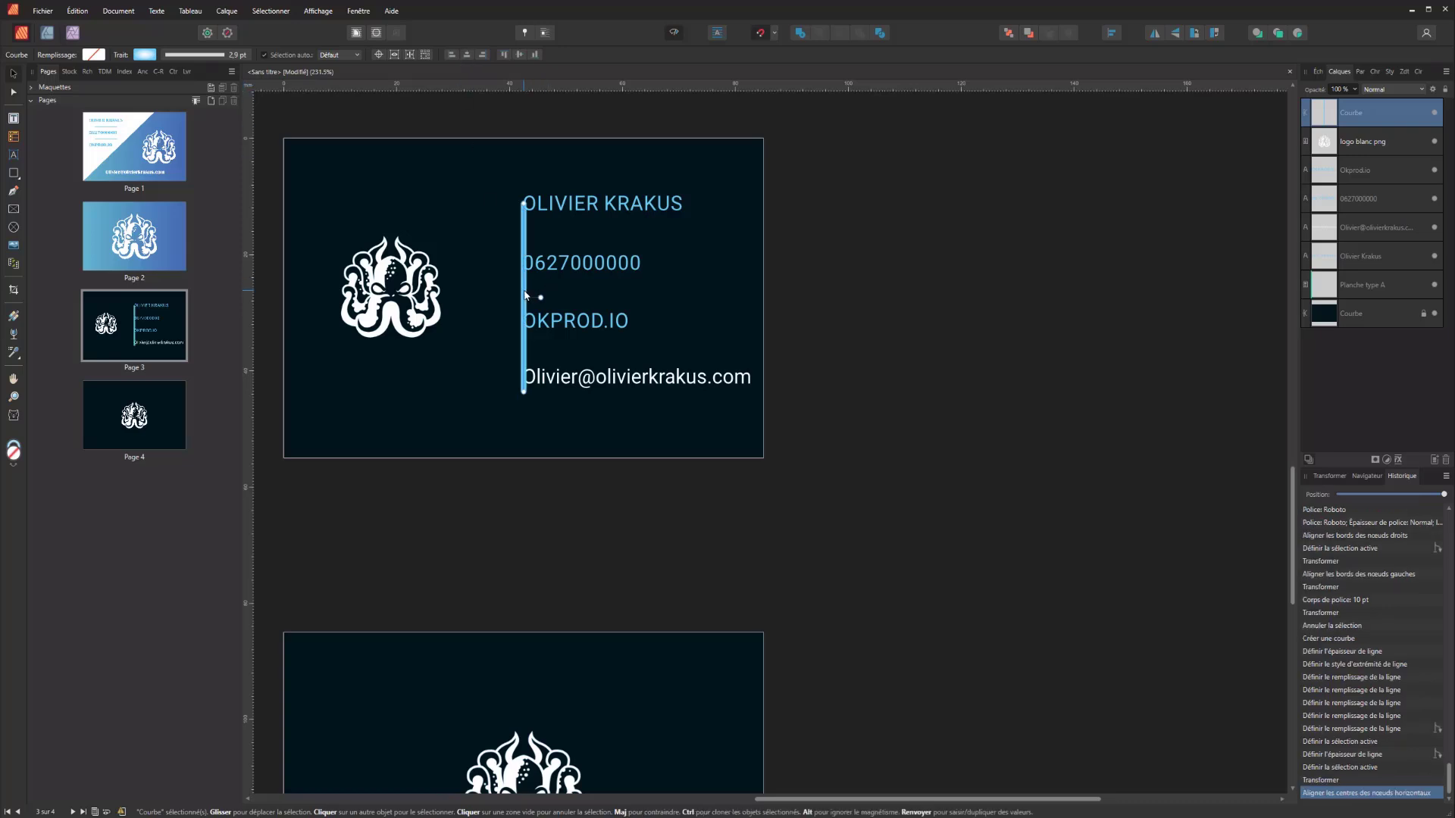
{"action": "left_click_drag", "start_coordinate": [525, 297], "coordinate": [482, 290]}
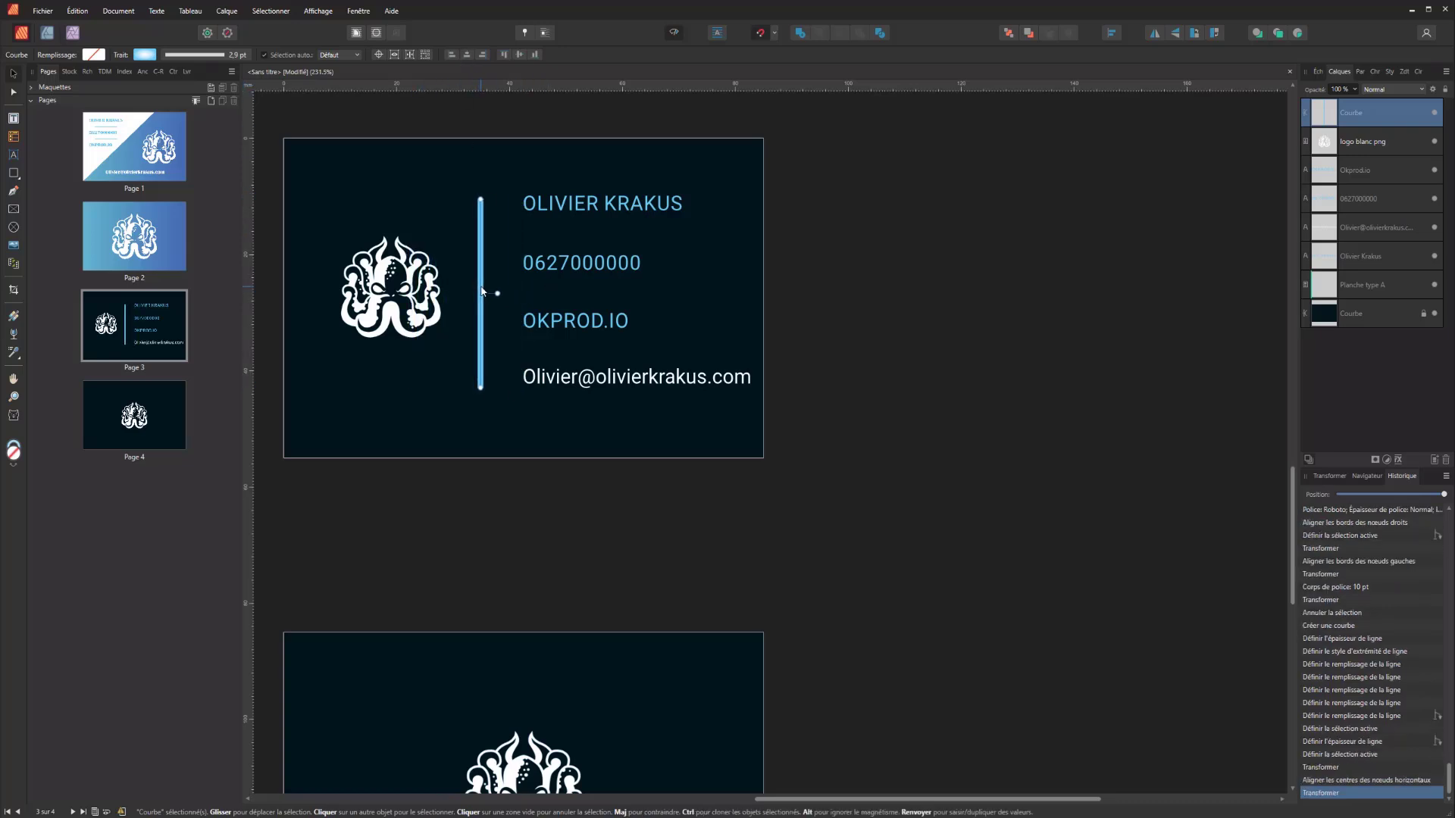
- Try rasterising the vertical line and recolouring it through the fill and stroke colour settings
{"action": "right_click", "coordinate": [482, 291]}
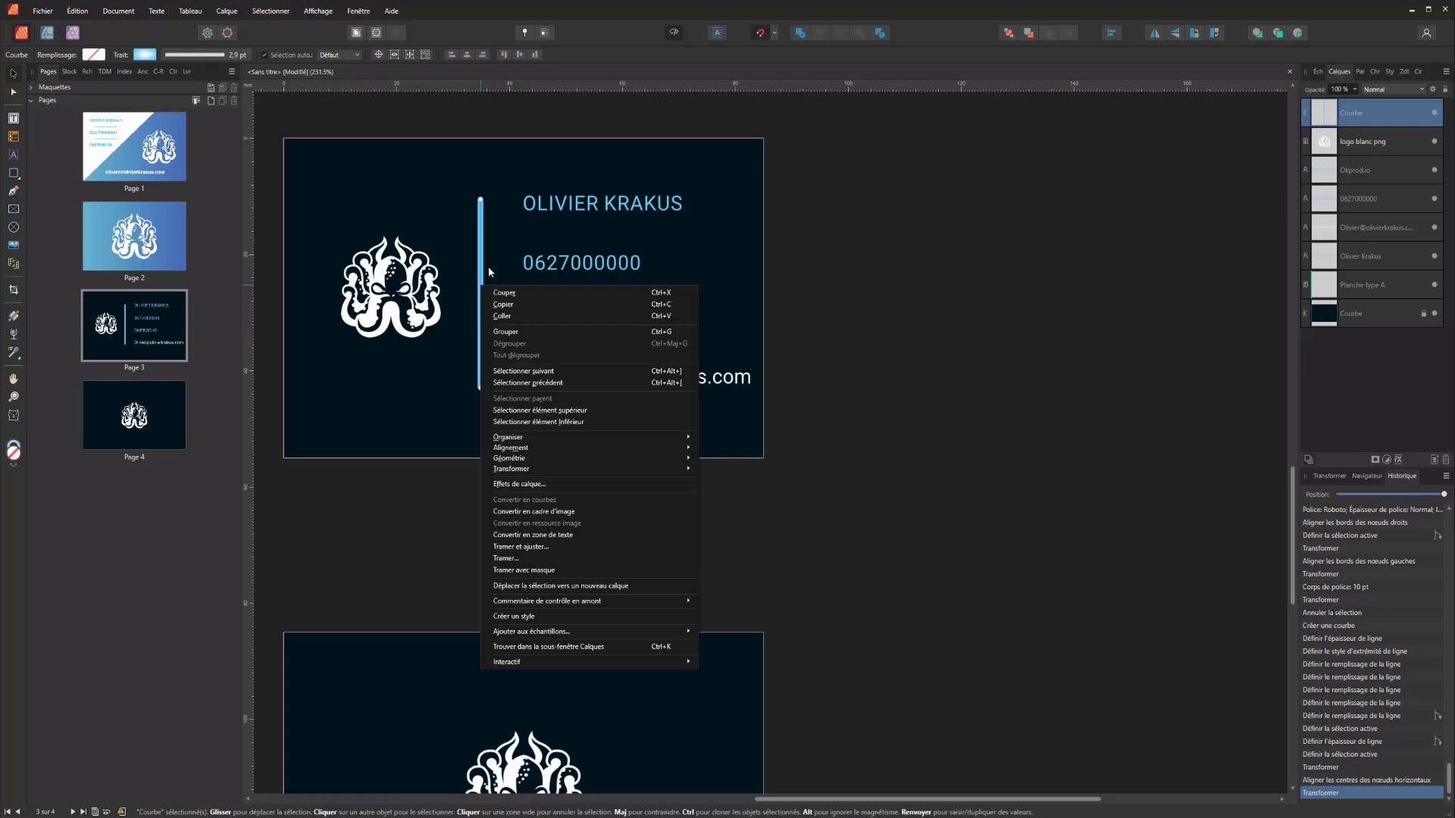
{"action": "left_click", "coordinate": [509, 558]}
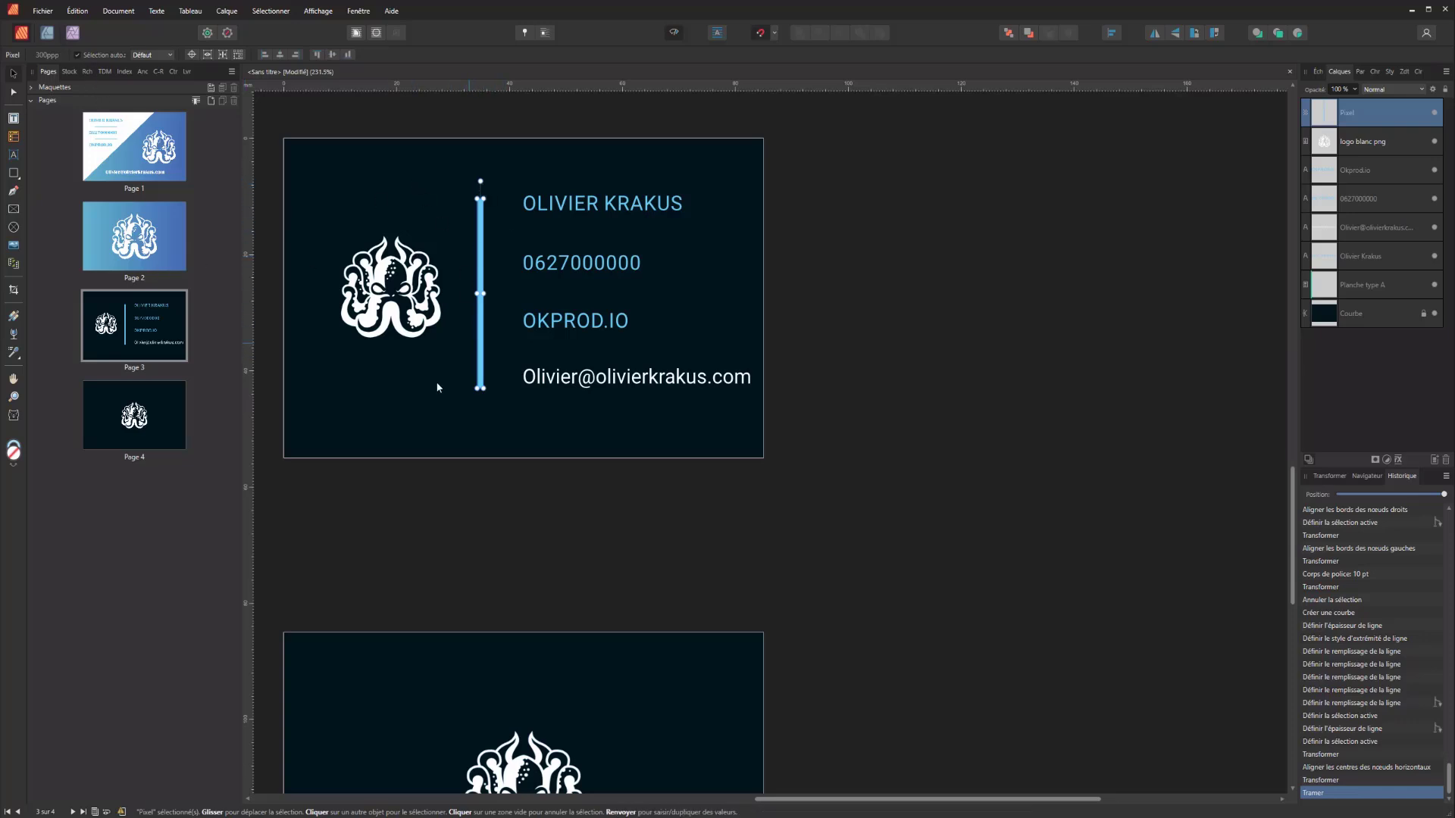
{"action": "left_click", "coordinate": [15, 448]}
{"action": "left_click", "coordinate": [1417, 74]}
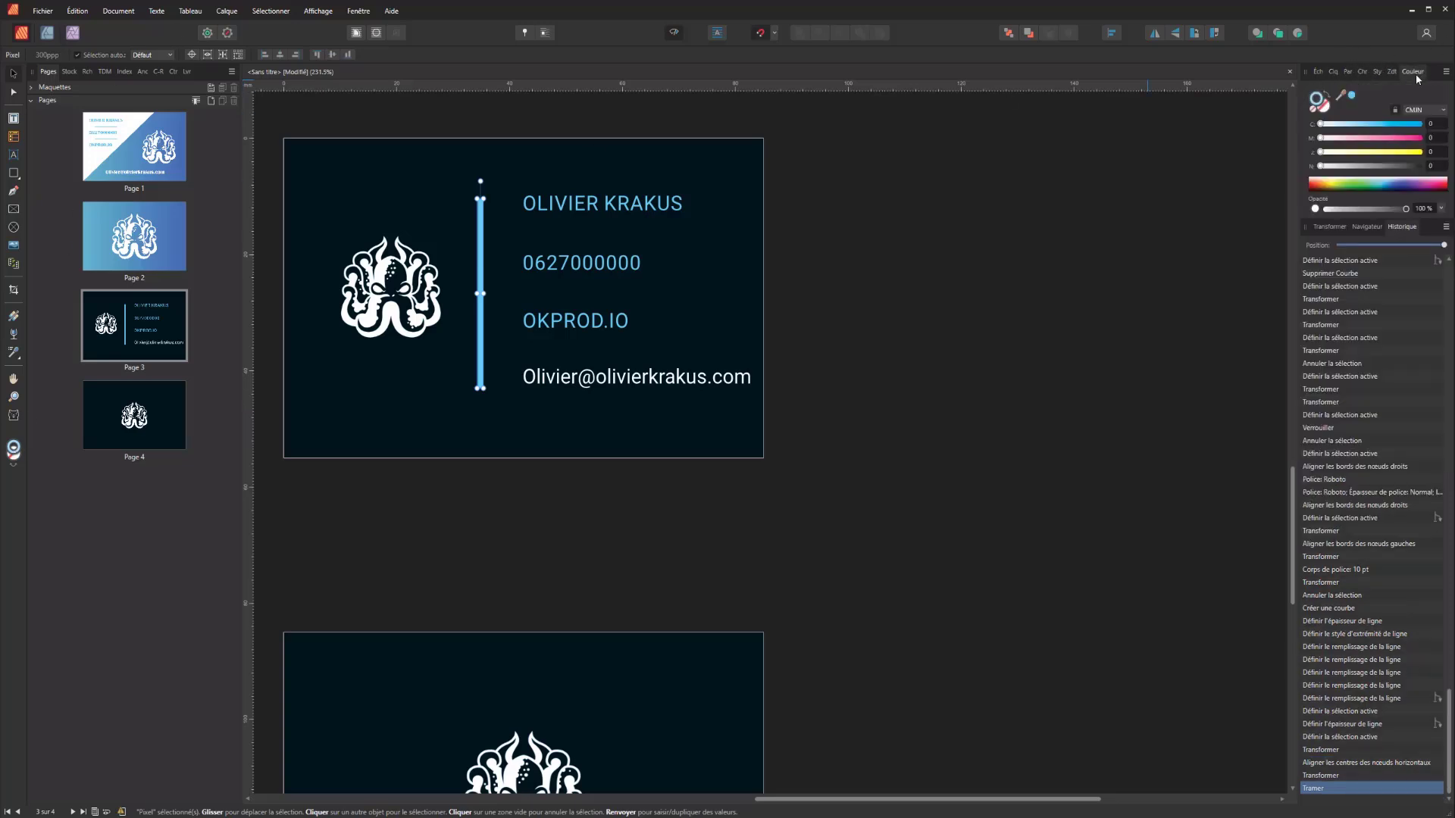
{"action": "left_click", "coordinate": [1314, 110]}
{"action": "left_click", "coordinate": [1322, 104]}
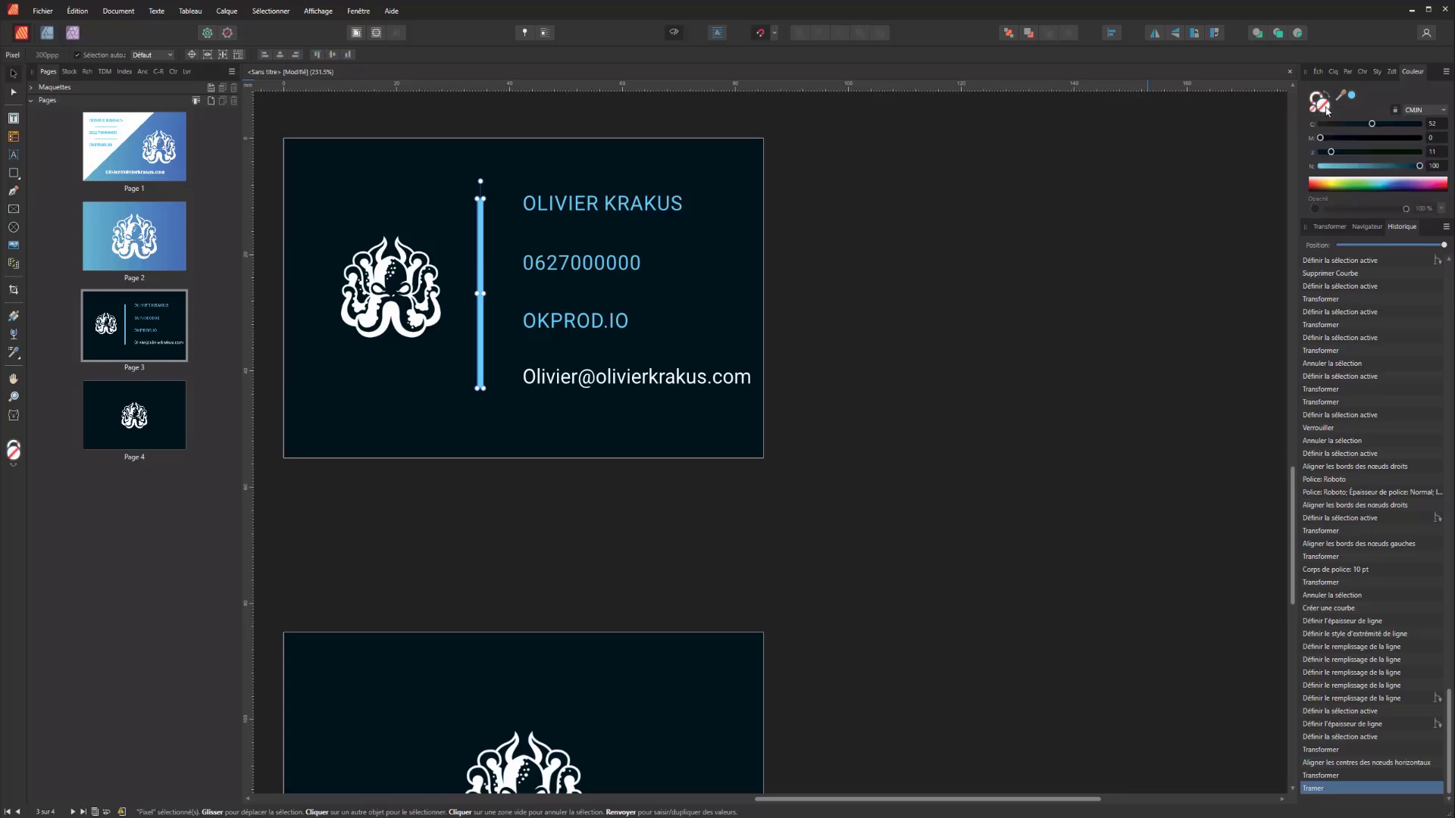
- Try selecting the rasterised vertical line with the Node tool, and return to the Move tool
{"action": "left_click", "coordinate": [14, 92]}
{"action": "left_click", "coordinate": [475, 220]}
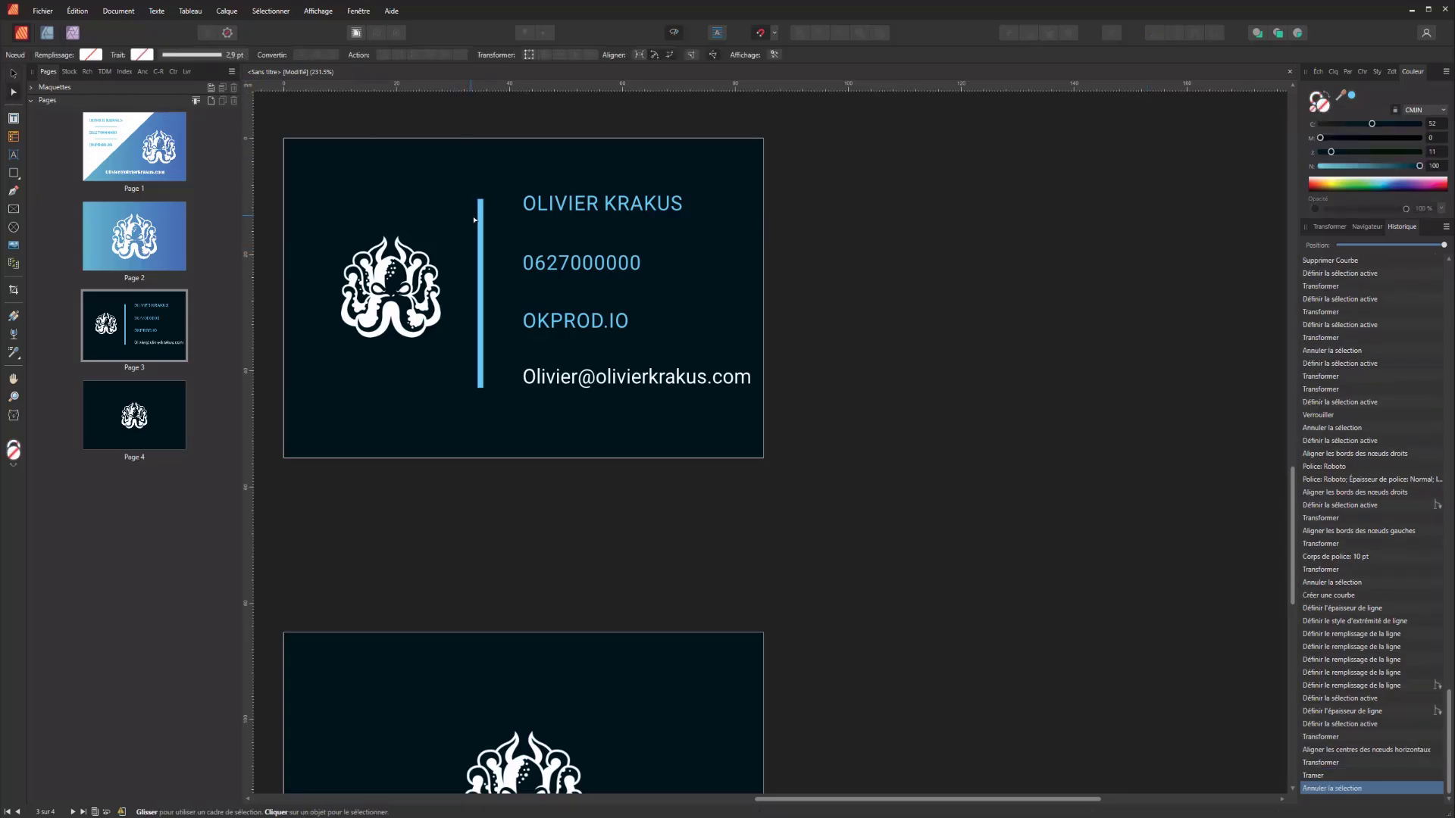
{"action": "left_click", "coordinate": [479, 220]}
{"action": "key", "text": "v"}
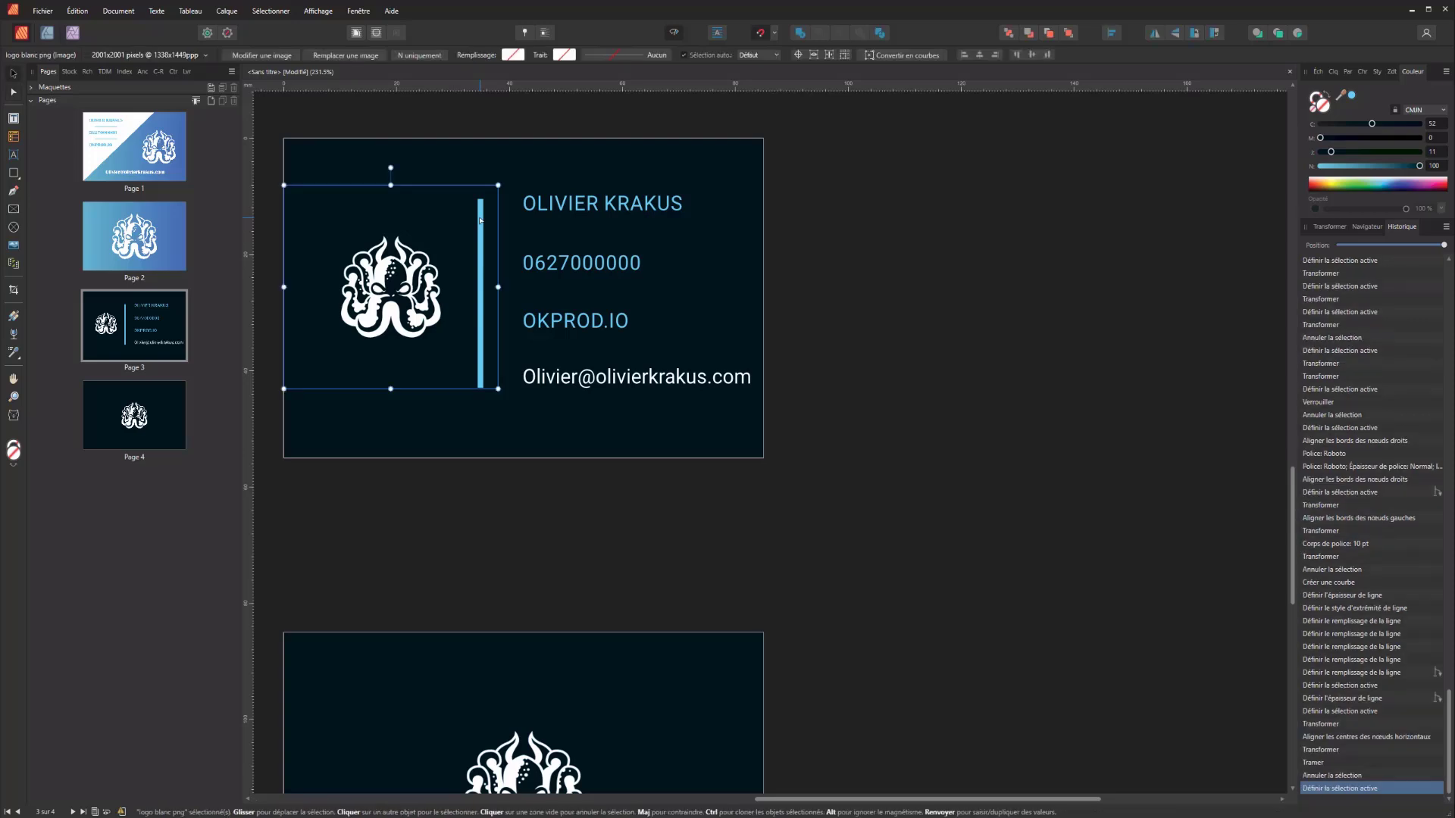
- Add a gradient overlay layer effect of the elliptical type to the vertical line
{"action": "scroll", "coordinate": [480, 220], "scroll_direction": "up", "scroll_amount": 2}
{"action": "left_click", "coordinate": [479, 218]}
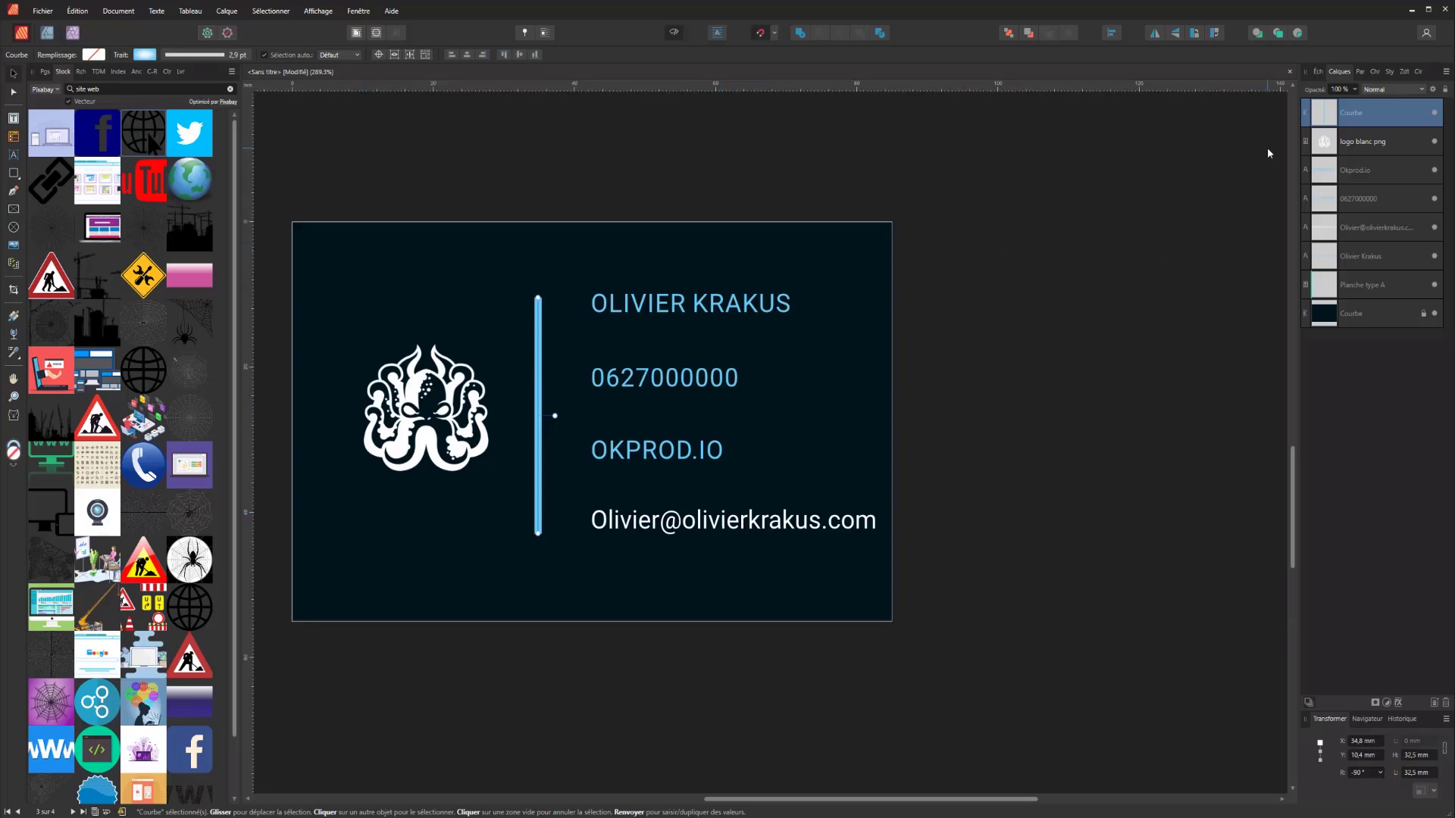
{"action": "right_click", "coordinate": [1340, 115]}
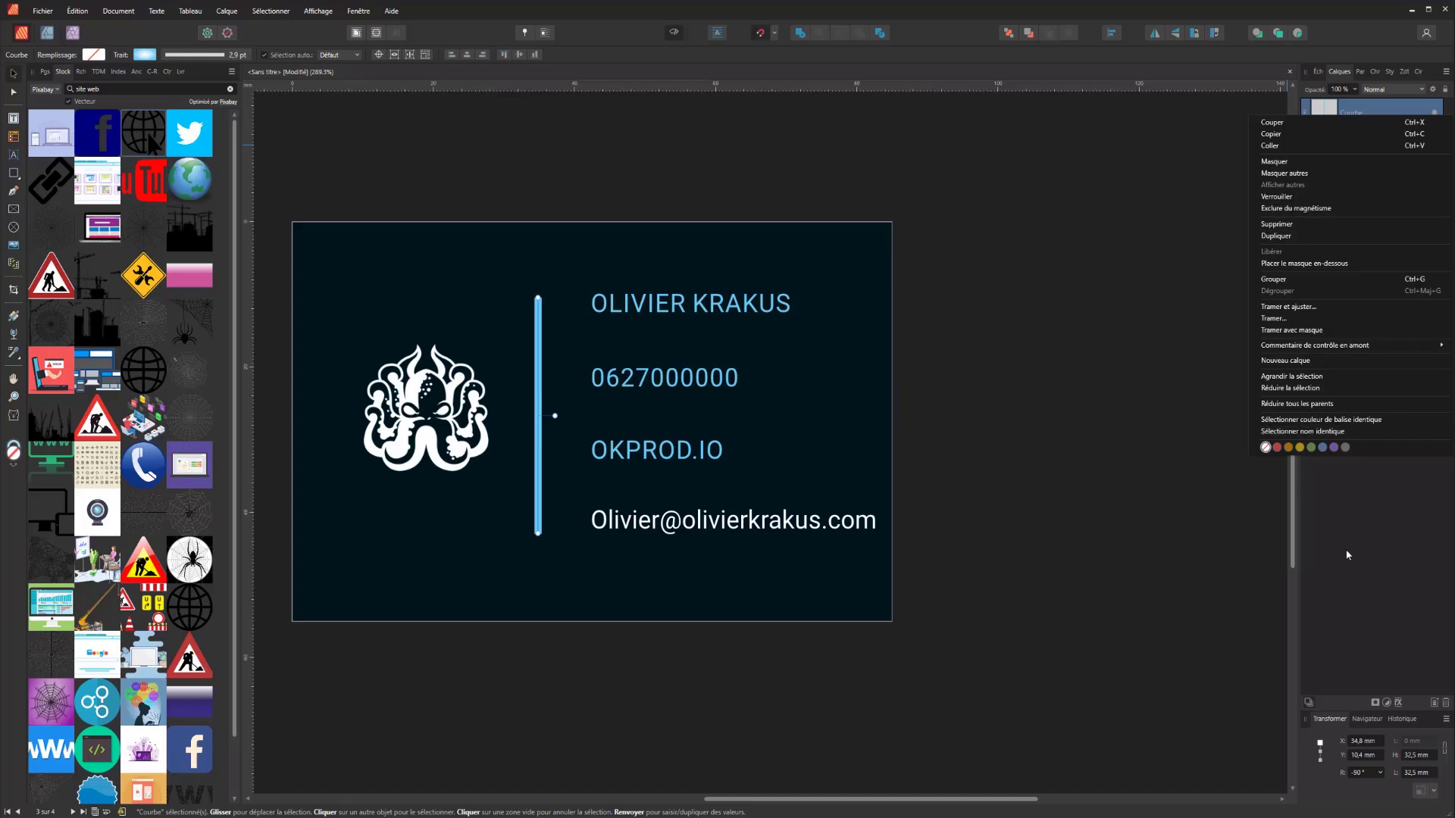
{"action": "left_click", "coordinate": [1359, 626]}
{"action": "left_click", "coordinate": [1399, 704]}
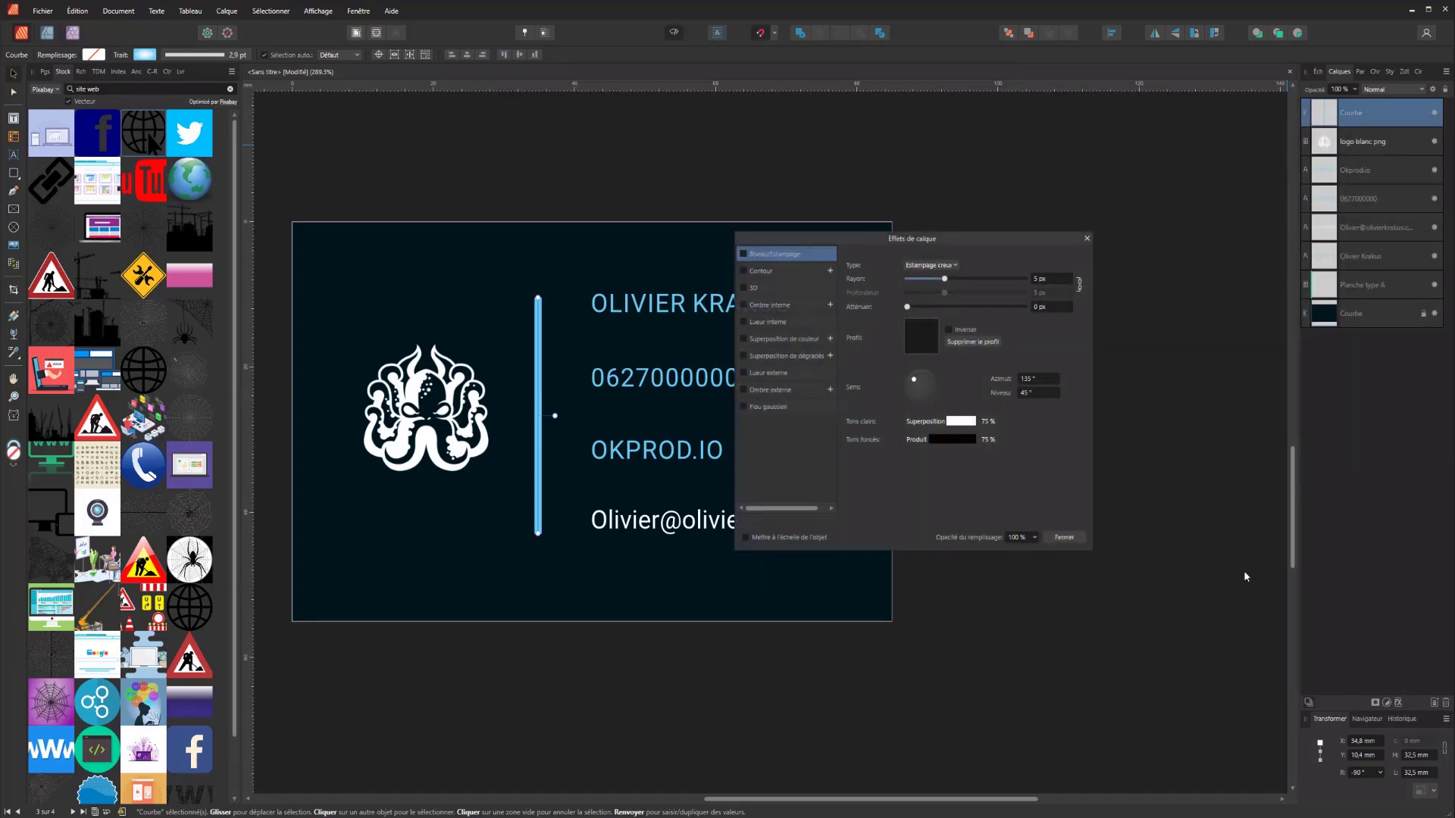
{"action": "left_click", "coordinate": [780, 355]}
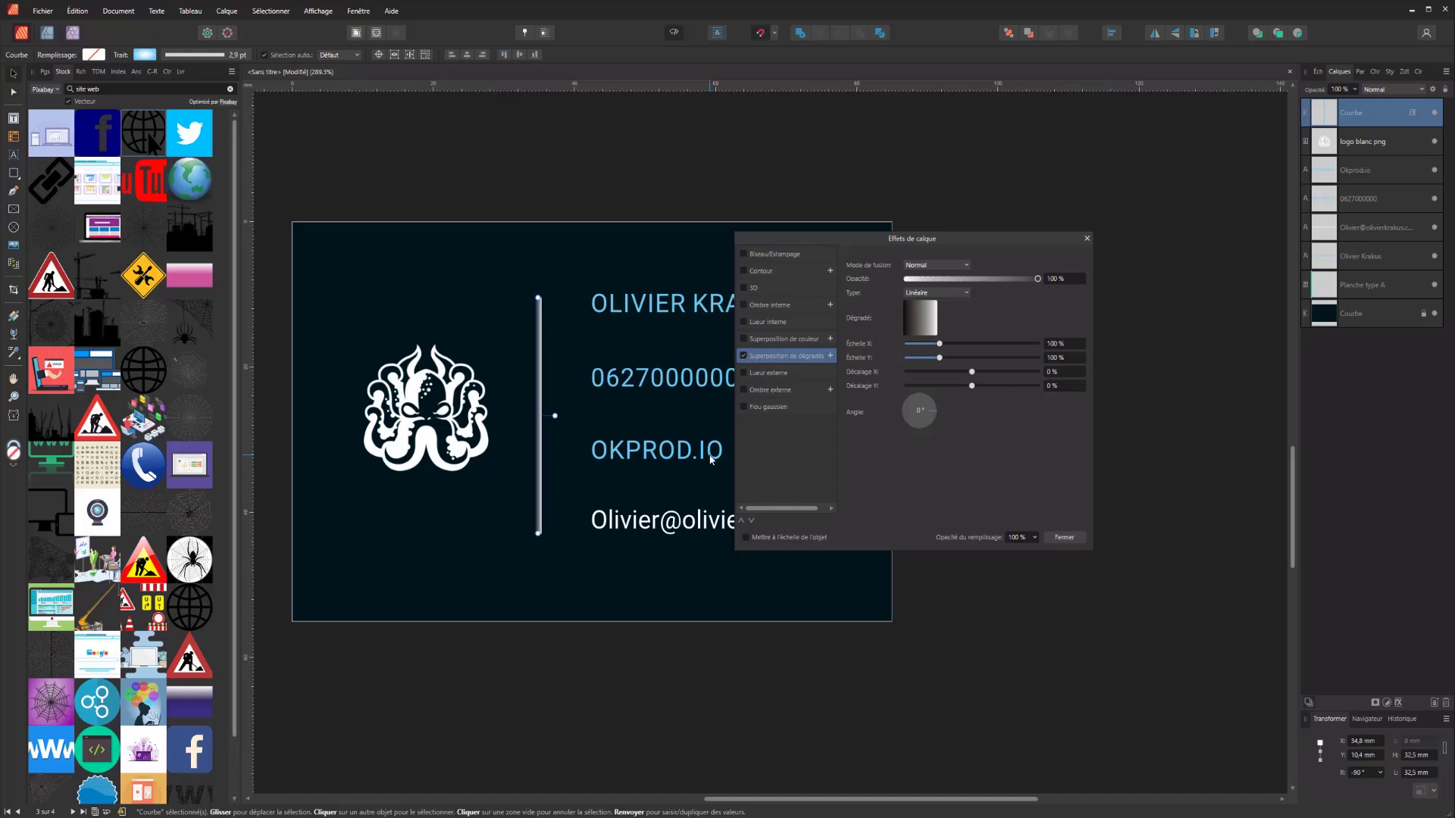
{"action": "left_click", "coordinate": [947, 294]}
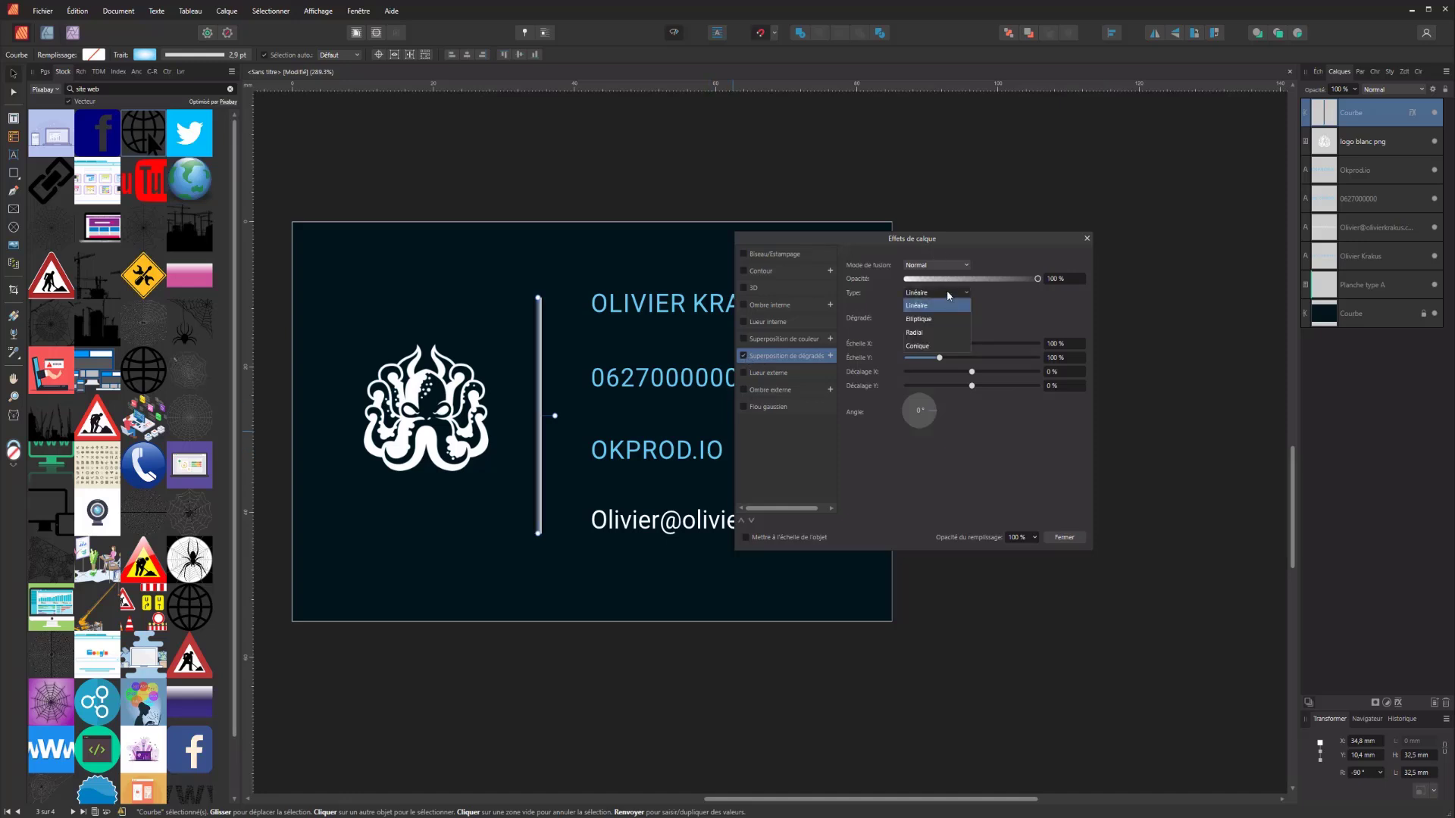
{"action": "left_click", "coordinate": [919, 319]}
- Set the overlay gradient's start colour to a yellow-orange with CMYK 5, 34, 87, 0
{"action": "left_click", "coordinate": [920, 317]}
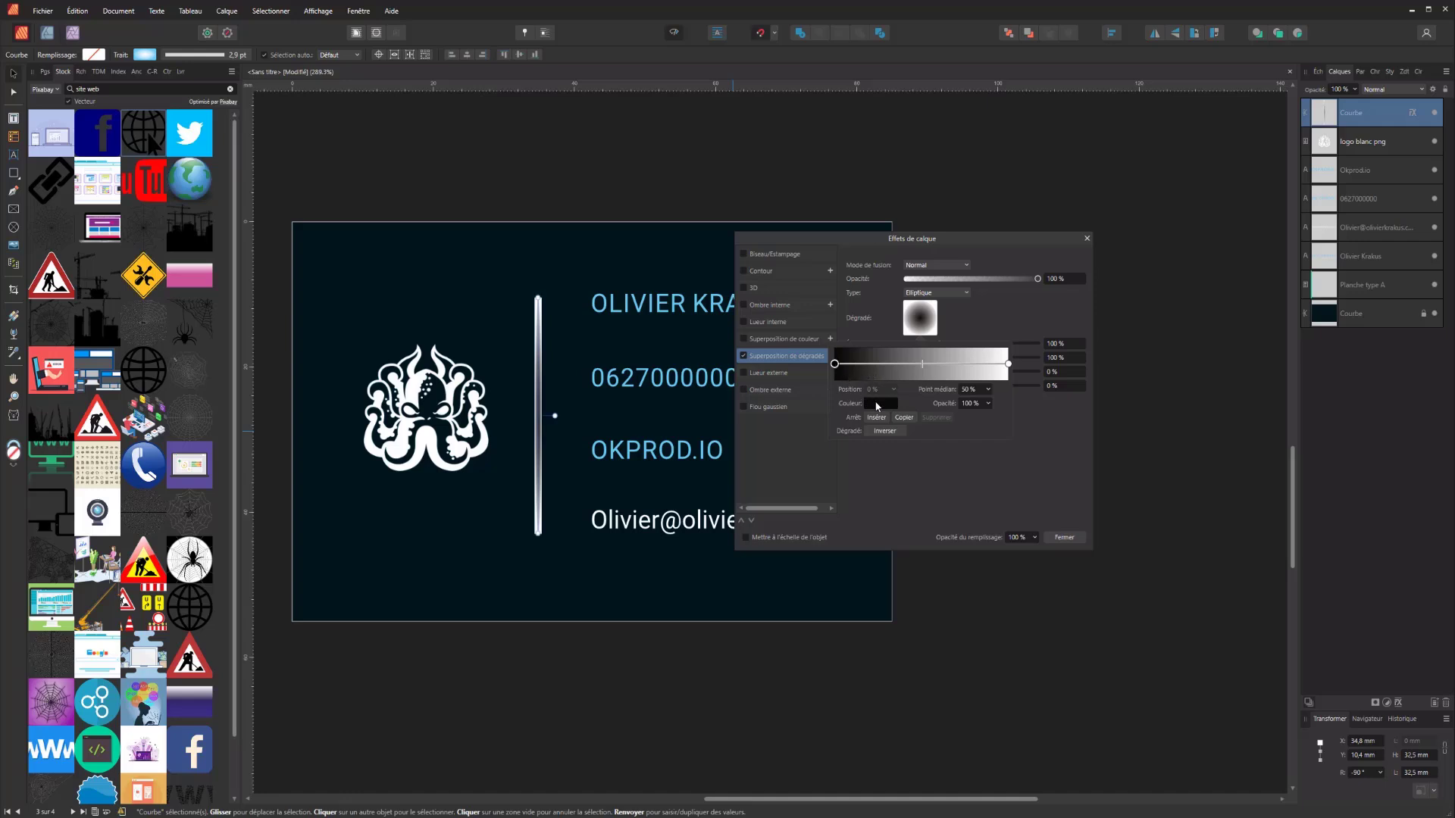
{"action": "left_click", "coordinate": [879, 403]}
{"action": "left_click_drag", "start_coordinate": [834, 508], "coordinate": [835, 506]}
{"action": "left_click", "coordinate": [858, 456]}
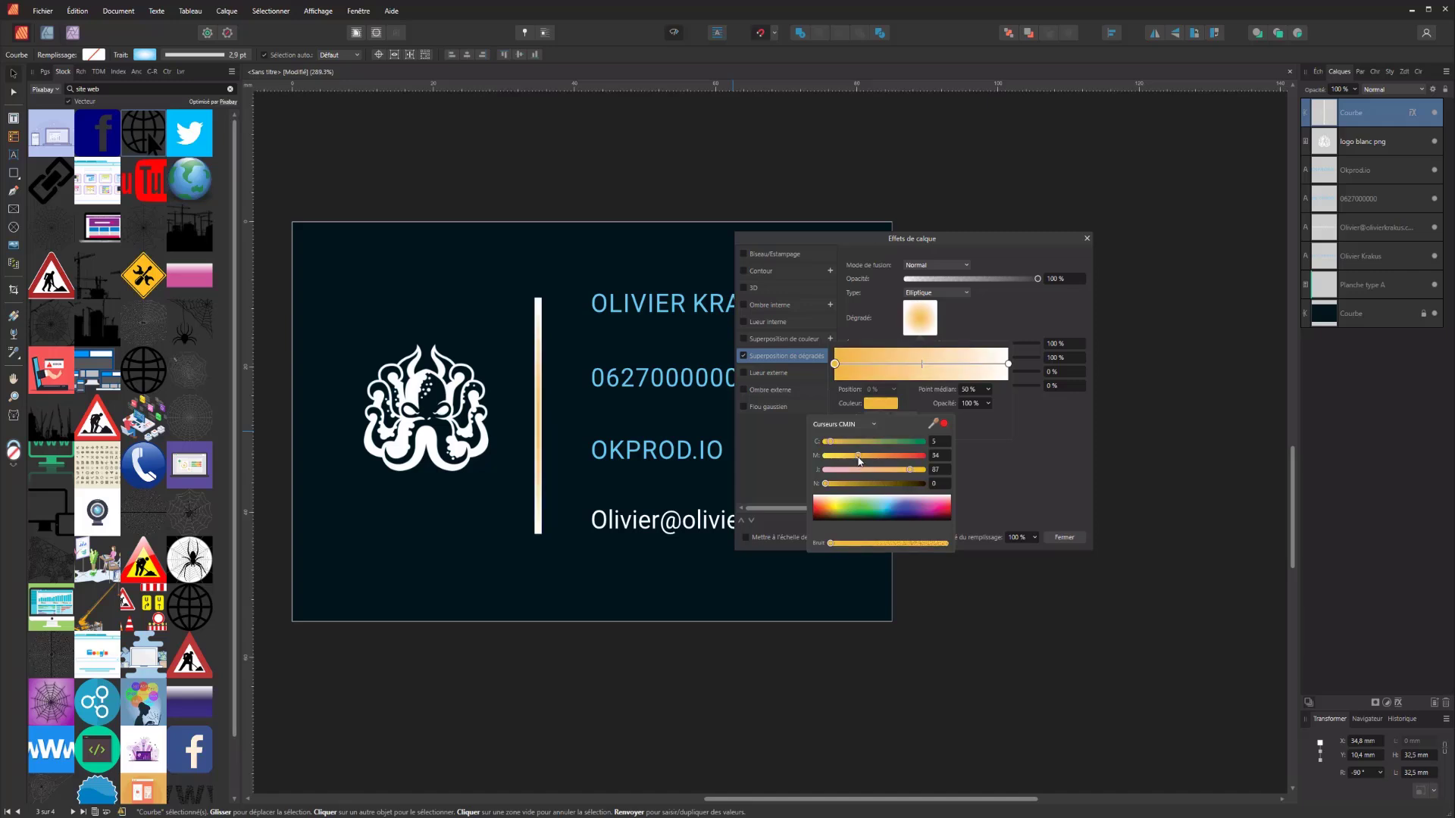
- Set the overlay gradient's end colour to red-orange and close the layer effects
{"action": "left_click", "coordinate": [1008, 365]}
{"action": "left_click", "coordinate": [1009, 364]}
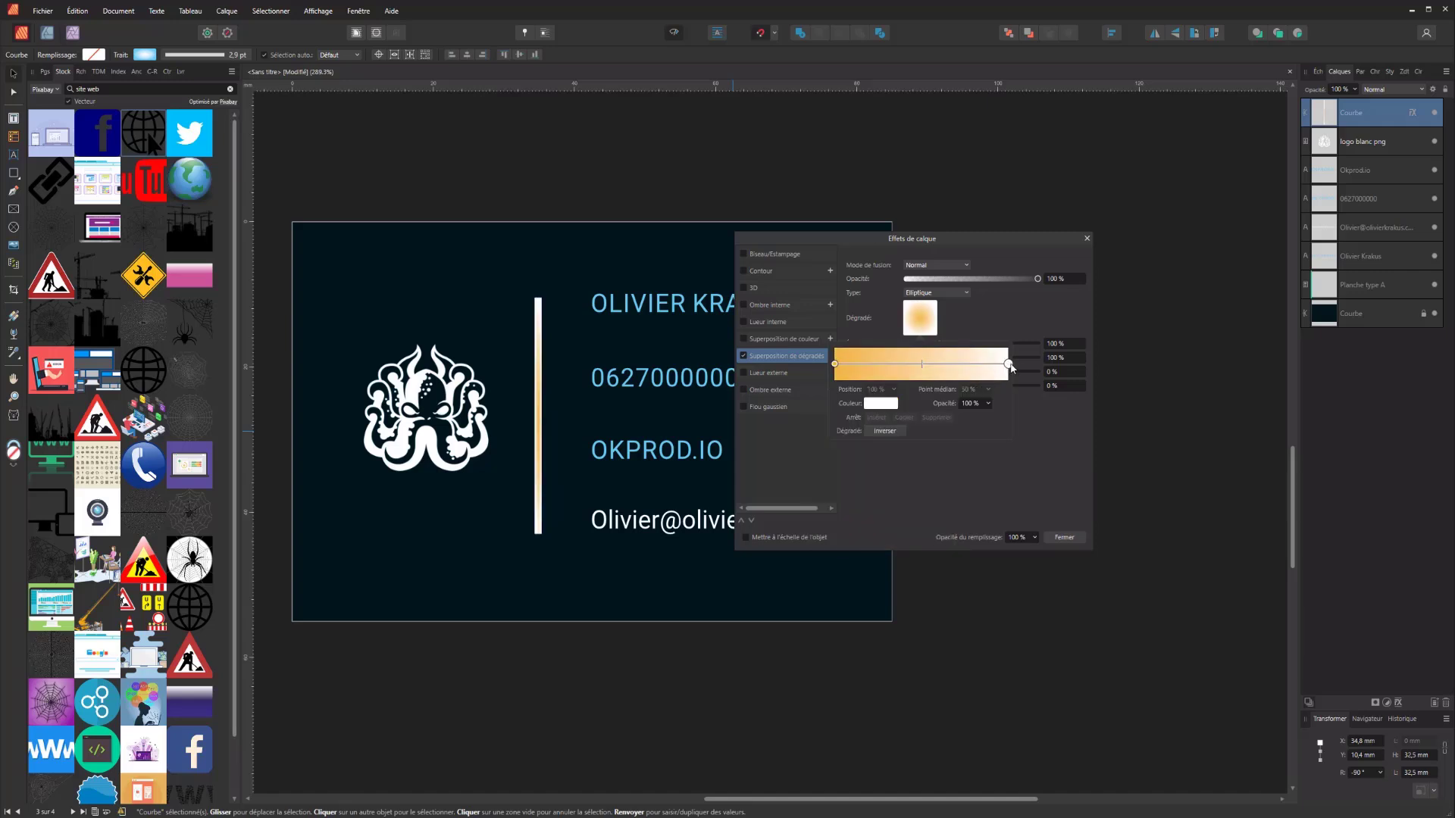
{"action": "left_click", "coordinate": [881, 403]}
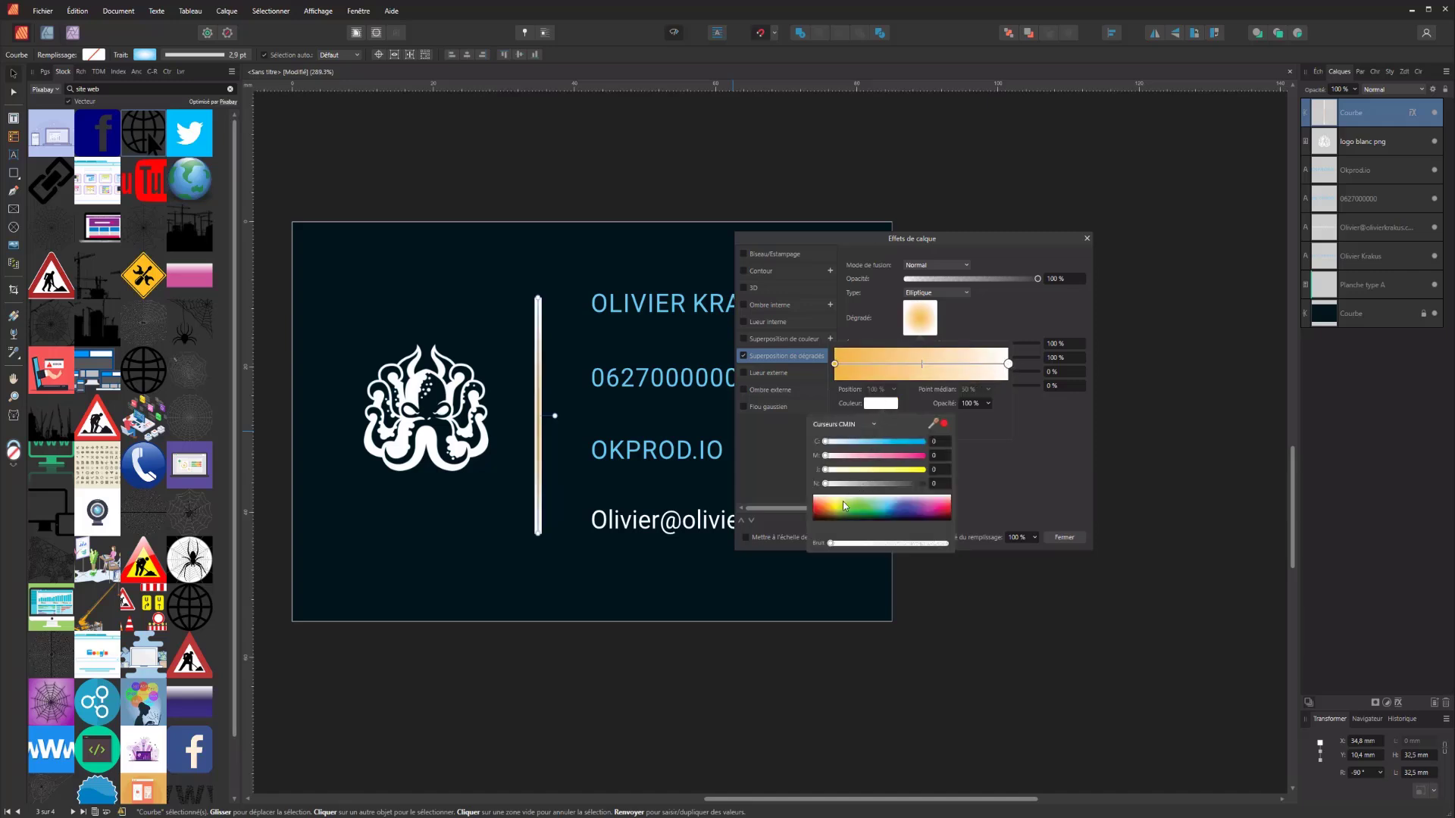
{"action": "left_click_drag", "start_coordinate": [842, 507], "coordinate": [822, 512]}
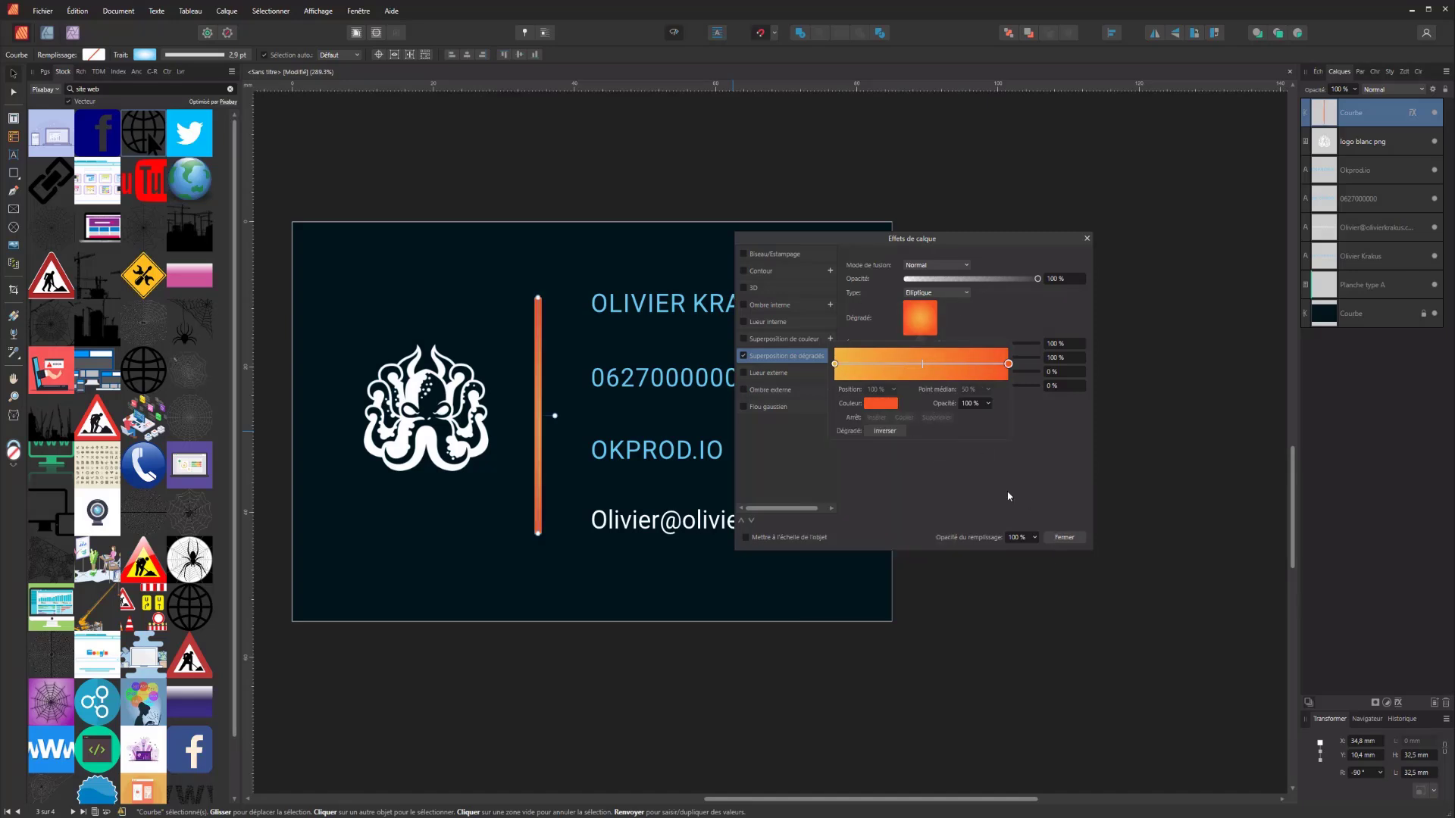
{"action": "left_click", "coordinate": [1067, 539]}
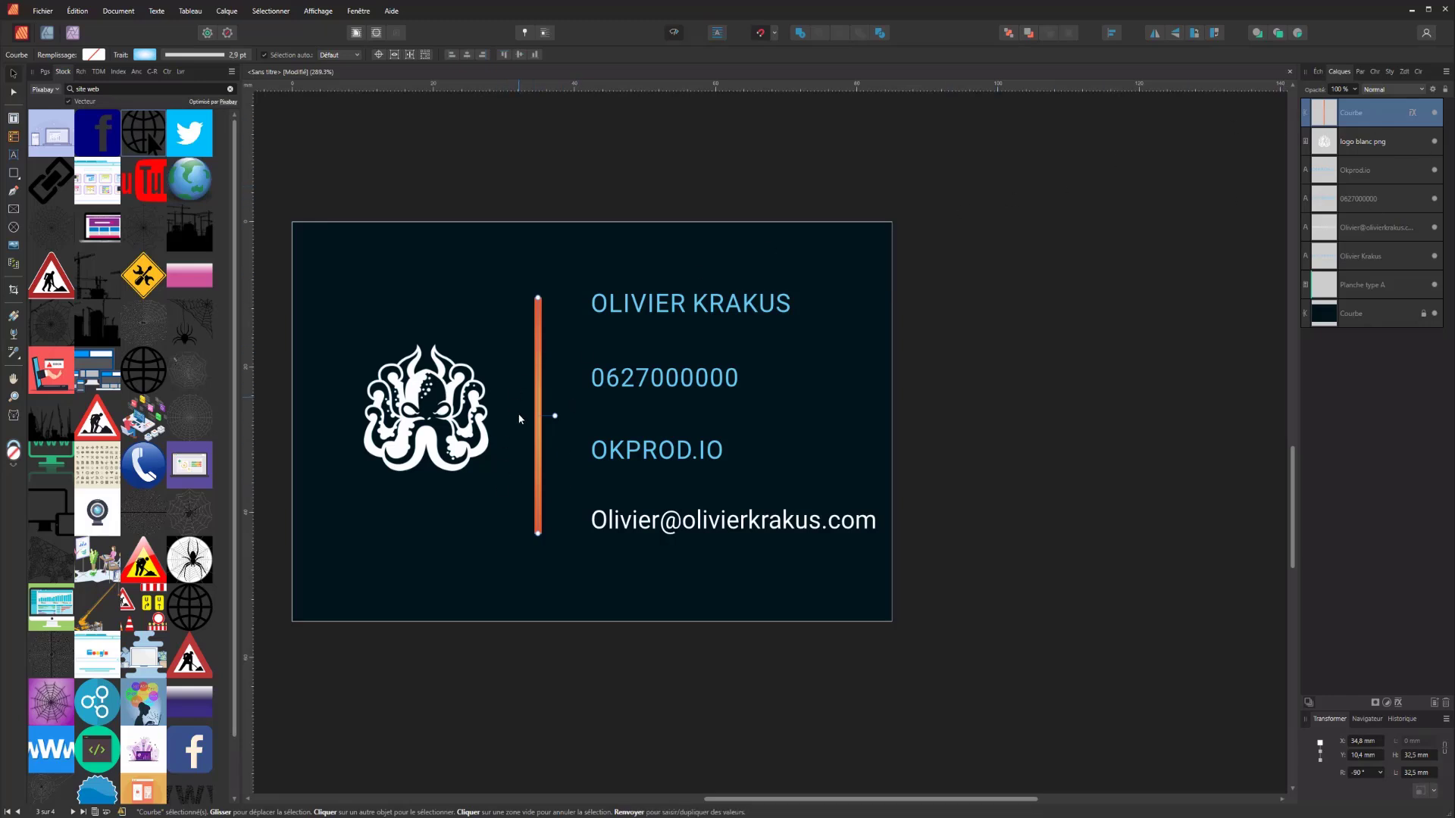
- Sample the orange of the vertical line with the Color Picker tool
{"action": "left_click", "coordinate": [14, 352]}
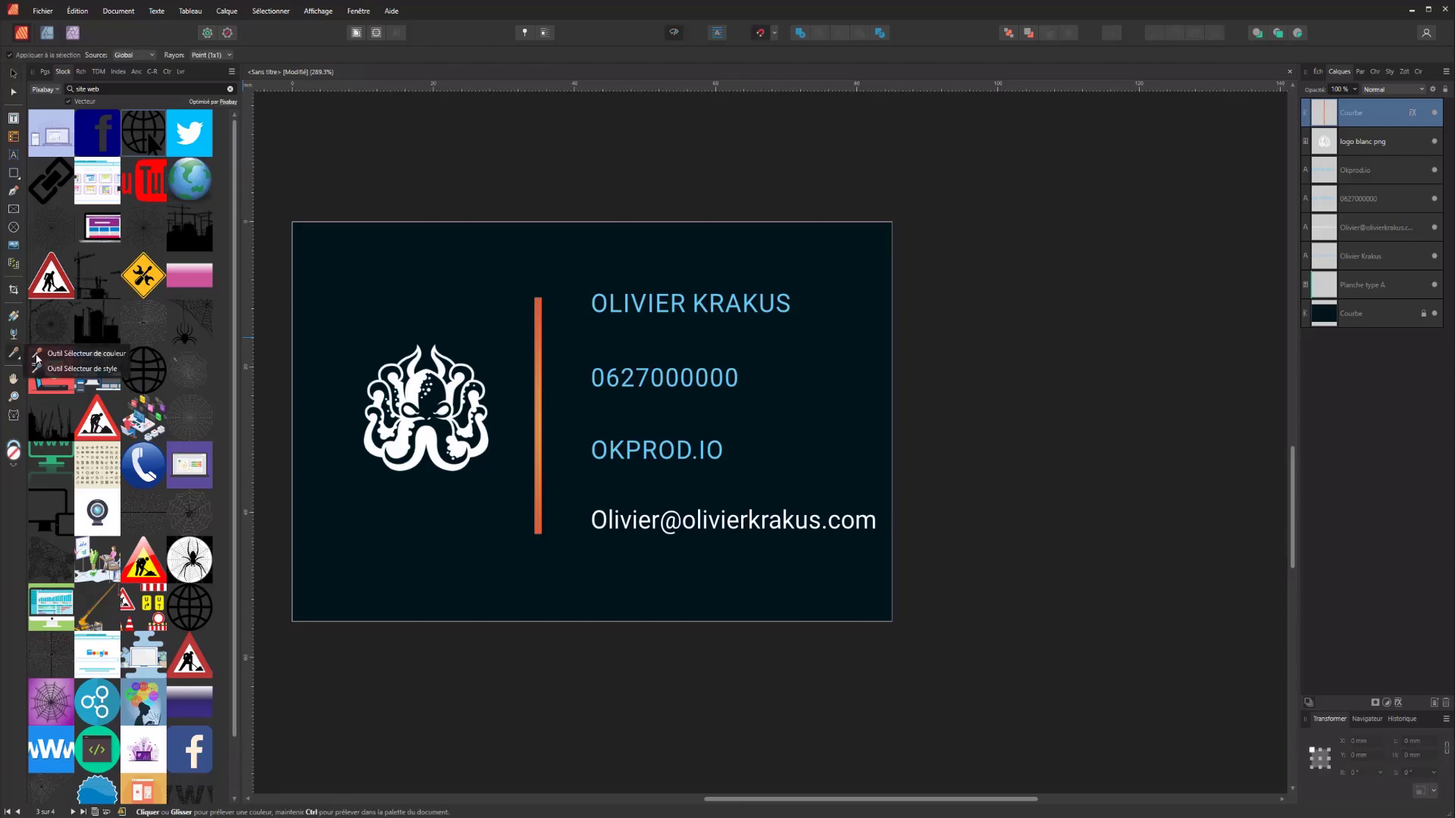
{"action": "left_click", "coordinate": [538, 353]}
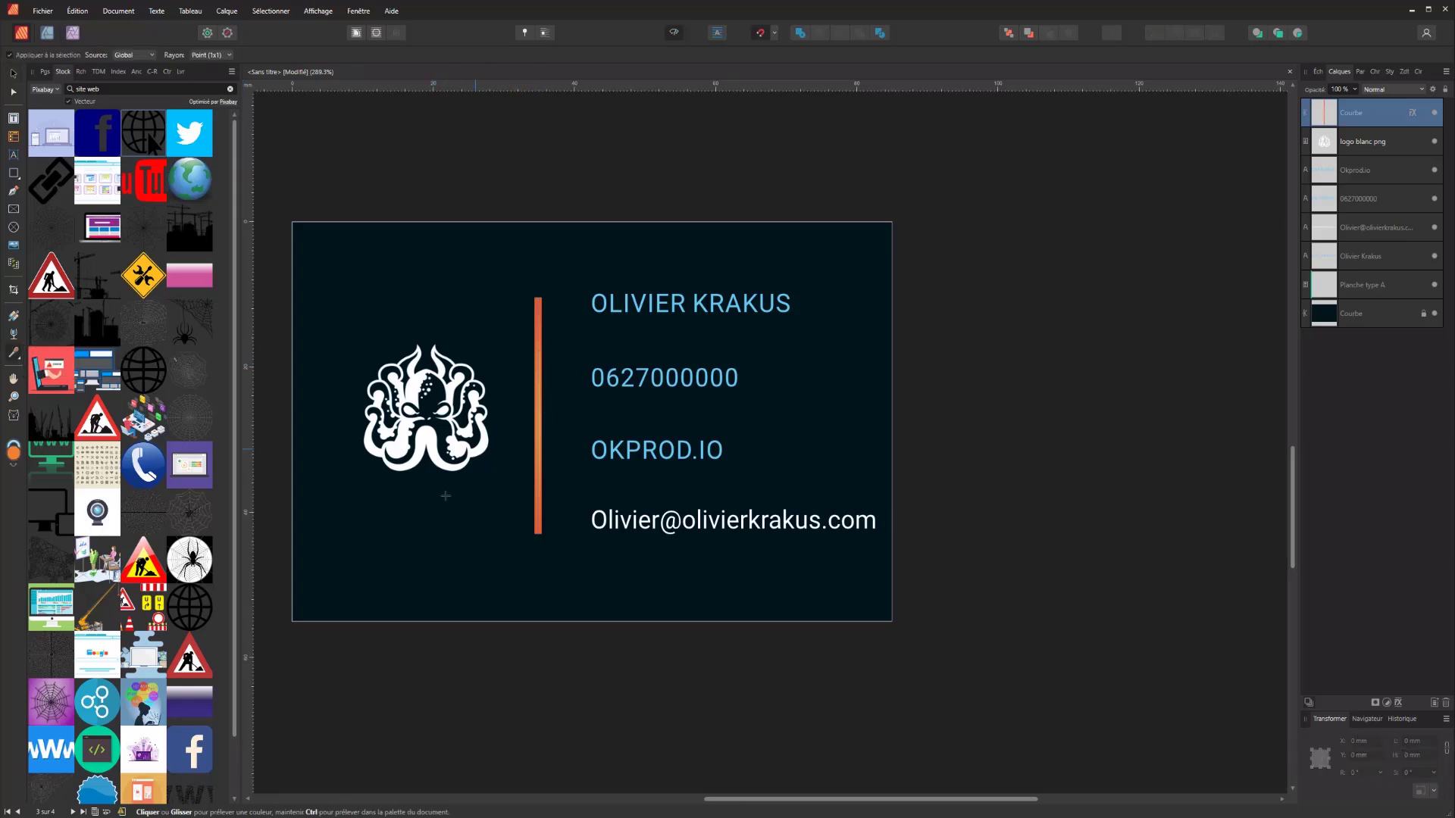
{"action": "scroll", "coordinate": [620, 363], "scroll_direction": "up", "scroll_amount": 1}
{"action": "scroll", "coordinate": [611, 402], "scroll_direction": "down", "scroll_amount": 1}
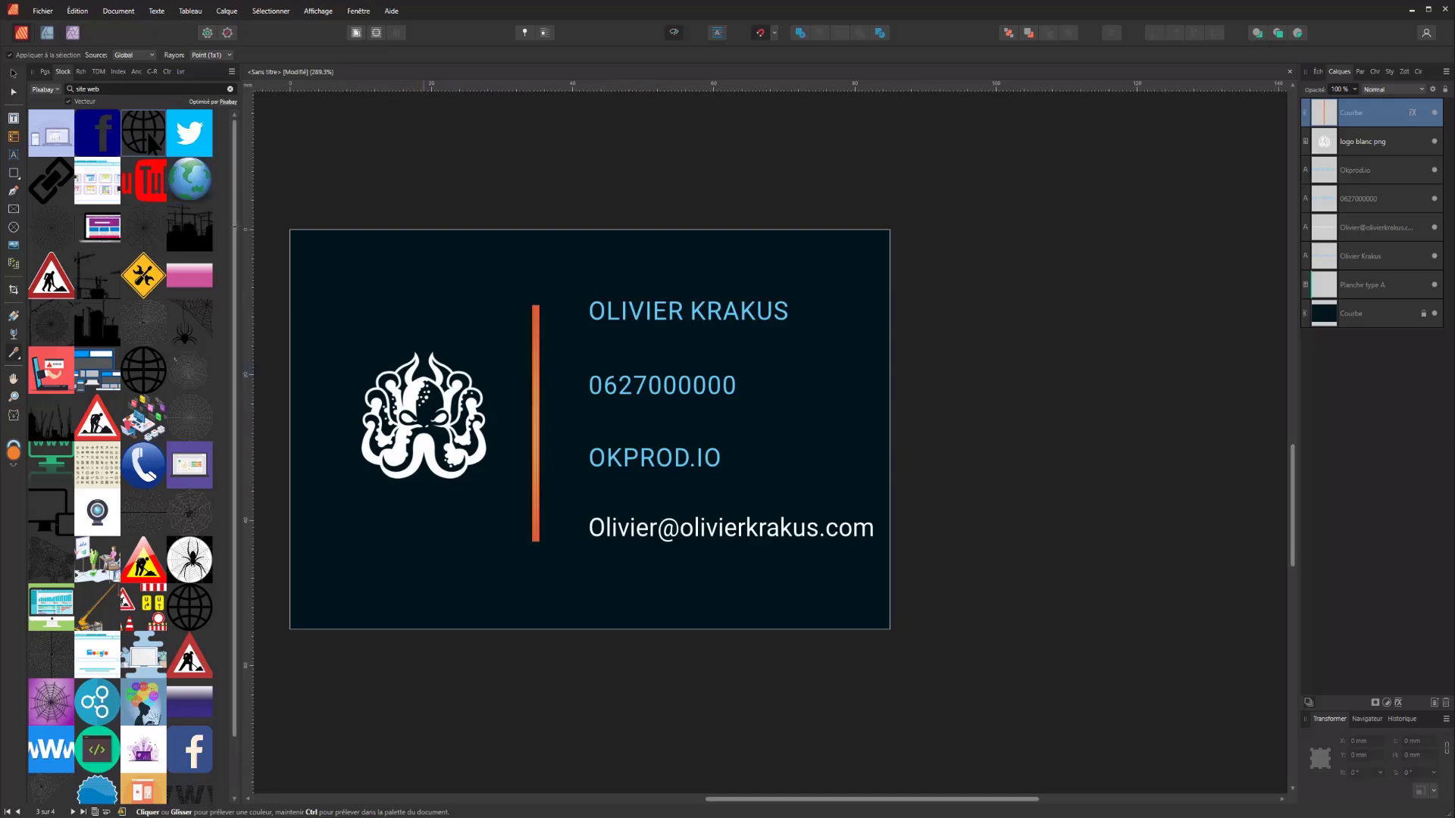
- Recolour the four contact texts white, with CMYK 0, 0, 0, 0, and deselect them
{"action": "left_click", "coordinate": [13, 73]}
{"action": "left_click", "coordinate": [599, 311]}
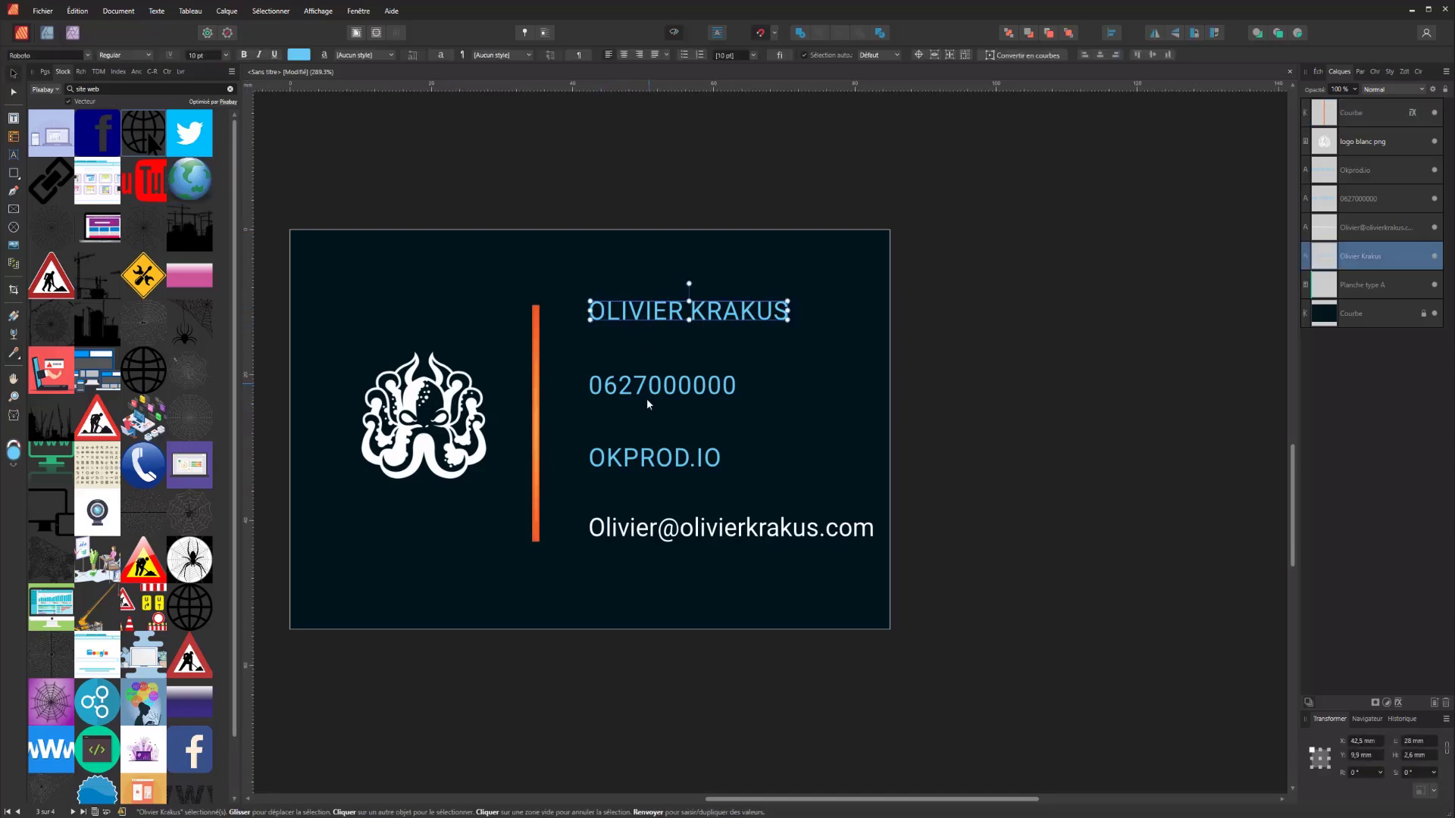
{"action": "left_click", "coordinate": [649, 402], "text": "shift"}
{"action": "left_click", "coordinate": [656, 454], "text": "shift"}
{"action": "left_click", "coordinate": [670, 528]}
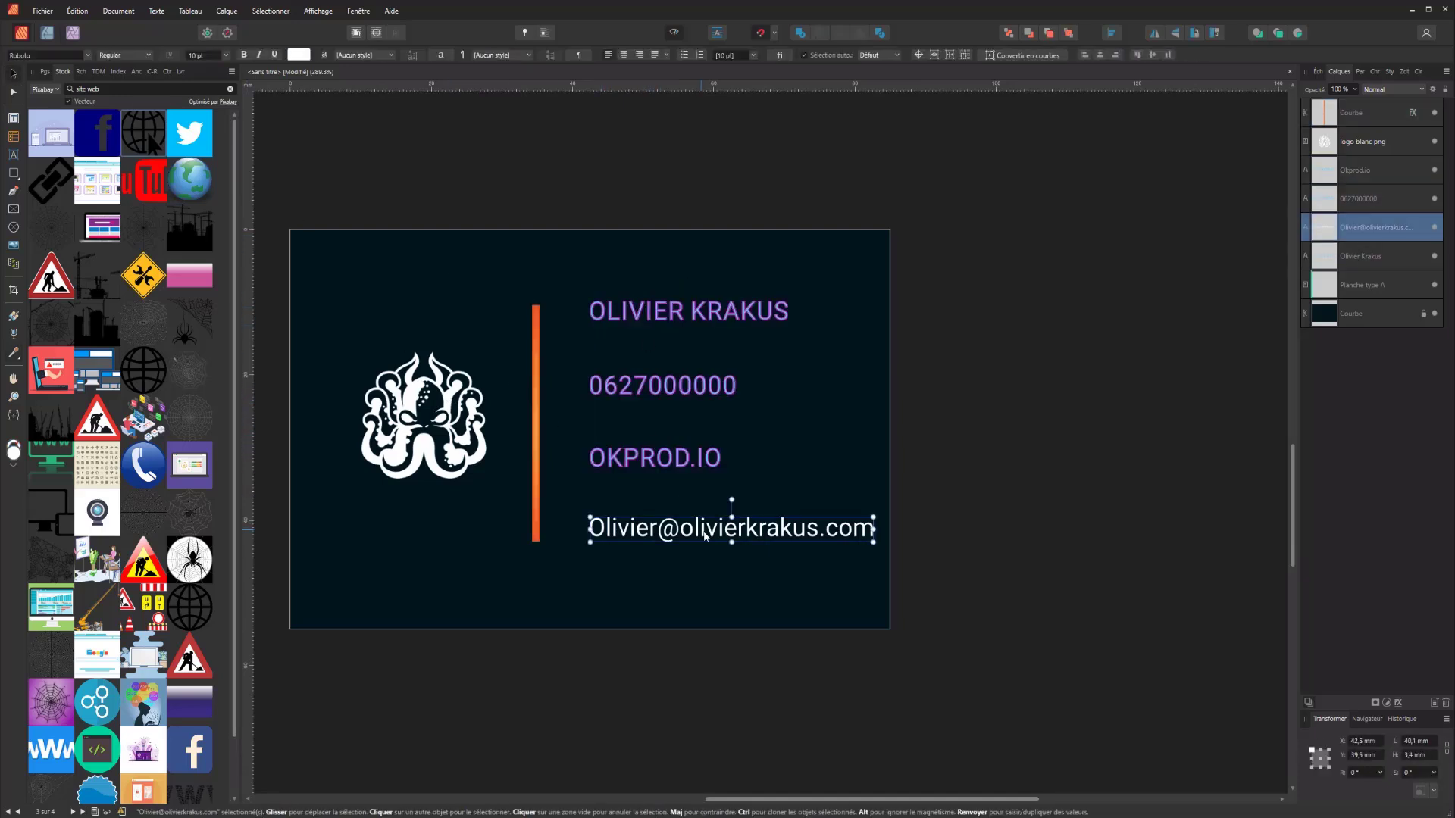
{"action": "left_click_drag", "start_coordinate": [909, 604], "coordinate": [587, 268]}
{"action": "left_click", "coordinate": [298, 55]}
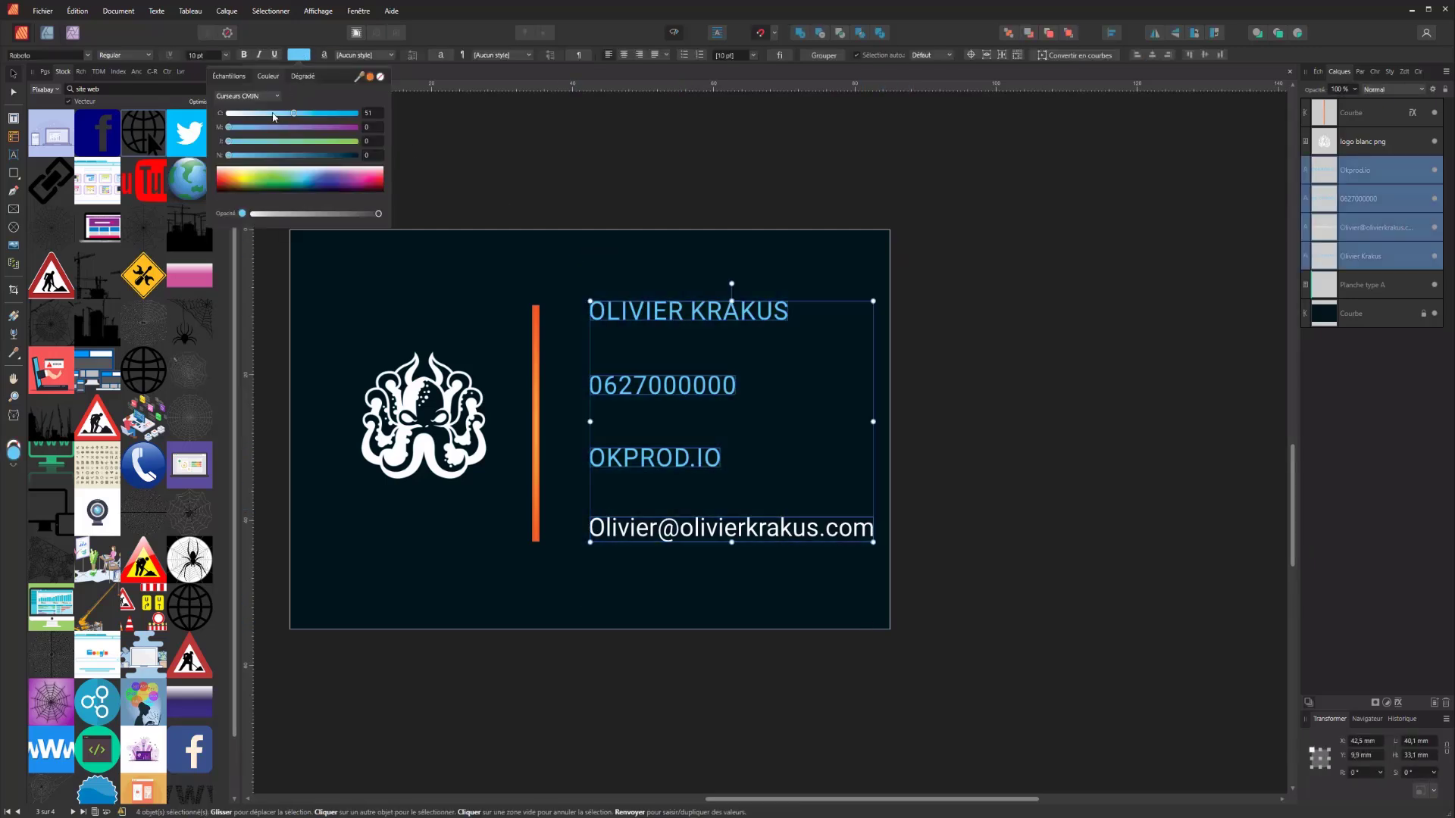
{"action": "left_click_drag", "start_coordinate": [273, 113], "coordinate": [149, 112]}
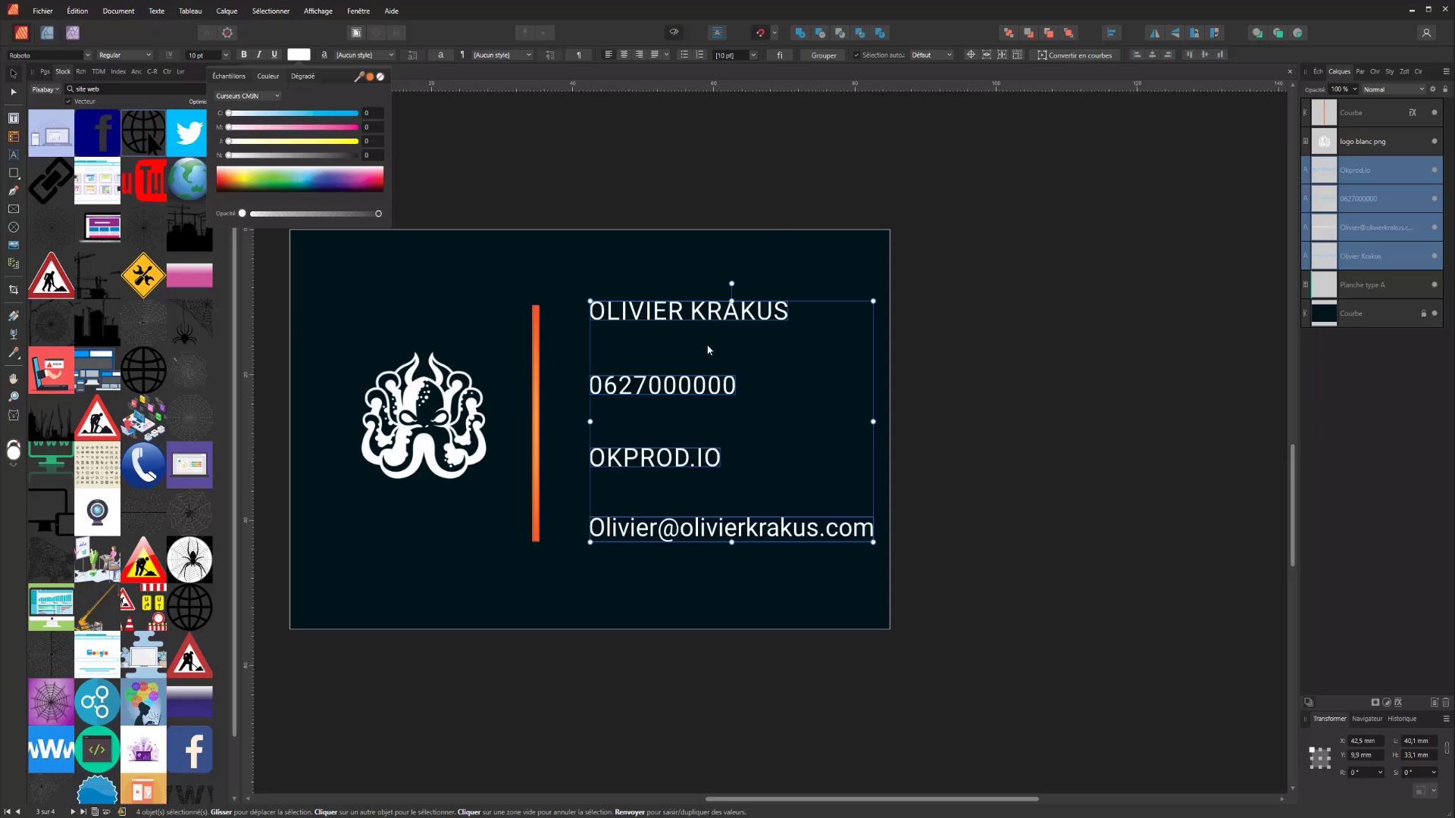
{"action": "left_click", "coordinate": [705, 604]}
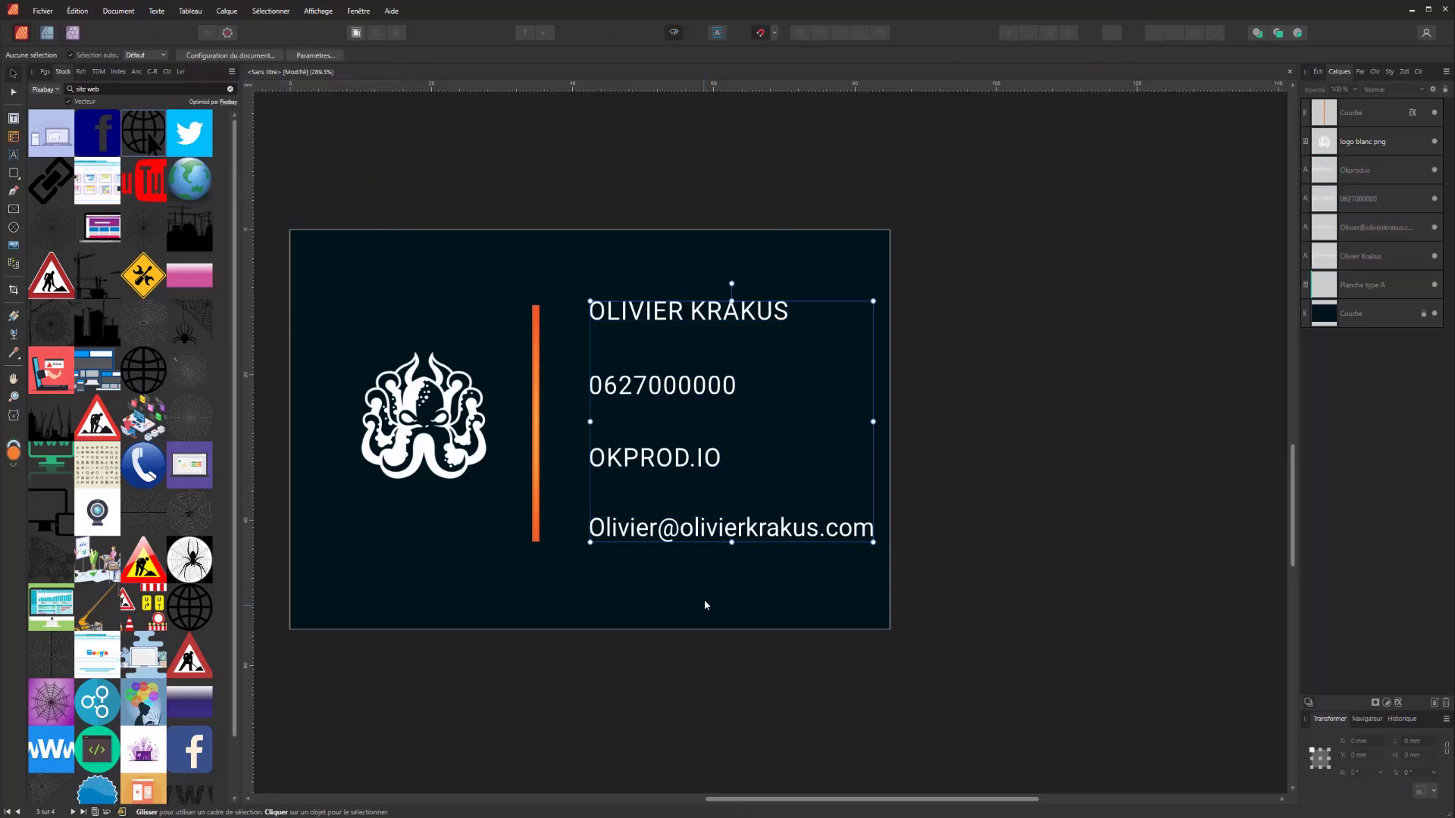
- Distribute the four contact texts evenly in the vertical direction
{"action": "left_click_drag", "start_coordinate": [750, 582], "coordinate": [936, 585]}
{"action": "left_click", "coordinate": [1111, 33]}
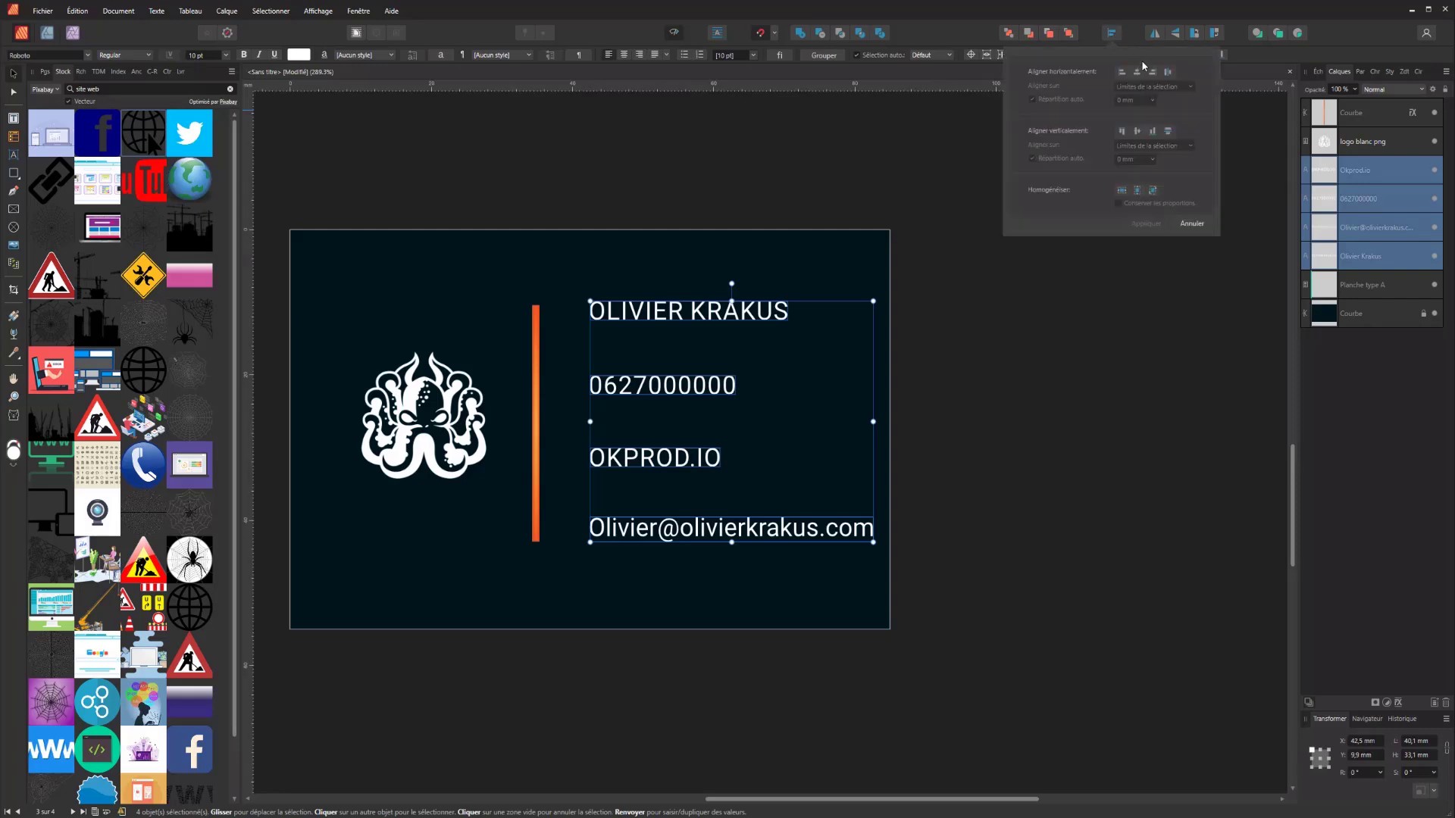
{"action": "left_click", "coordinate": [1168, 131]}
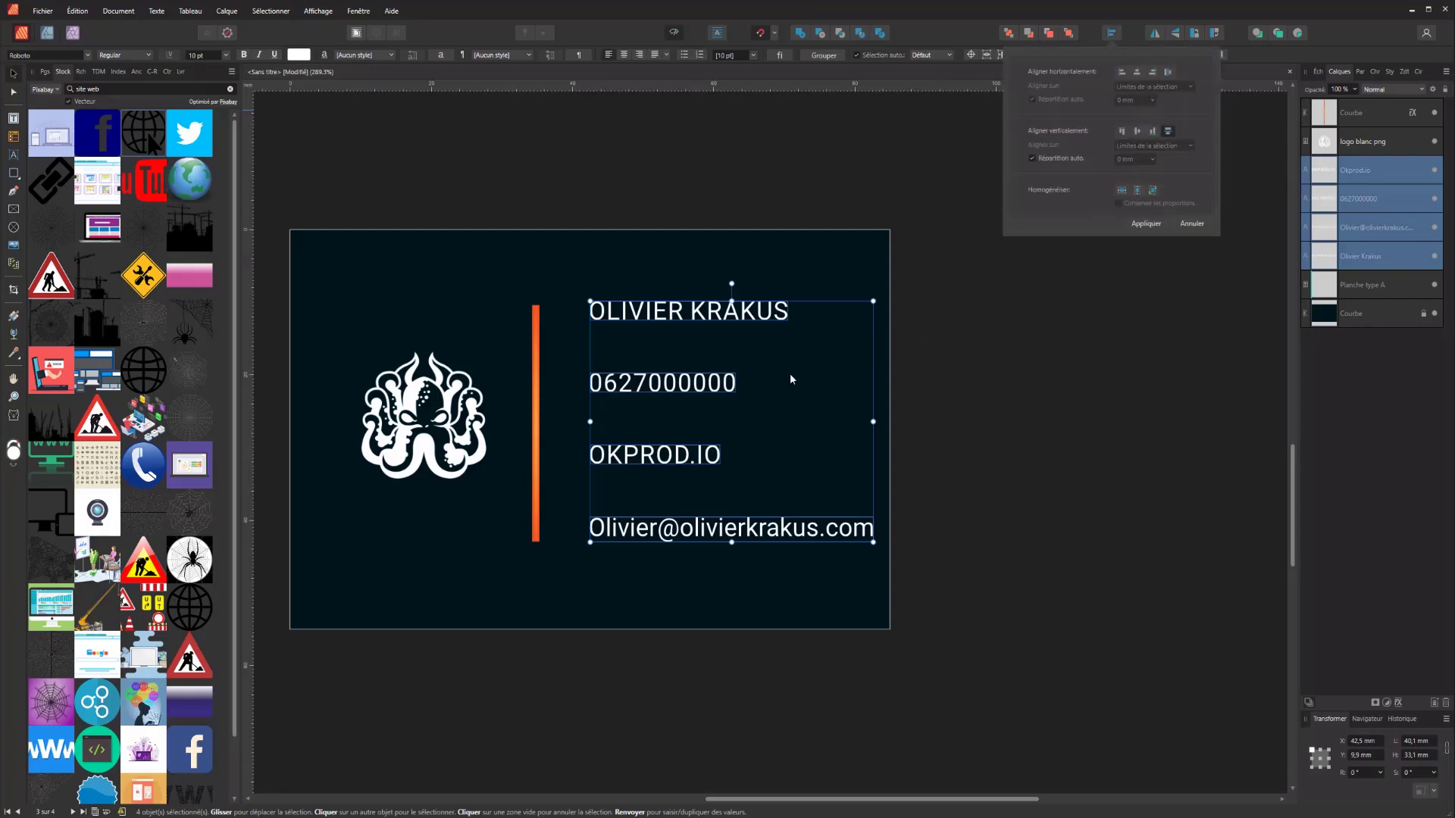
{"action": "left_click", "coordinate": [874, 547]}
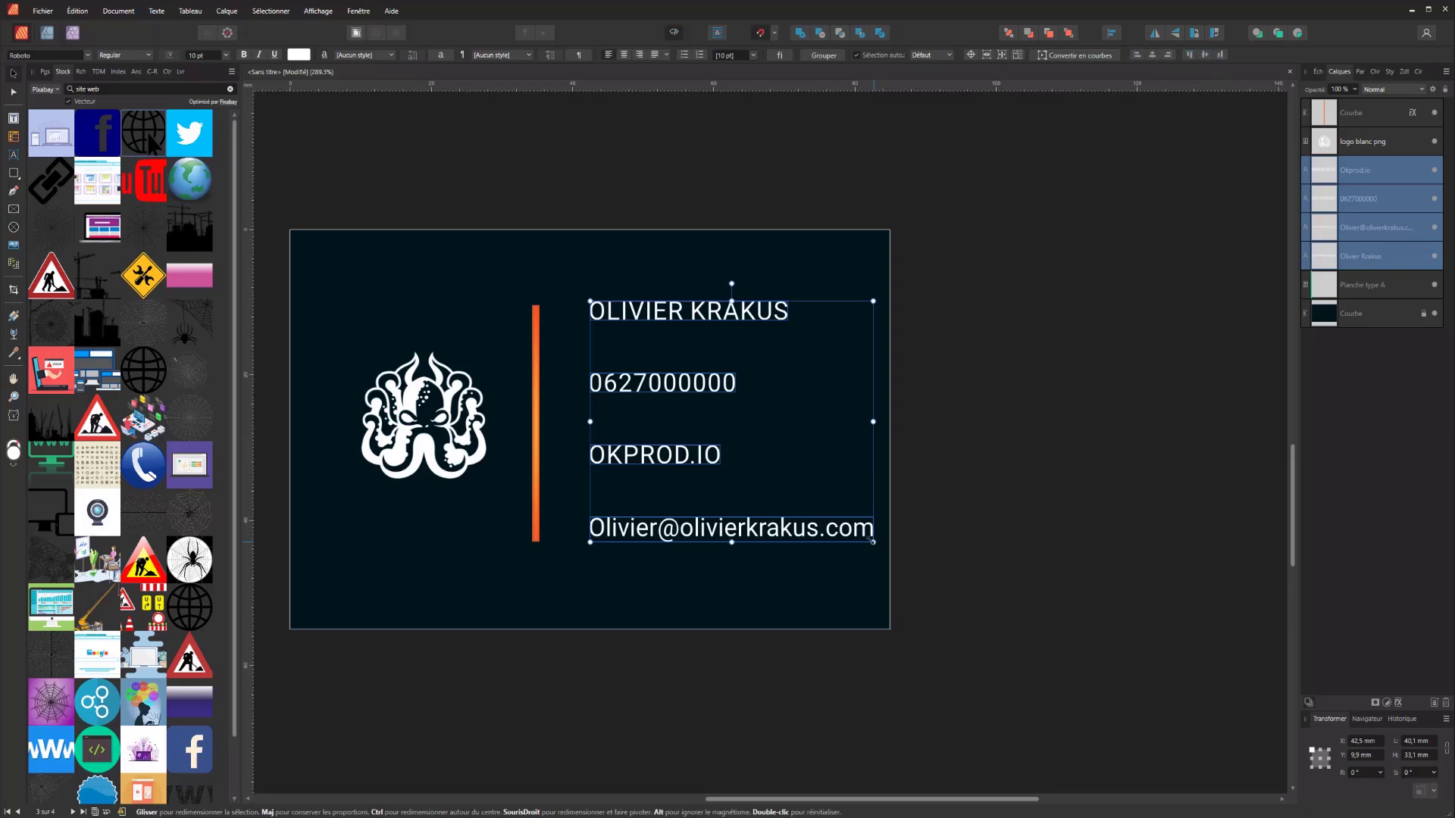
- Scale the four contact texts down to about 7.1 pt and move the block to X about 49.6 mm
{"action": "left_click_drag", "start_coordinate": [873, 542], "coordinate": [833, 507]}
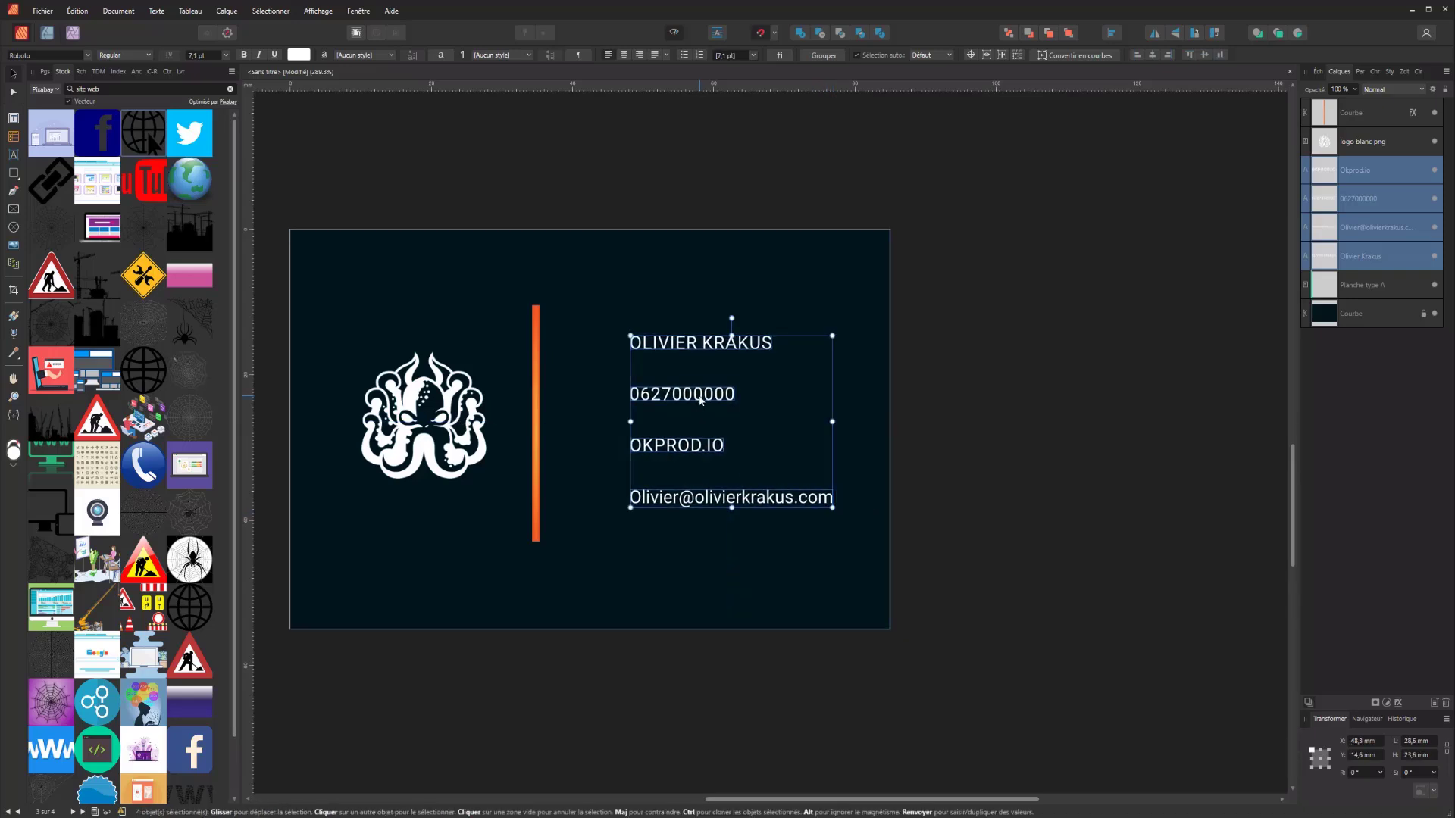
{"action": "left_click_drag", "start_coordinate": [695, 397], "coordinate": [705, 397]}
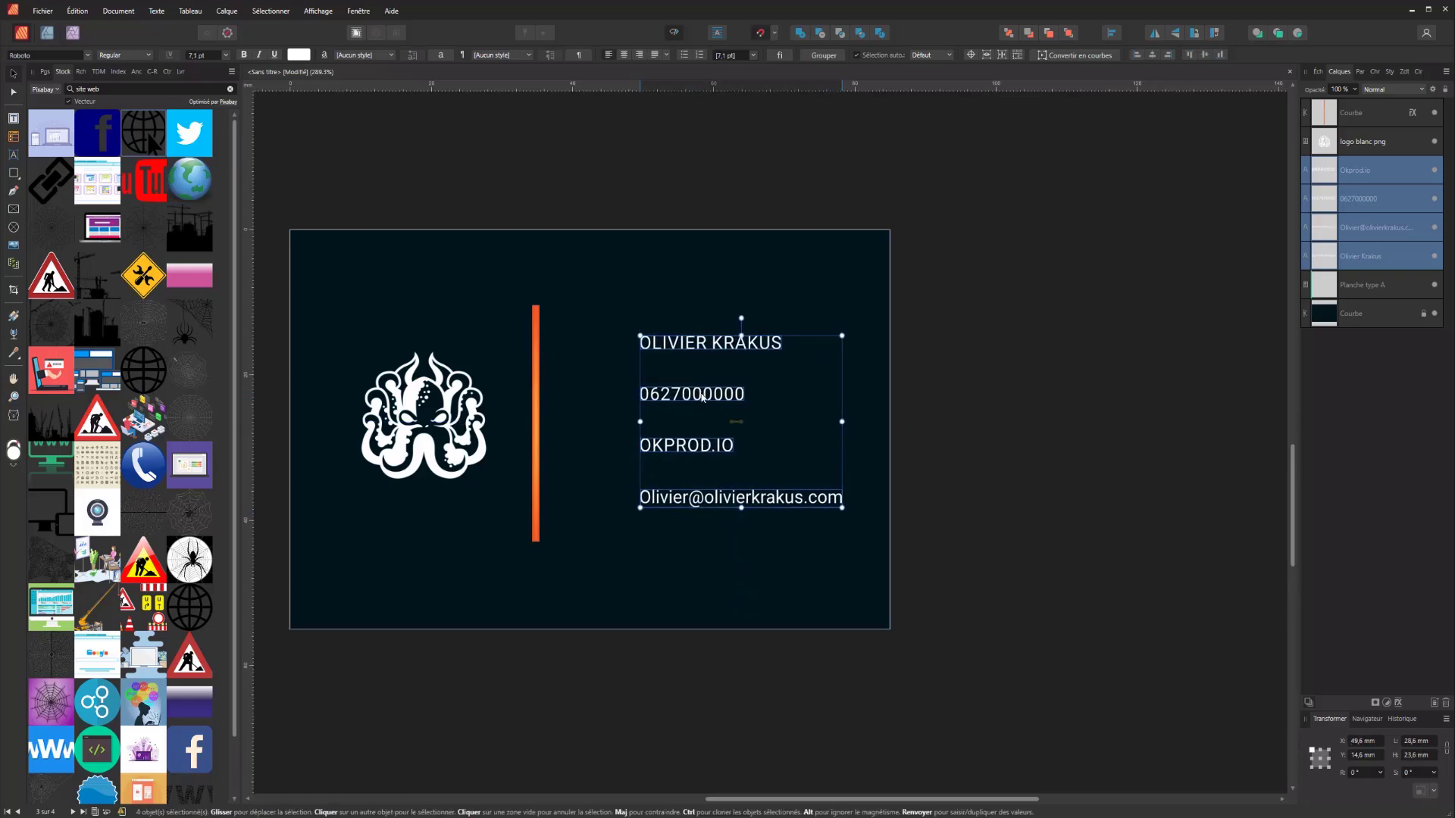
- Group the four contact texts, and select the group together with the logo and the vertical line
{"action": "left_click", "coordinate": [779, 275]}
{"action": "left_click_drag", "start_coordinate": [871, 289], "coordinate": [576, 579]}
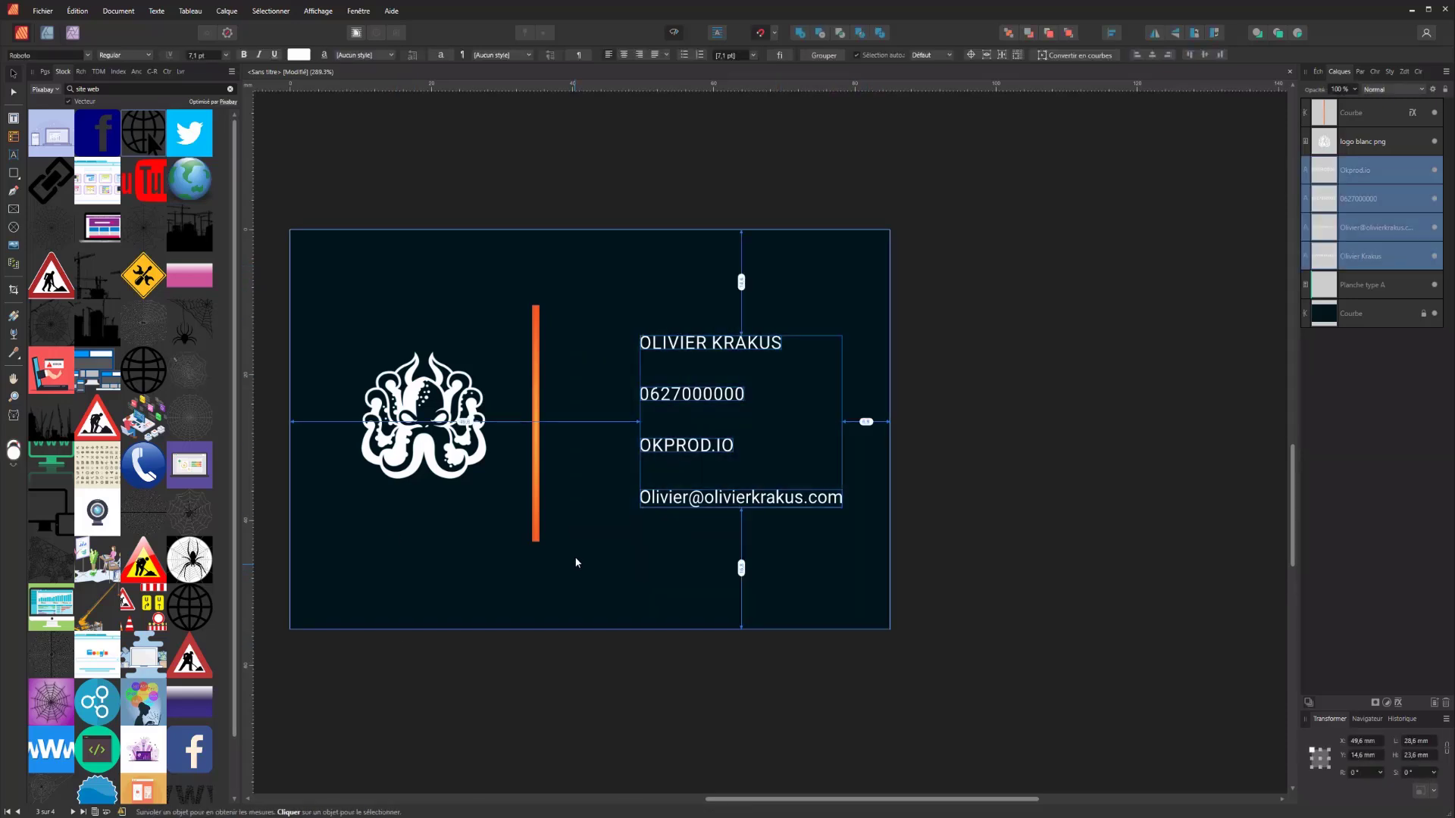
{"action": "key", "text": "ctrl+g"}
{"action": "left_click_drag", "start_coordinate": [941, 228], "coordinate": [264, 628]}
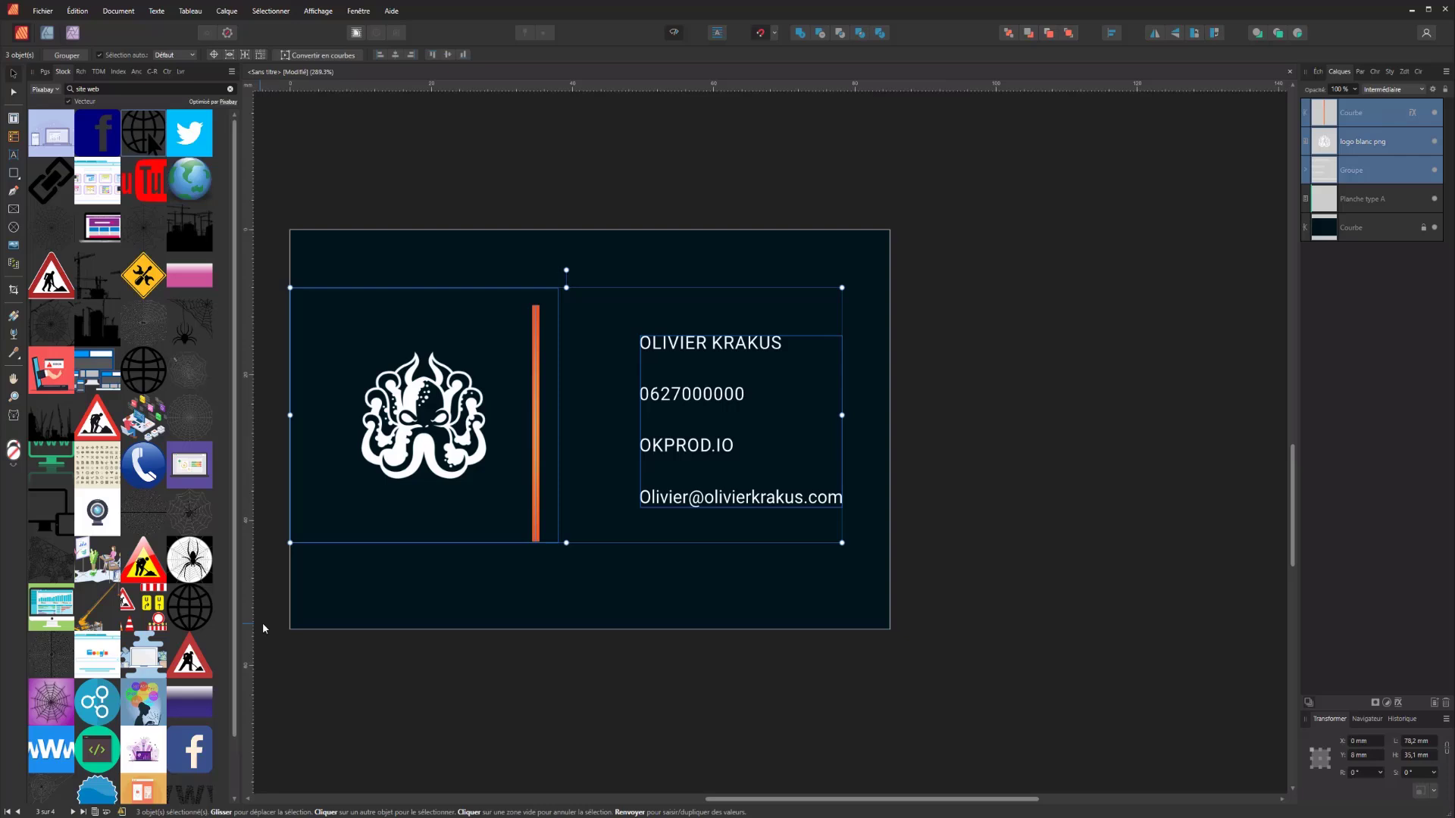
- Align the logo, vertical line and contact text group on their vertical middles, and group them at Y about 9.3 mm
{"action": "left_click", "coordinate": [1111, 33]}
{"action": "left_click", "coordinate": [1137, 132]}
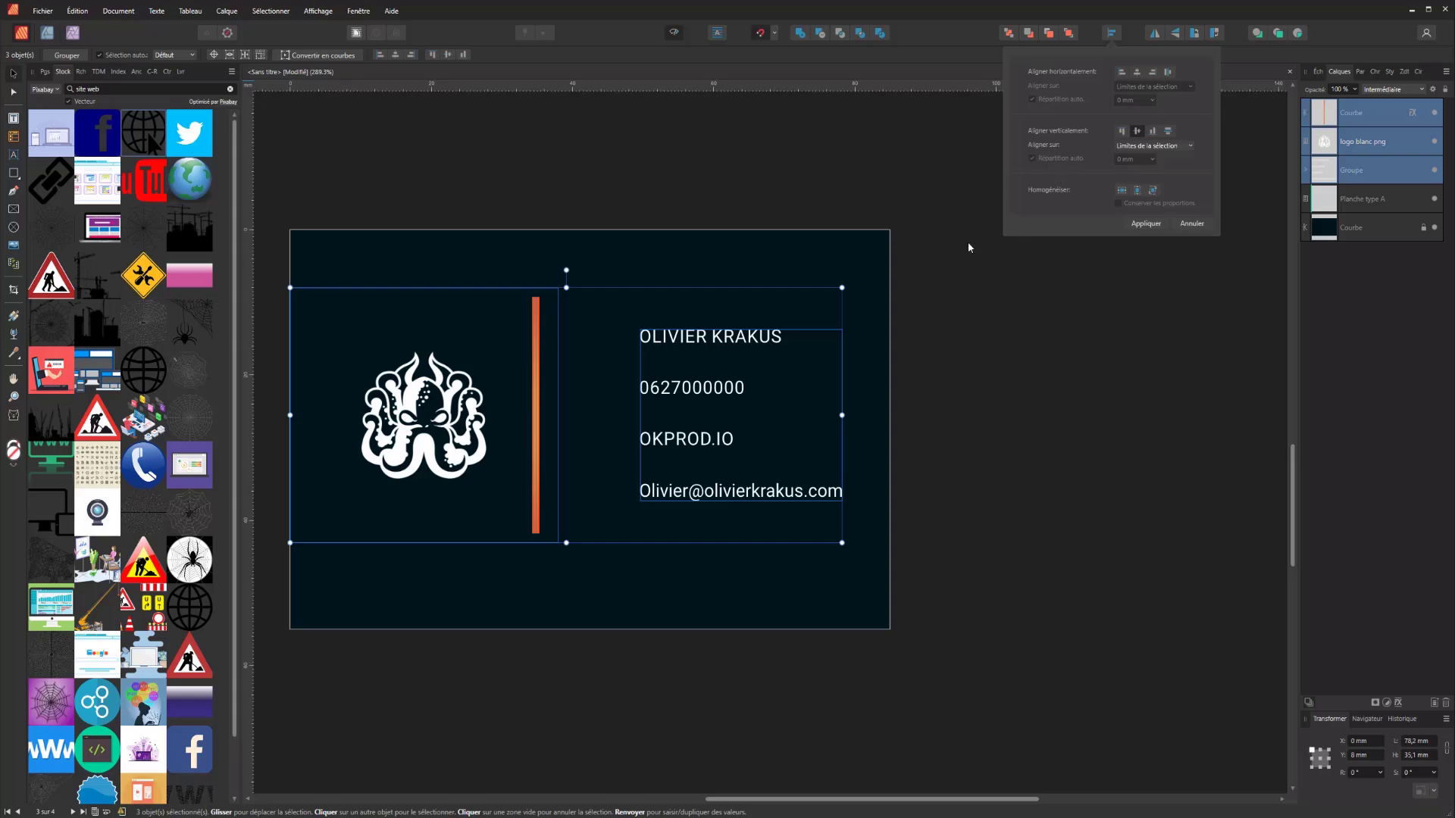
{"action": "left_click_drag", "start_coordinate": [532, 409], "coordinate": [557, 416]}
{"action": "key", "text": "ctrl+g"}
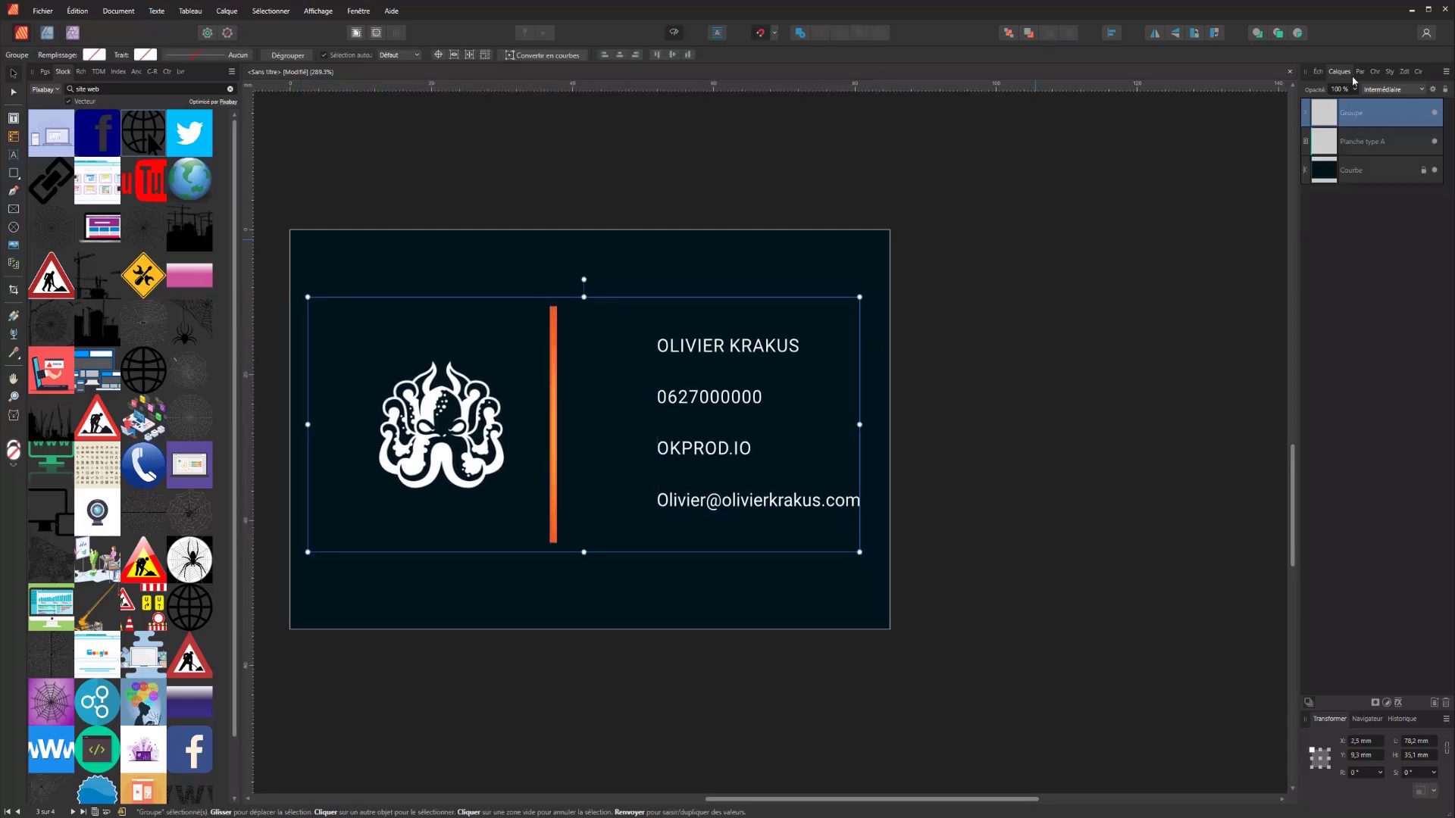
- Centre the new group horizontally on the page
{"action": "left_click", "coordinate": [1114, 32]}
{"action": "left_click", "coordinate": [1136, 72]}
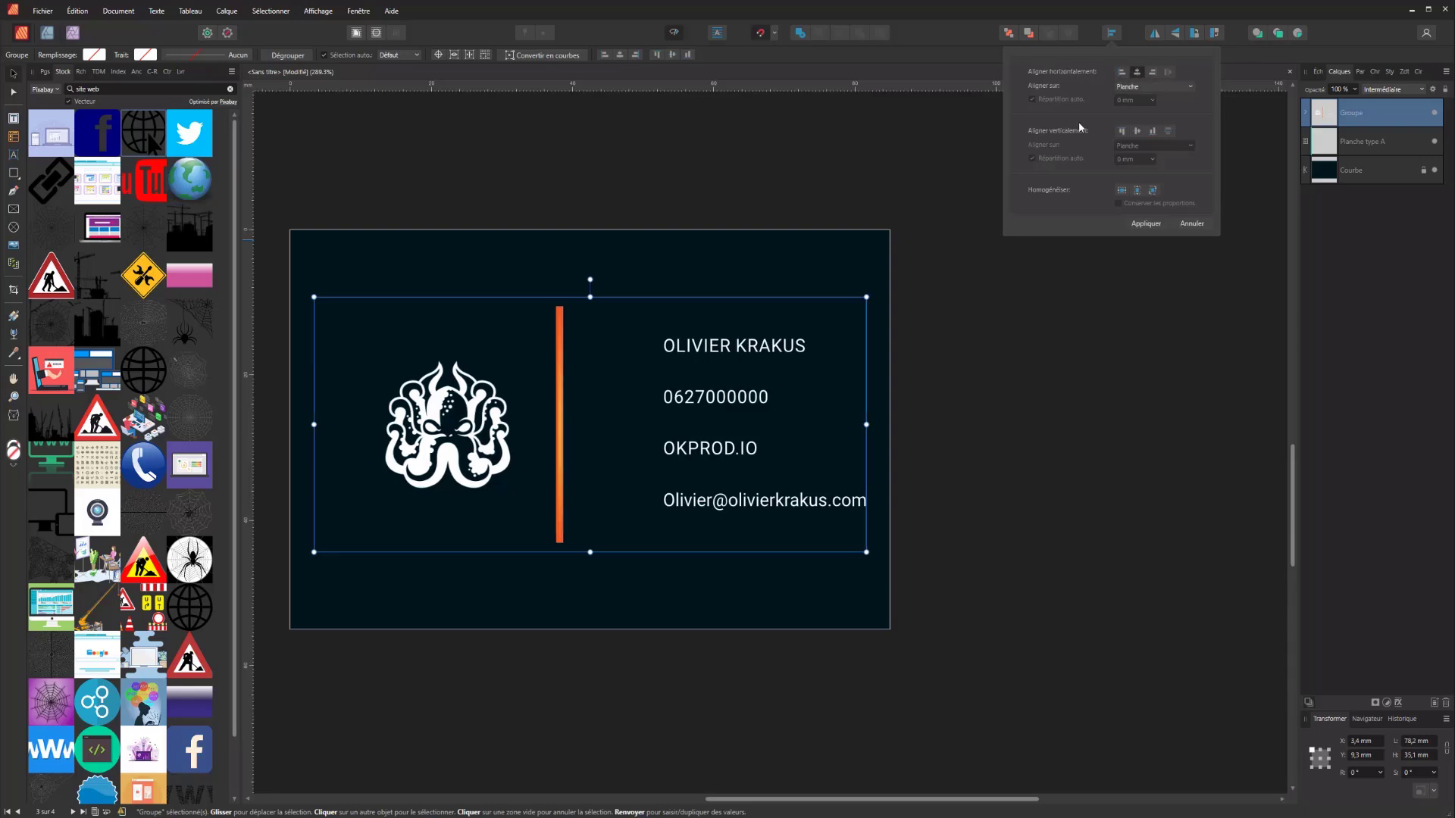
{"action": "left_click", "coordinate": [1002, 441]}
- Move only the octopus logo inside the group to X 0 mm, away from the orange line, and deselect it
{"action": "left_click", "coordinate": [486, 449]}
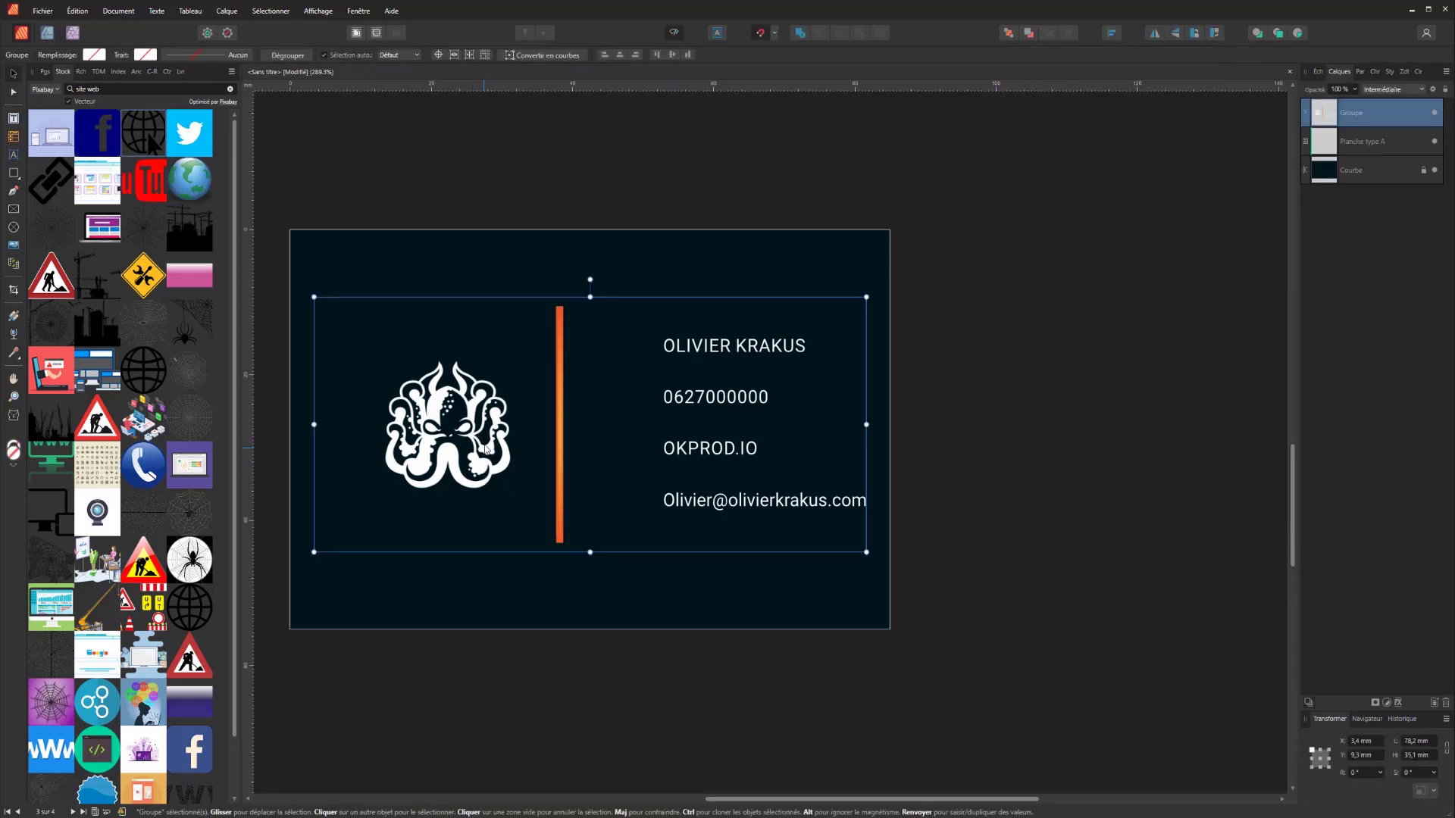
{"action": "double_click", "coordinate": [468, 453]}
{"action": "left_click_drag", "start_coordinate": [480, 455], "coordinate": [456, 453]}
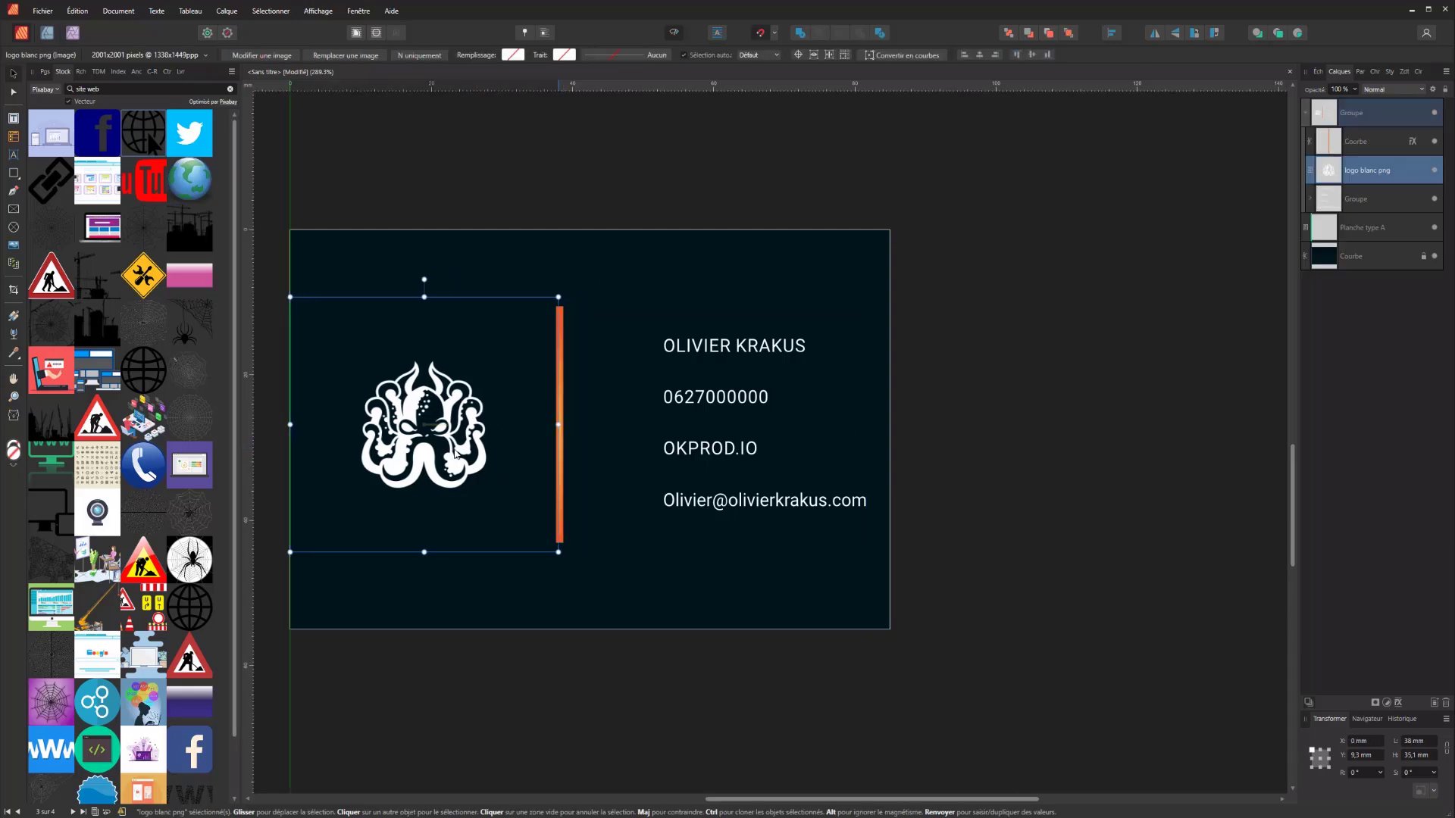
{"action": "left_click", "coordinate": [739, 421]}
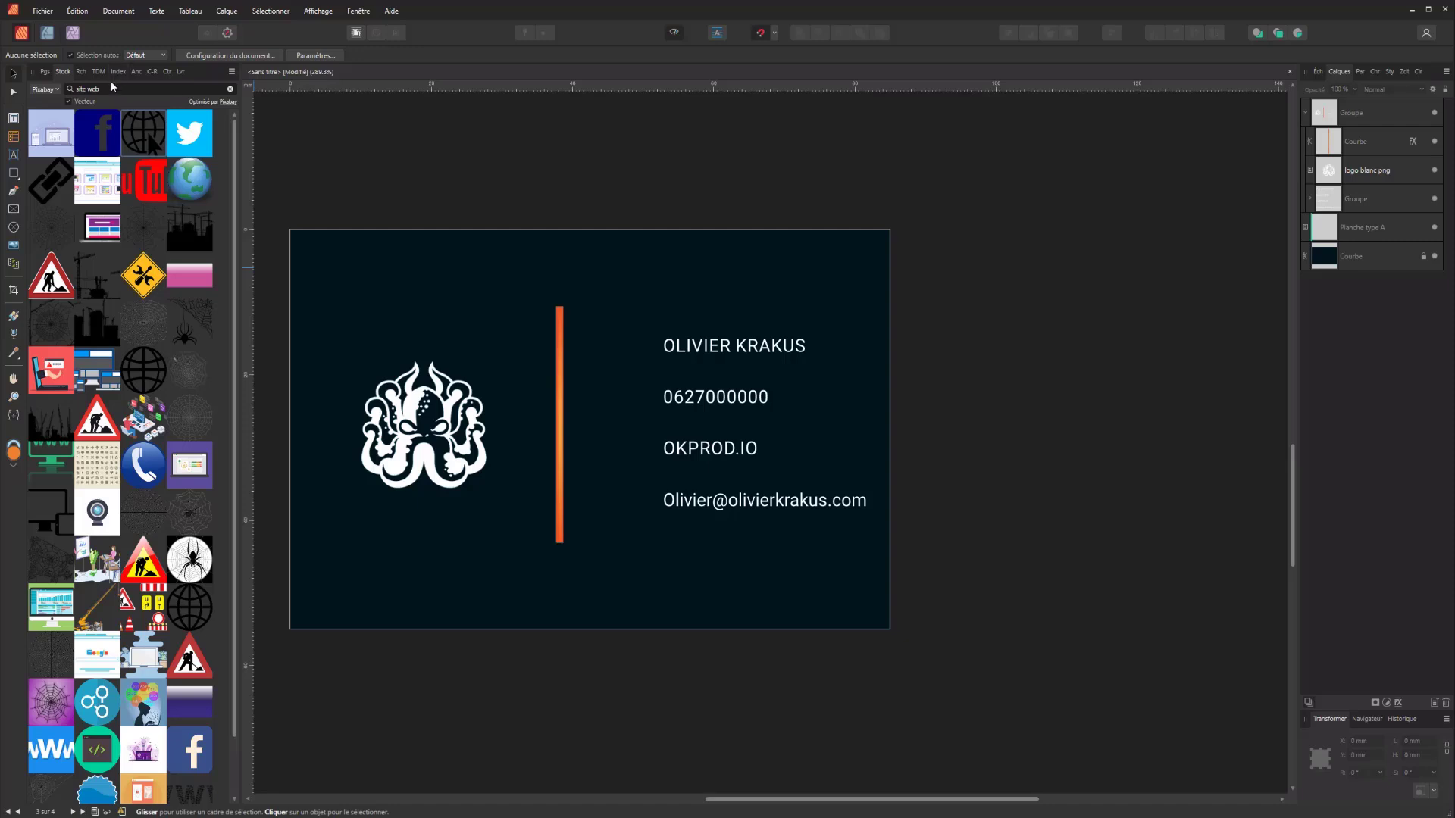
- Paste the phone, globe and envelope icons in front of the contact texts, and lower the phone icon to Y about 21.2 mm beside the phone number
{"action": "left_click", "coordinate": [230, 89]}
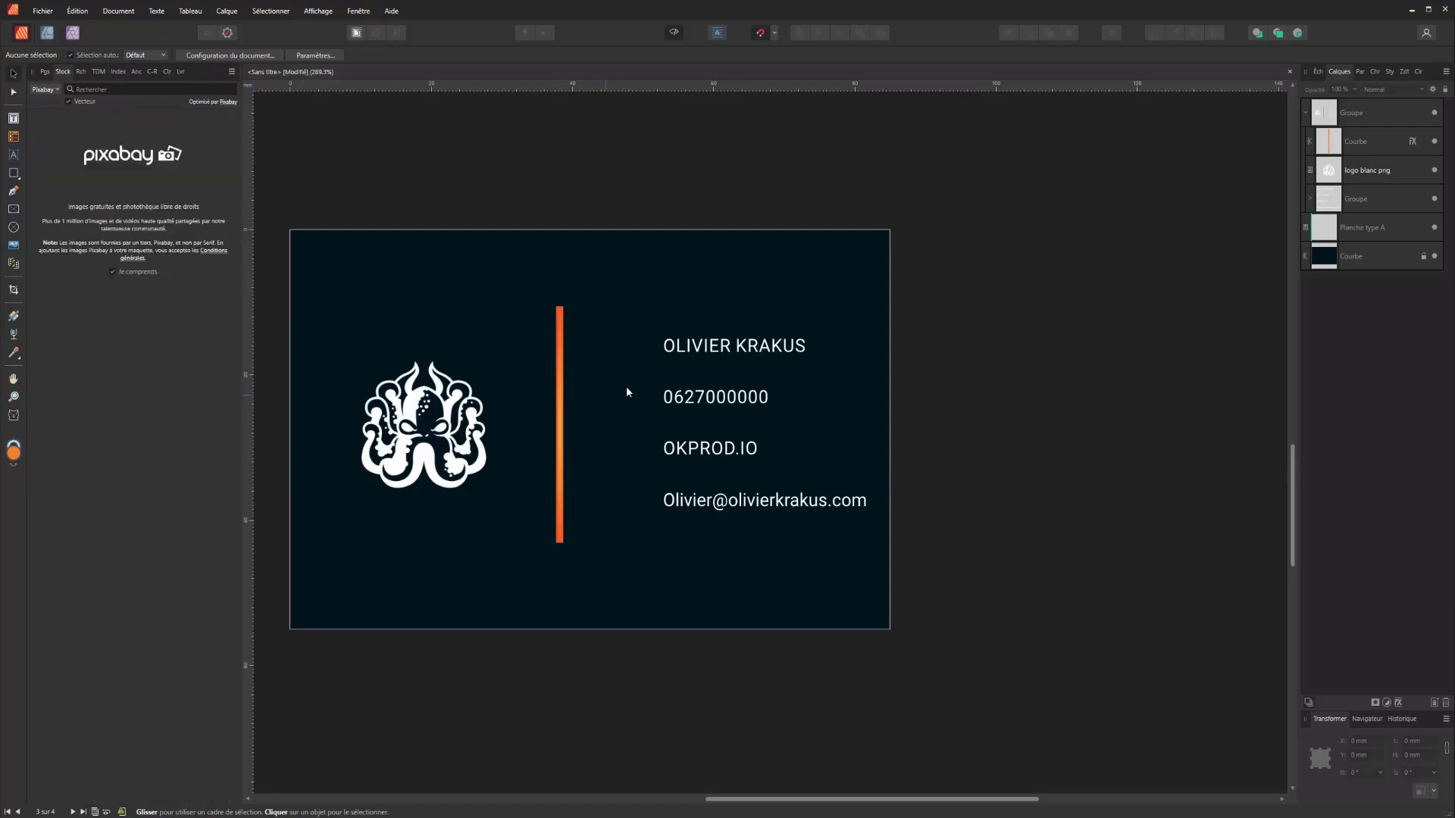
{"action": "key", "text": "ctrl+v"}
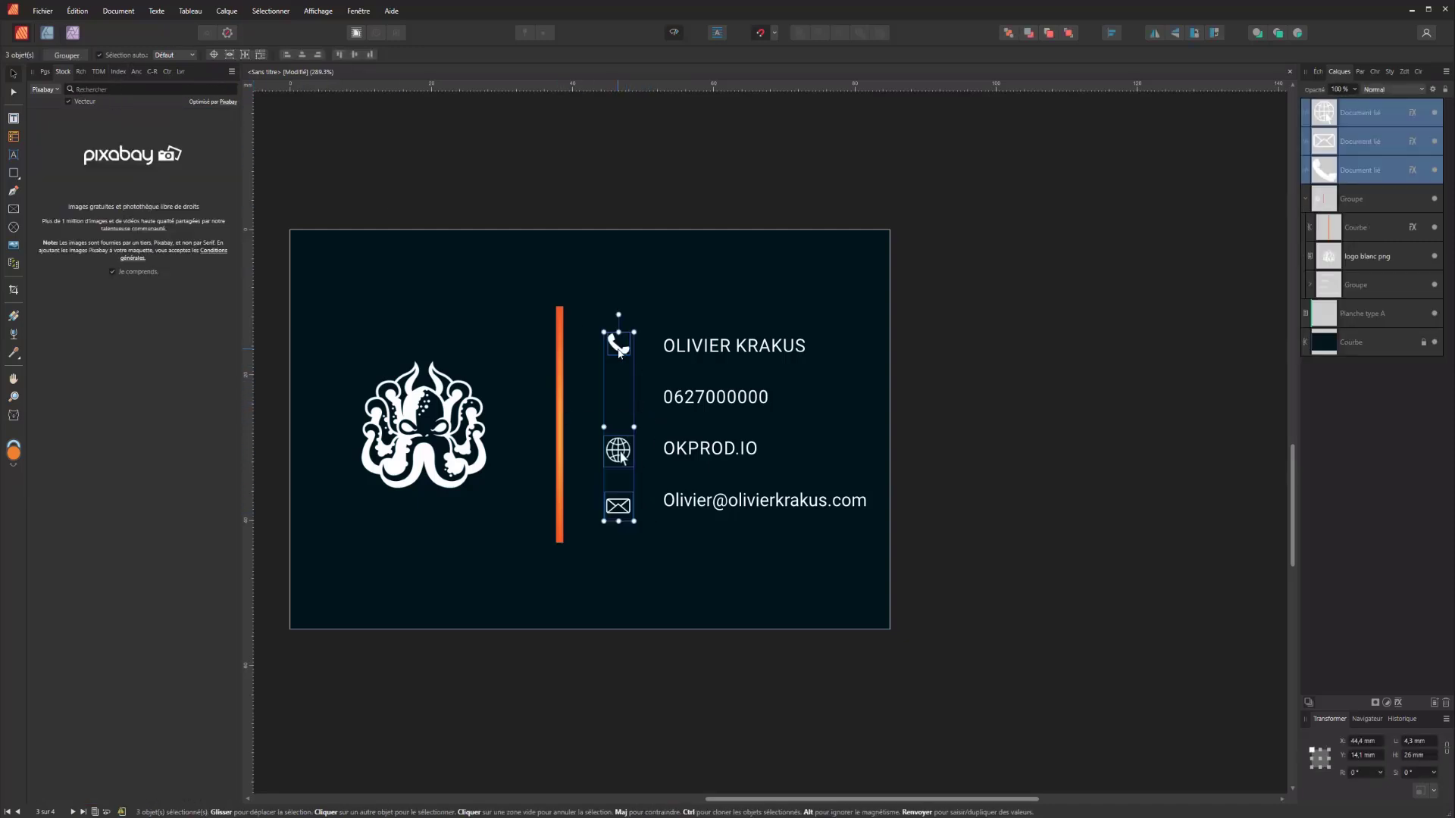
{"action": "left_click_drag", "start_coordinate": [620, 350], "coordinate": [636, 349]}
{"action": "left_click", "coordinate": [654, 283]}
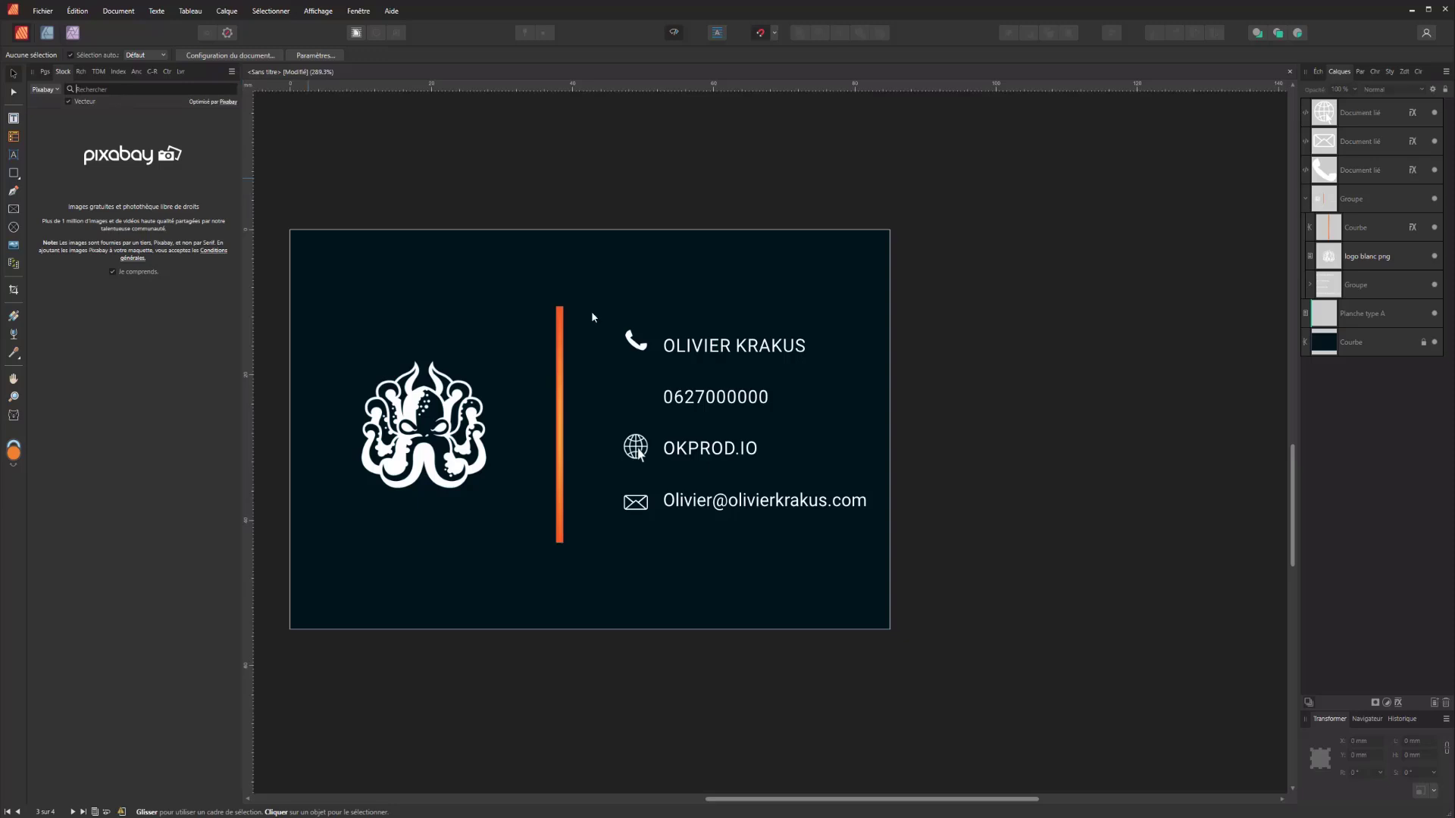
{"action": "left_click_drag", "start_coordinate": [638, 347], "coordinate": [638, 401]}
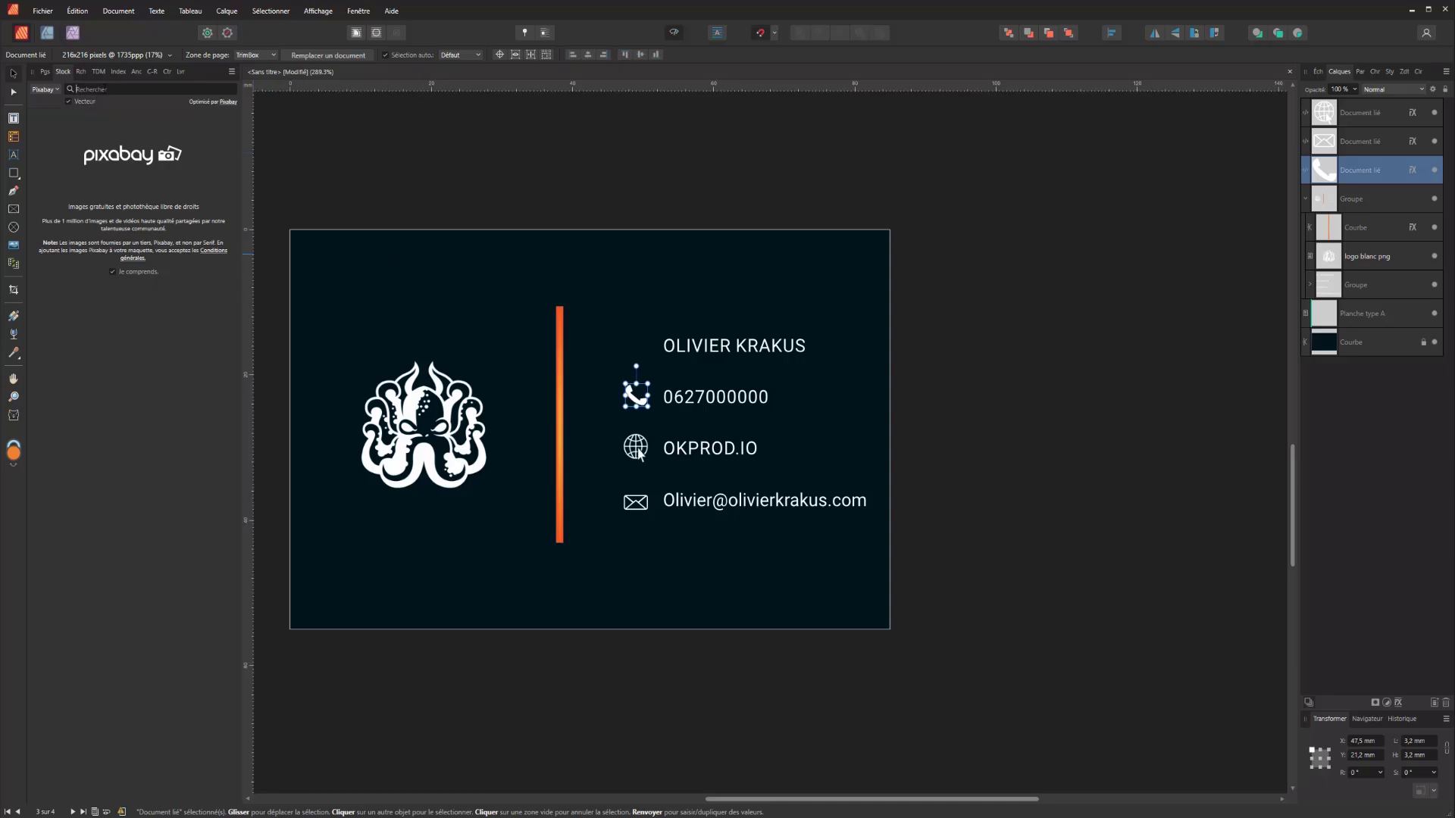
- Search the stock images for "nom", "name" and "pictogramme", and look through the pictograms for a name icon
{"action": "type", "text": "nom"}
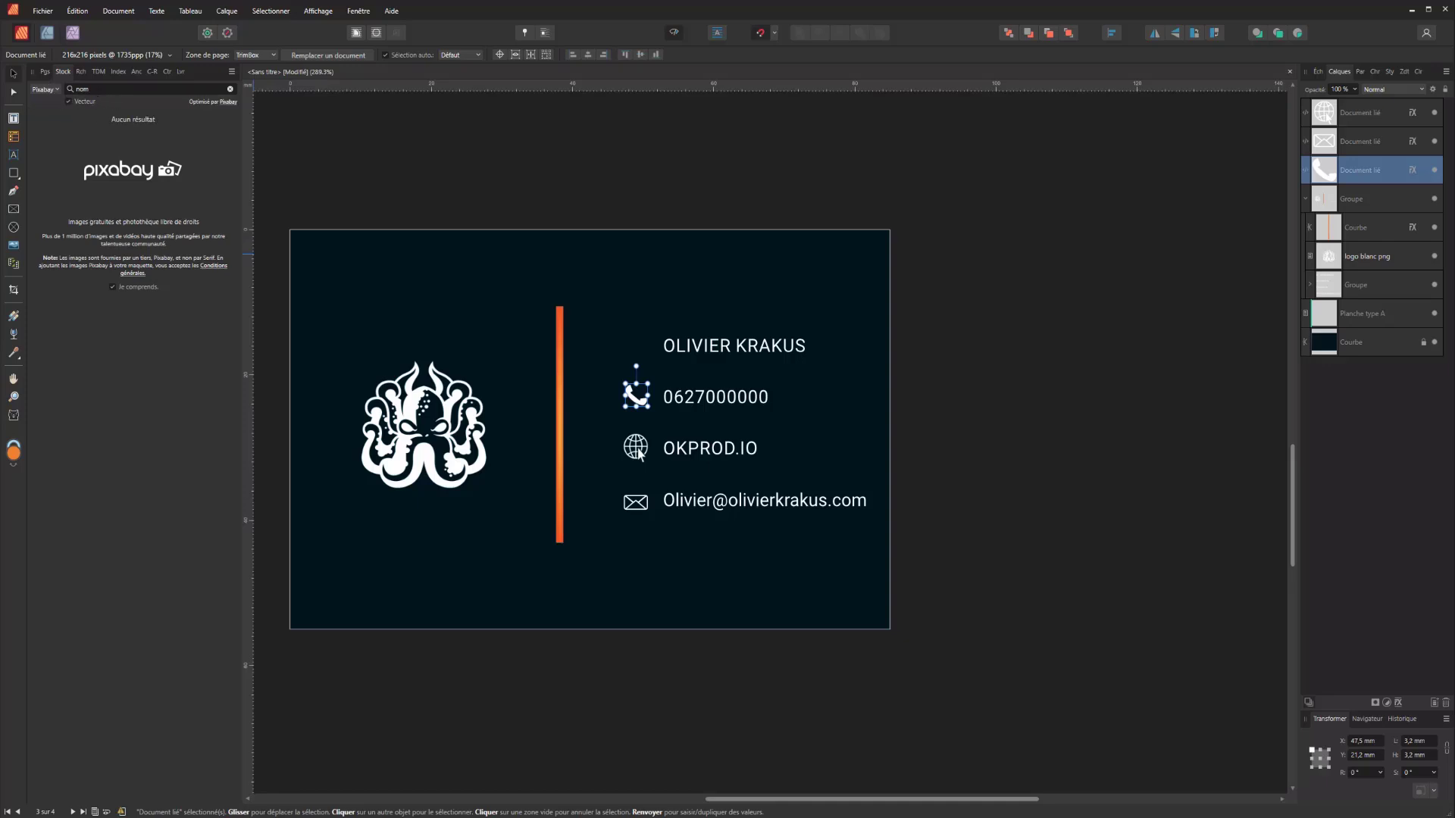
{"action": "type", "text": "name"}
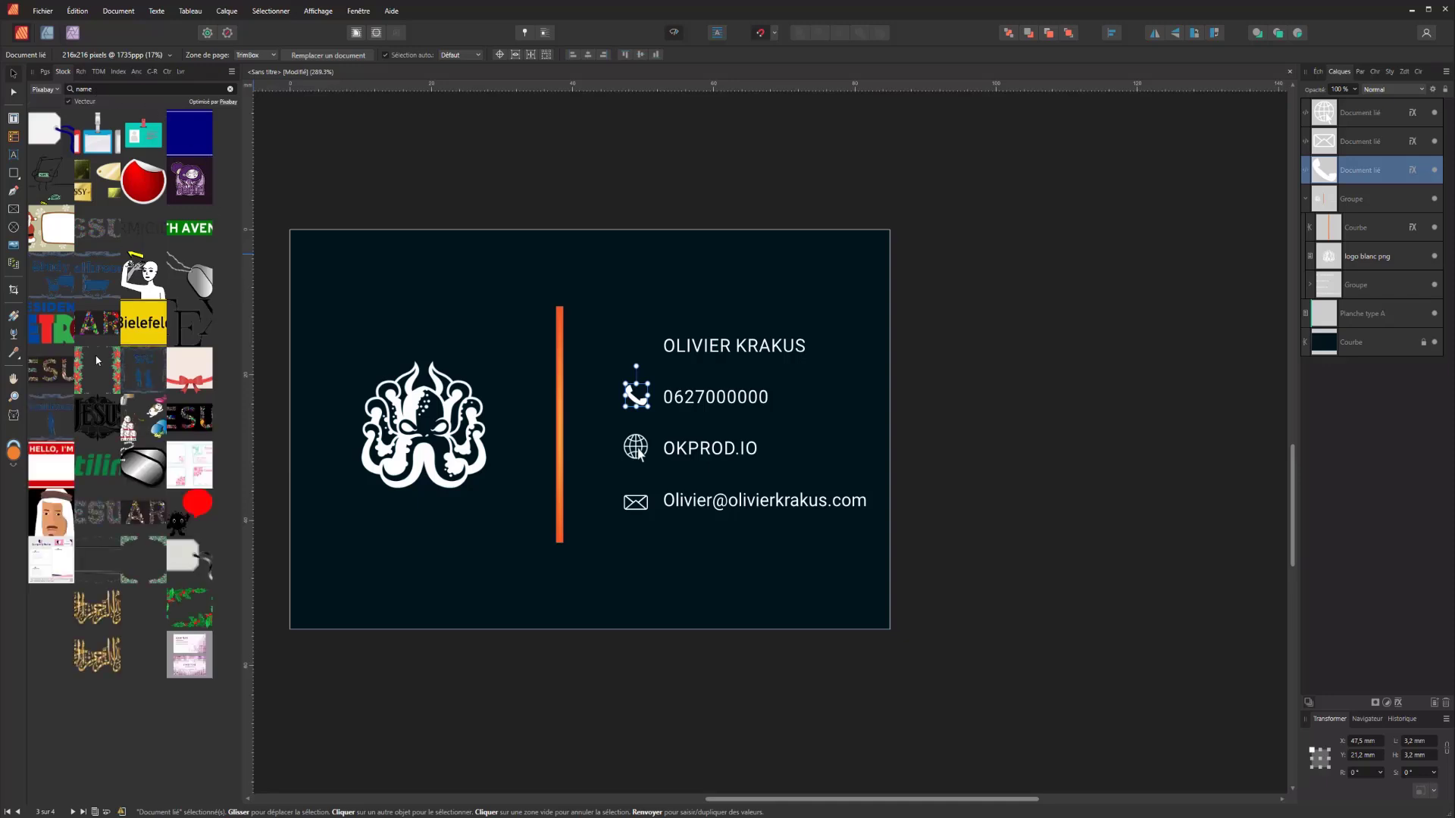
{"action": "left_click", "coordinate": [98, 89]}
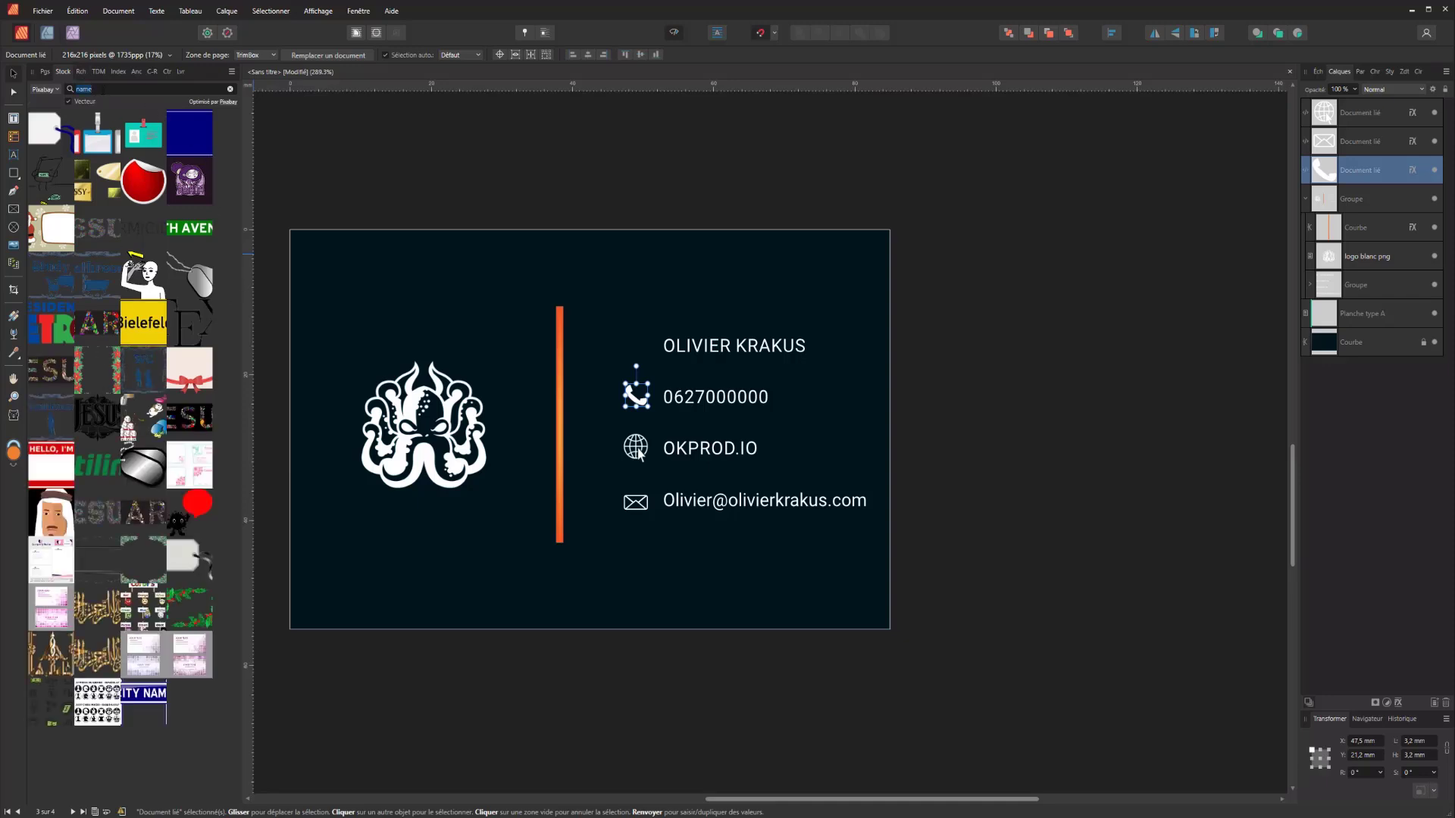
{"action": "type", "text": "picto"}
{"action": "key", "text": "Return"}
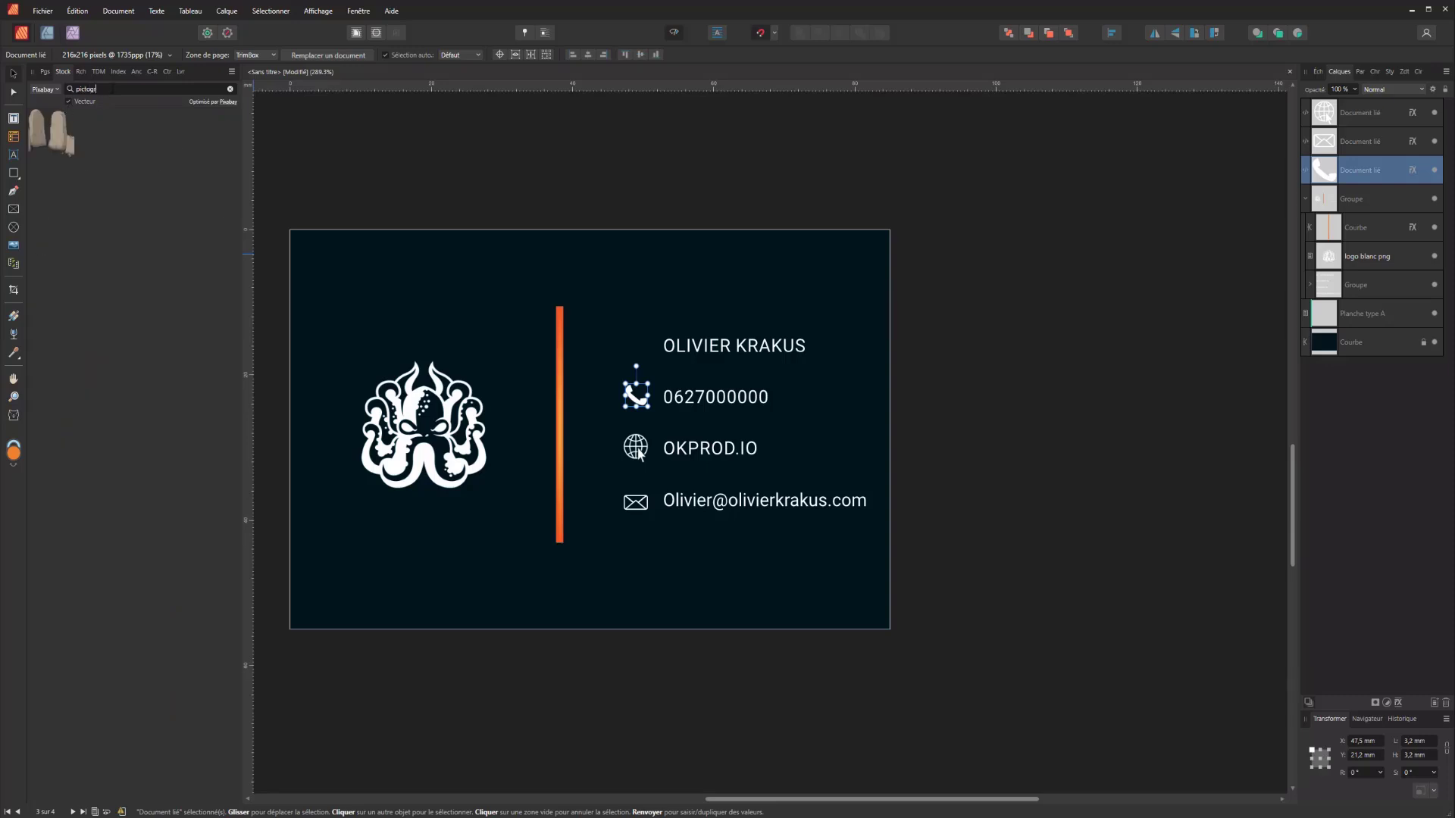
{"action": "type", "text": "gramme"}
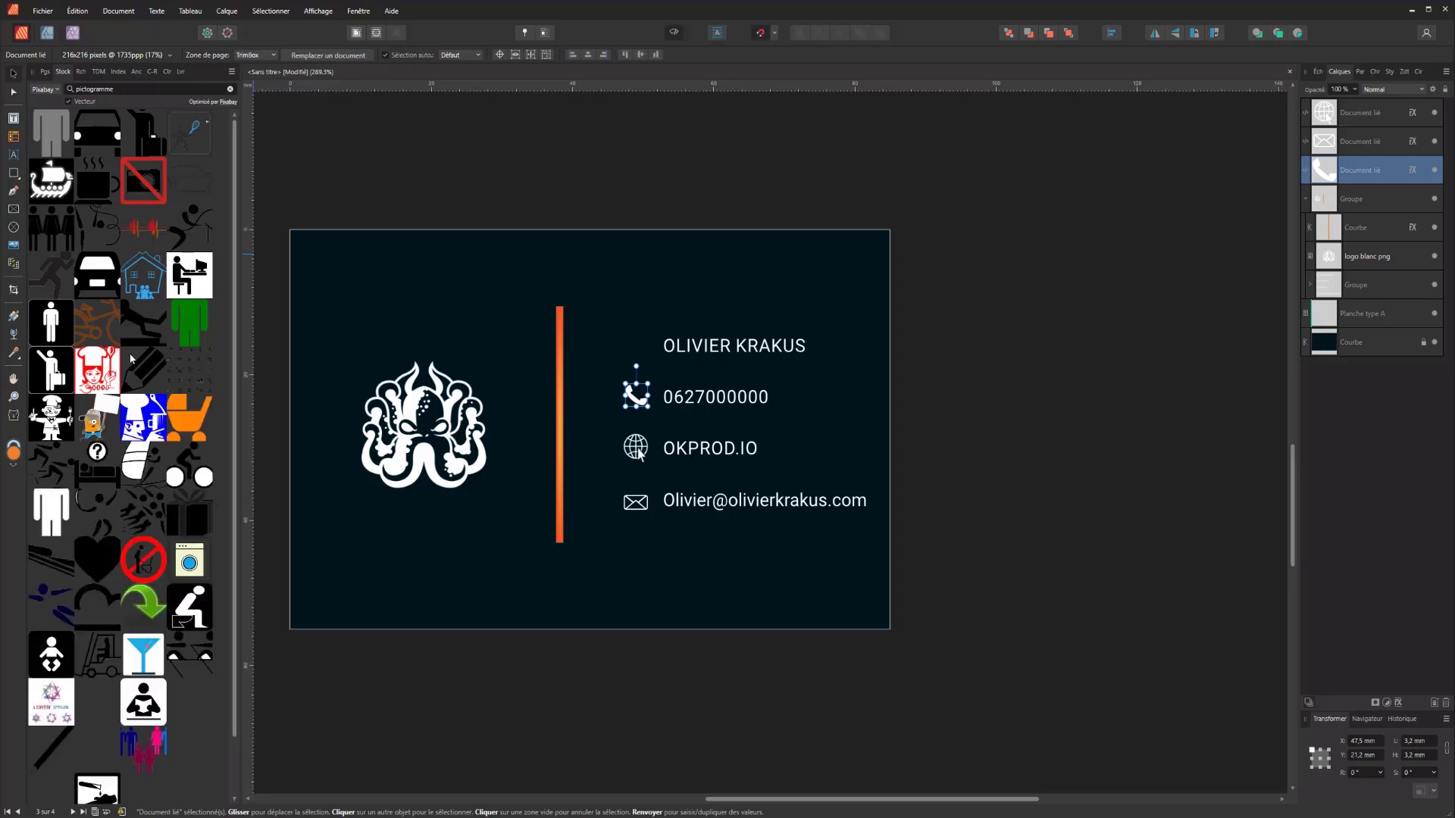
{"action": "scroll", "coordinate": [93, 601], "scroll_direction": "down", "scroll_amount": 2}
{"action": "scroll", "coordinate": [92, 601], "scroll_direction": "down", "scroll_amount": 2}
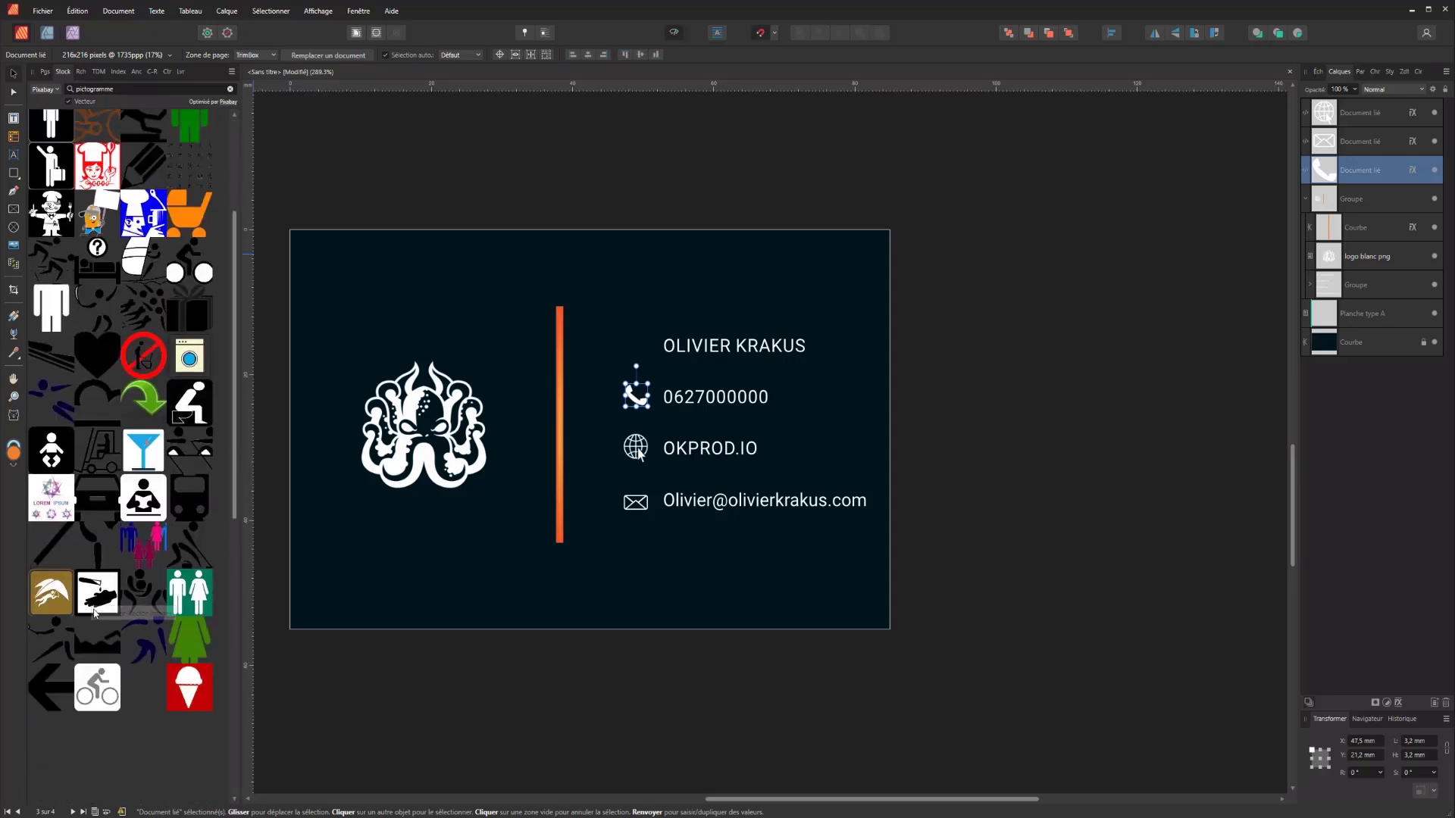
{"action": "scroll", "coordinate": [92, 601], "scroll_direction": "up", "scroll_amount": 2}
{"action": "scroll", "coordinate": [93, 577], "scroll_direction": "up", "scroll_amount": 1}
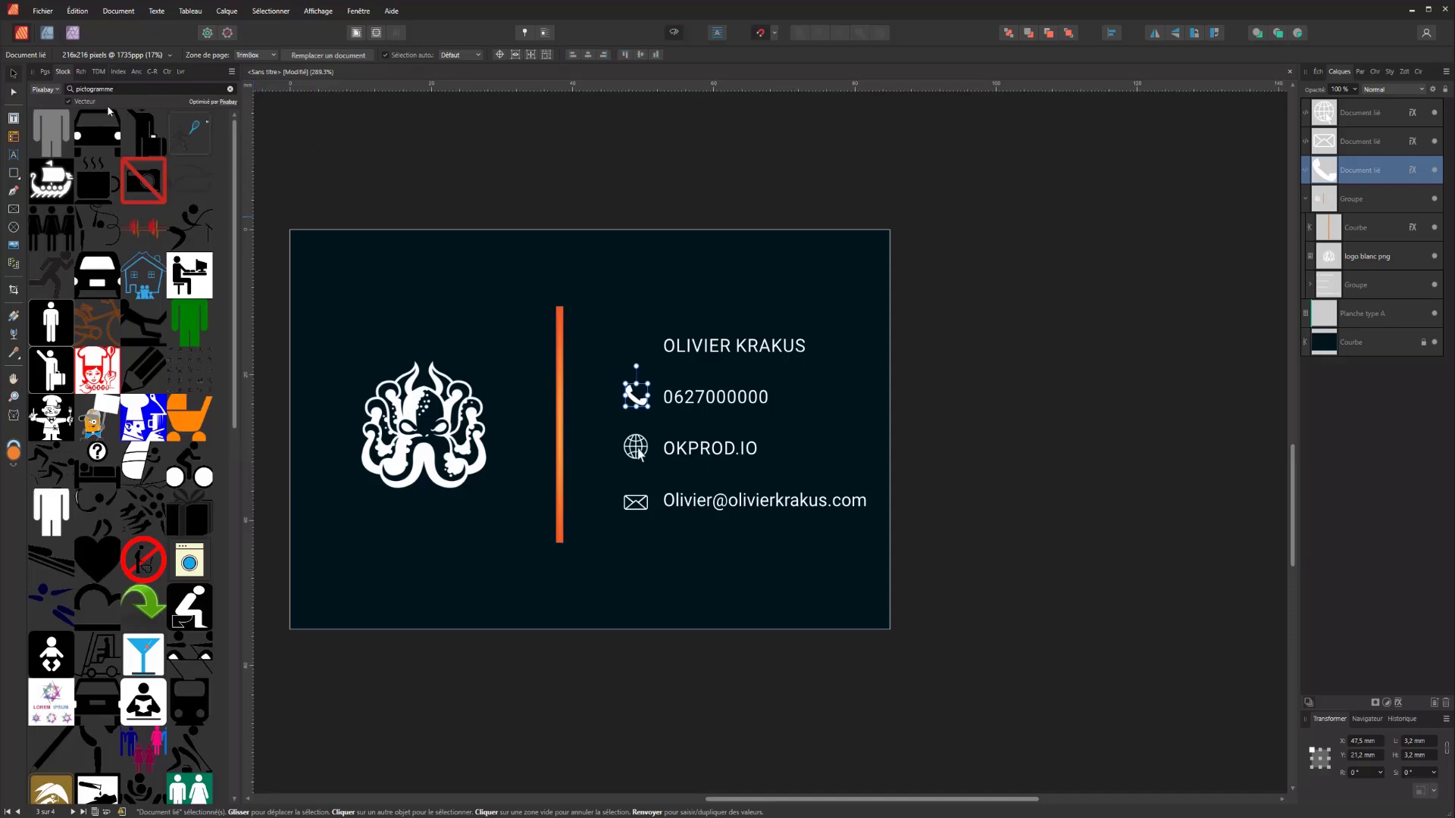
- Place the coffee cup pictogram in front of the name line and give it a white colour overlay, CMYK 0, 0, 0, 0
{"action": "left_click_drag", "start_coordinate": [96, 199], "coordinate": [655, 361]}
{"action": "left_click_drag", "start_coordinate": [938, 644], "coordinate": [640, 342]}
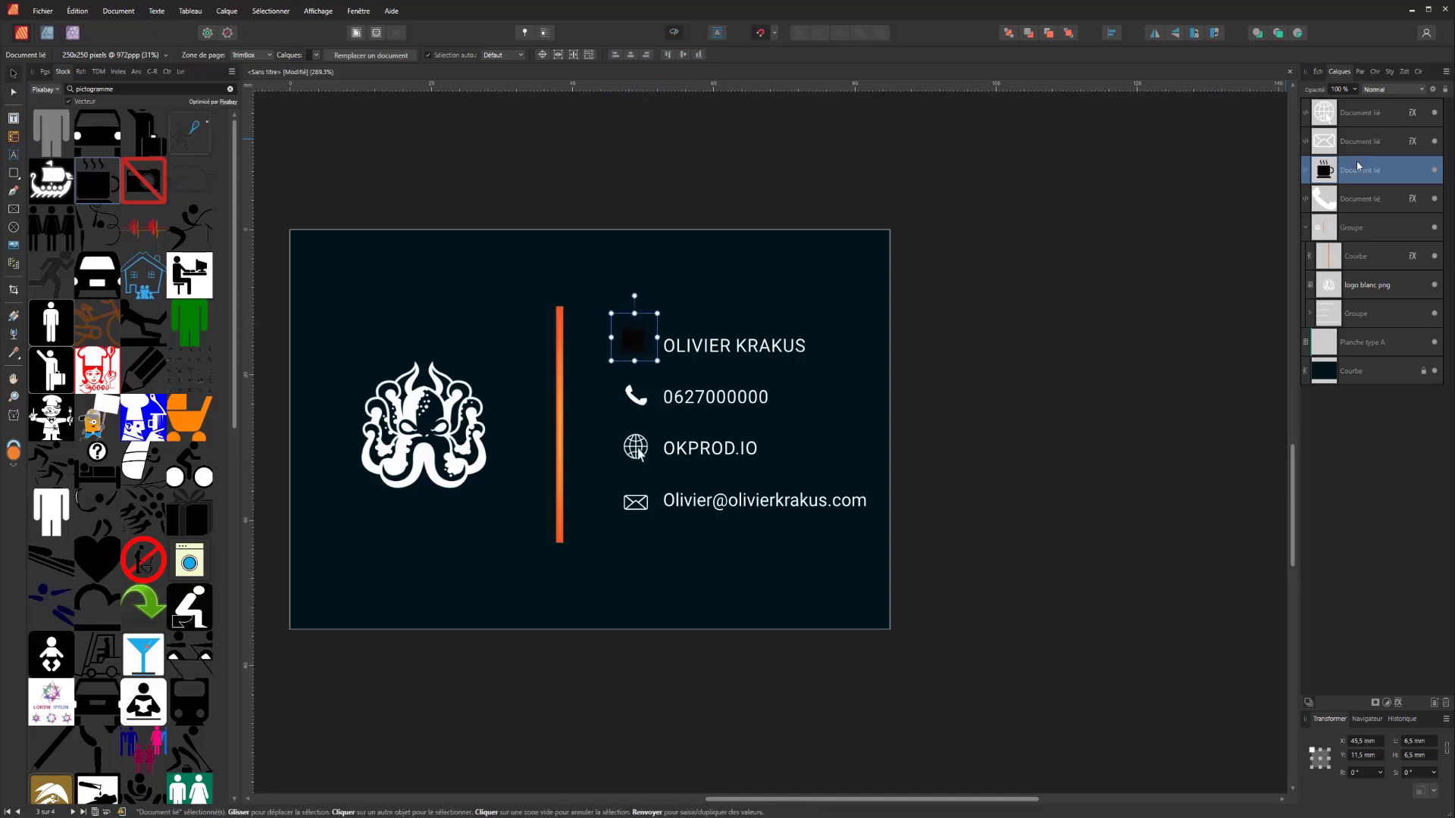
{"action": "left_click", "coordinate": [1398, 705]}
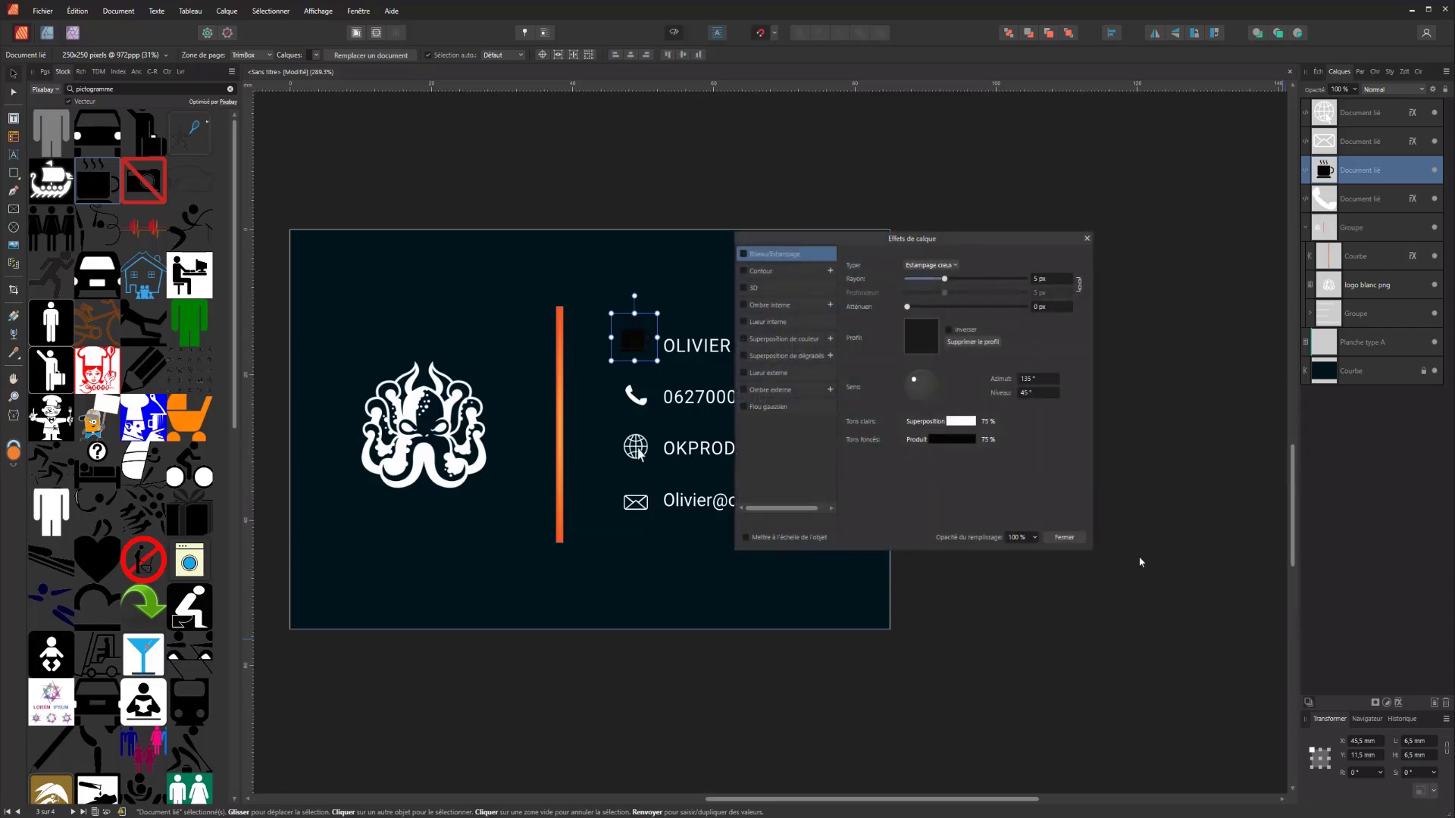
{"action": "left_click", "coordinate": [778, 343]}
{"action": "left_click", "coordinate": [924, 293]}
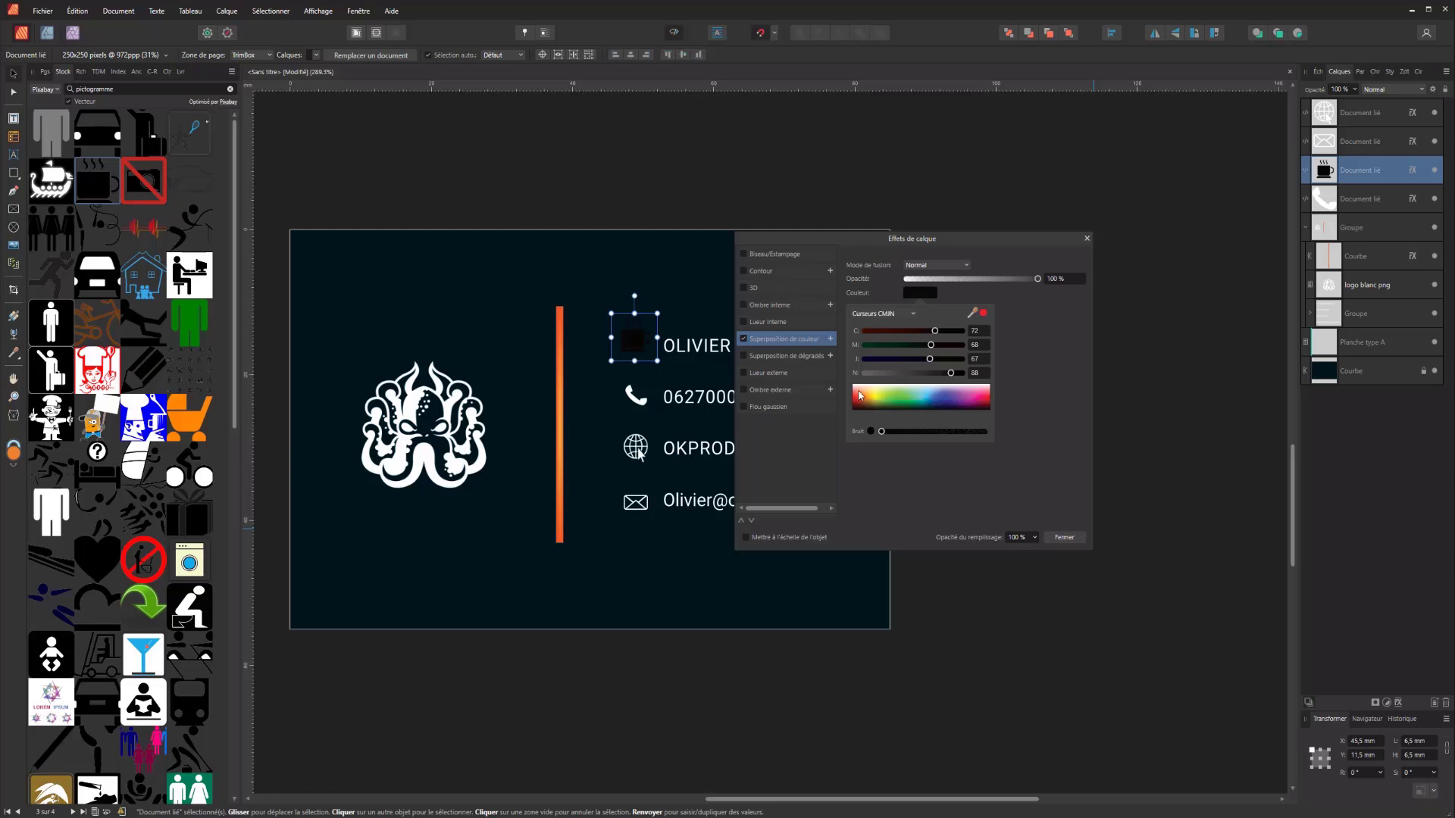
{"action": "left_click_drag", "start_coordinate": [866, 405], "coordinate": [820, 365]}
{"action": "key", "text": "Return"}
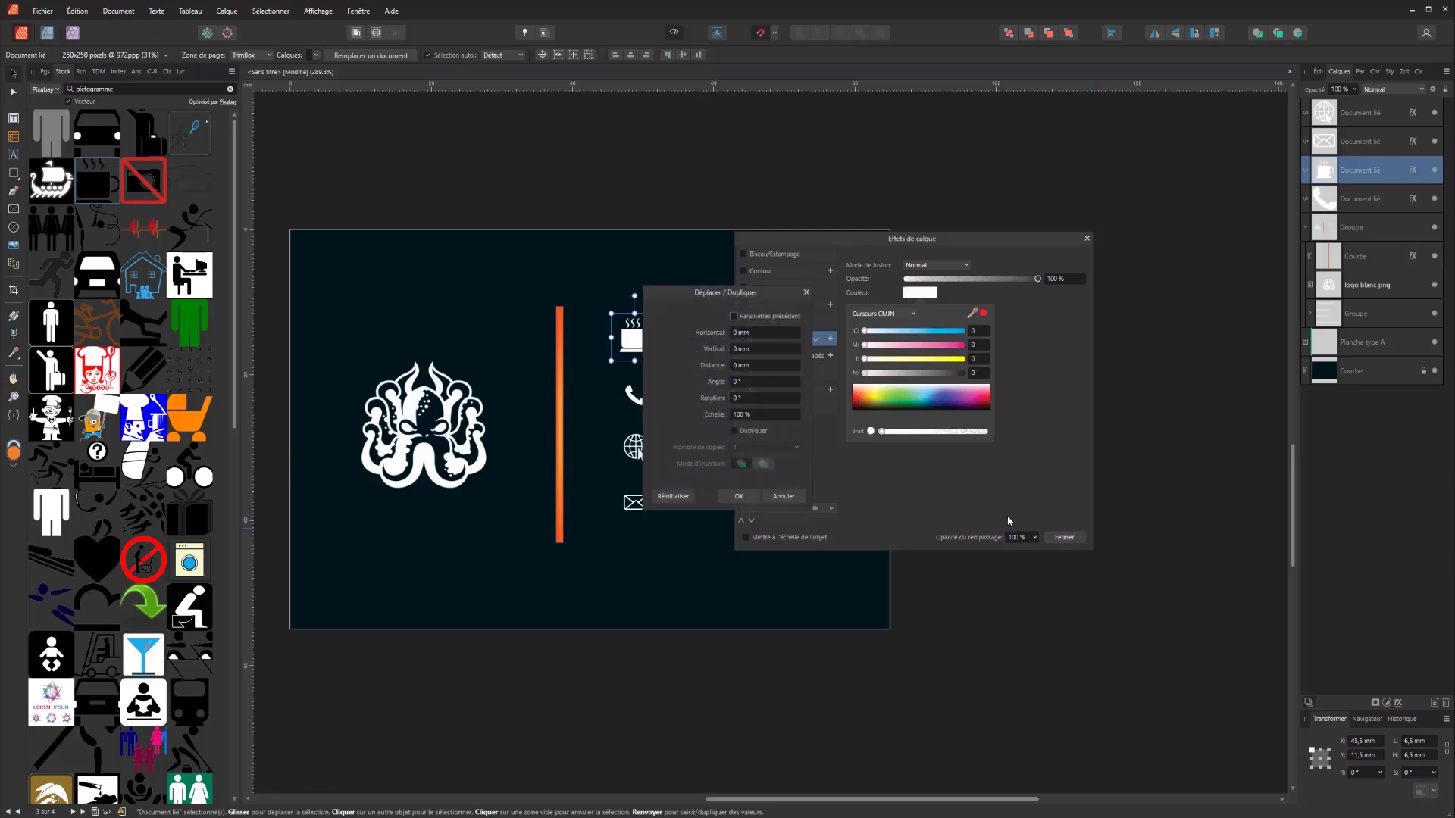
{"action": "left_click", "coordinate": [771, 496]}
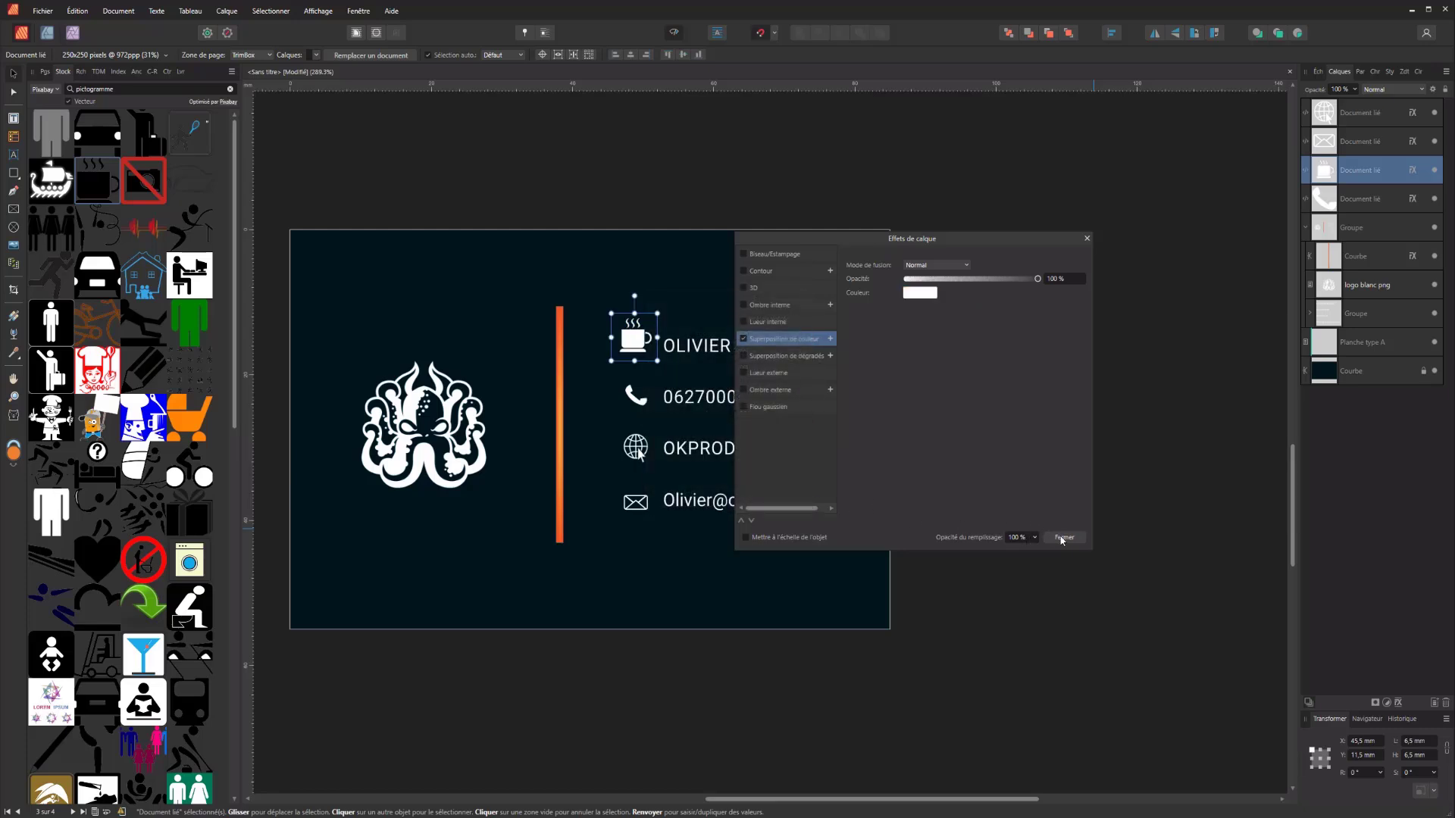
{"action": "left_click", "coordinate": [1063, 537]}
- Scale the cup icon to about 4.3 mm and align the four contact icons on their horizontal centres
{"action": "scroll", "coordinate": [637, 485], "scroll_direction": "up", "scroll_amount": 2}
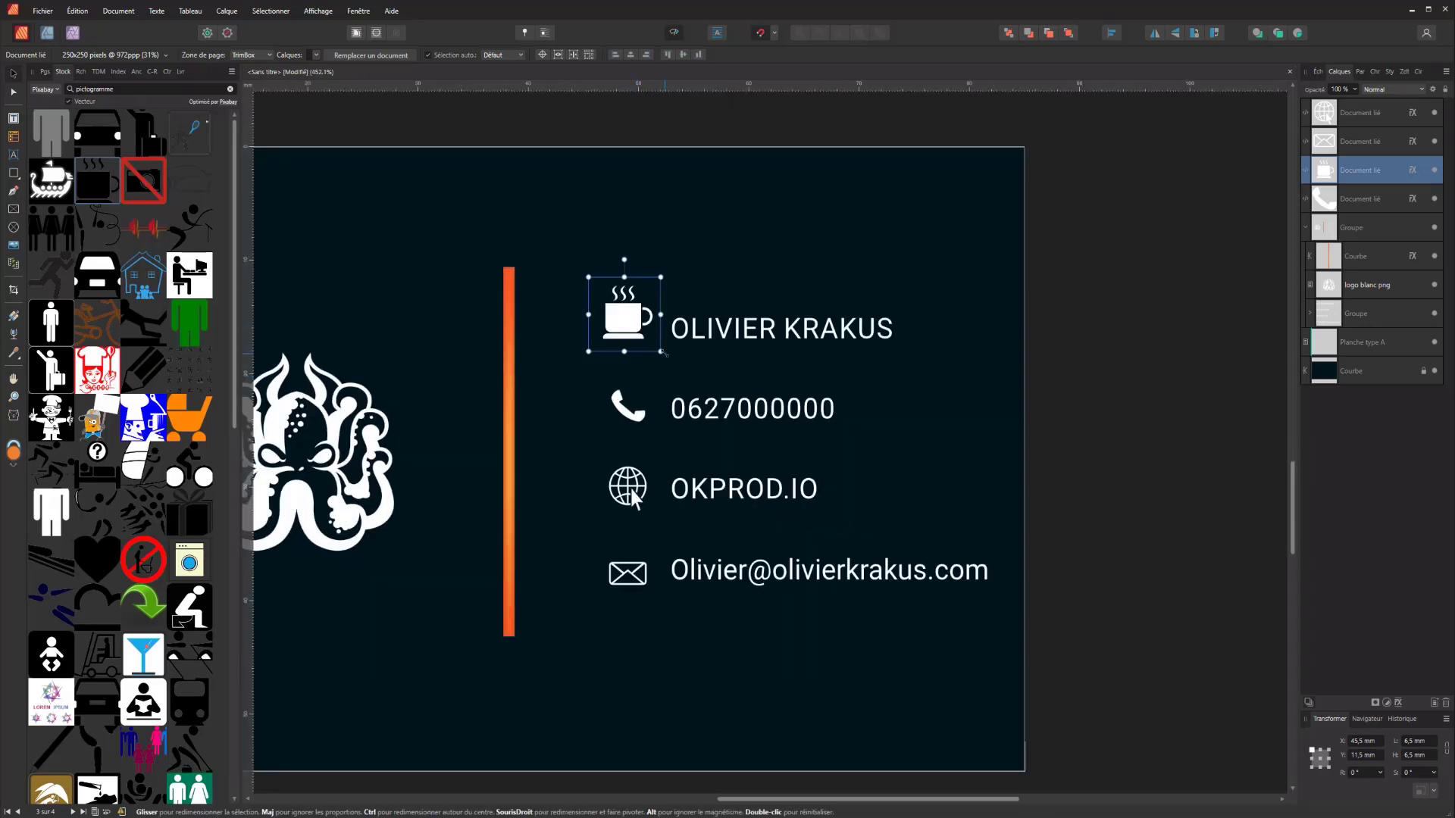
{"action": "left_click_drag", "start_coordinate": [663, 353], "coordinate": [627, 317]}
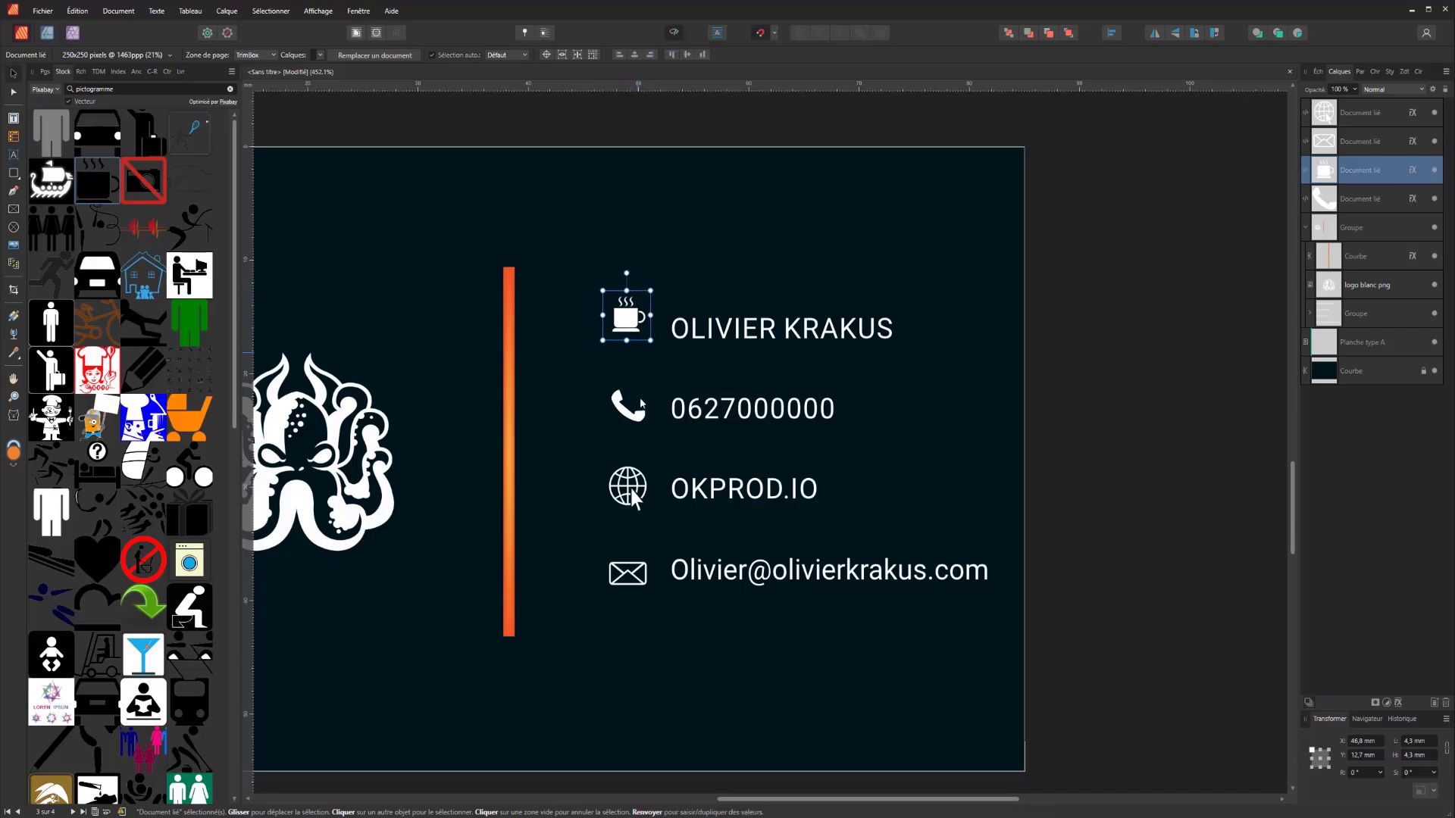
{"action": "left_click", "coordinate": [628, 407], "text": "shift"}
{"action": "left_click", "coordinate": [627, 487], "text": "shift"}
{"action": "left_click", "coordinate": [627, 573], "text": "shift"}
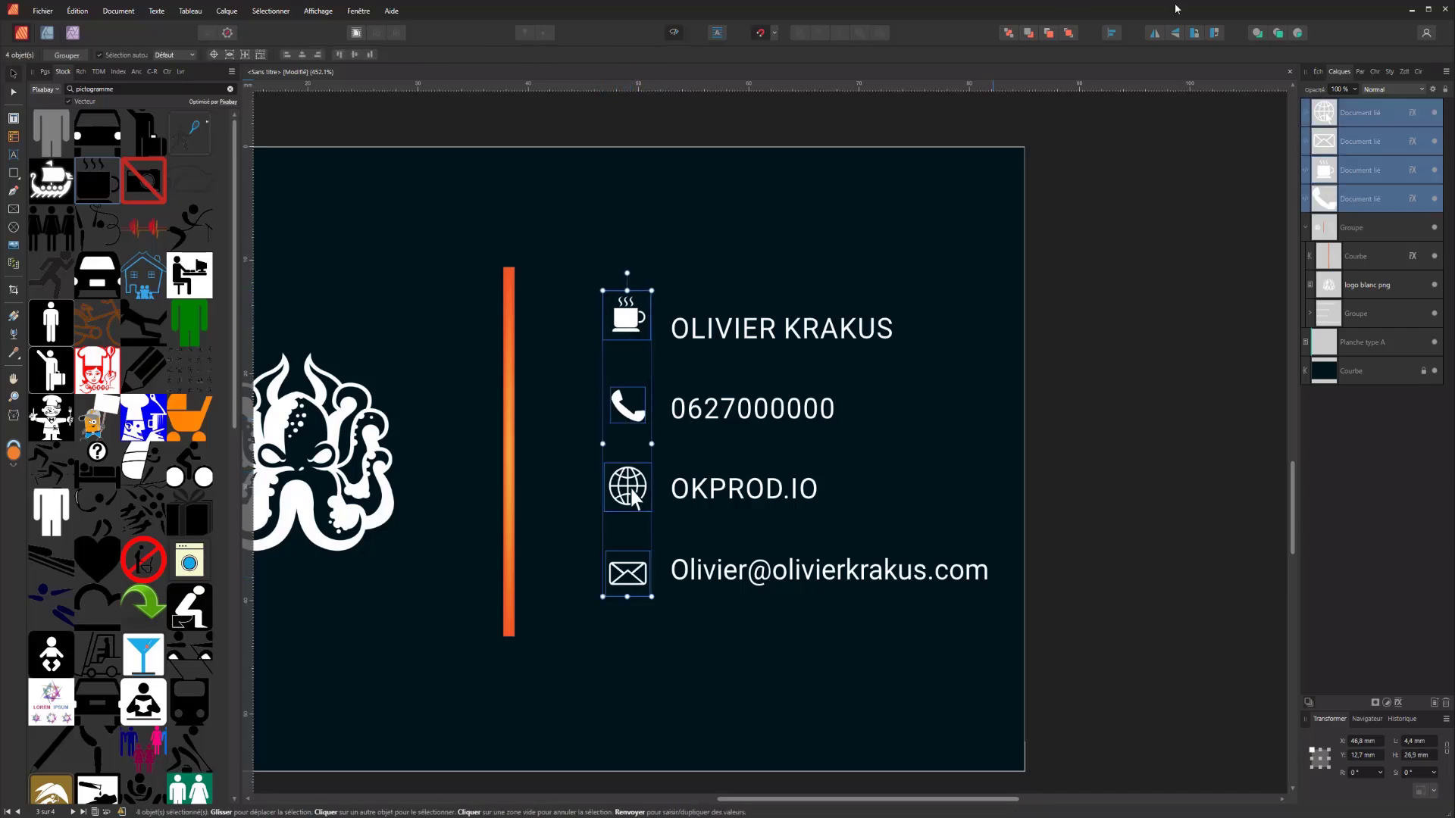
{"action": "left_click", "coordinate": [1110, 32]}
{"action": "left_click", "coordinate": [1136, 71]}
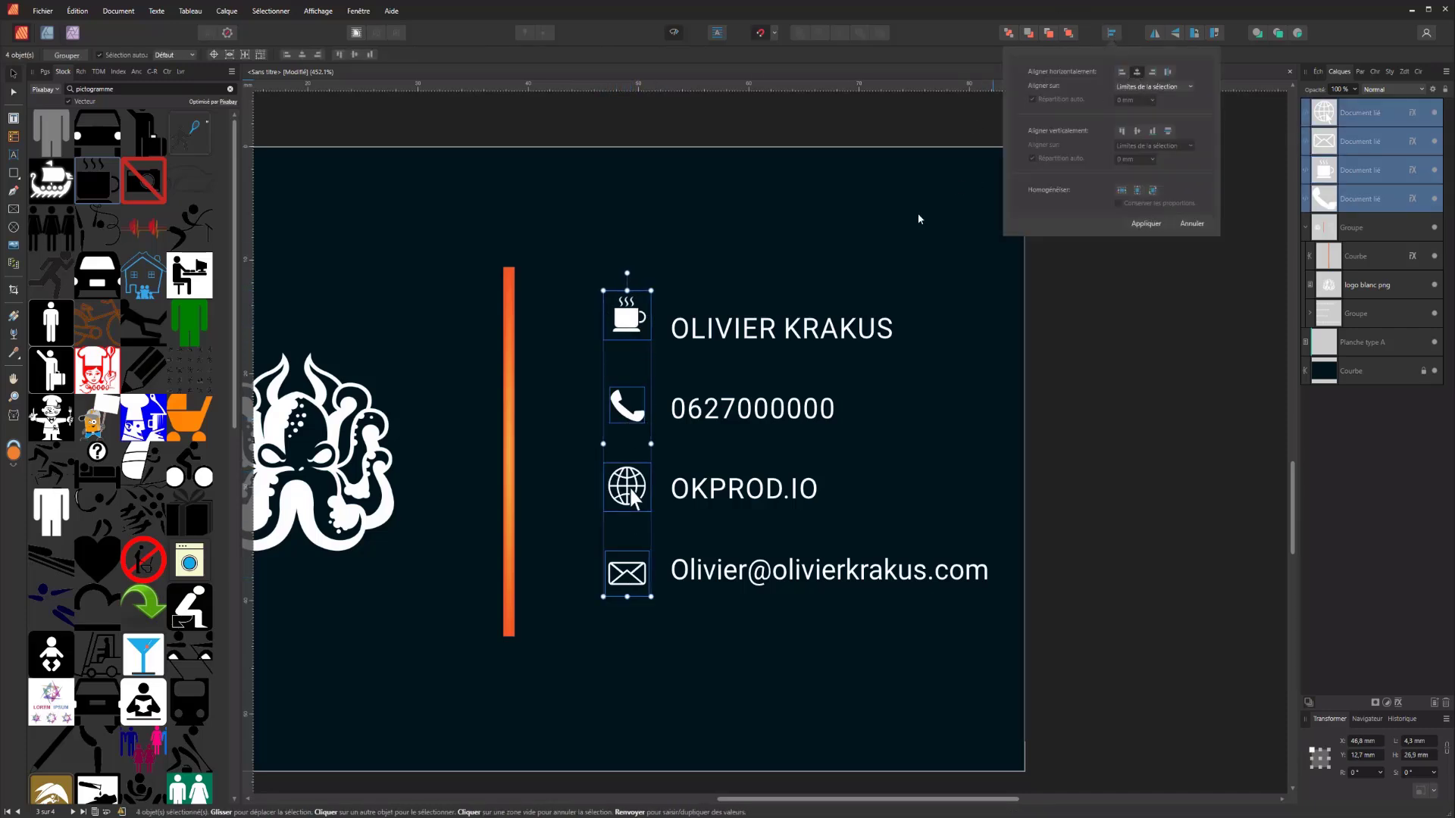
{"action": "left_click", "coordinate": [704, 254]}
- Lower the cup icon to Y about 13.5 mm so it lines up with the name text
{"action": "left_click", "coordinate": [702, 329]}
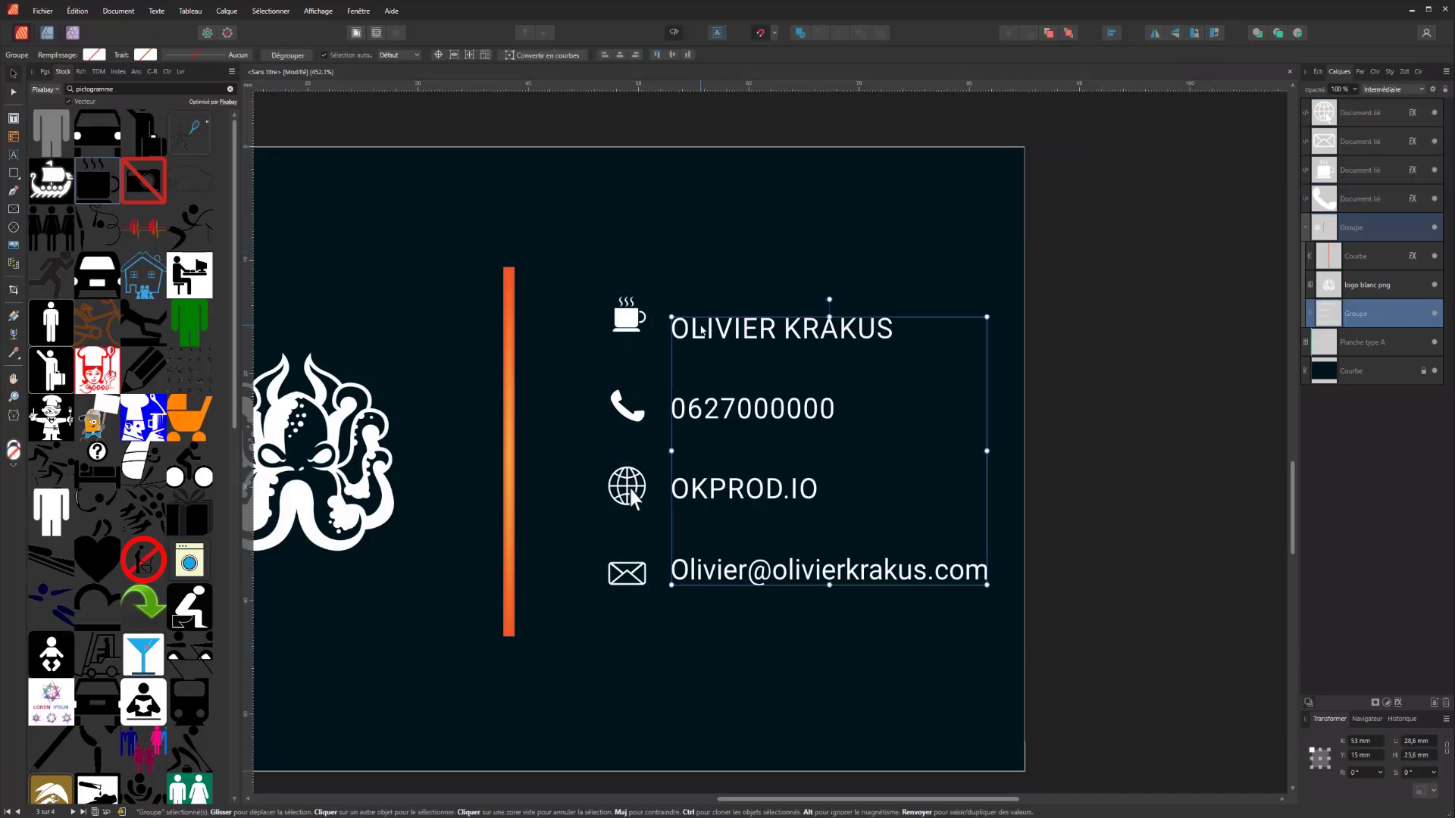
{"action": "left_click", "coordinate": [623, 322]}
{"action": "left_click_drag", "start_coordinate": [625, 322], "coordinate": [628, 330]}
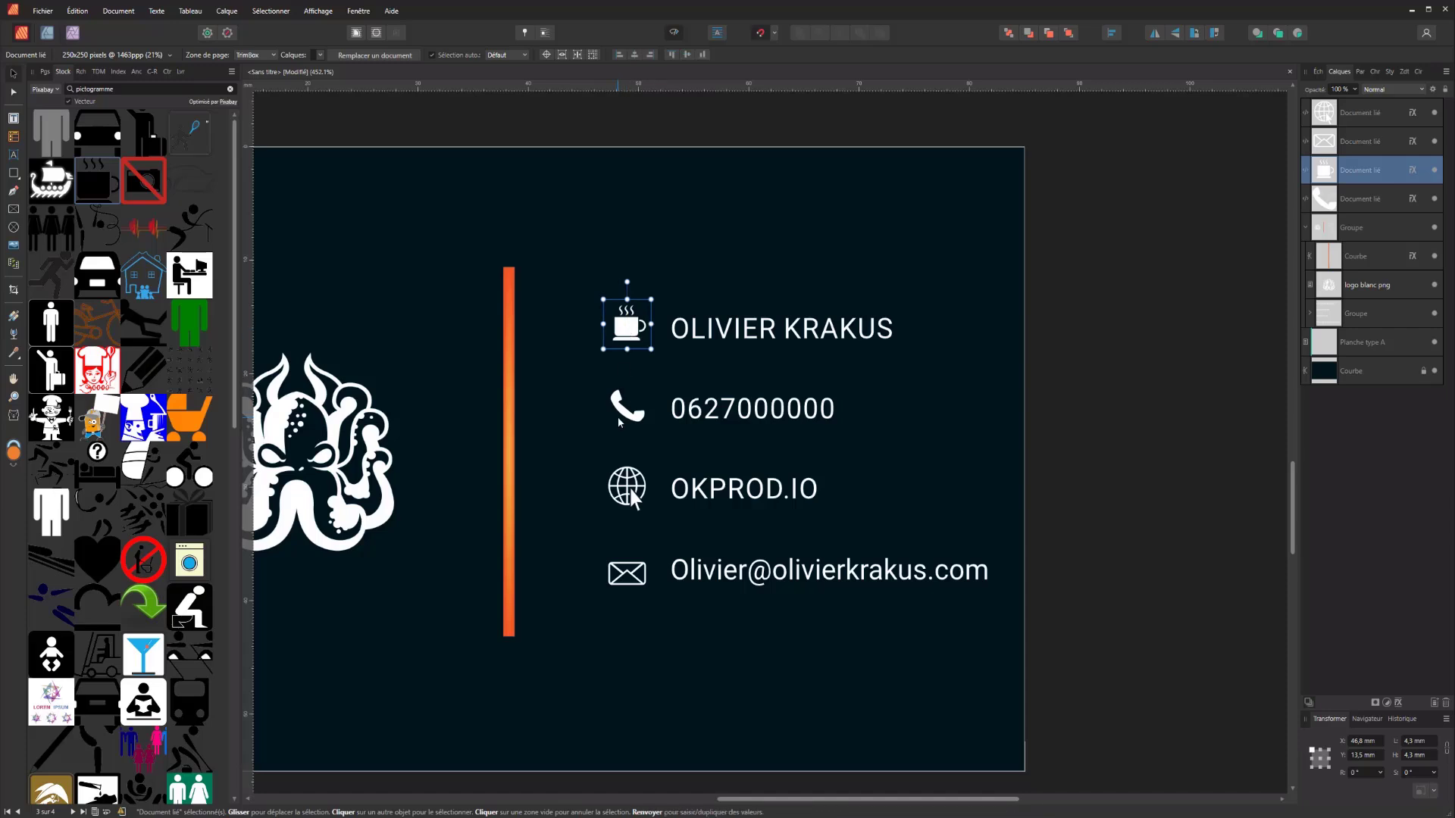
{"action": "left_click", "coordinate": [986, 298]}
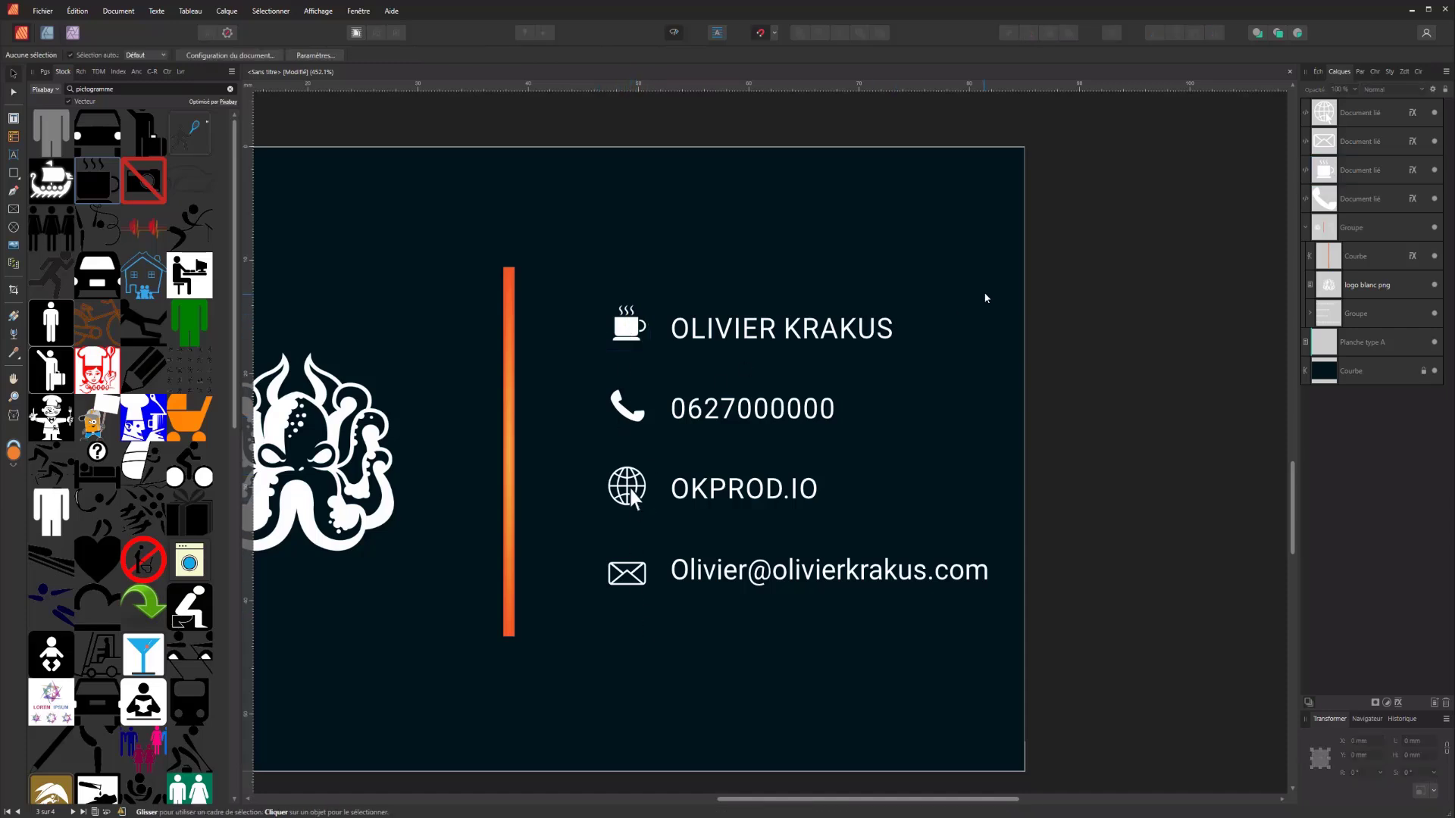
- Move the four icon layers into the nested group that holds the contact texts
{"action": "left_click", "coordinate": [1373, 136]}
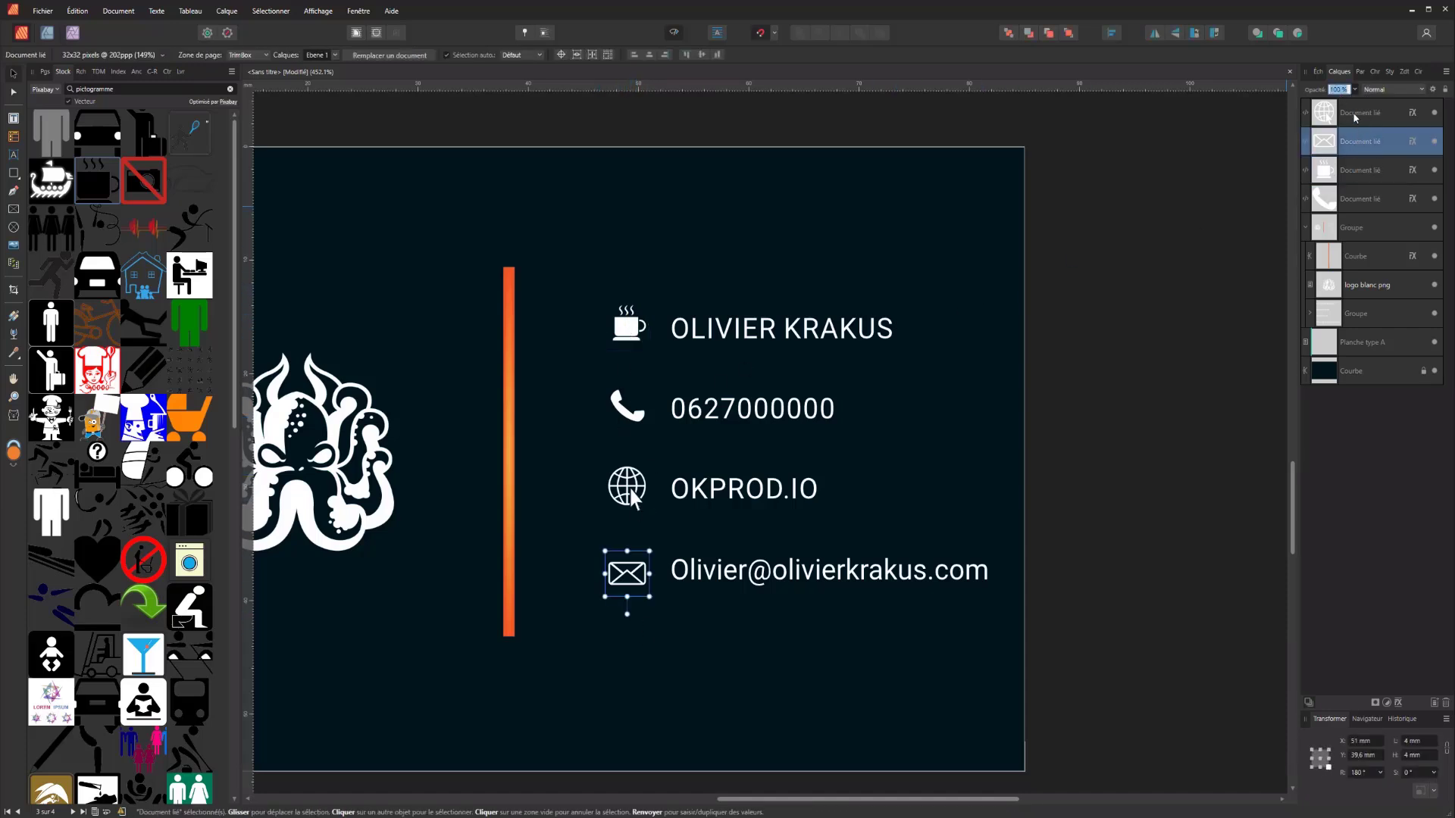
{"action": "left_click", "coordinate": [1356, 115]}
{"action": "left_click", "coordinate": [1347, 231], "text": "shift"}
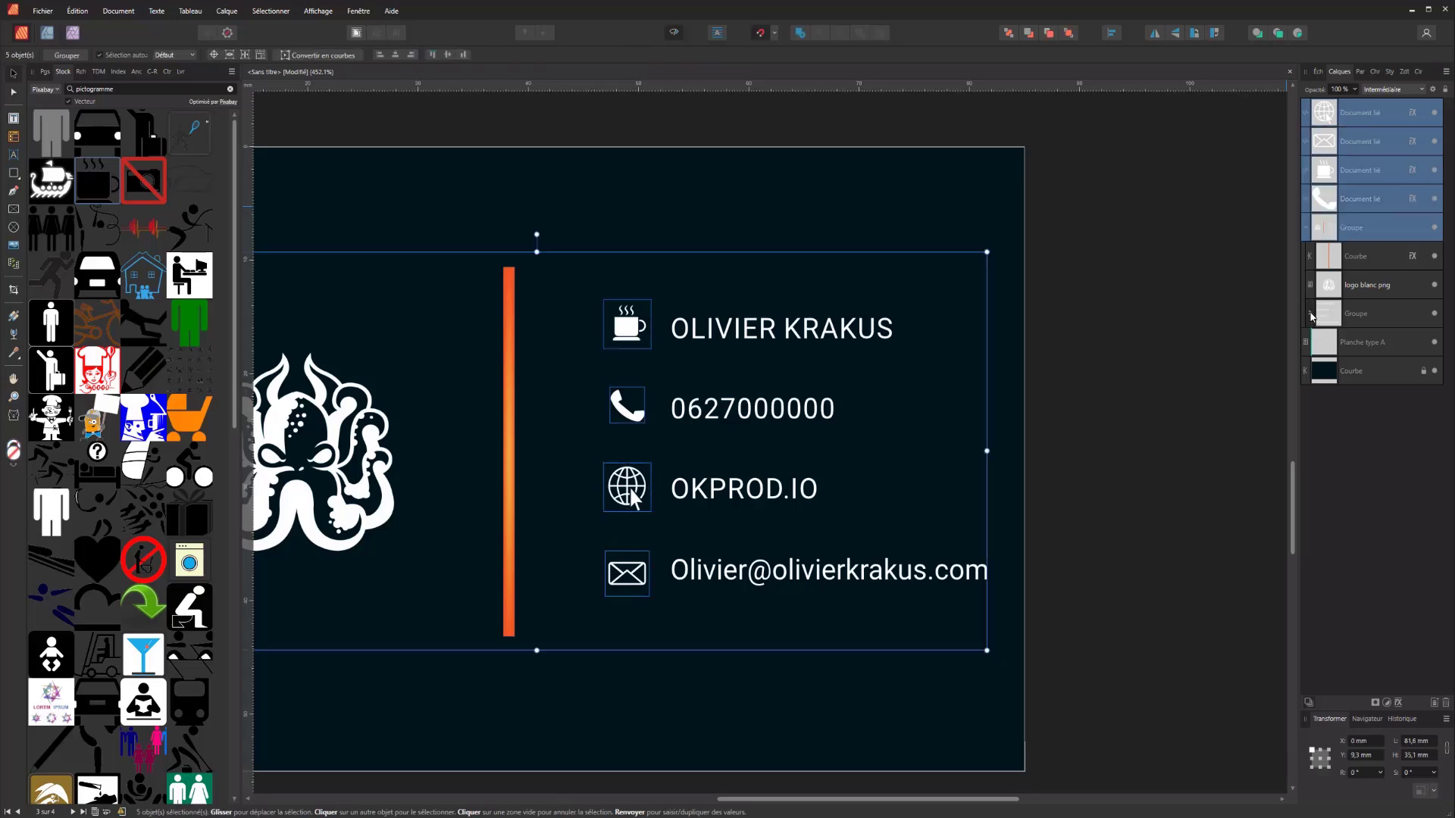
{"action": "left_click", "coordinate": [1348, 228]}
{"action": "left_click", "coordinate": [1352, 200]}
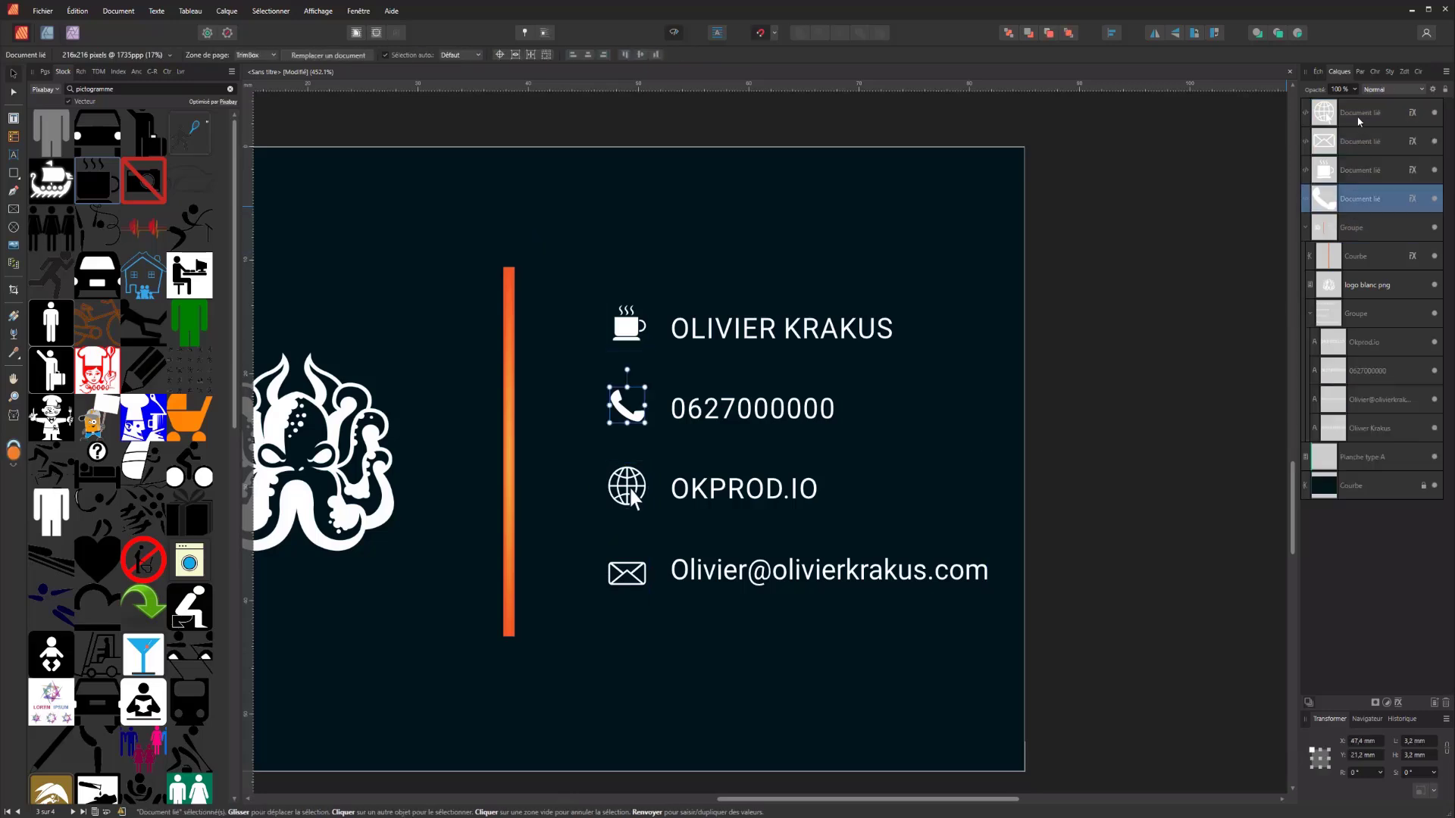
{"action": "left_click", "coordinate": [1357, 118], "text": "shift"}
{"action": "left_click_drag", "start_coordinate": [1321, 200], "coordinate": [1327, 328]}
- Try moving the combined group of icons and contact texts, undo the move and deselect the group
{"action": "mouse_move", "coordinate": [755, 340]}
{"action": "left_mouse_down"}
{"action": "mouse_move", "coordinate": [685, 341]}
{"action": "mouse_move", "coordinate": [743, 352]}
{"action": "left_mouse_up"}
{"action": "key", "text": "ctrl+z"}
{"action": "scroll", "coordinate": [742, 353], "scroll_direction": "down", "scroll_amount": 4}
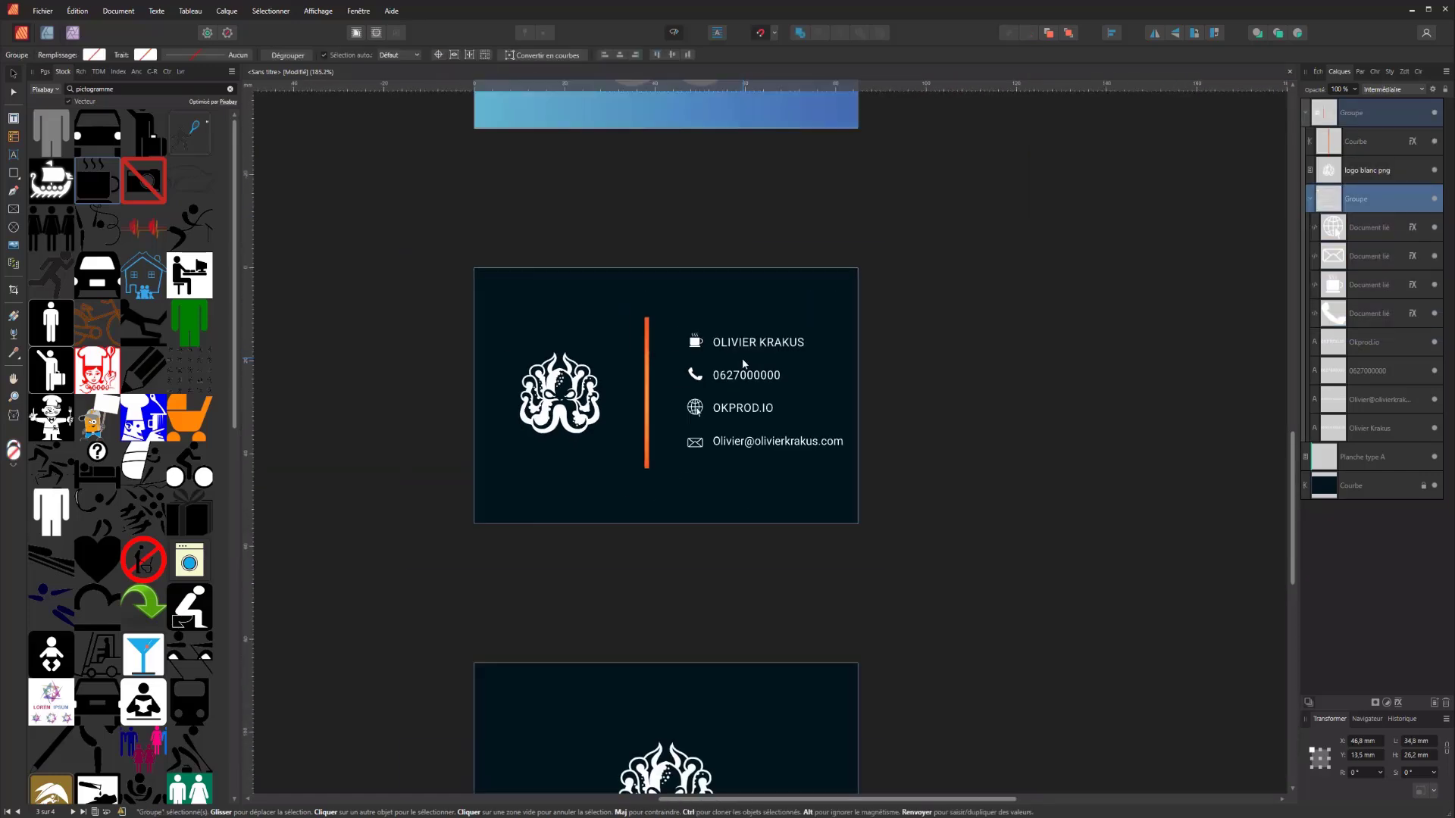
{"action": "scroll", "coordinate": [743, 366], "scroll_direction": "up", "scroll_amount": 1}
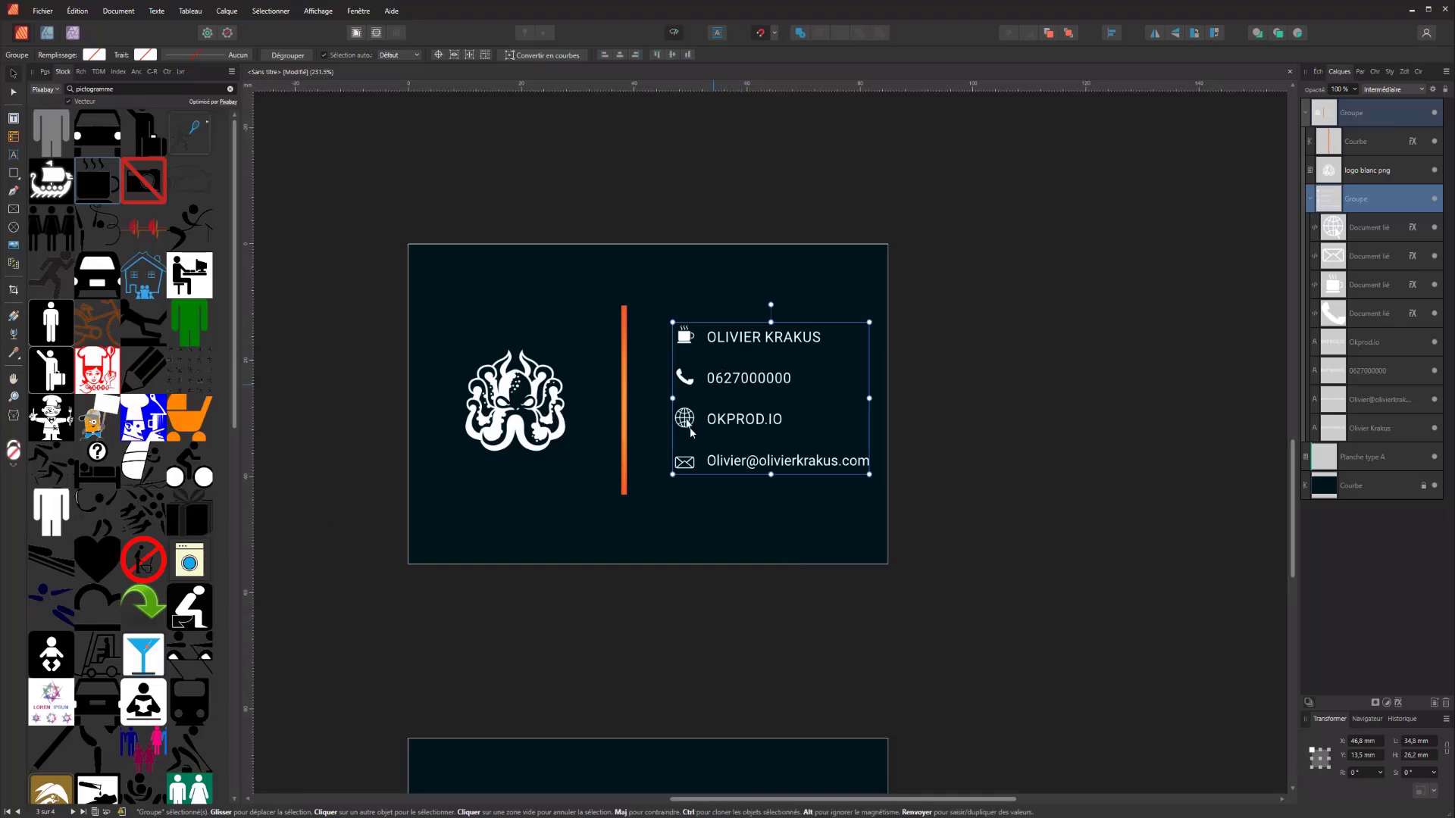
{"action": "left_click", "coordinate": [789, 267]}
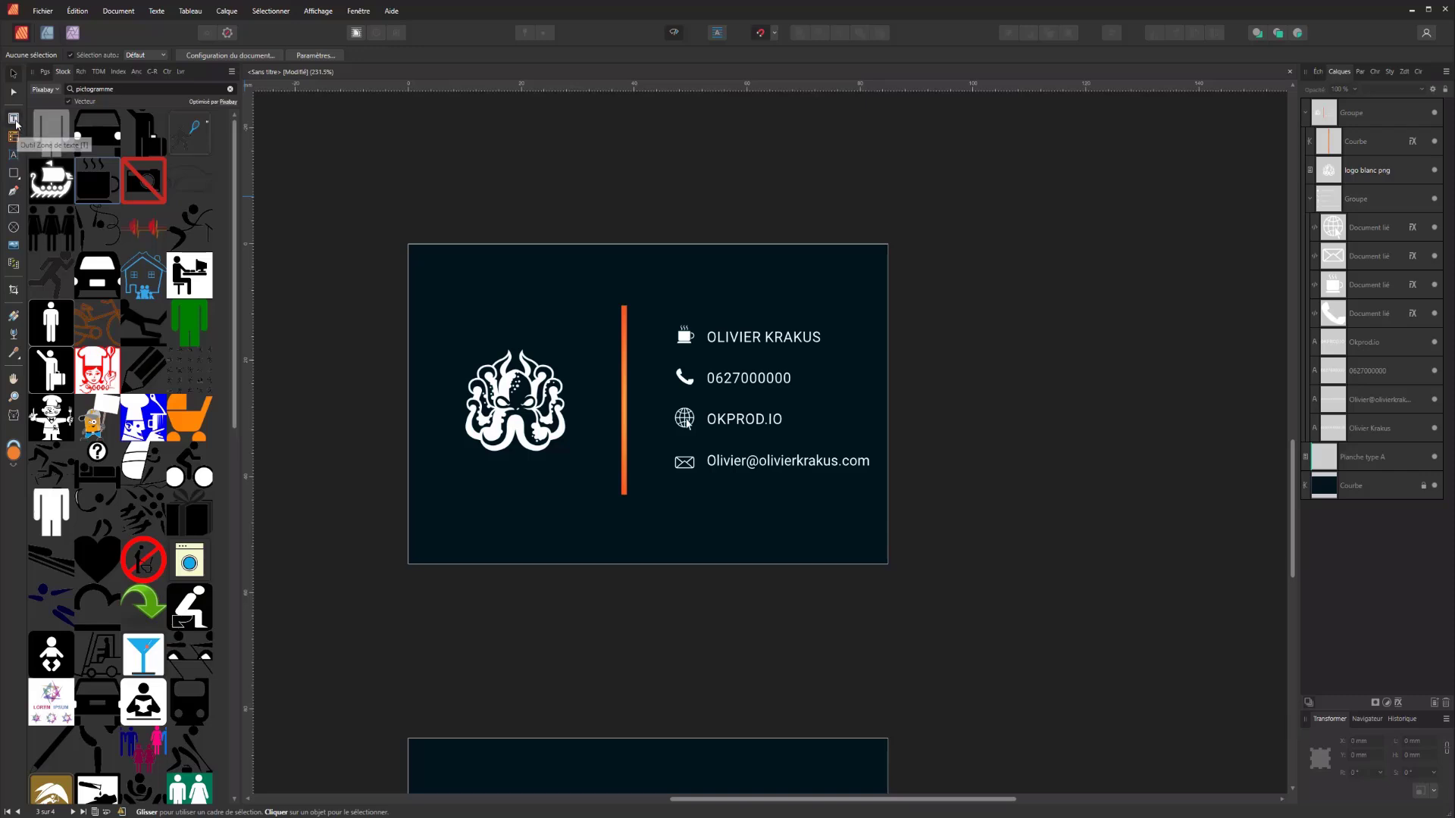
- Add the artistic text "OKPROD" below the orange separator on the dark contact side
{"action": "left_click", "coordinate": [14, 153]}
{"action": "left_click", "coordinate": [577, 530]}
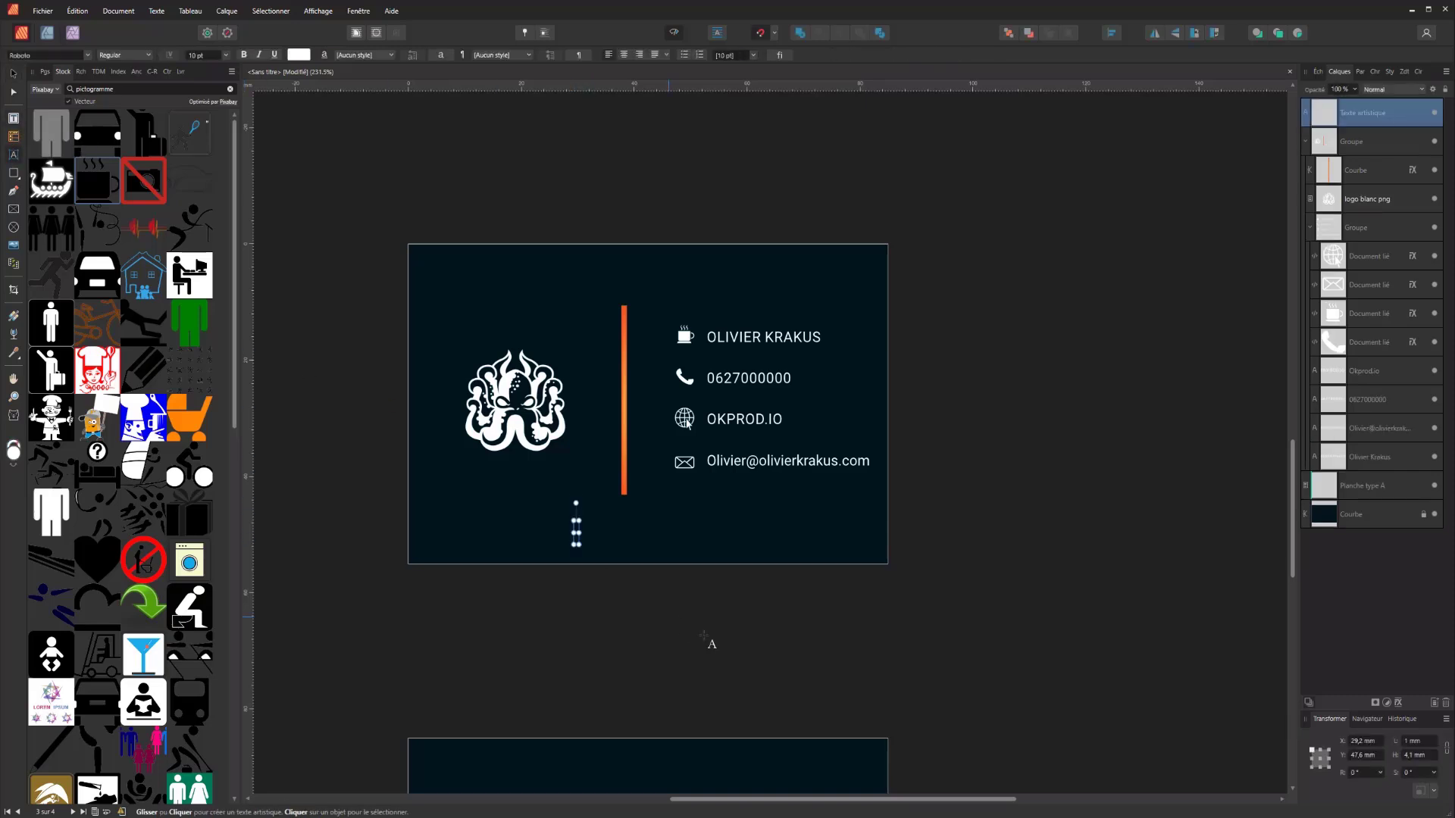
{"action": "type", "text": "OKPROD"}
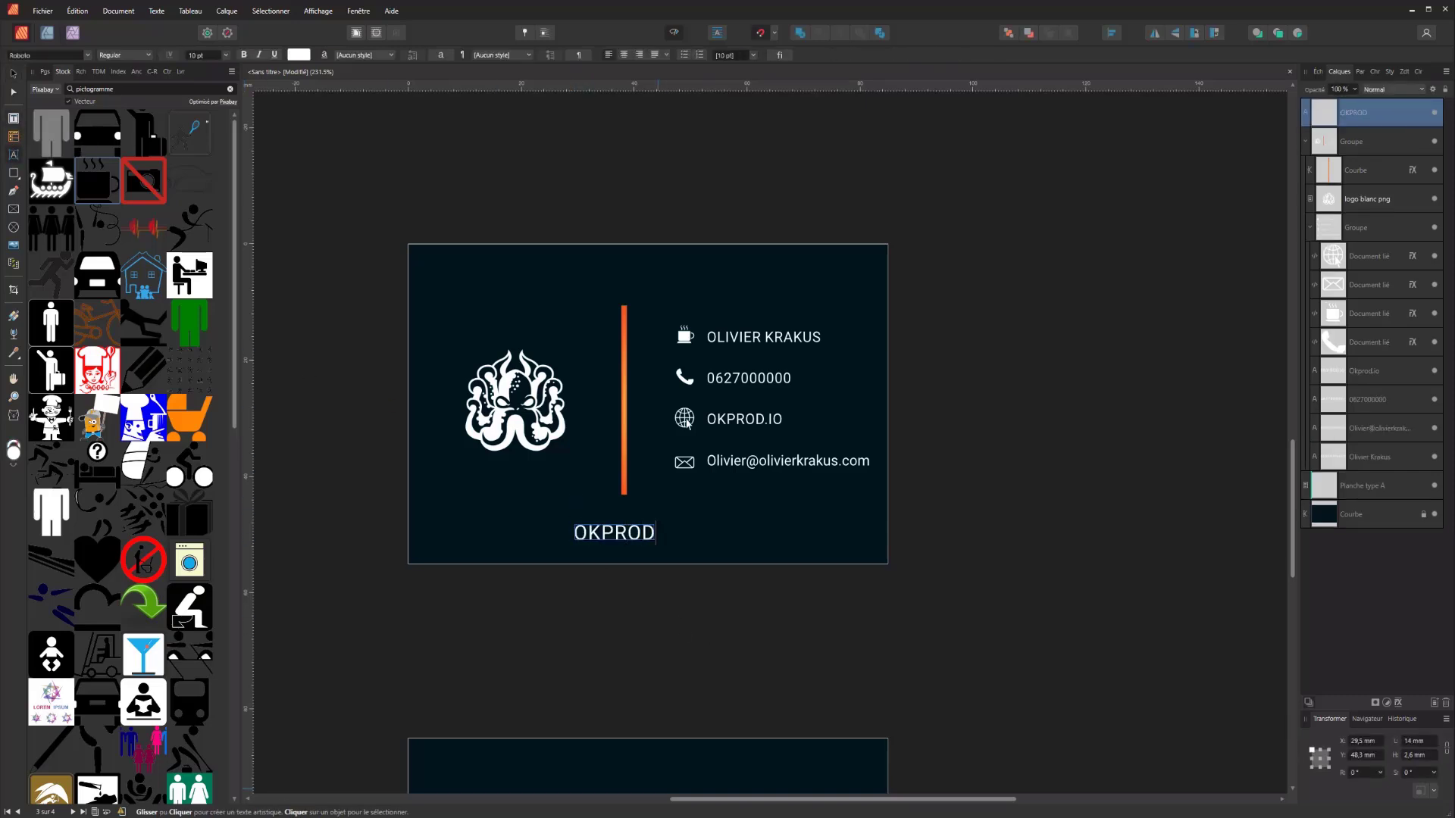
- Set the whole OKPROD text in Roboto Light
{"action": "key", "text": "ctrl+a"}
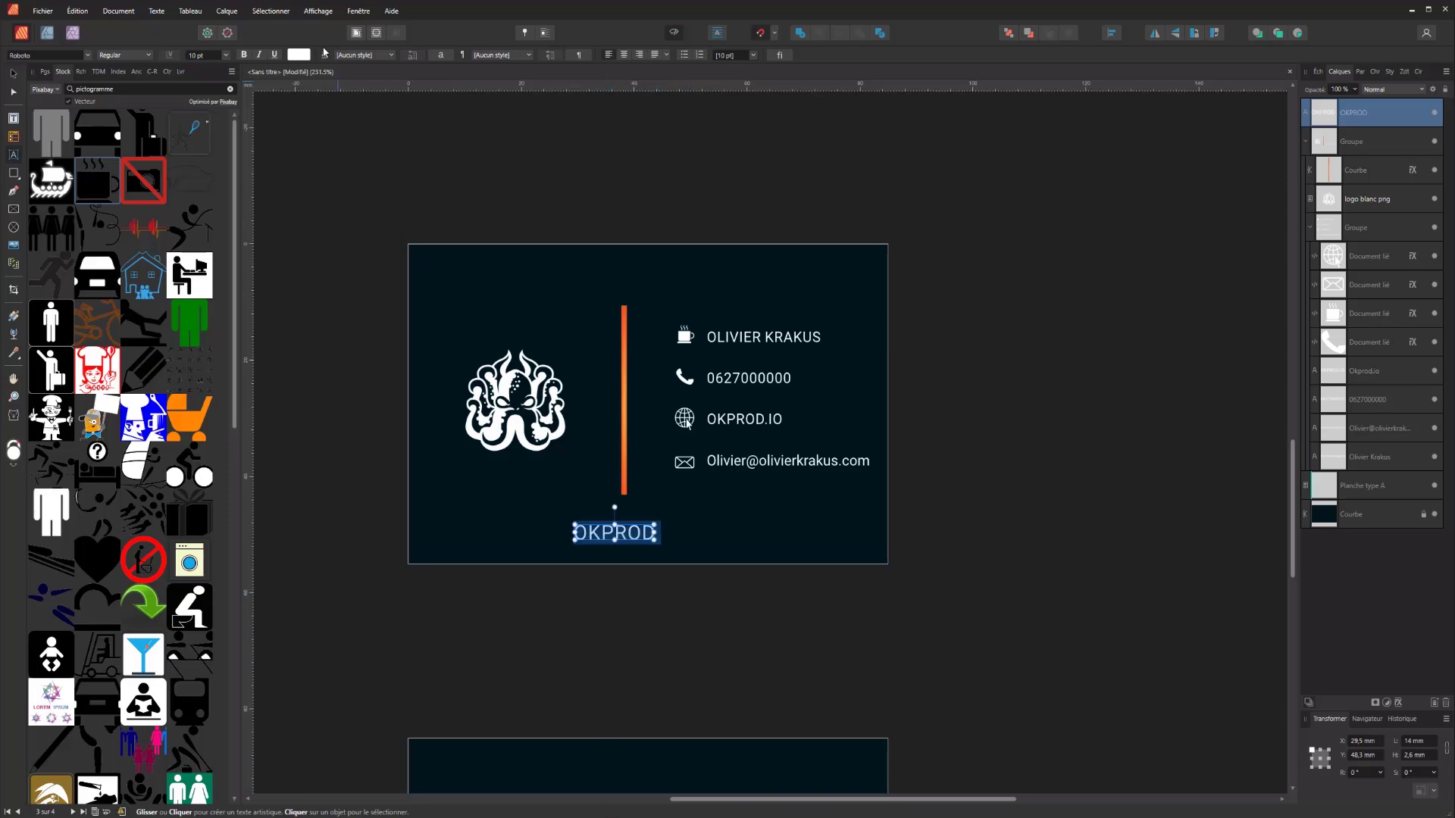
{"action": "left_click", "coordinate": [89, 54]}
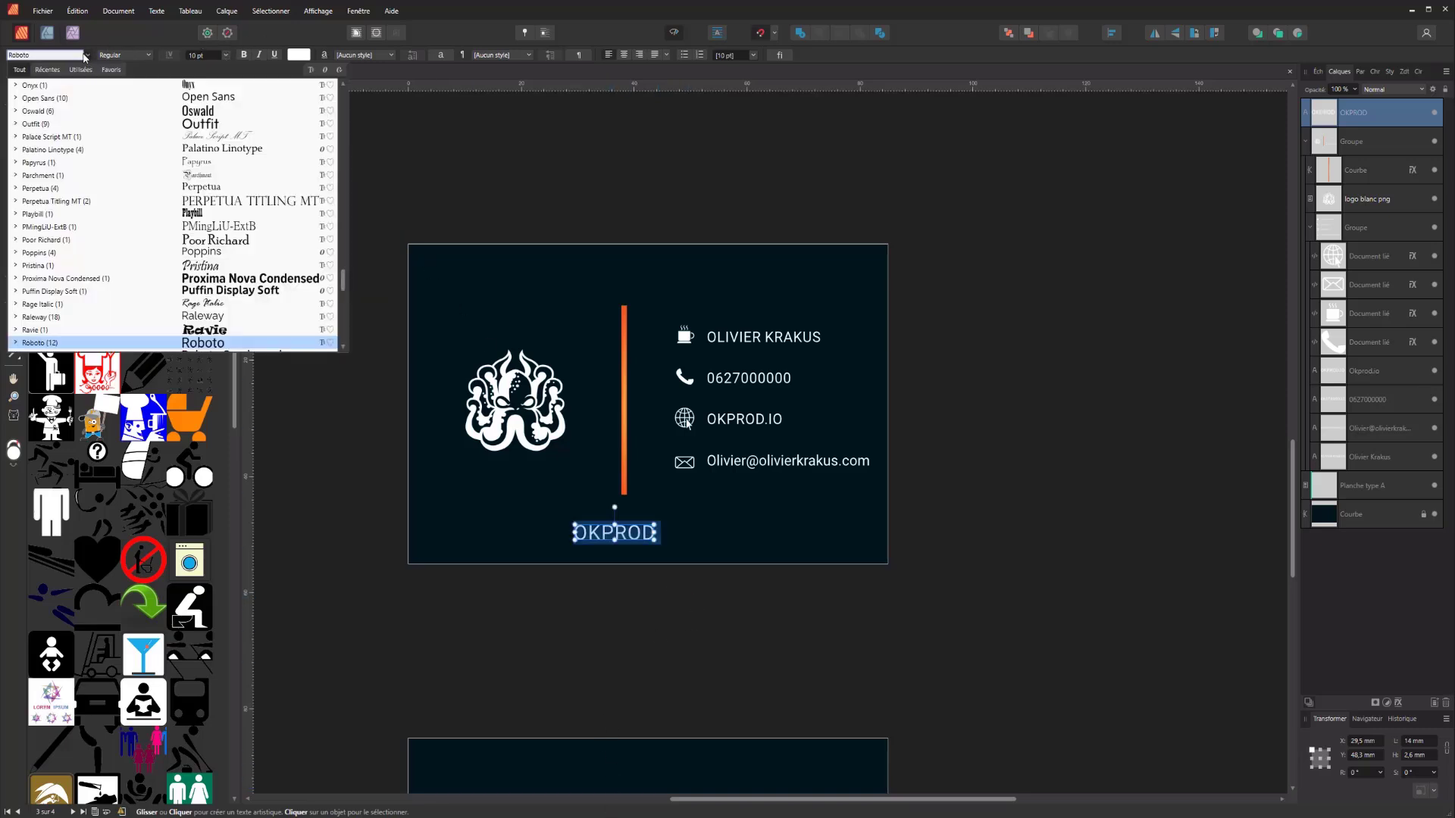
{"action": "left_click", "coordinate": [32, 341]}
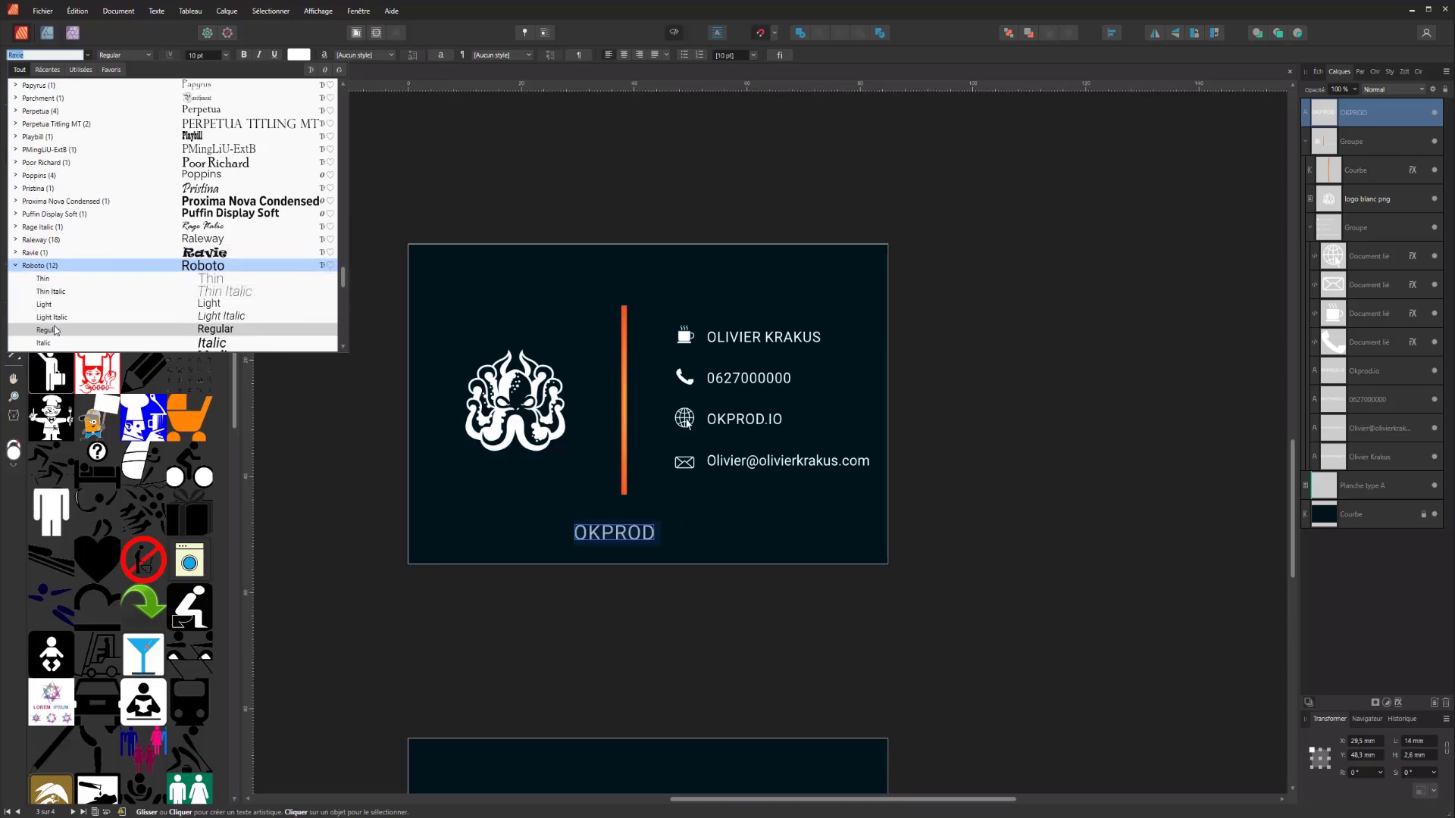
{"action": "scroll", "coordinate": [46, 303], "scroll_direction": "down", "scroll_amount": 5}
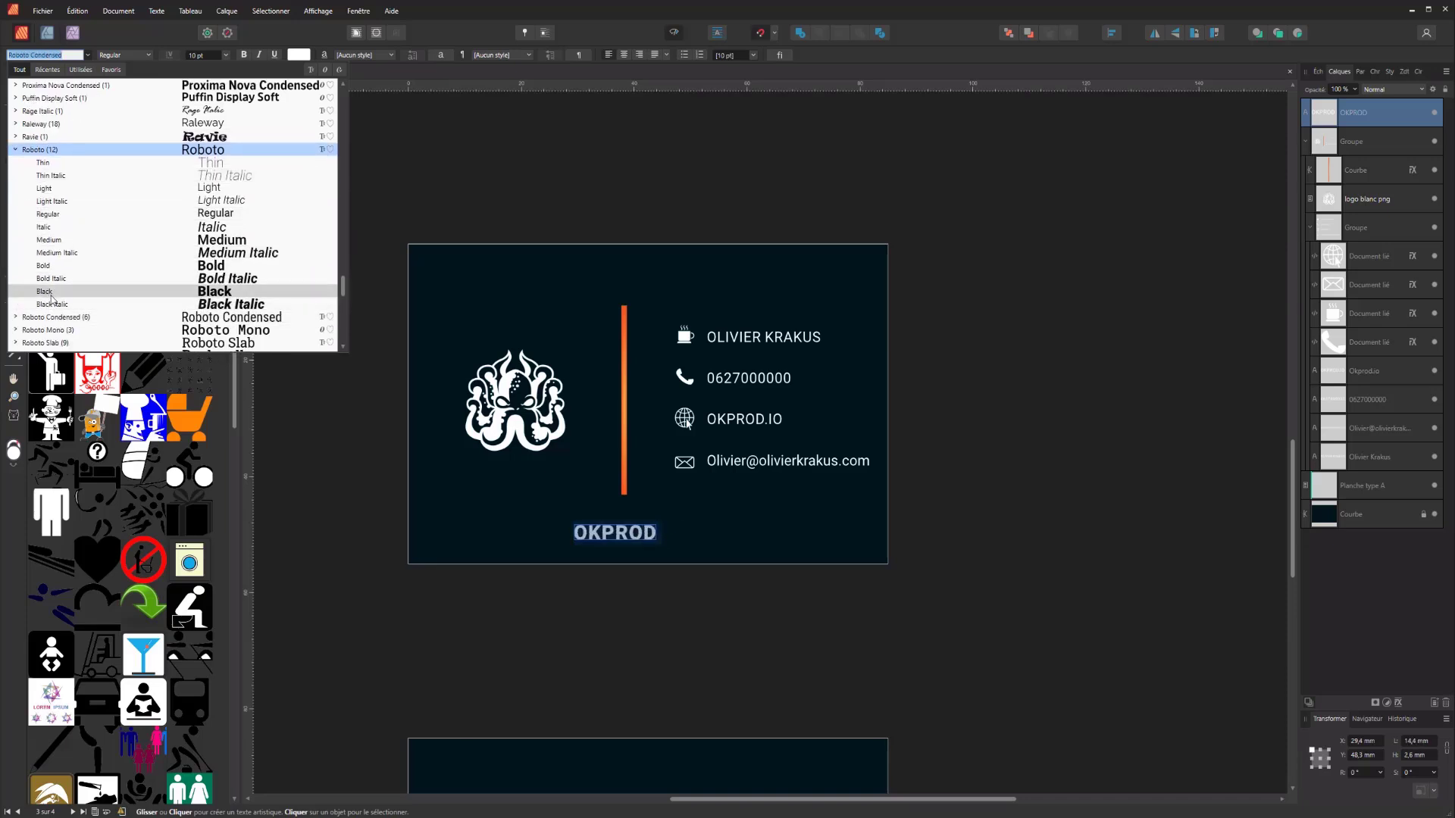
{"action": "left_click", "coordinate": [67, 194]}
- Widen the letter spacing of the OKPROD text to 900 ‰ and finish editing it
{"action": "left_click", "coordinate": [1369, 72]}
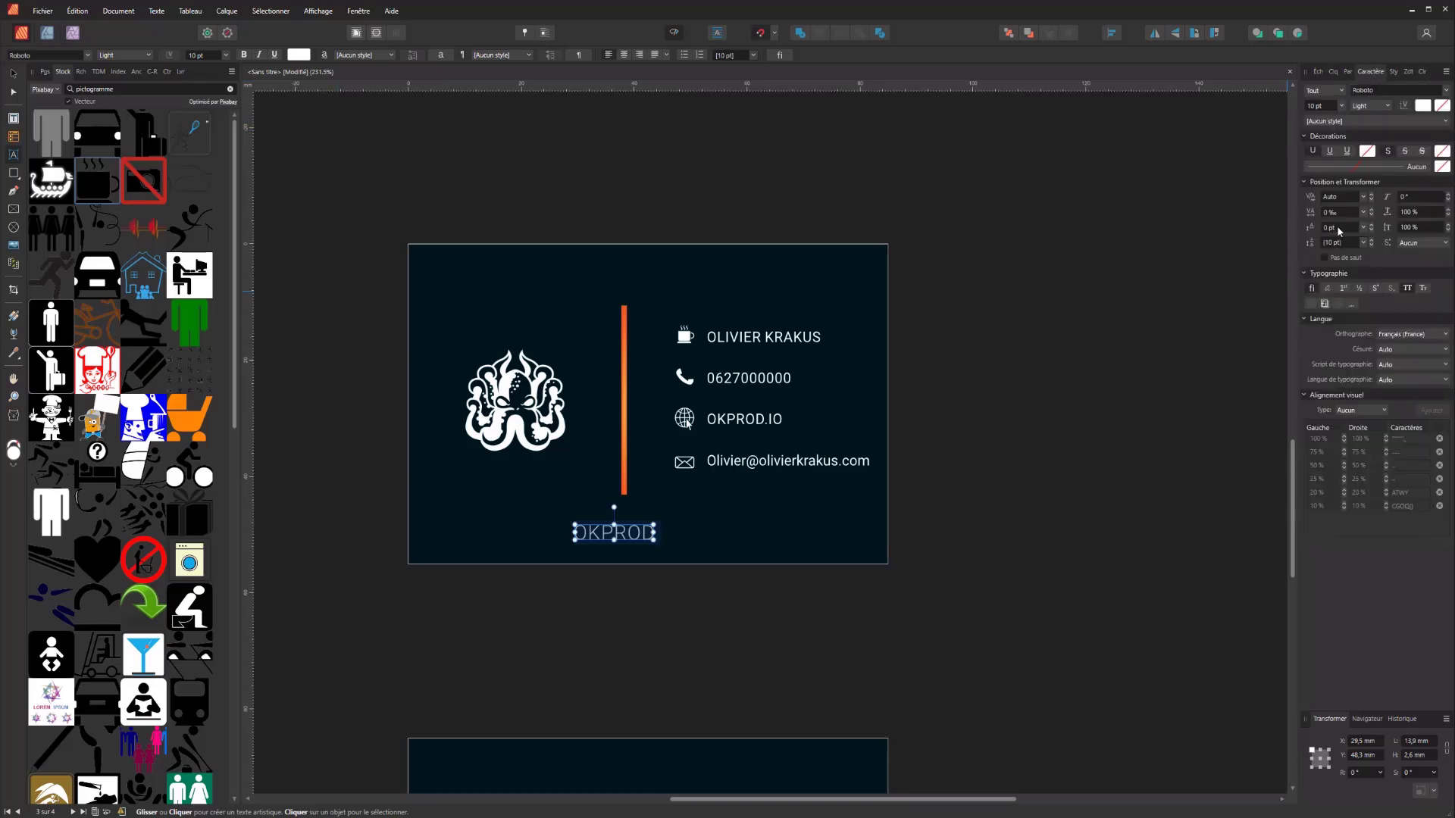
{"action": "left_click", "coordinate": [1363, 212]}
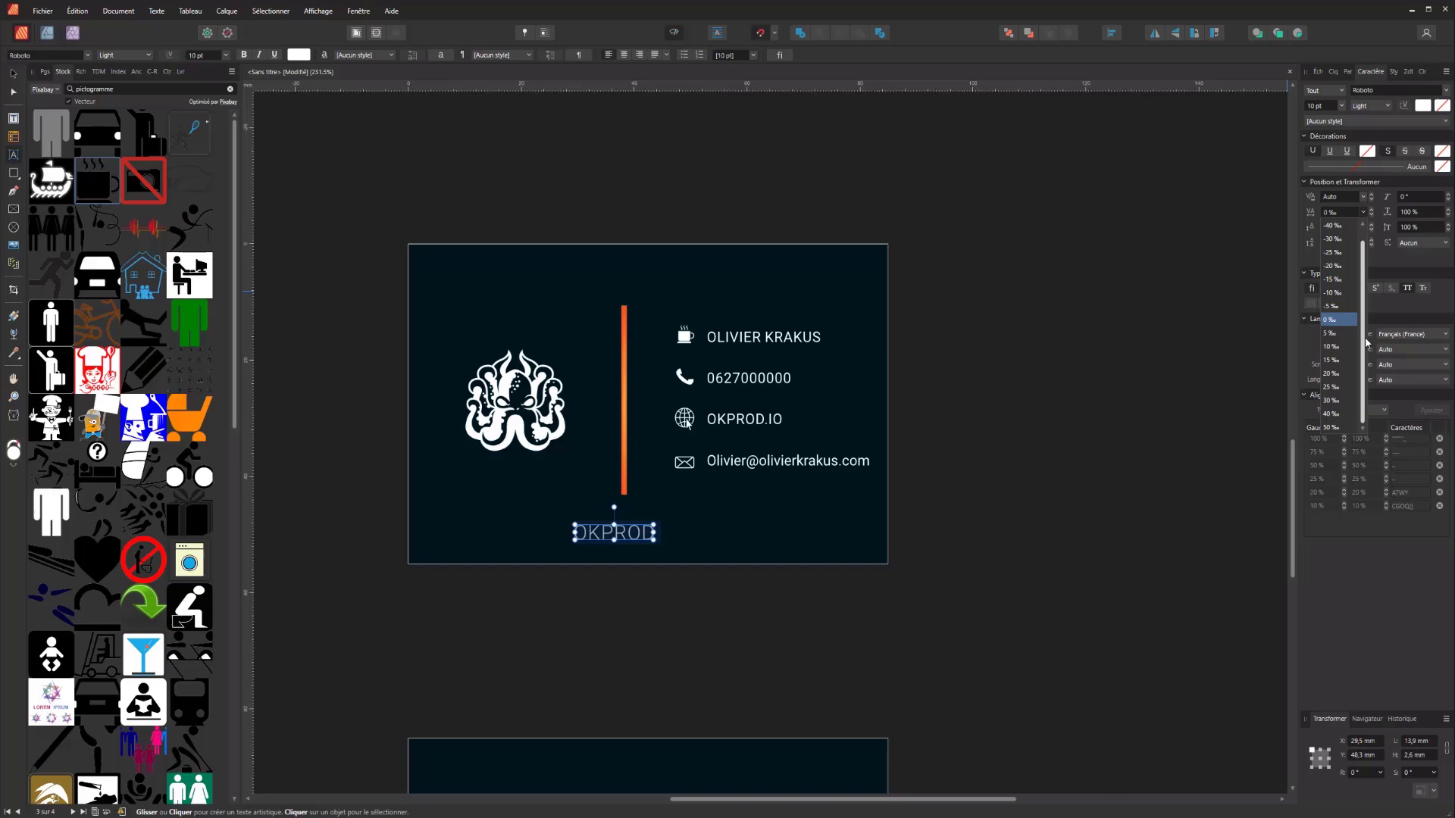
{"action": "left_click", "coordinate": [1339, 427]}
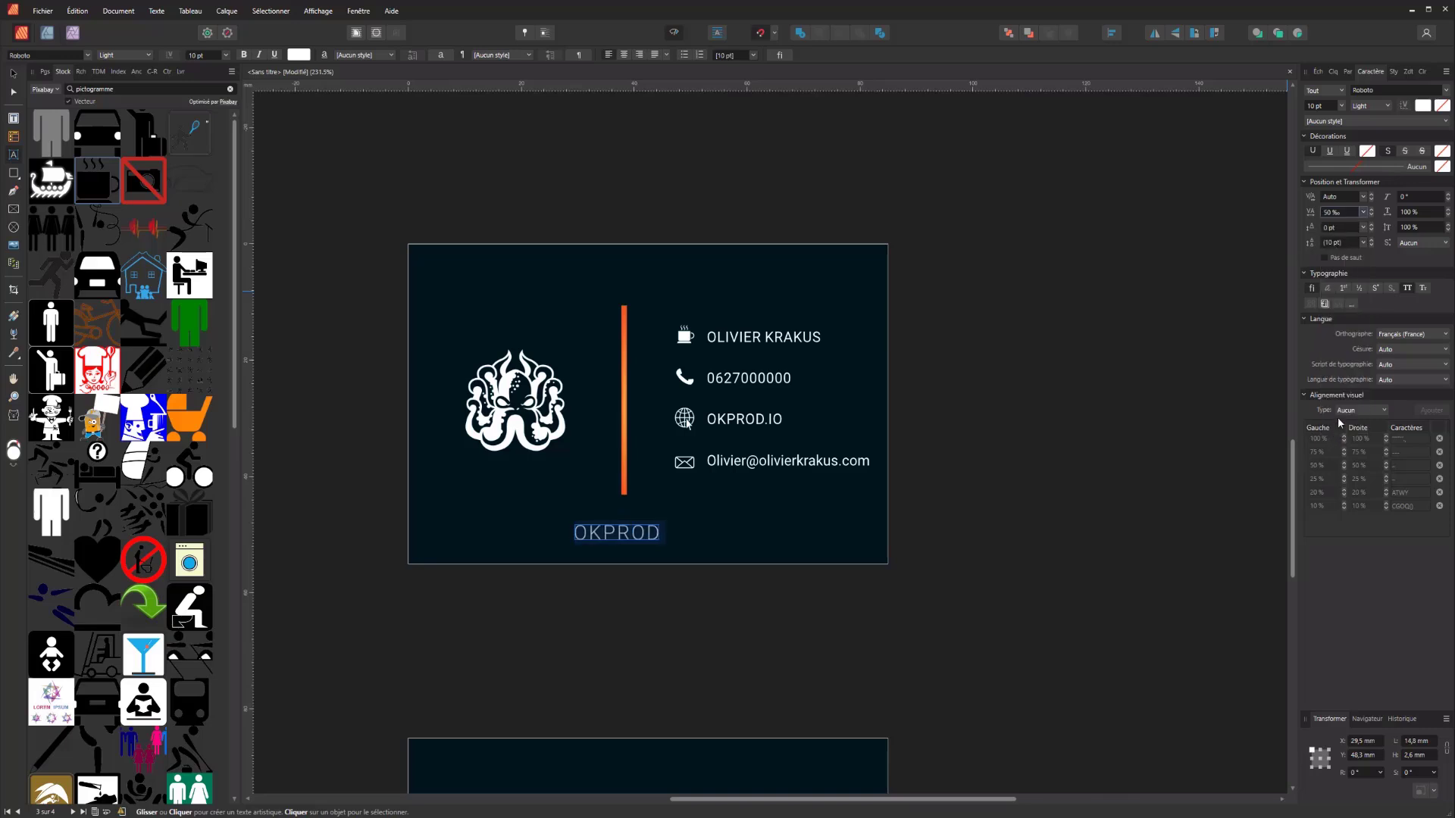
{"action": "left_click", "coordinate": [1346, 216]}
{"action": "scroll", "coordinate": [1346, 217], "scroll_direction": "up", "scroll_amount": 20}
{"action": "scroll", "coordinate": [1346, 218], "scroll_direction": "up", "scroll_amount": 20}
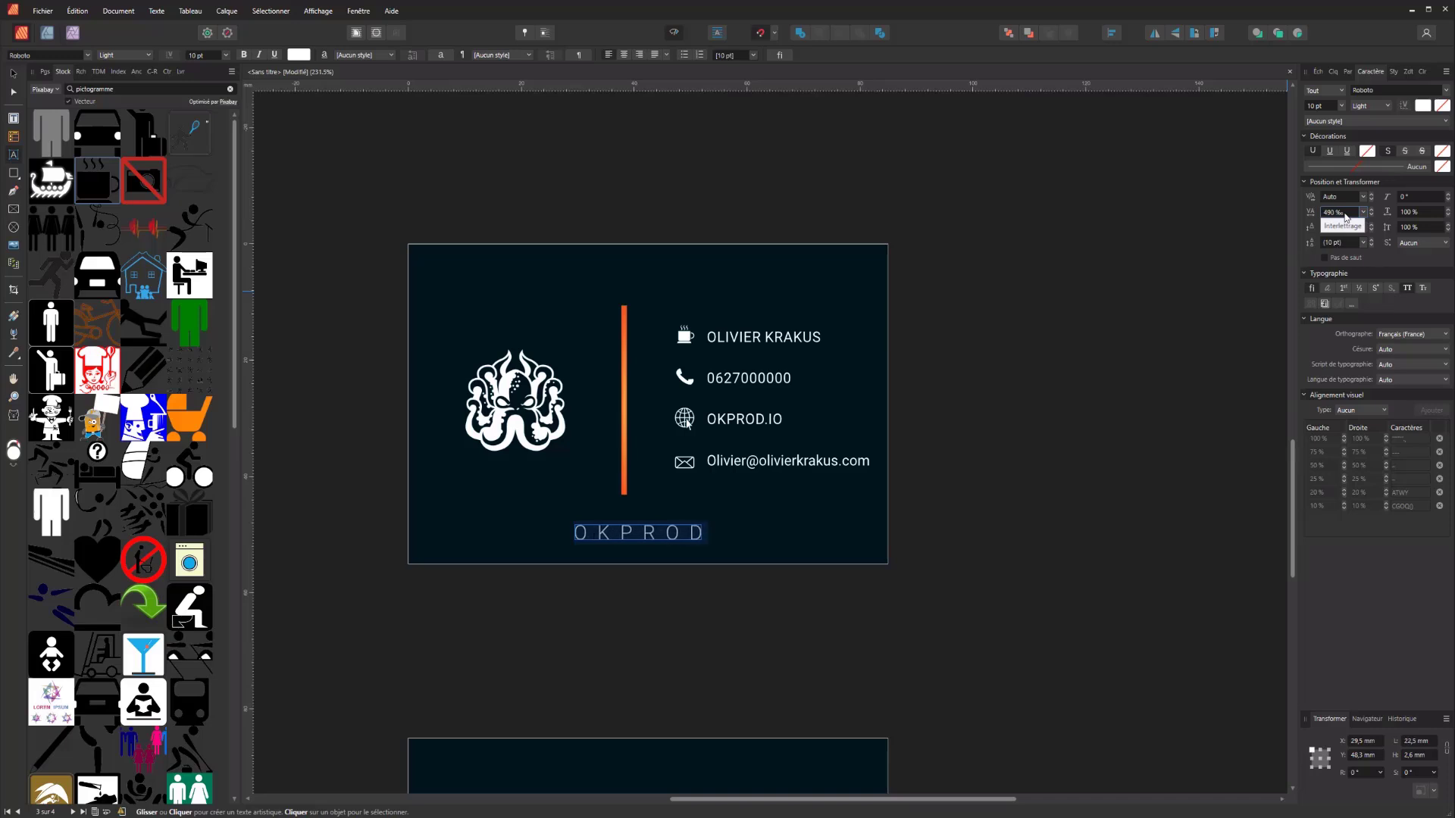
{"action": "scroll", "coordinate": [1347, 217], "scroll_direction": "up", "scroll_amount": 3}
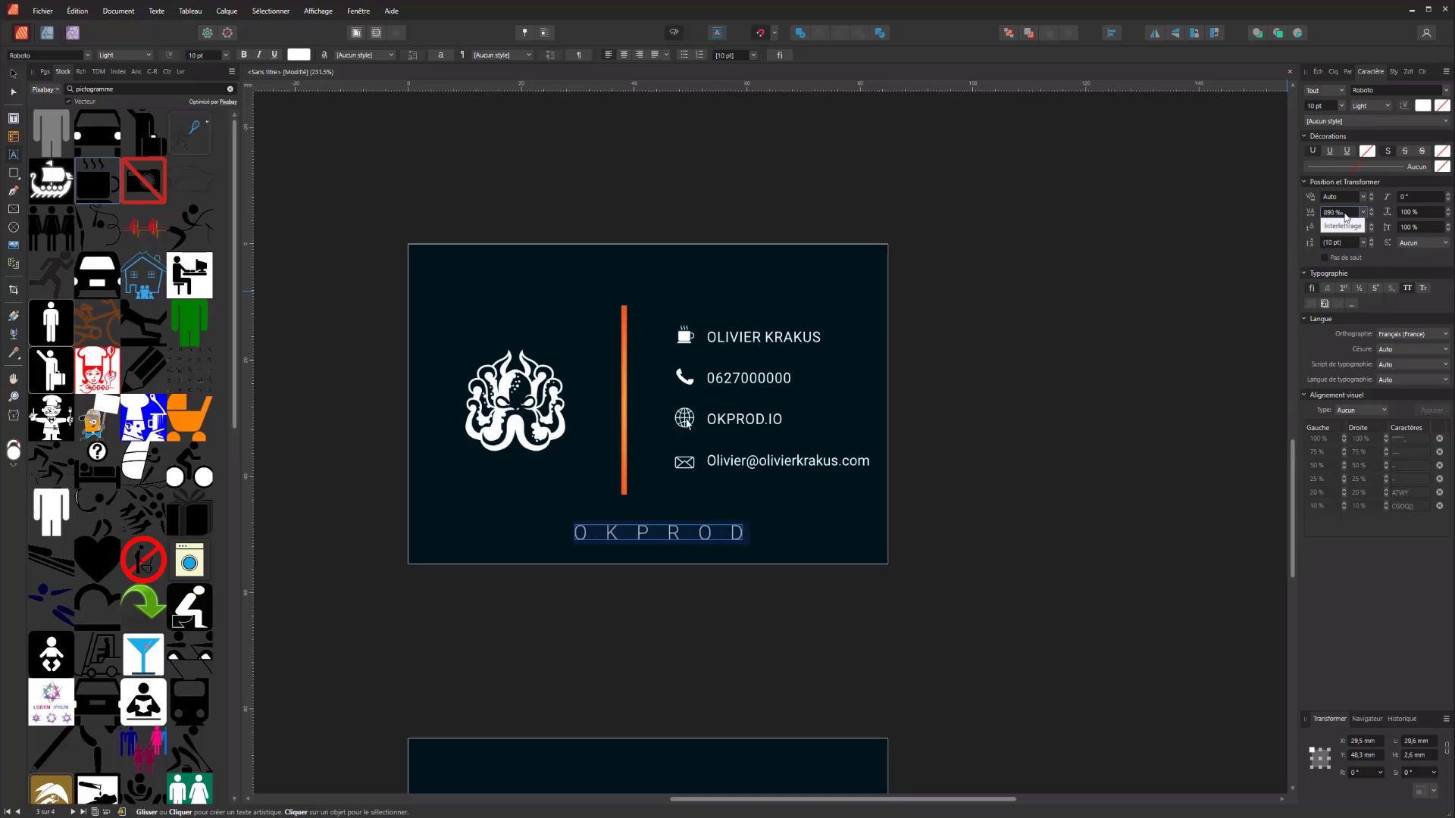
{"action": "key", "text": "Escape"}
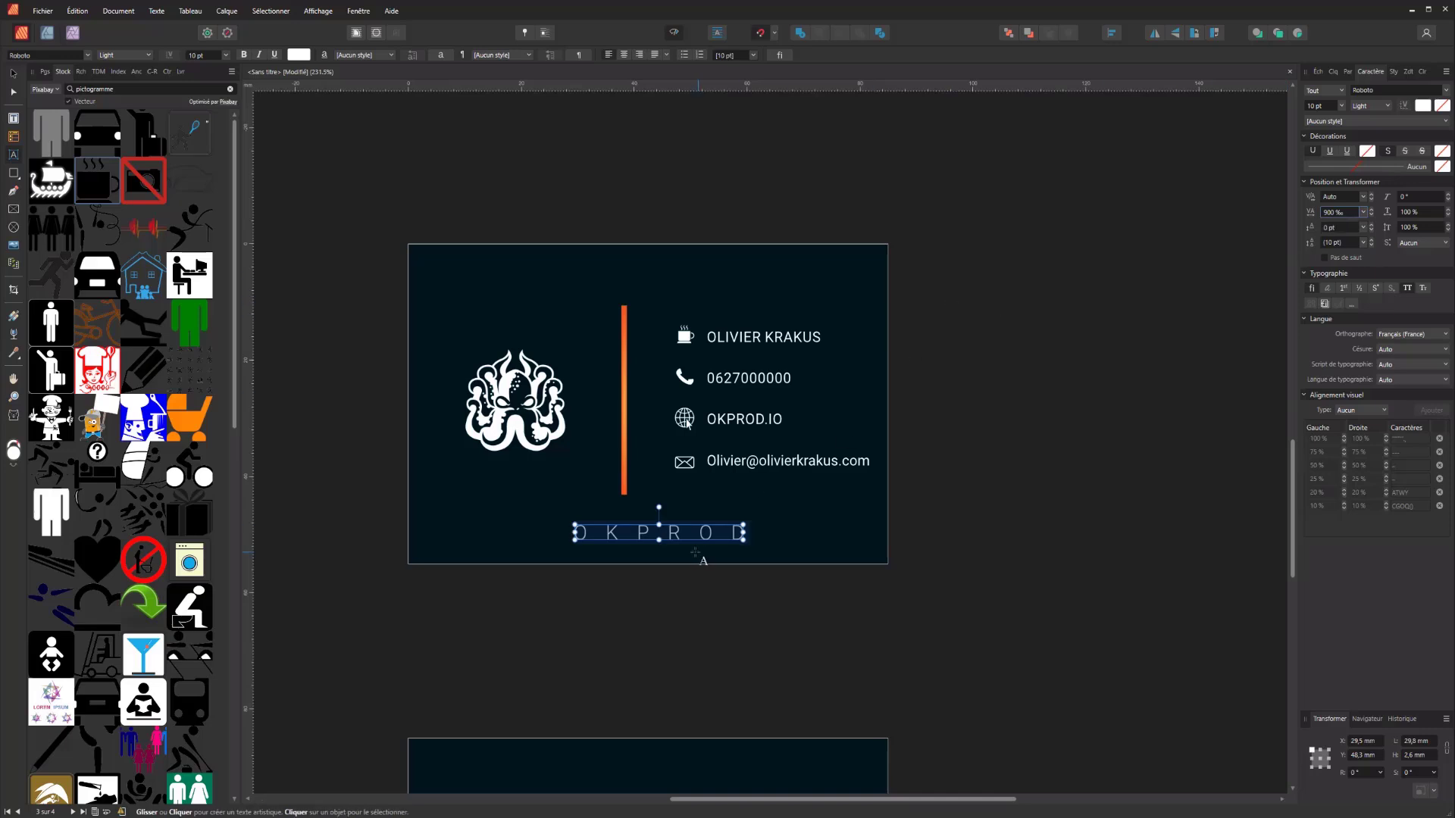
- Lower the OKPROD text to Y about 49.8 mm and centre it horizontally on the page
{"action": "left_click", "coordinate": [13, 74]}
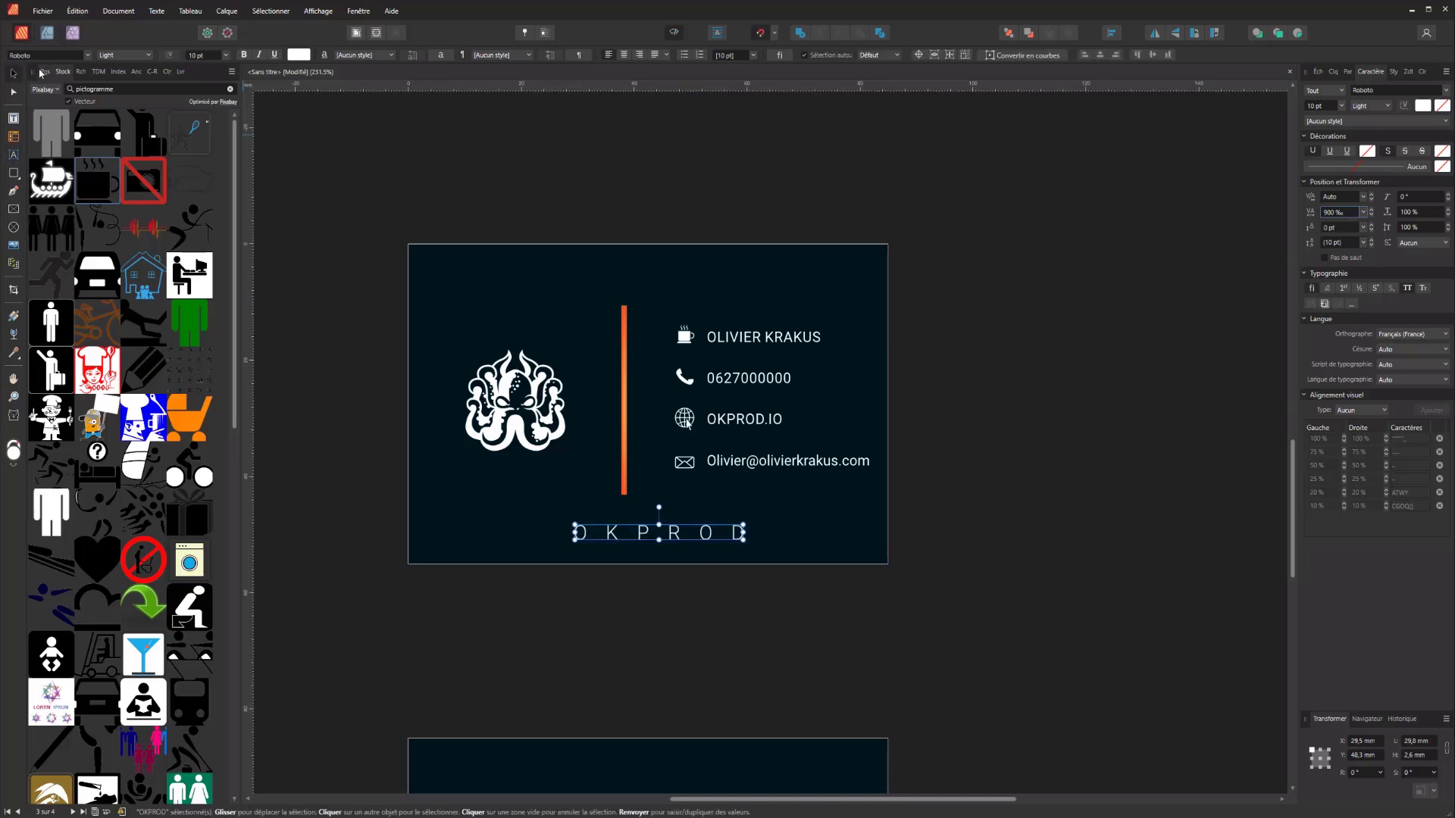
{"action": "left_click", "coordinate": [48, 71]}
{"action": "left_click_drag", "start_coordinate": [659, 537], "coordinate": [645, 546]}
{"action": "key", "text": "ctrl+a"}
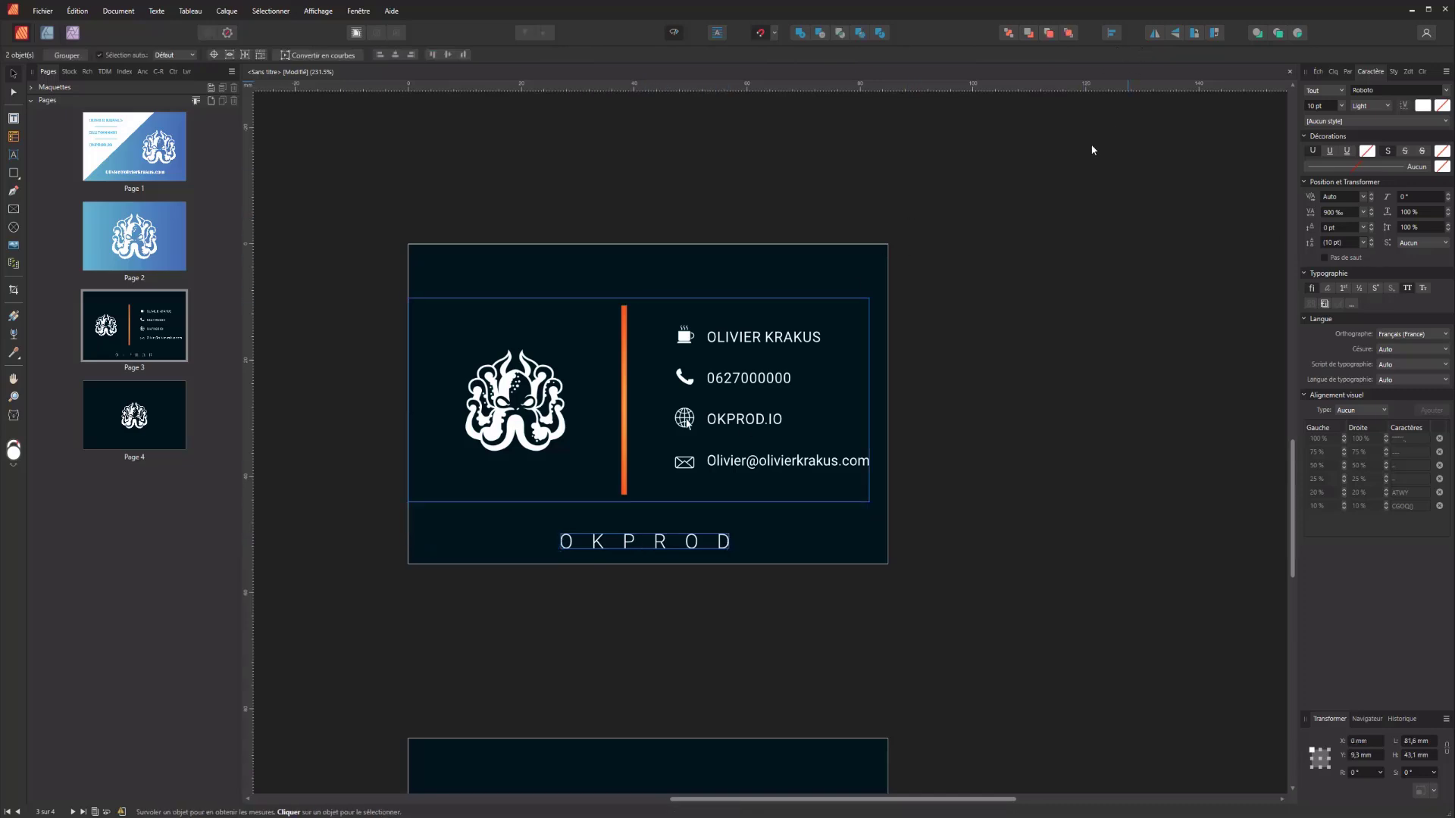
{"action": "left_click", "coordinate": [792, 557]}
{"action": "left_click", "coordinate": [713, 543]}
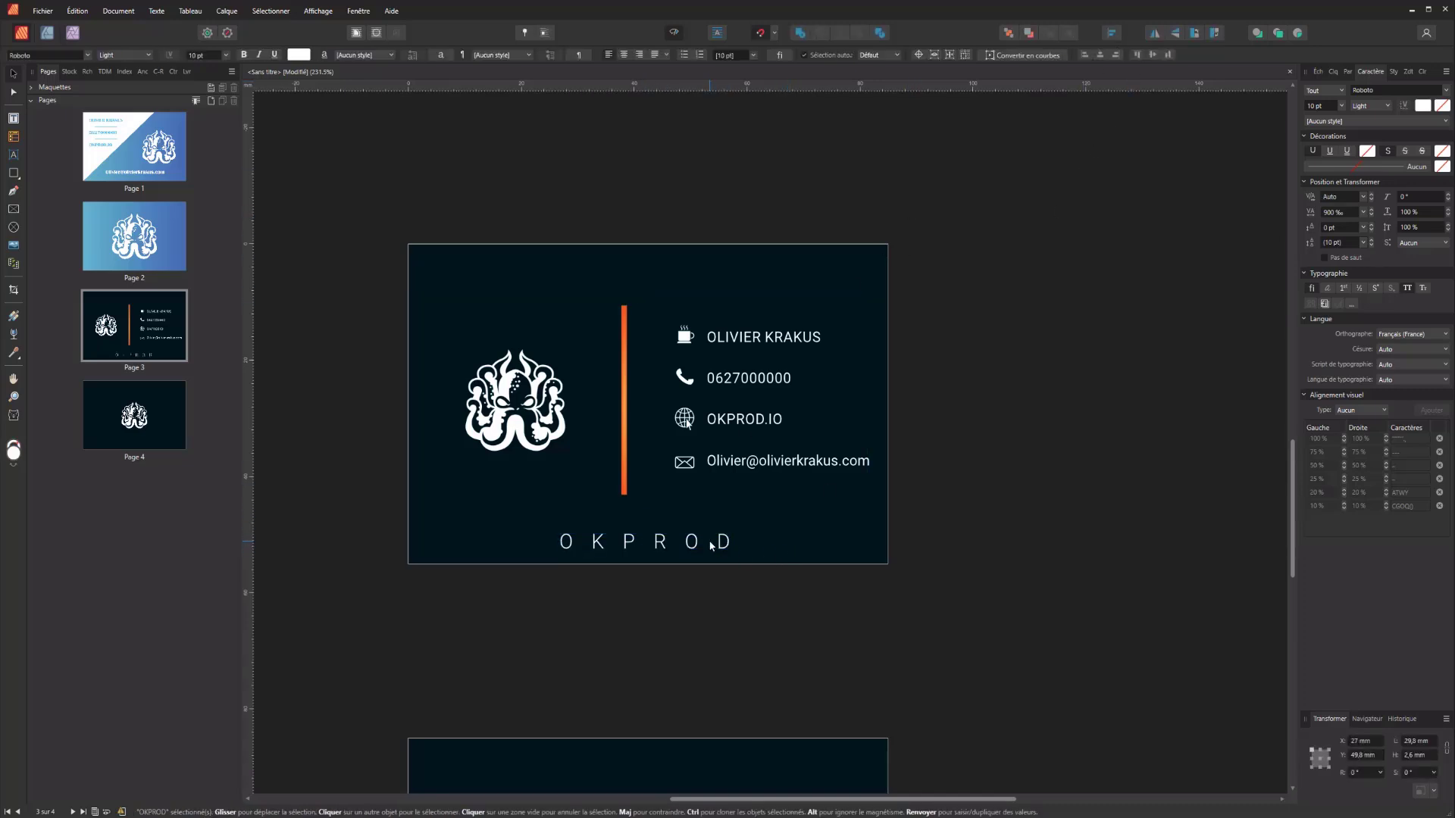
{"action": "left_click", "coordinate": [1112, 34]}
{"action": "left_click", "coordinate": [1138, 73]}
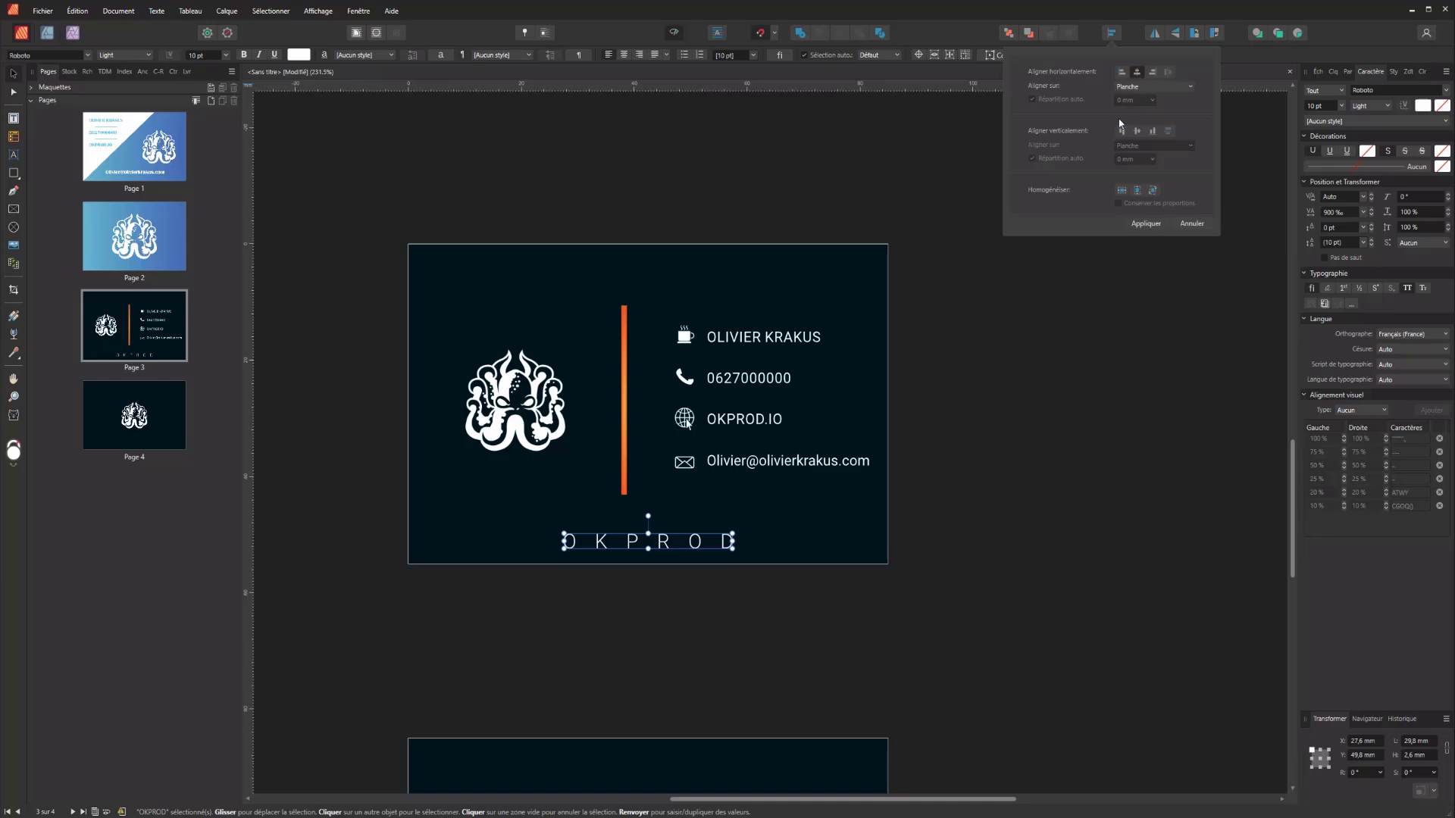
{"action": "left_click", "coordinate": [1133, 412]}
{"action": "scroll", "coordinate": [955, 412], "scroll_direction": "down", "scroll_amount": 3}
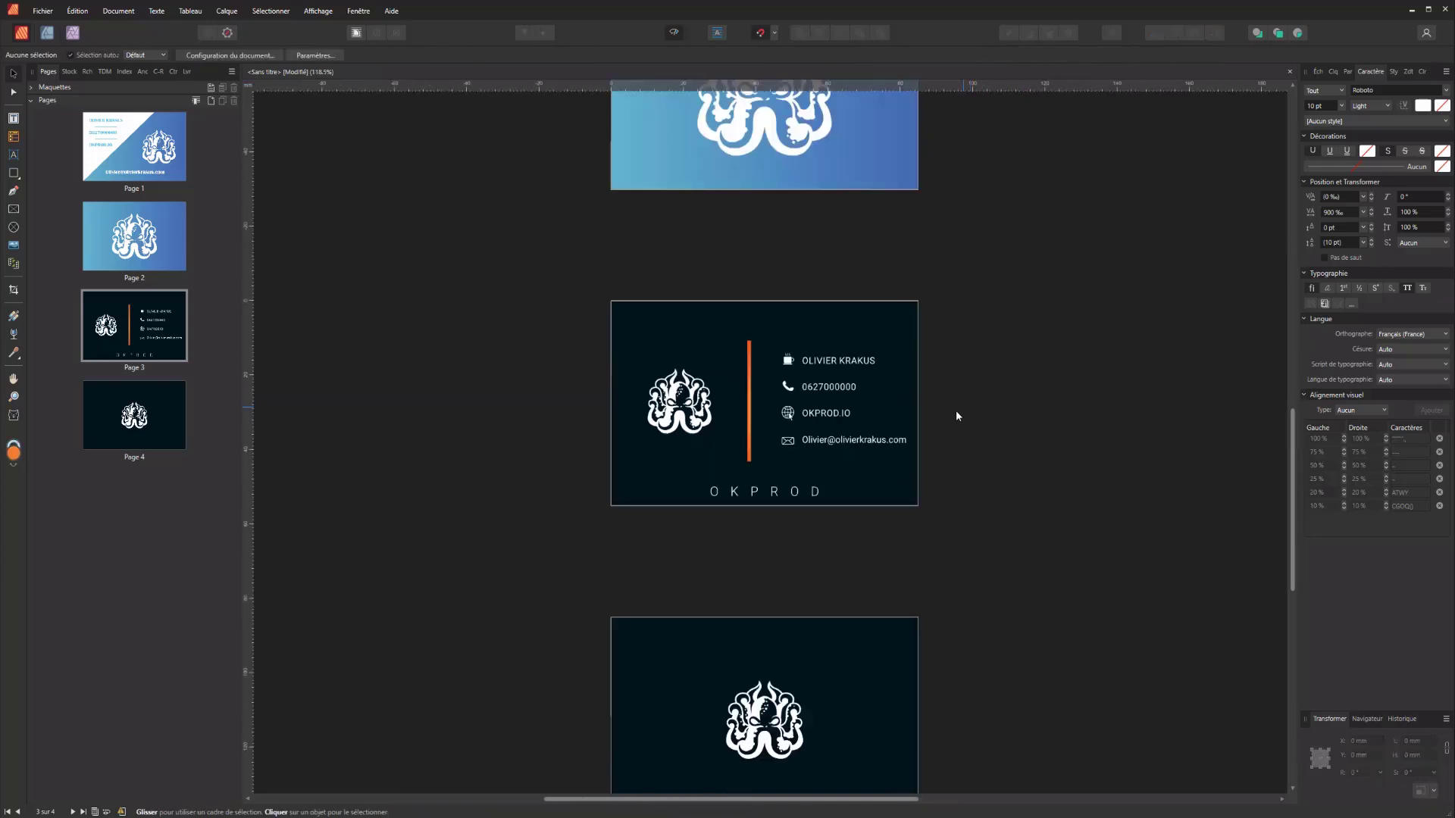
{"action": "scroll", "coordinate": [864, 594], "scroll_direction": "up", "scroll_amount": 2}
{"action": "scroll", "coordinate": [978, 500], "scroll_direction": "down", "scroll_amount": 3}
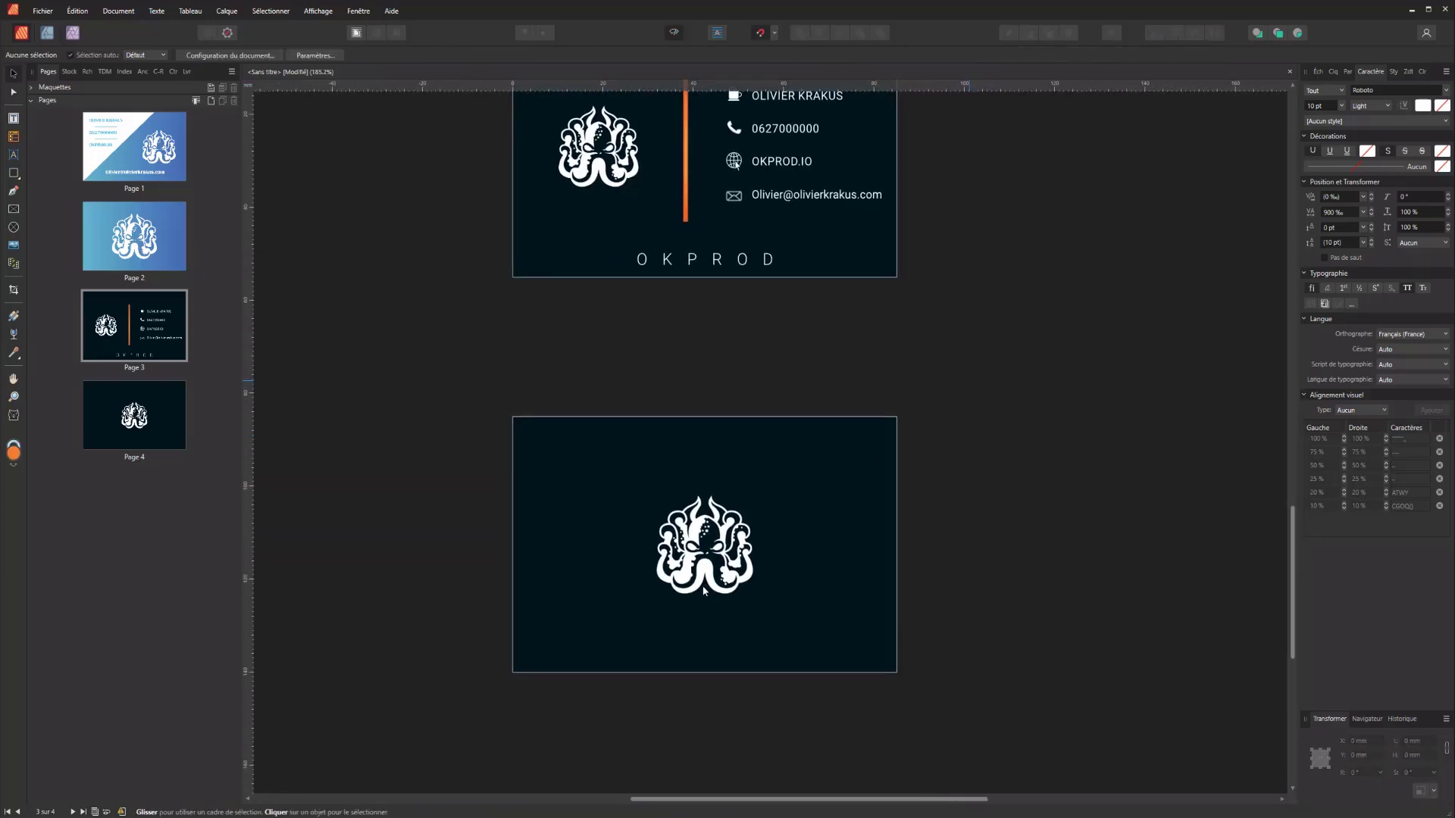
{"action": "left_click", "coordinate": [704, 545]}
{"action": "left_click", "coordinate": [686, 163]}
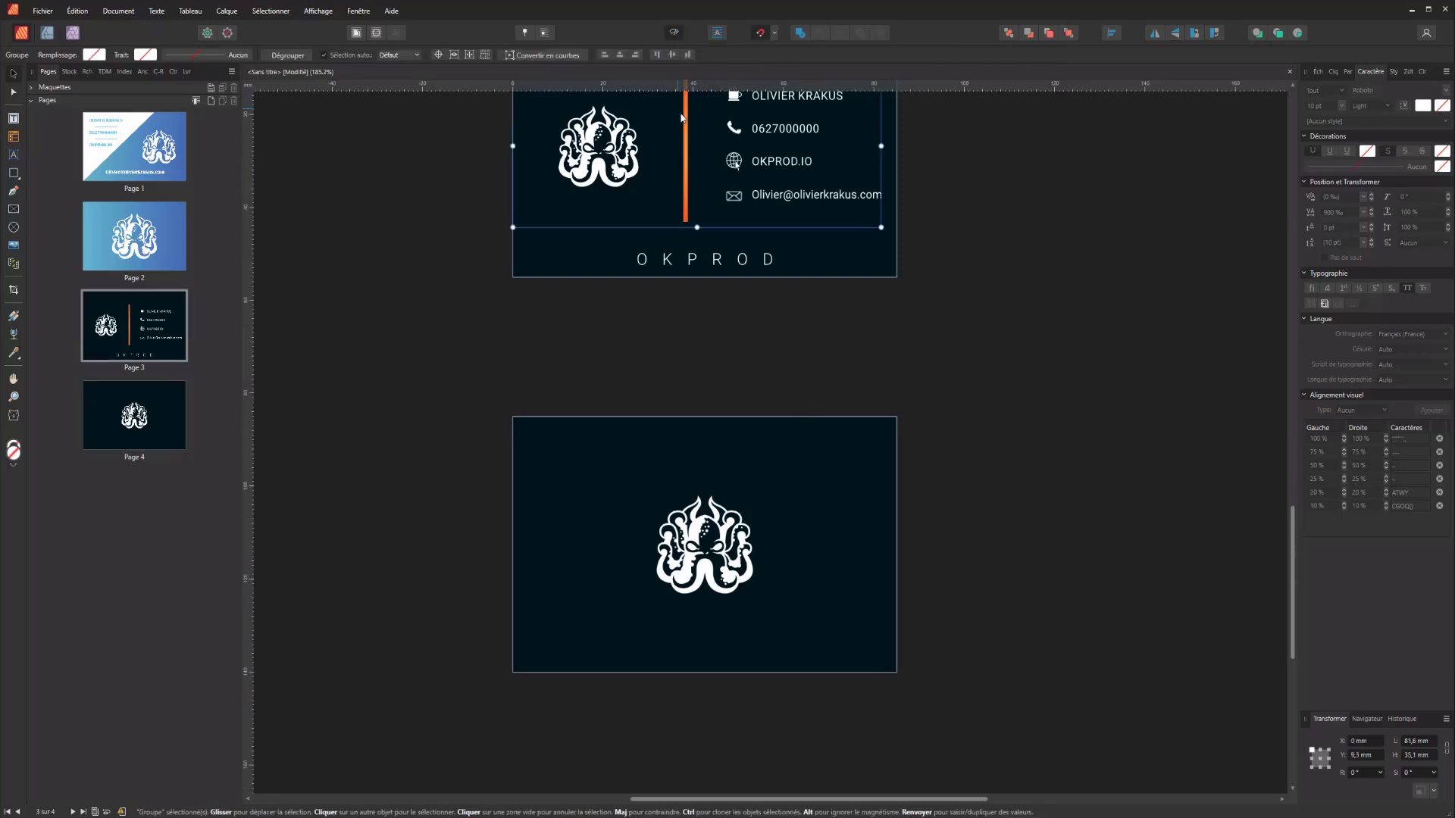
{"action": "left_click", "coordinate": [15, 192]}
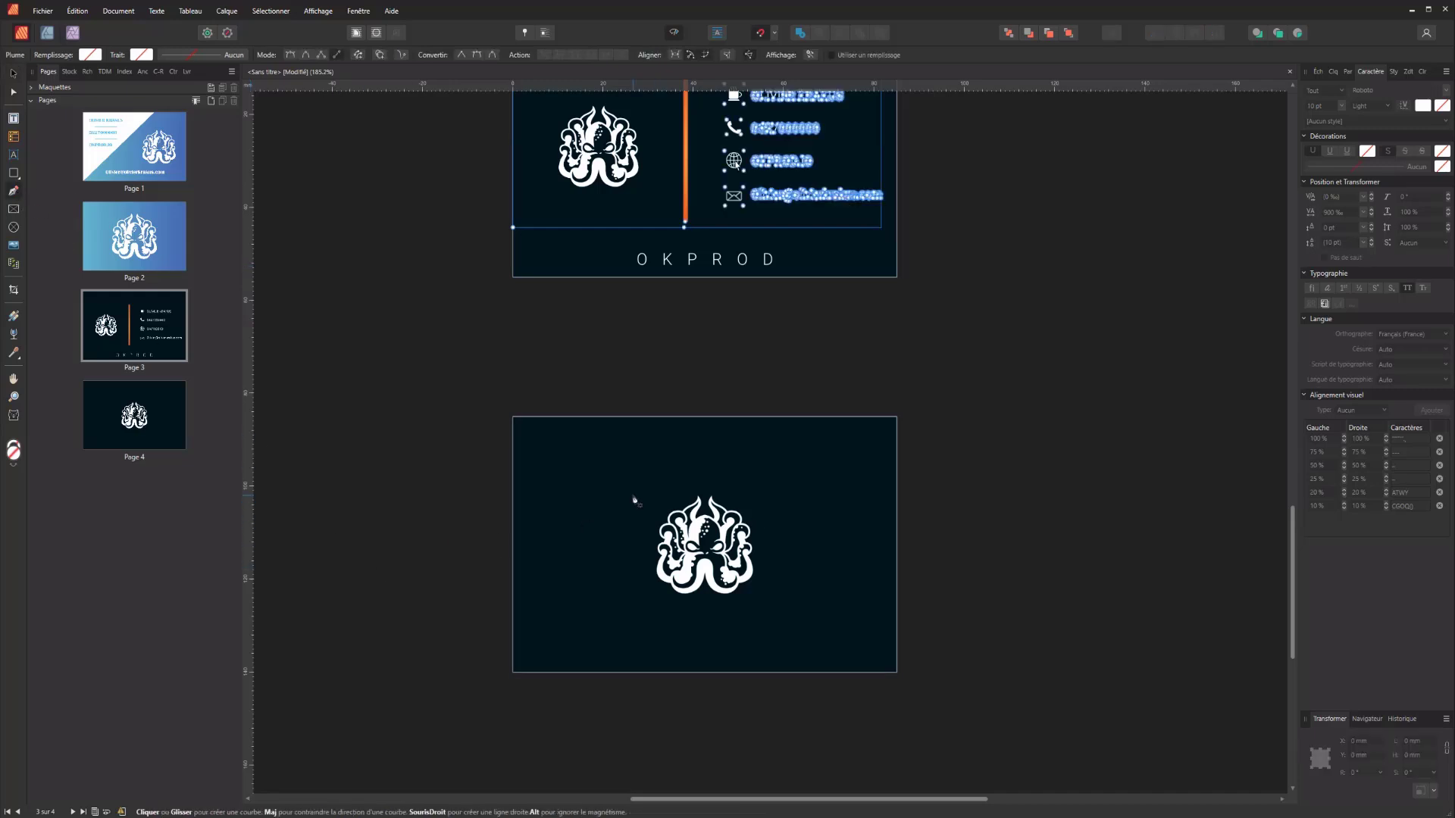
- Draw a rectangle about 53 by 31 mm around the logo on page 4 and remove its fill, keeping the blue stroke
{"action": "left_click", "coordinate": [14, 172]}
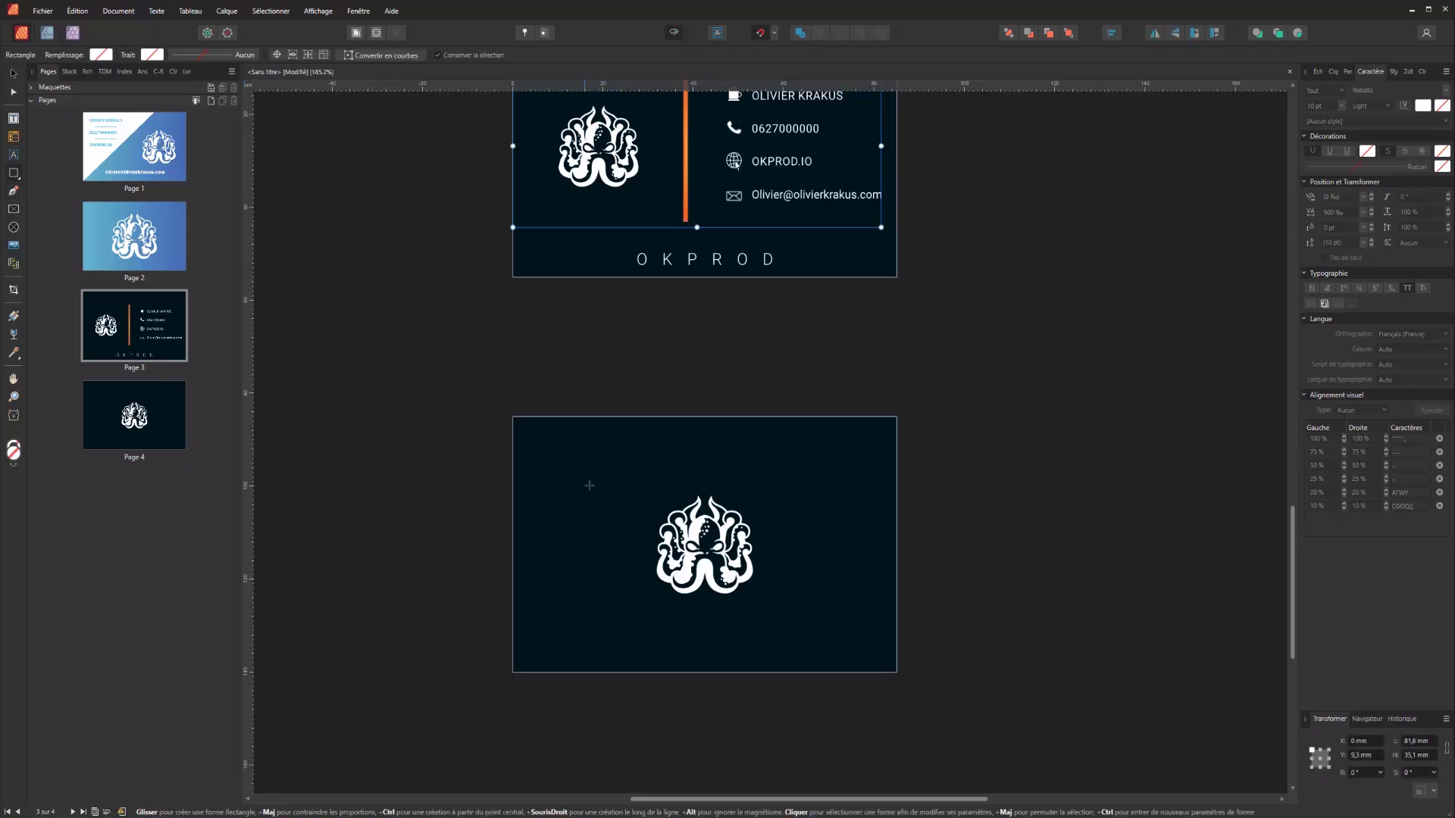
{"action": "left_click_drag", "start_coordinate": [583, 470], "coordinate": [824, 612]}
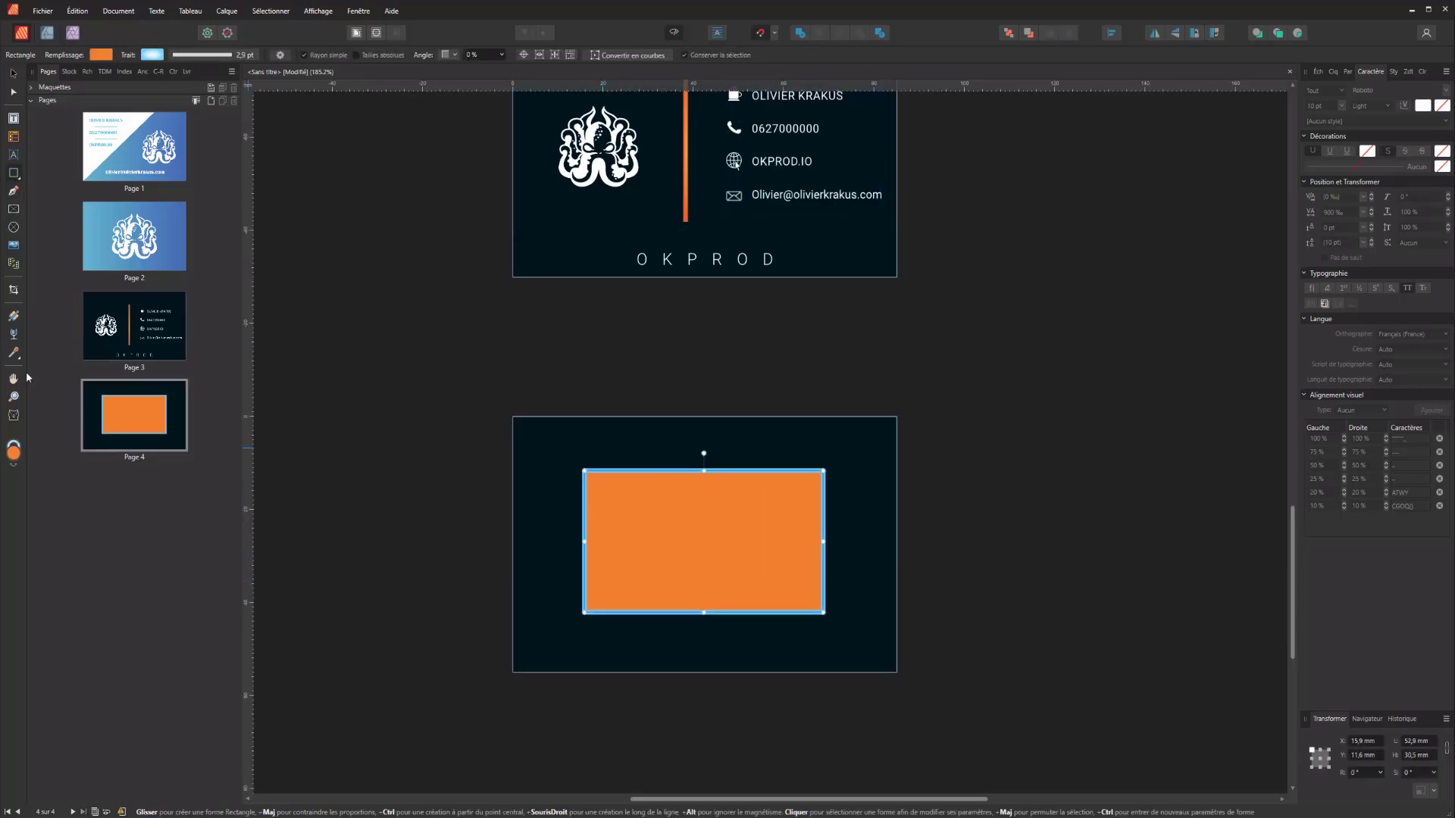
{"action": "left_click", "coordinate": [16, 443]}
{"action": "left_click", "coordinate": [1334, 72]}
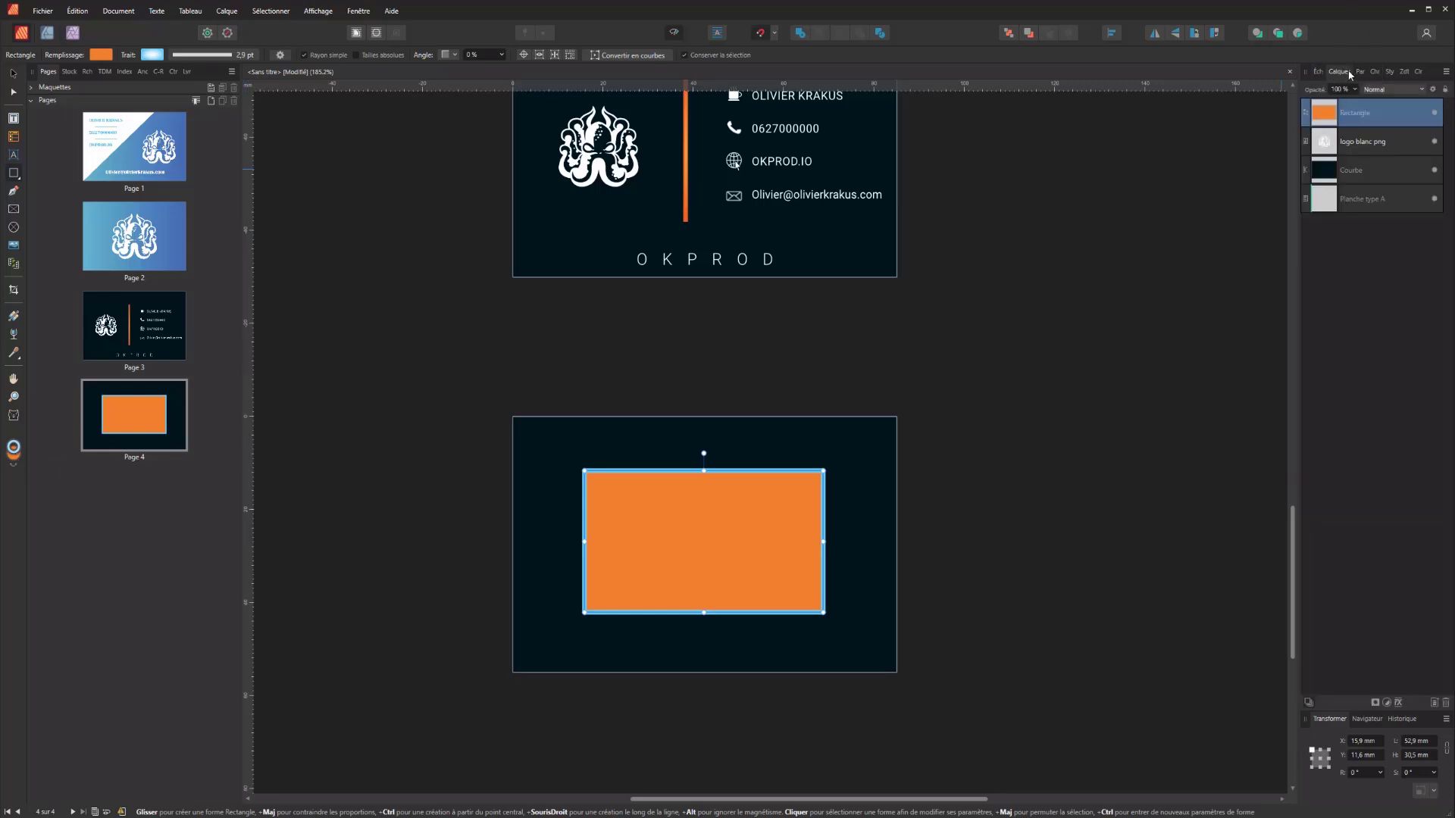
{"action": "left_click", "coordinate": [1417, 71]}
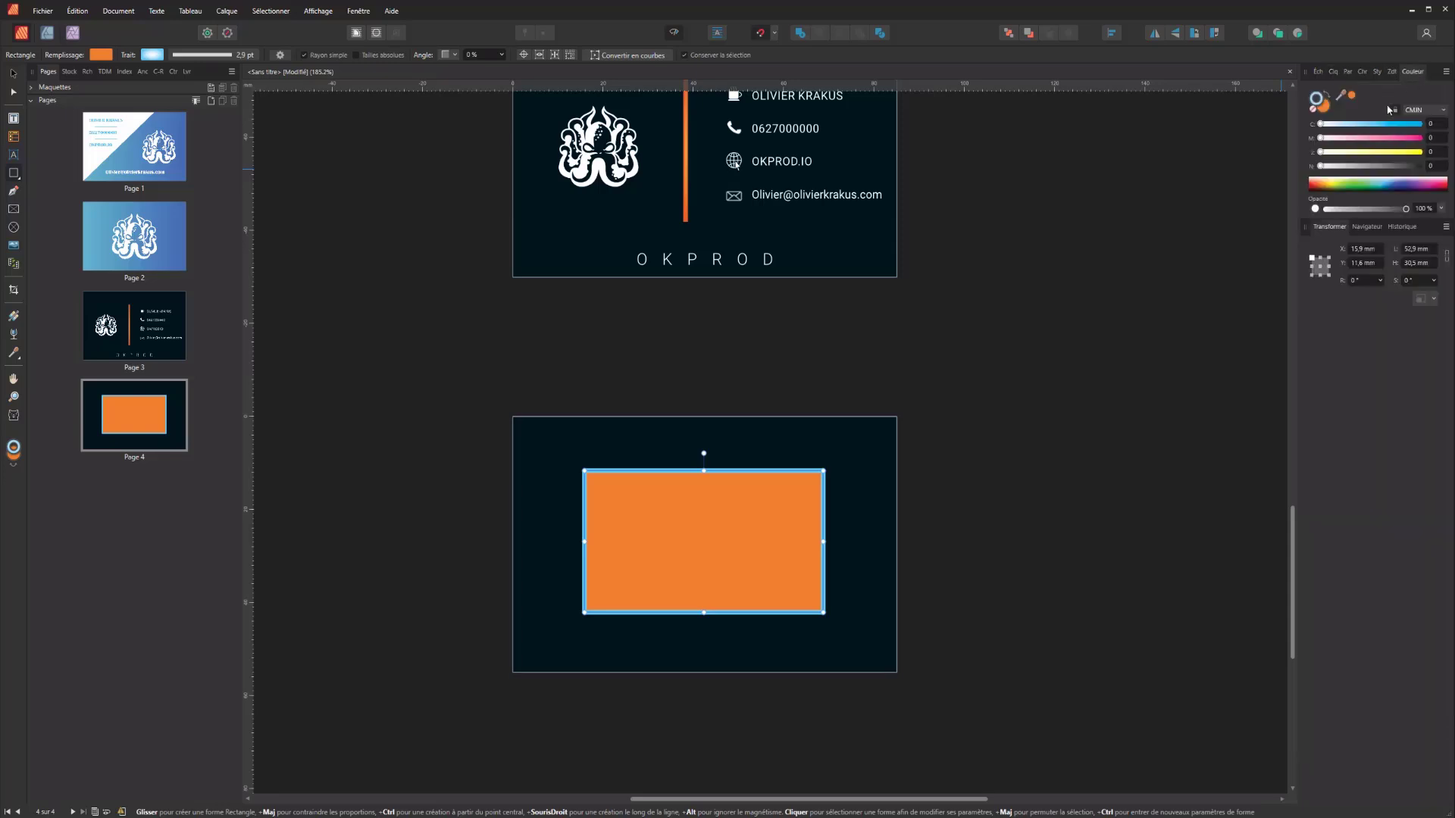
{"action": "left_click", "coordinate": [1323, 106]}
{"action": "left_click", "coordinate": [1313, 112]}
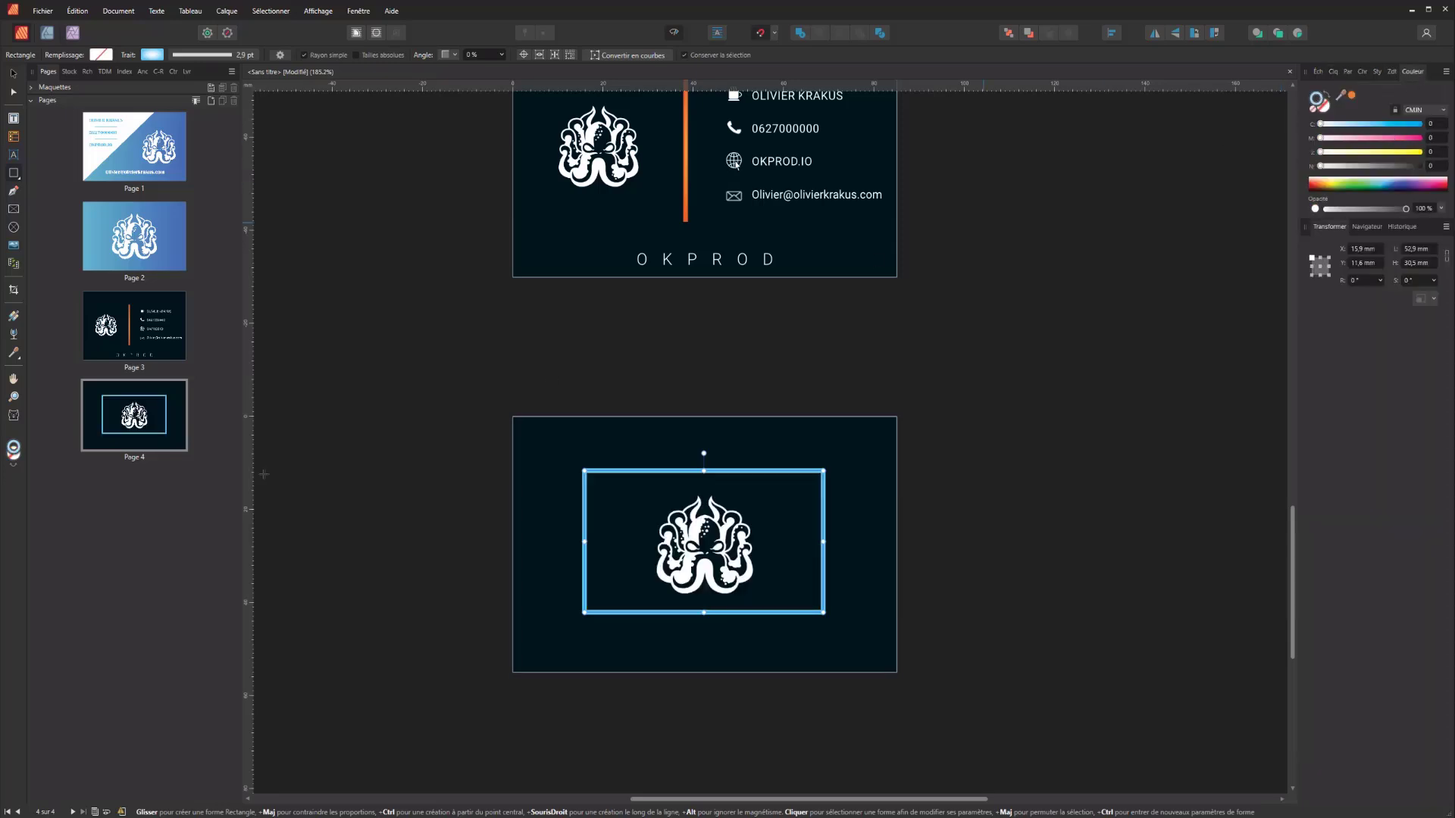
- Draw a Pen line from the rectangle's lower-left corner to the page's upper-left corner, with a branch reaching the page's top edge
{"action": "left_click", "coordinate": [13, 88]}
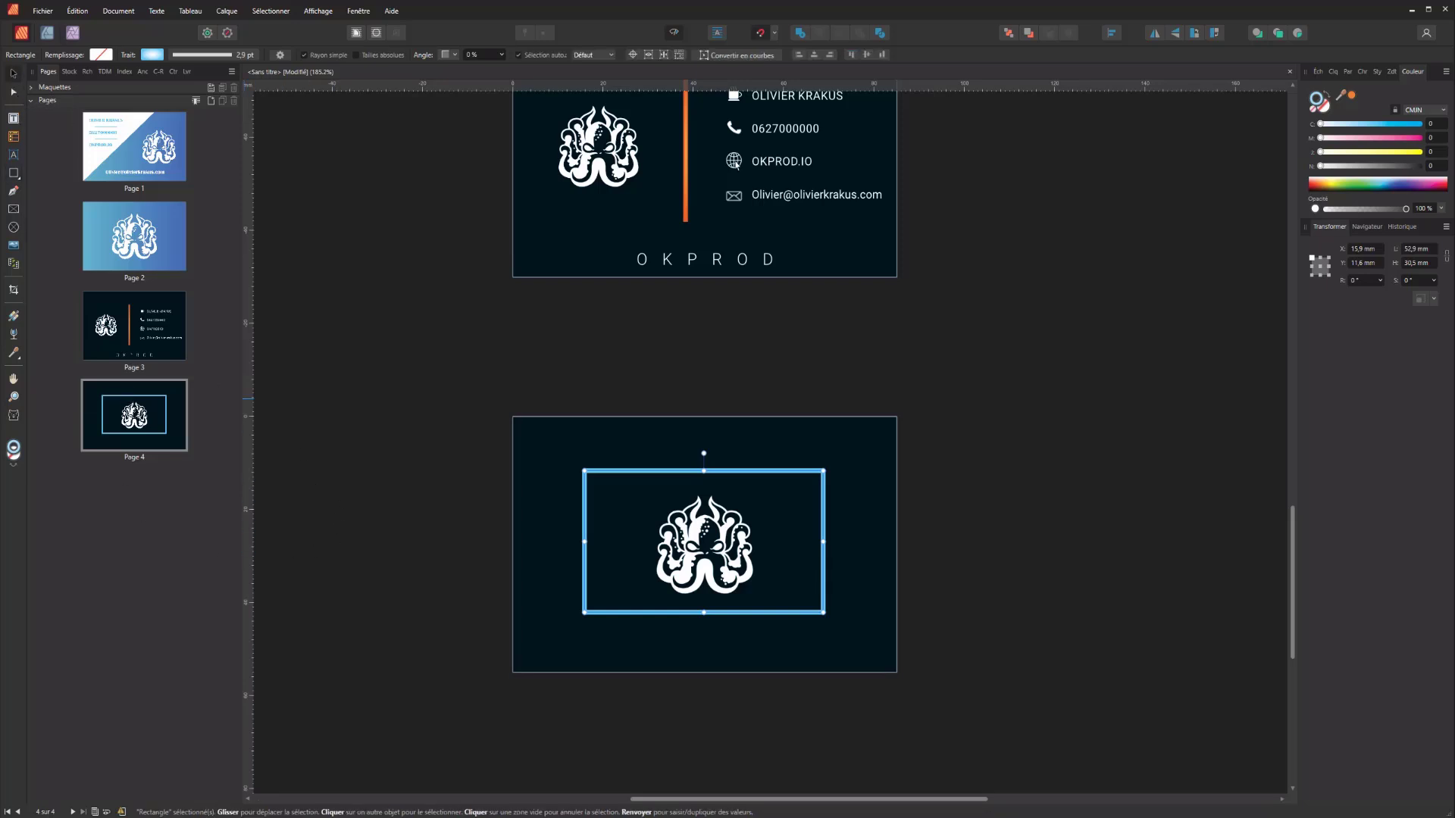
{"action": "left_click", "coordinate": [13, 191]}
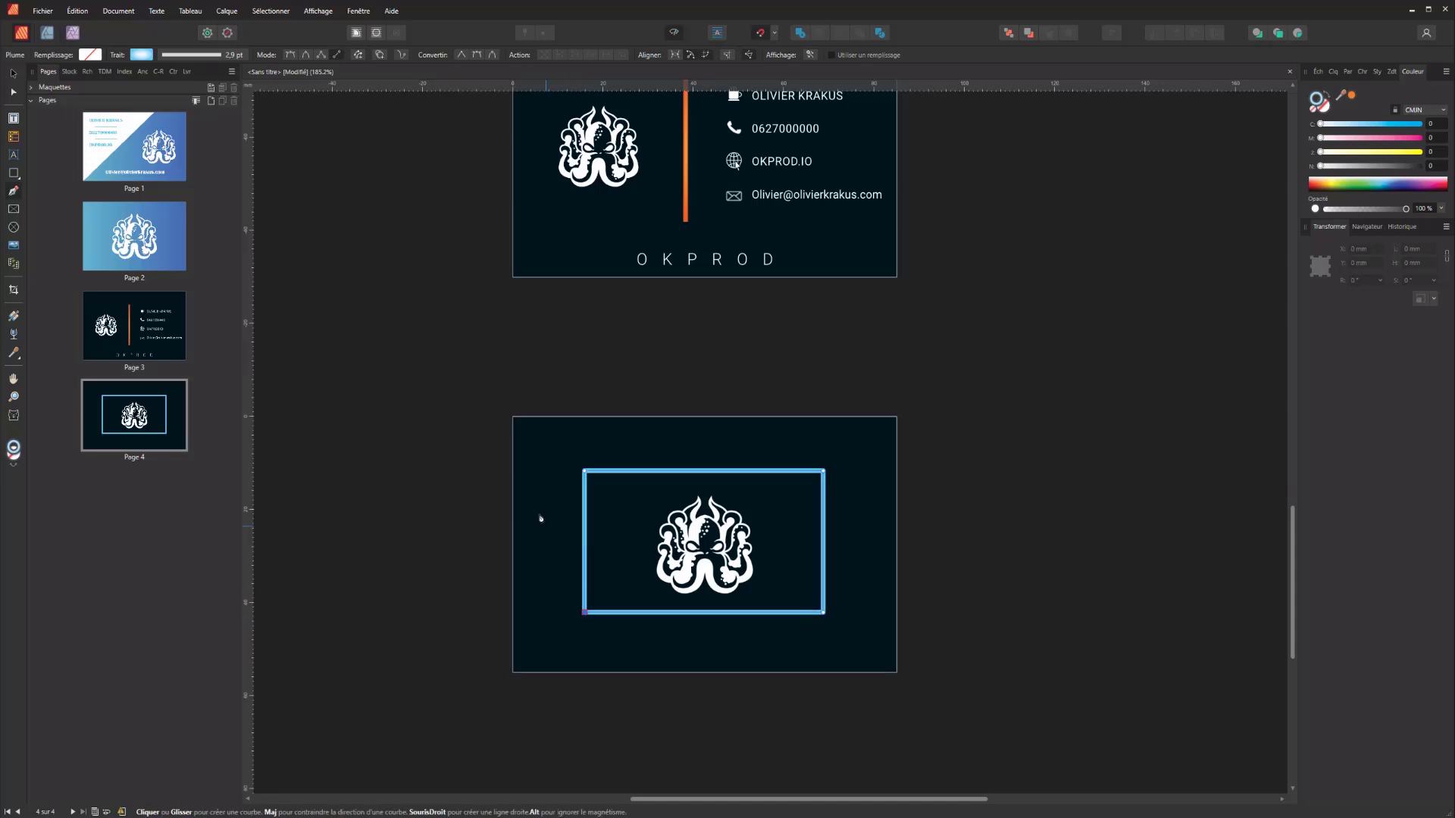
{"action": "left_click", "coordinate": [513, 416]}
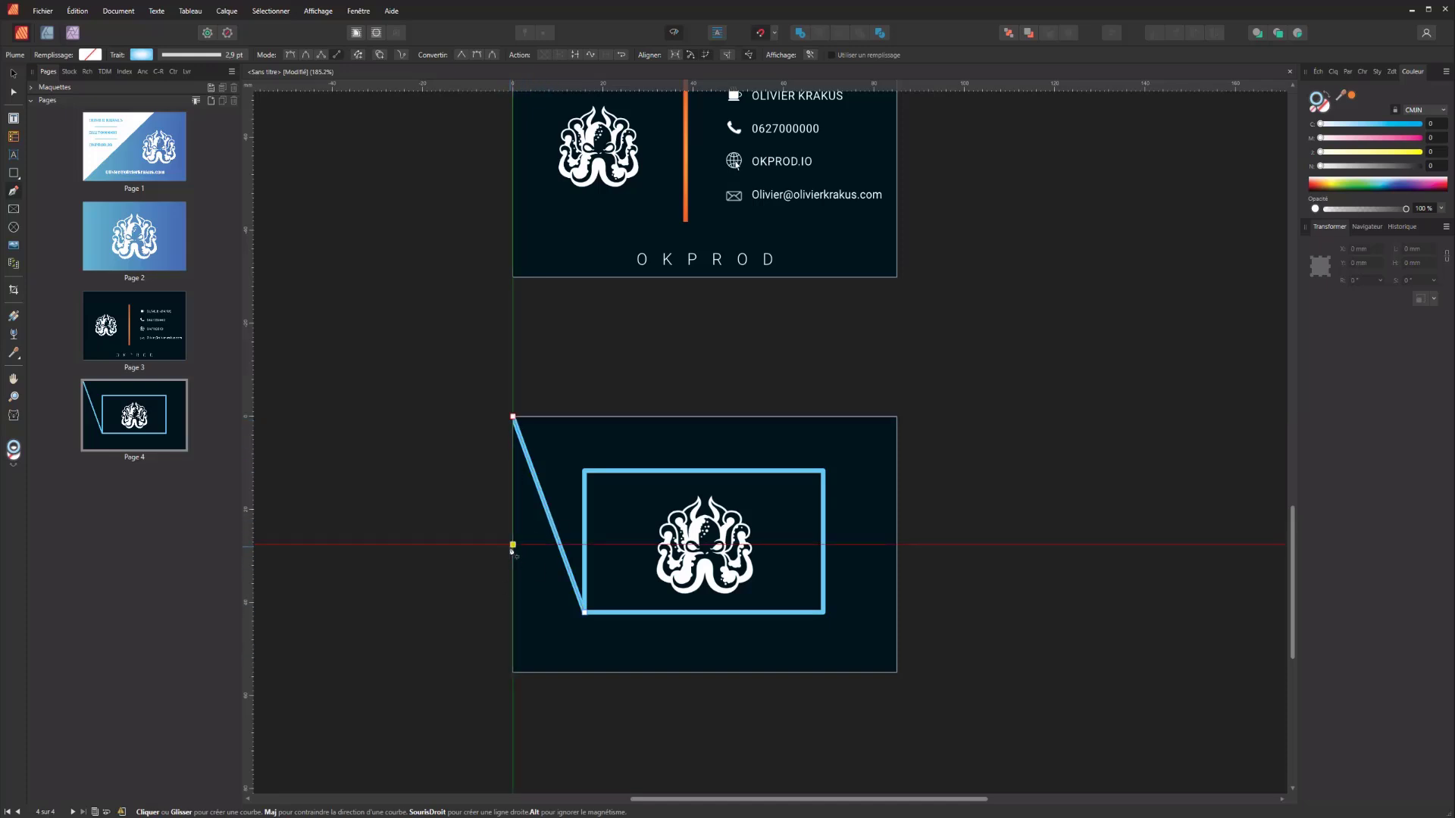
{"action": "left_click", "coordinate": [573, 416]}
{"action": "left_click", "coordinate": [532, 469]}
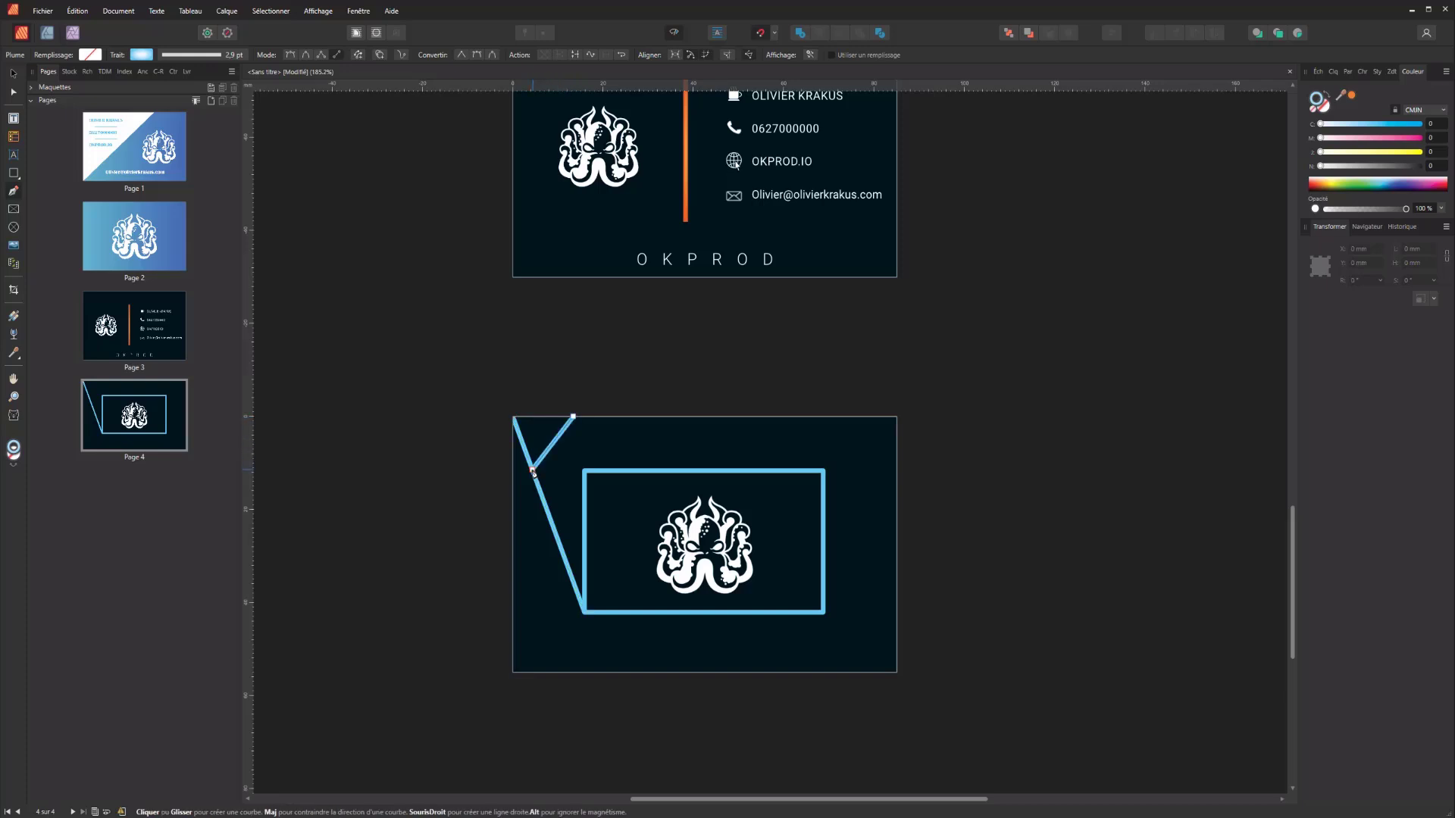
- Draw two slanted Pen lines joining the page's top edge to the rectangle's top edge
{"action": "left_click", "coordinate": [724, 417]}
{"action": "left_click", "coordinate": [609, 470]}
{"action": "left_click", "coordinate": [723, 417]}
{"action": "left_click", "coordinate": [779, 470]}
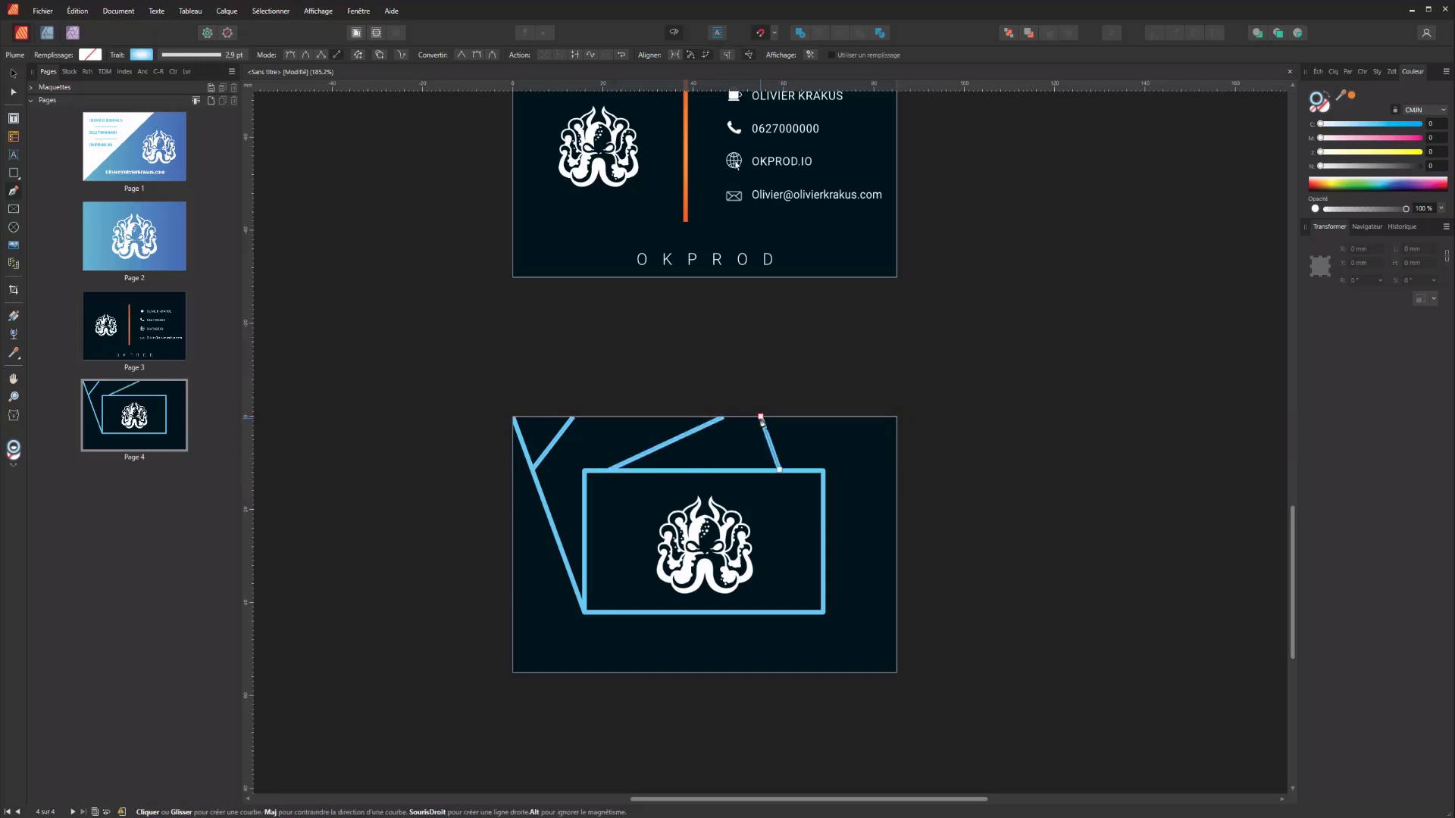
- Draw a line from the page's right edge to near the rectangle's upper-right corner, plus a branch from the page's top edge
{"action": "left_click", "coordinate": [897, 468]}
{"action": "left_click", "coordinate": [824, 479]}
{"action": "left_click", "coordinate": [816, 417]}
{"action": "left_click", "coordinate": [862, 474]}
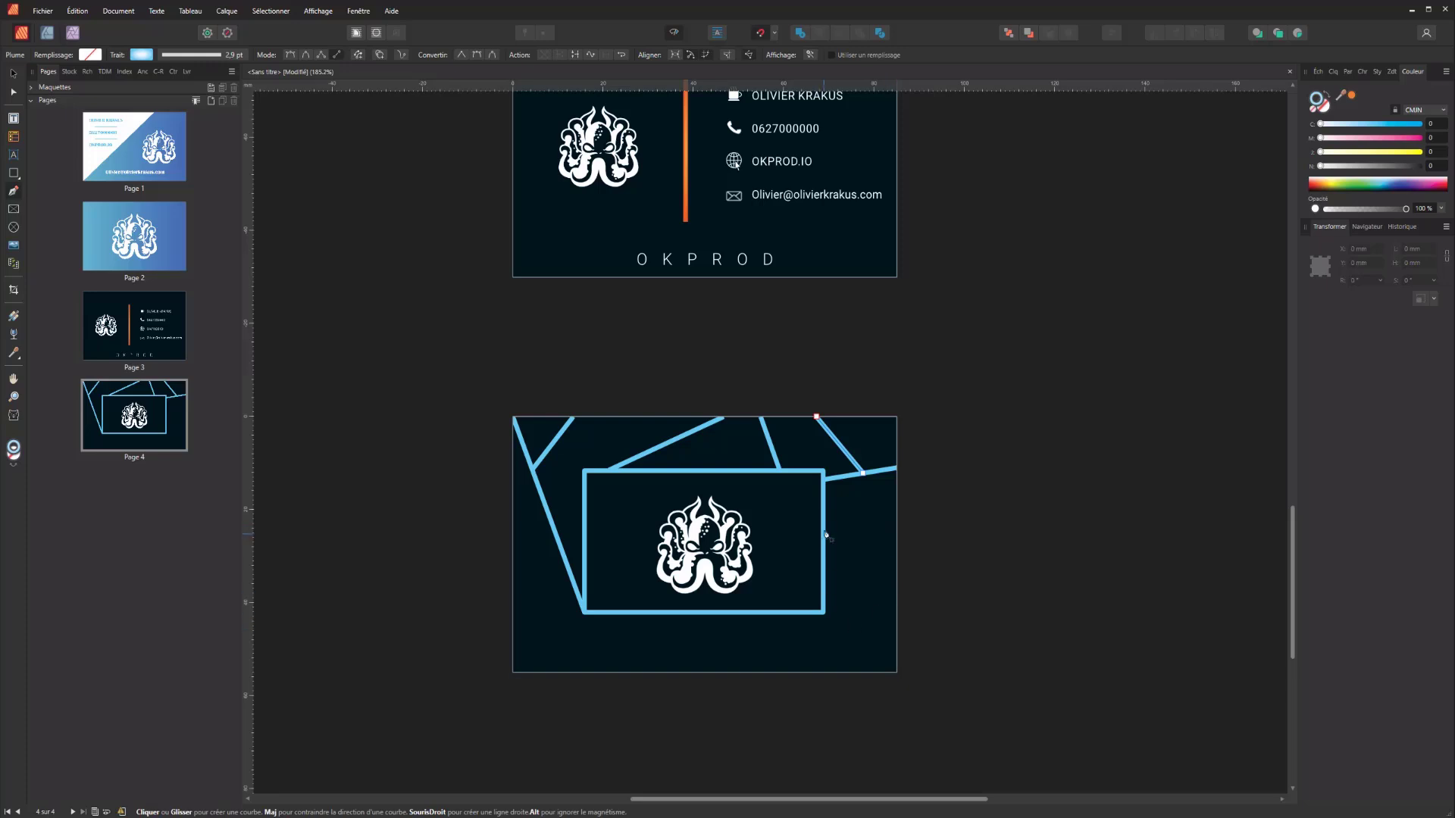
- Draw three slanted lines from the rectangle's right side and lower-right corner to the page's right edge, adding two short branches between them
{"action": "left_click", "coordinate": [894, 581]}
{"action": "left_click", "coordinate": [908, 510]}
{"action": "left_click", "coordinate": [918, 683]}
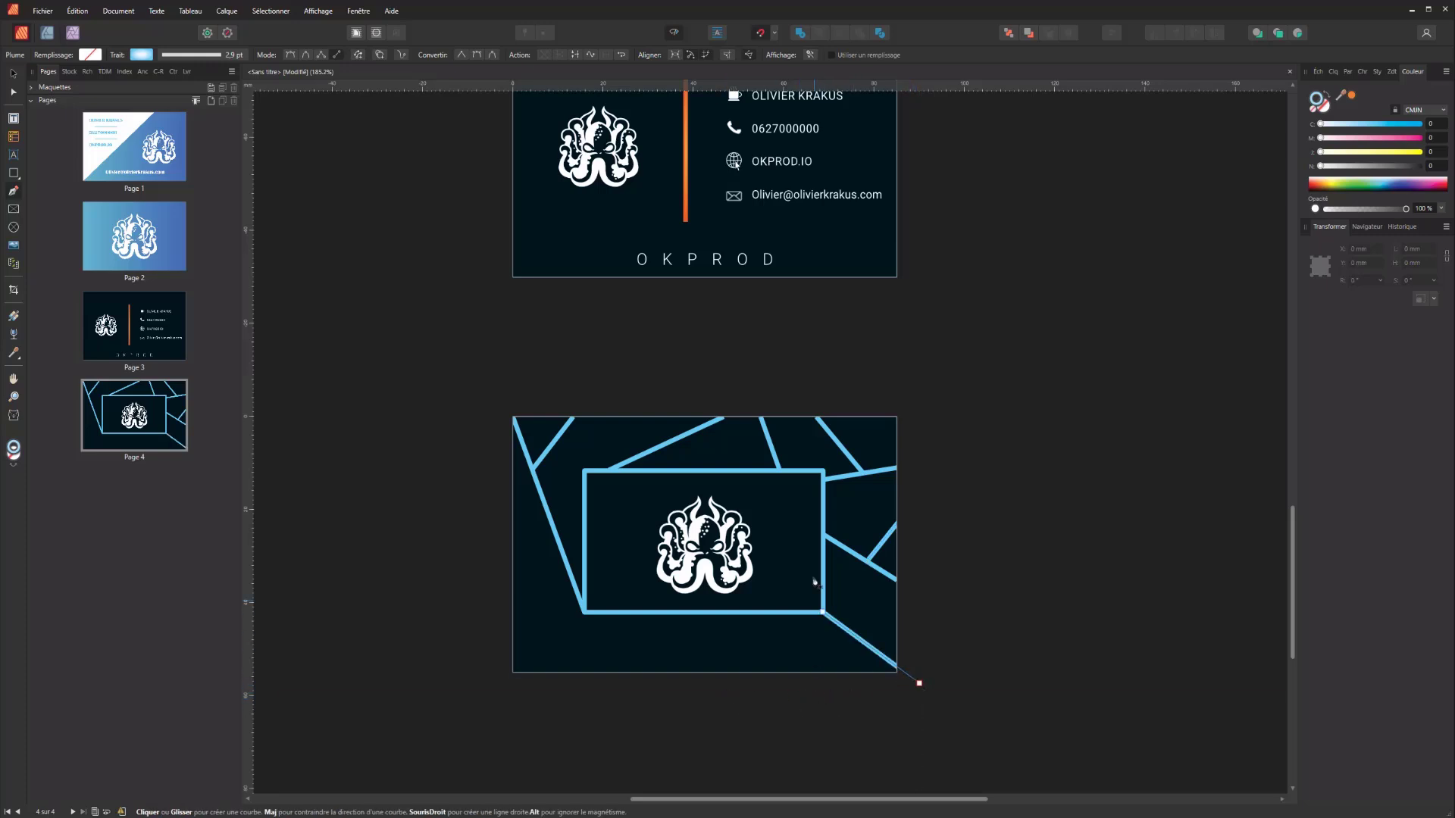
{"action": "left_click", "coordinate": [925, 630]}
{"action": "left_click", "coordinate": [854, 552]}
{"action": "left_click", "coordinate": [872, 602]}
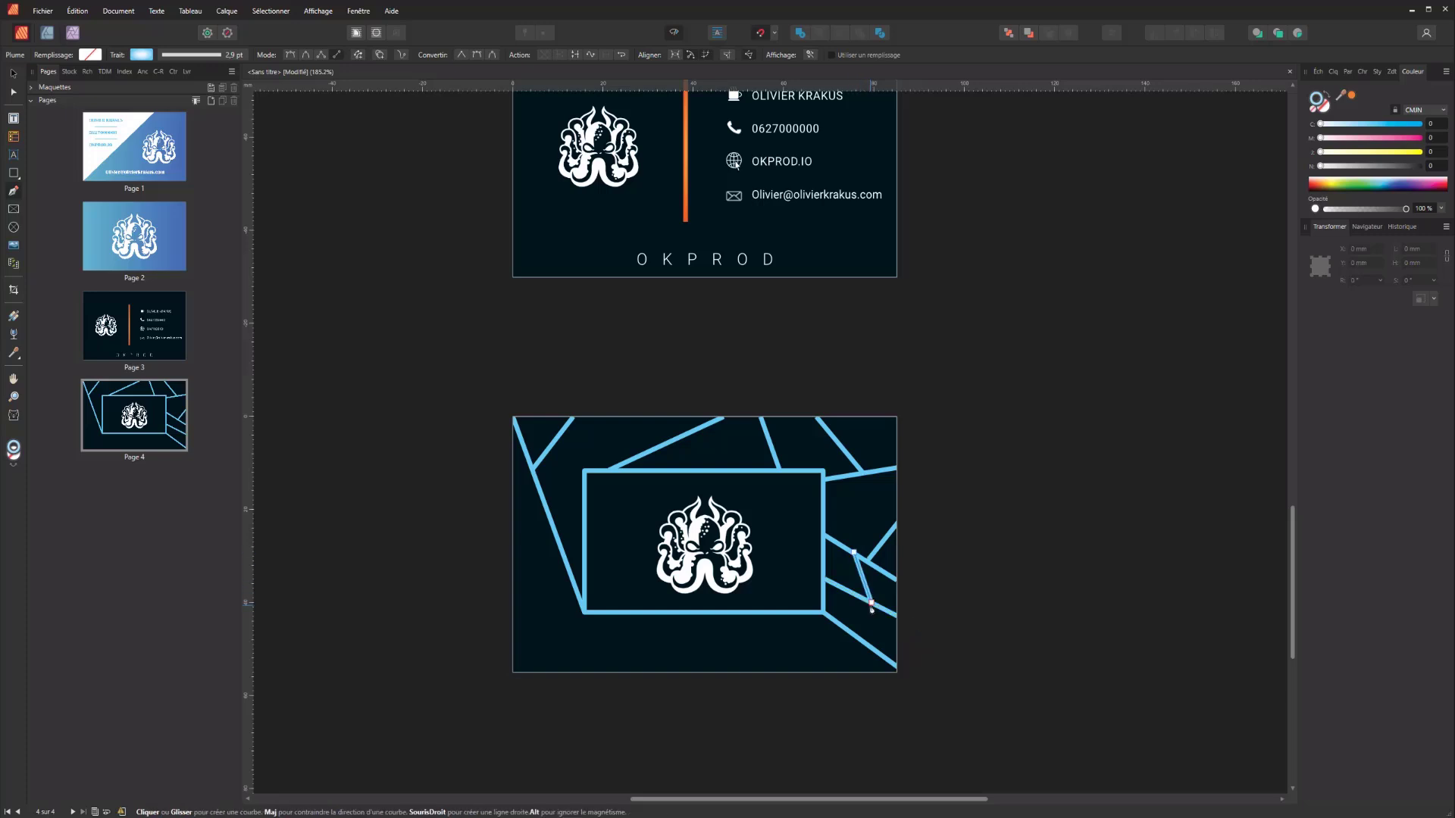
- Draw a slanted line from the rectangle's bottom edge to the page's bottom edge
{"action": "left_click", "coordinate": [783, 612]}
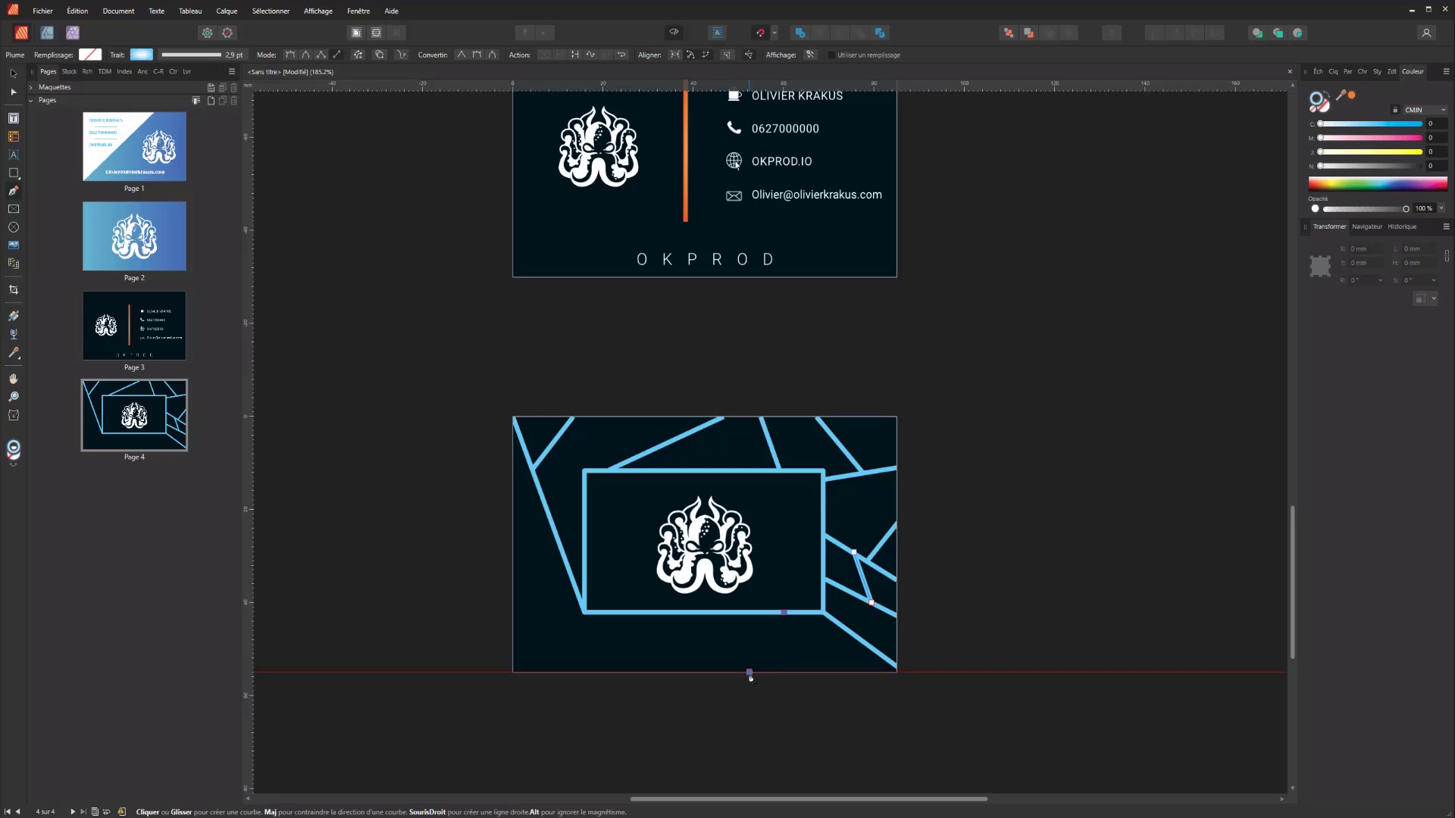
{"action": "left_click", "coordinate": [748, 672]}
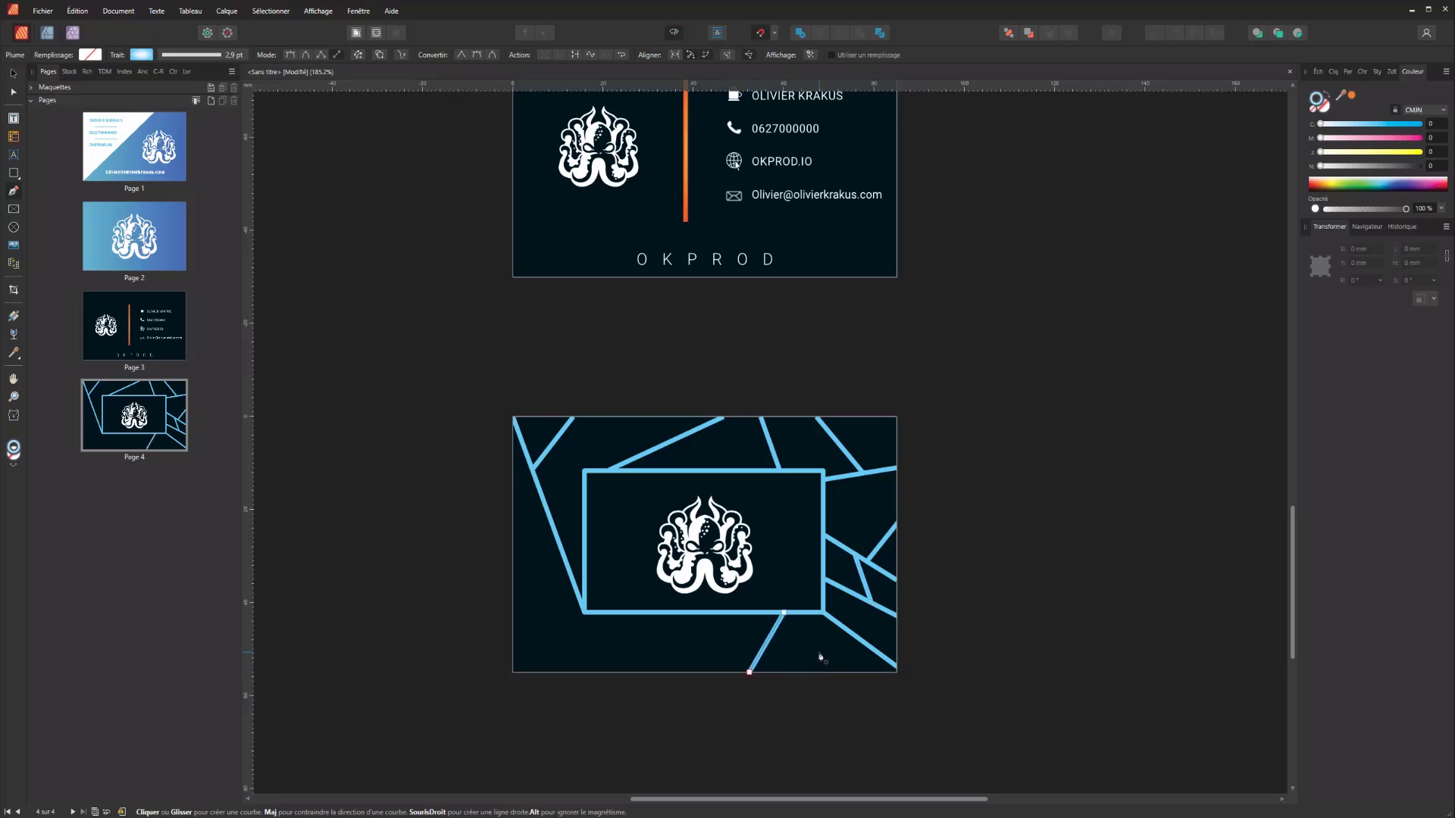
- Draw a branch between the two slanted lines below the rectangle's lower-right corner, plus a short line from it to the page's bottom edge
{"action": "left_click", "coordinate": [766, 642]}
{"action": "left_click", "coordinate": [849, 630]}
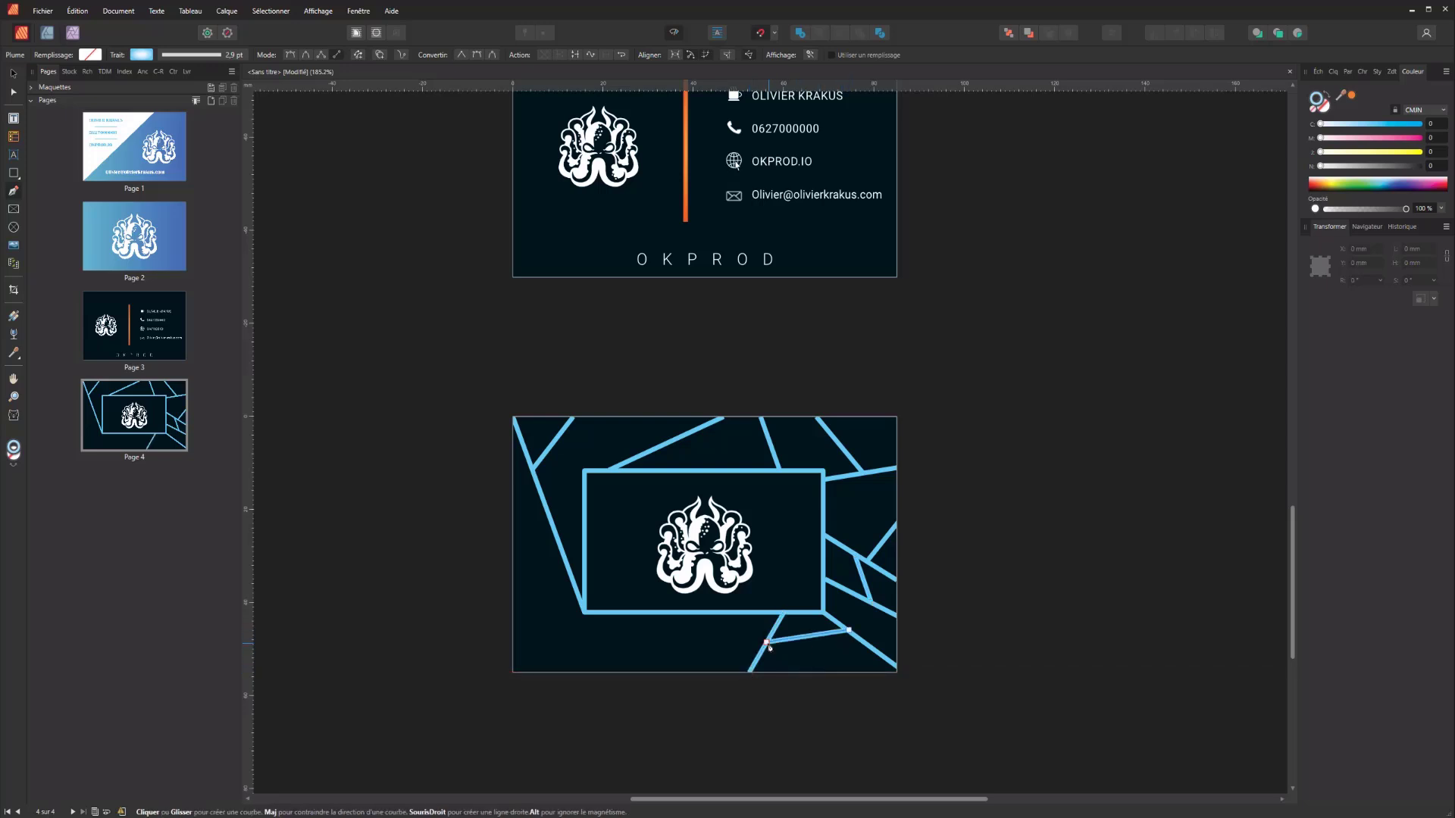
{"action": "left_click", "coordinate": [810, 637]}
{"action": "left_click", "coordinate": [822, 672]}
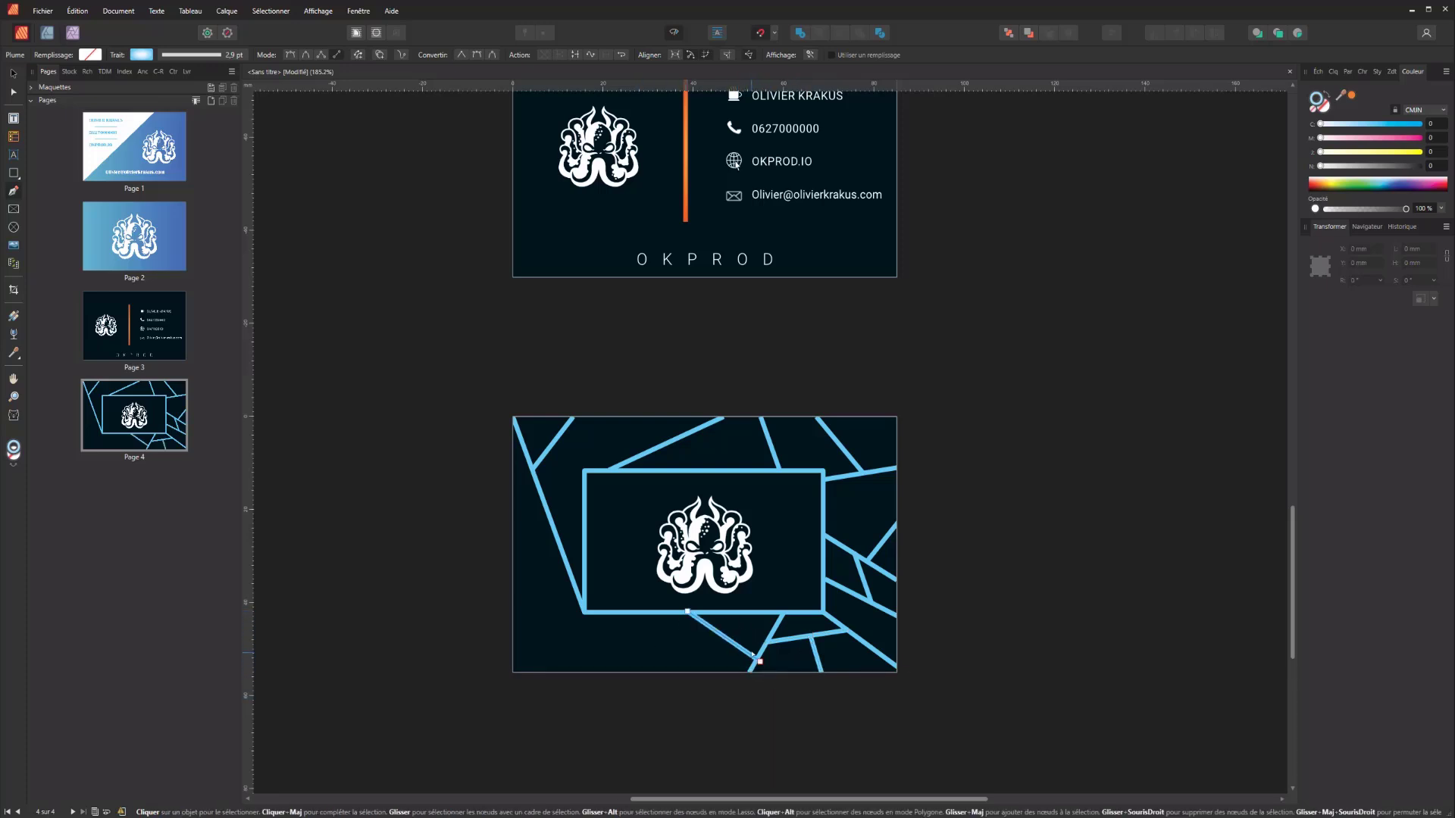
- Draw two slanted lines from the middle of the rectangle's bottom edge, one to the neighbouring slanted line and one to the page's bottom edge
{"action": "left_click", "coordinate": [690, 616]}
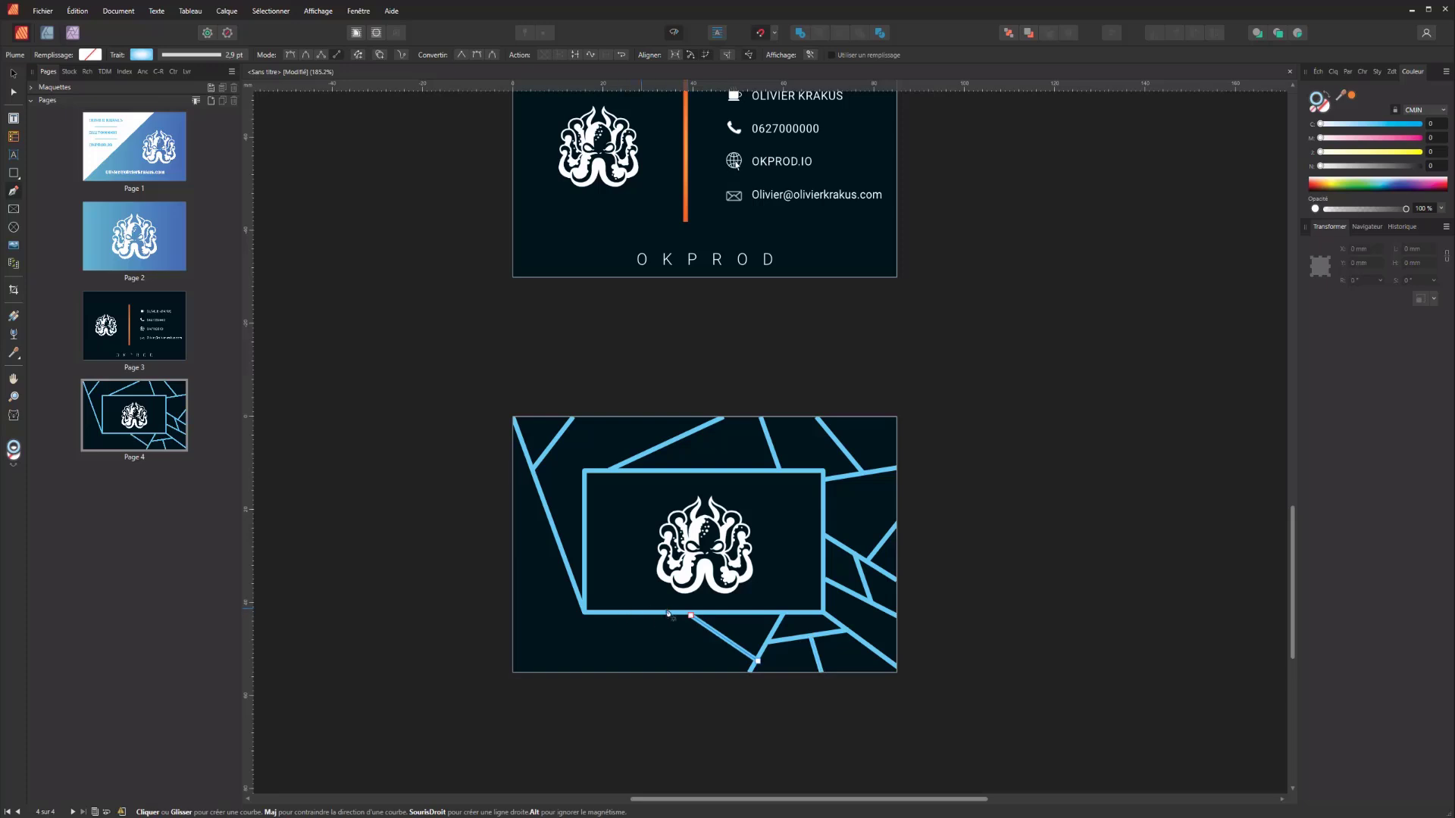
{"action": "left_click", "coordinate": [664, 614]}
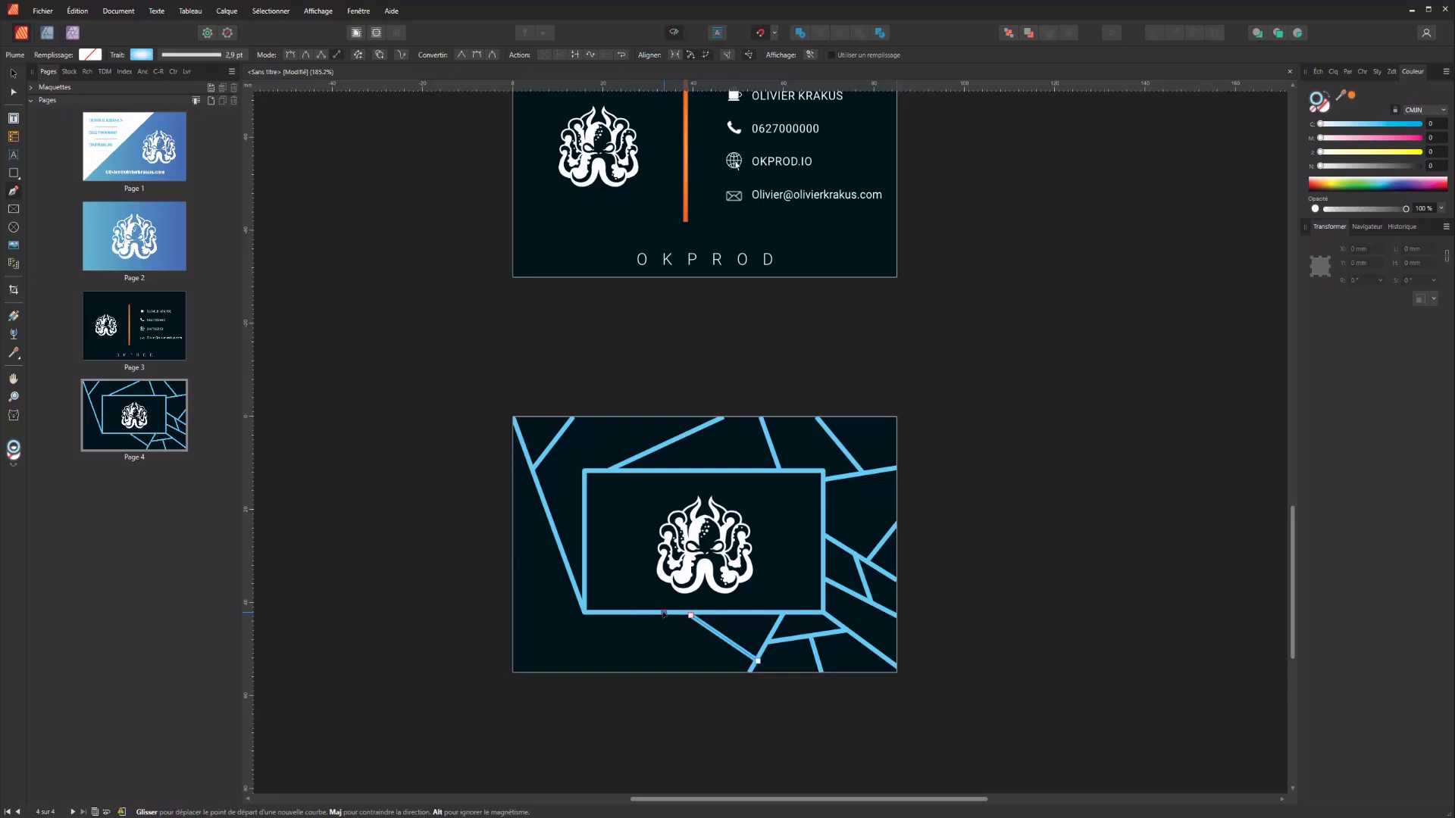
{"action": "left_click", "coordinate": [616, 669]}
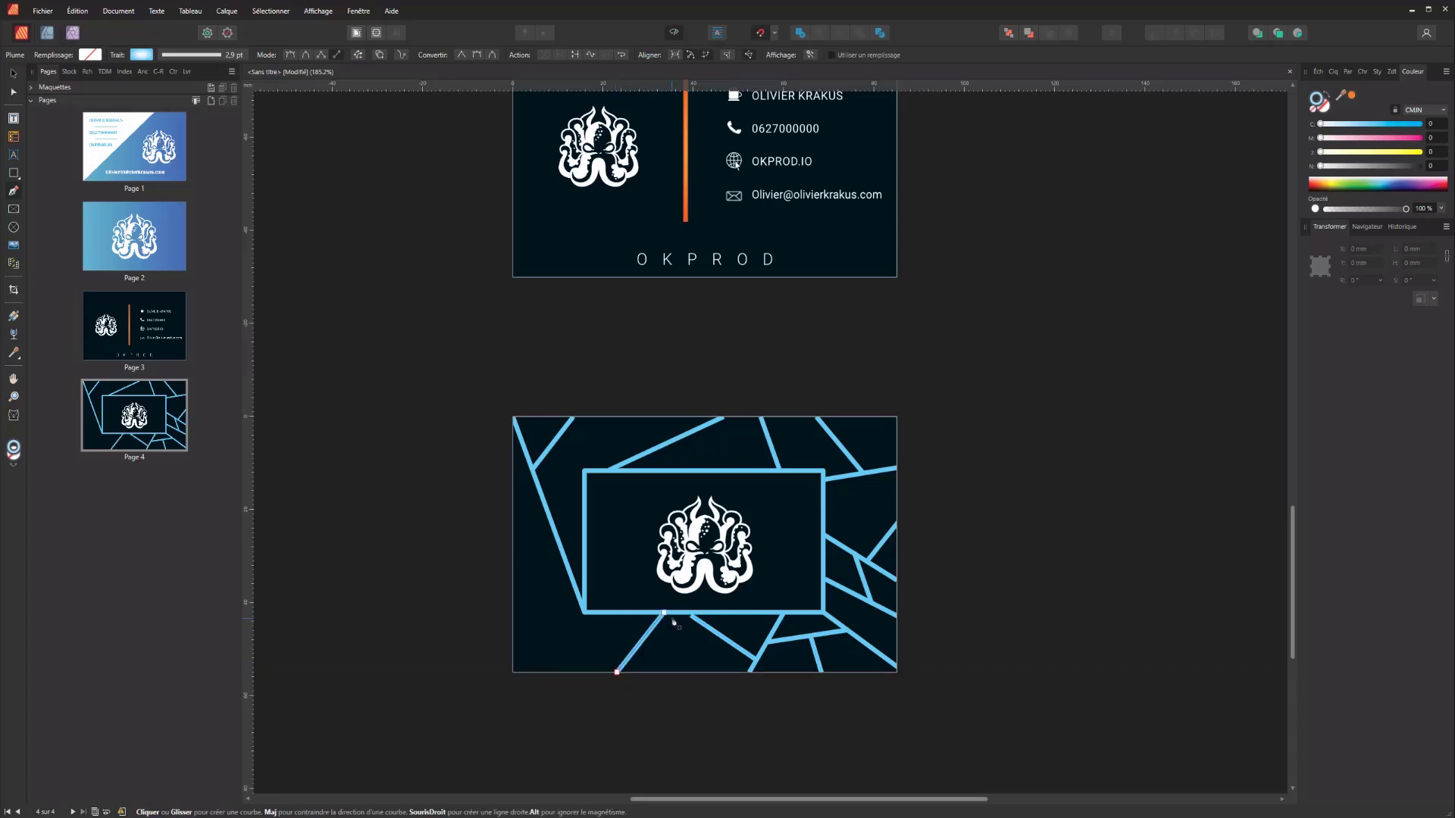
- Move the upper end node of the slanted line below the logo onto the rectangle's bottom edge to close the gap
{"action": "scroll", "coordinate": [680, 617], "scroll_direction": "up", "scroll_amount": 6}
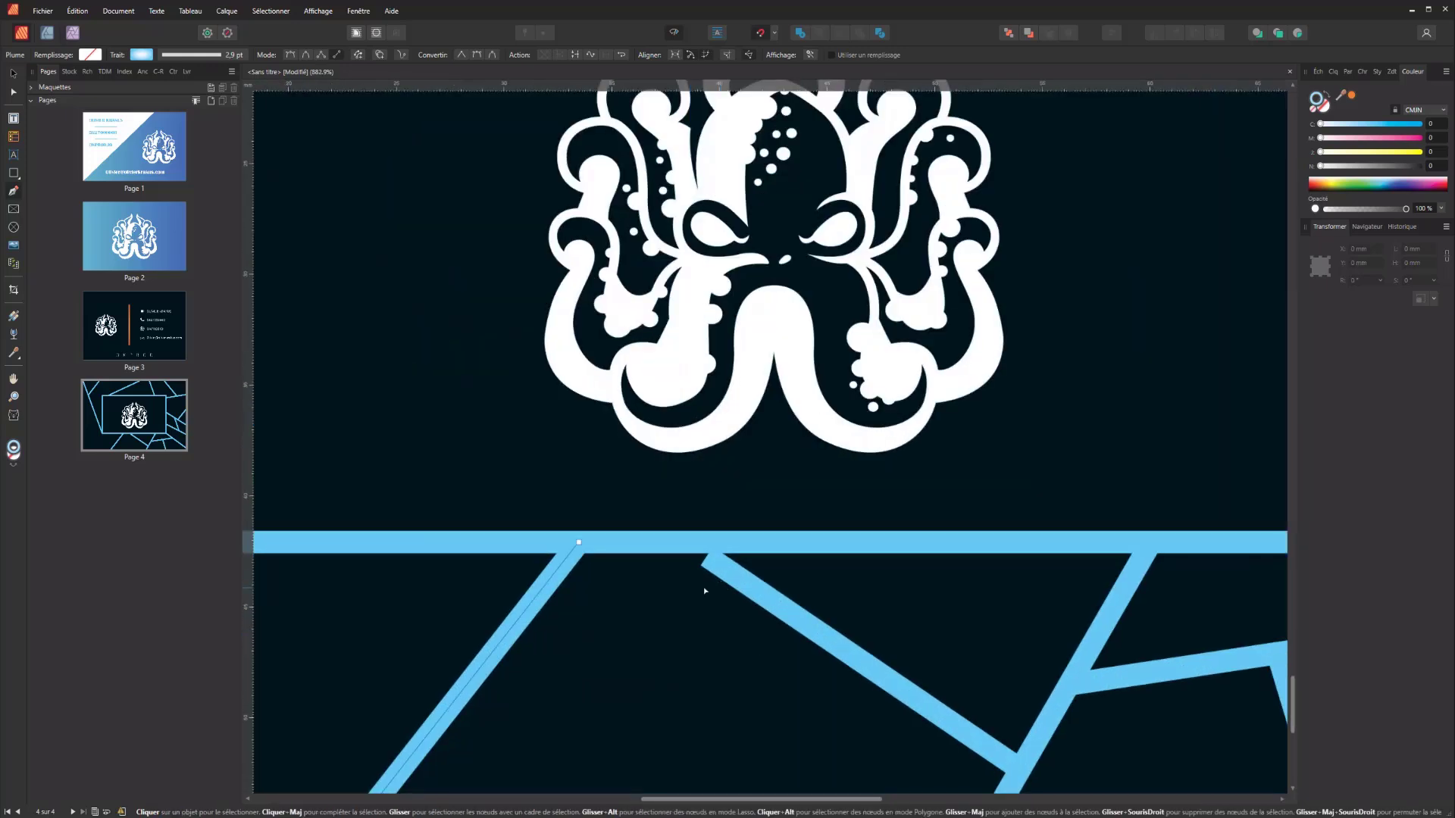
{"action": "left_click", "coordinate": [717, 569], "text": "ctrl"}
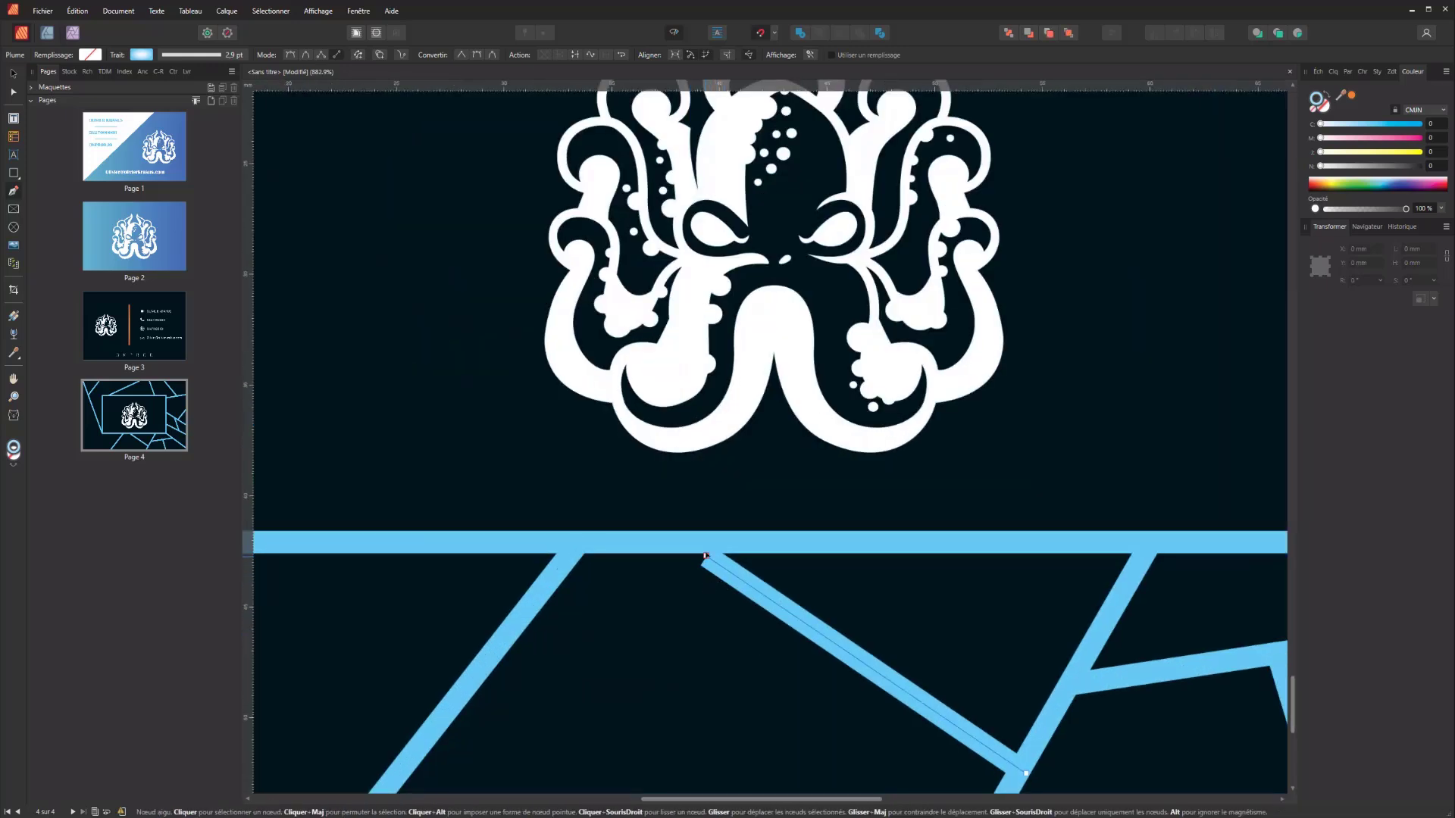
{"action": "left_click_drag", "start_coordinate": [706, 555], "coordinate": [701, 540]}
{"action": "scroll", "coordinate": [699, 555], "scroll_direction": "down", "scroll_amount": 2}
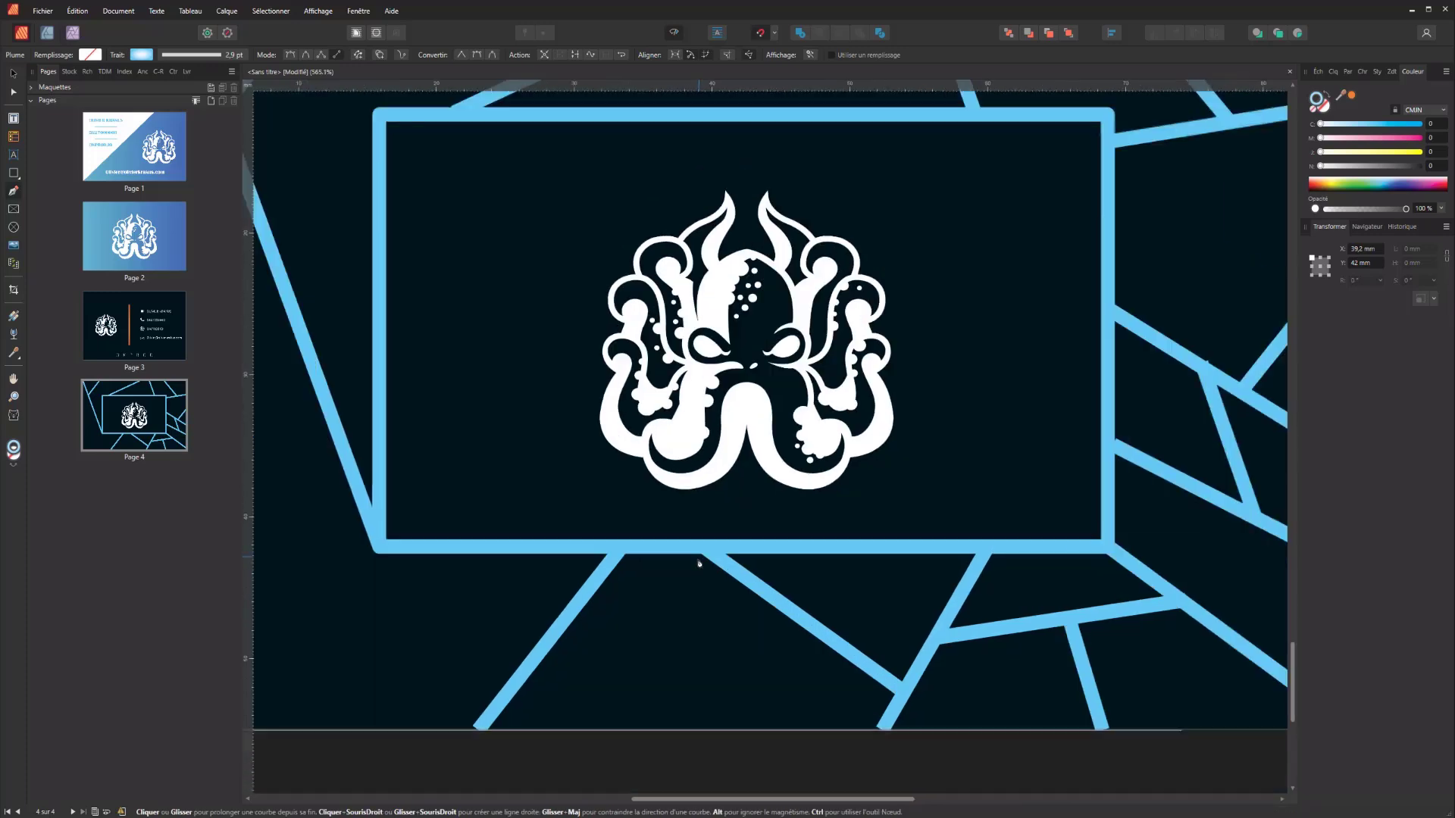
- Tuck the short right-side branch's upper node into the line it meets and extend the line below it past the page's right edge
{"action": "left_click_drag", "start_coordinate": [1041, 429], "coordinate": [712, 523]}
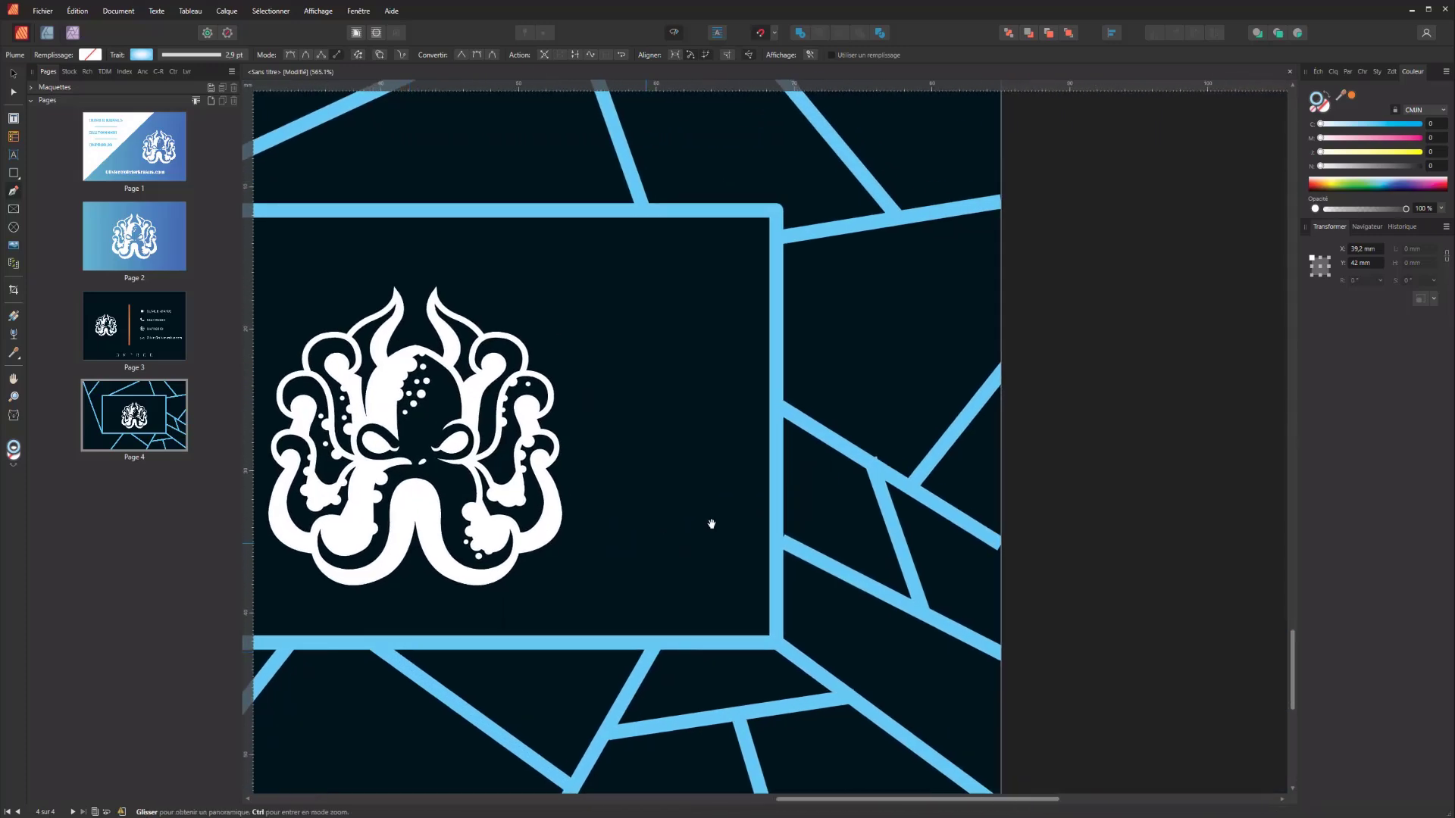
{"action": "scroll", "coordinate": [877, 482], "scroll_direction": "up", "scroll_amount": 1}
{"action": "left_click", "coordinate": [870, 460], "text": "ctrl"}
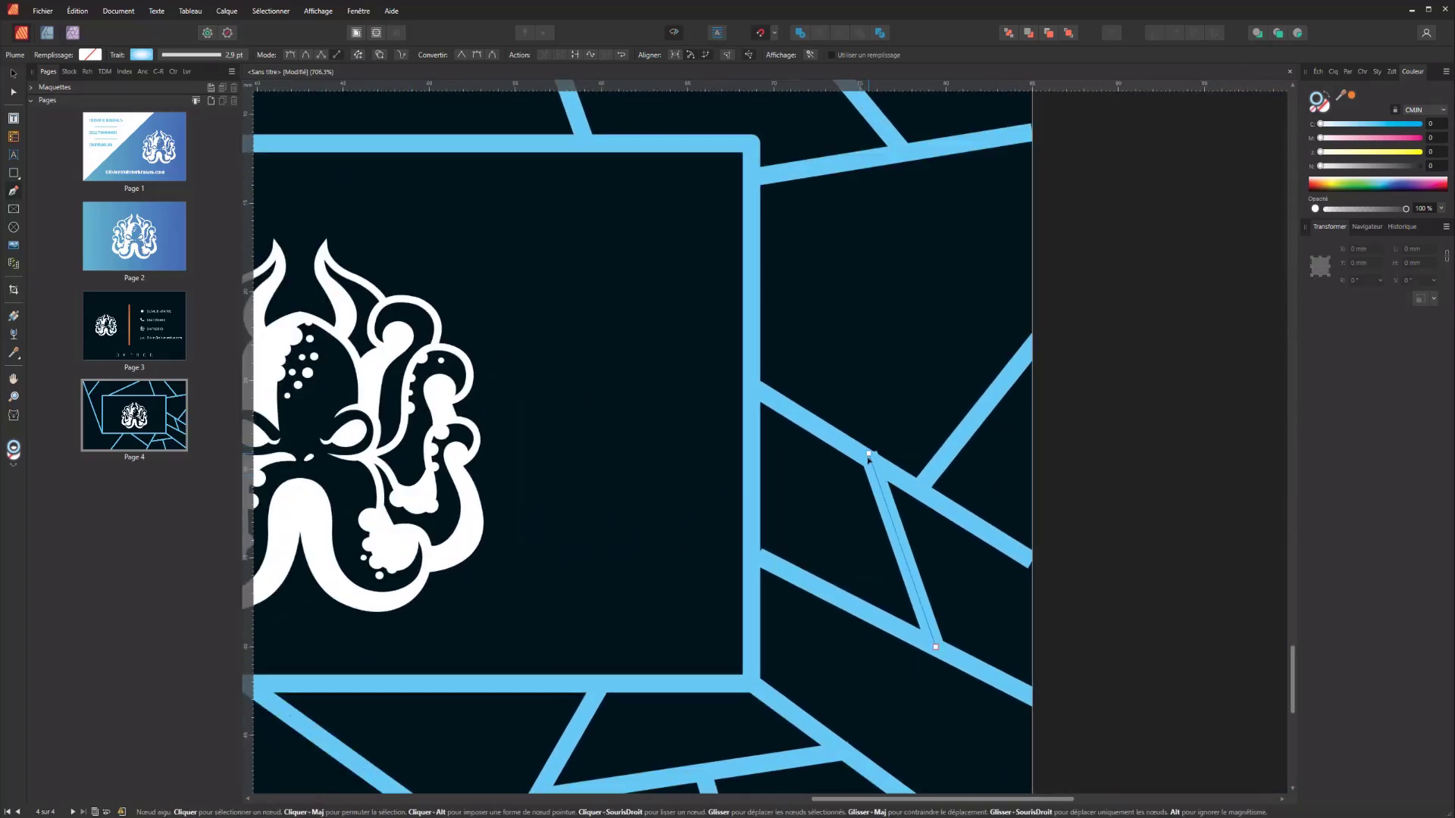
{"action": "left_click_drag", "start_coordinate": [868, 455], "coordinate": [872, 461]}
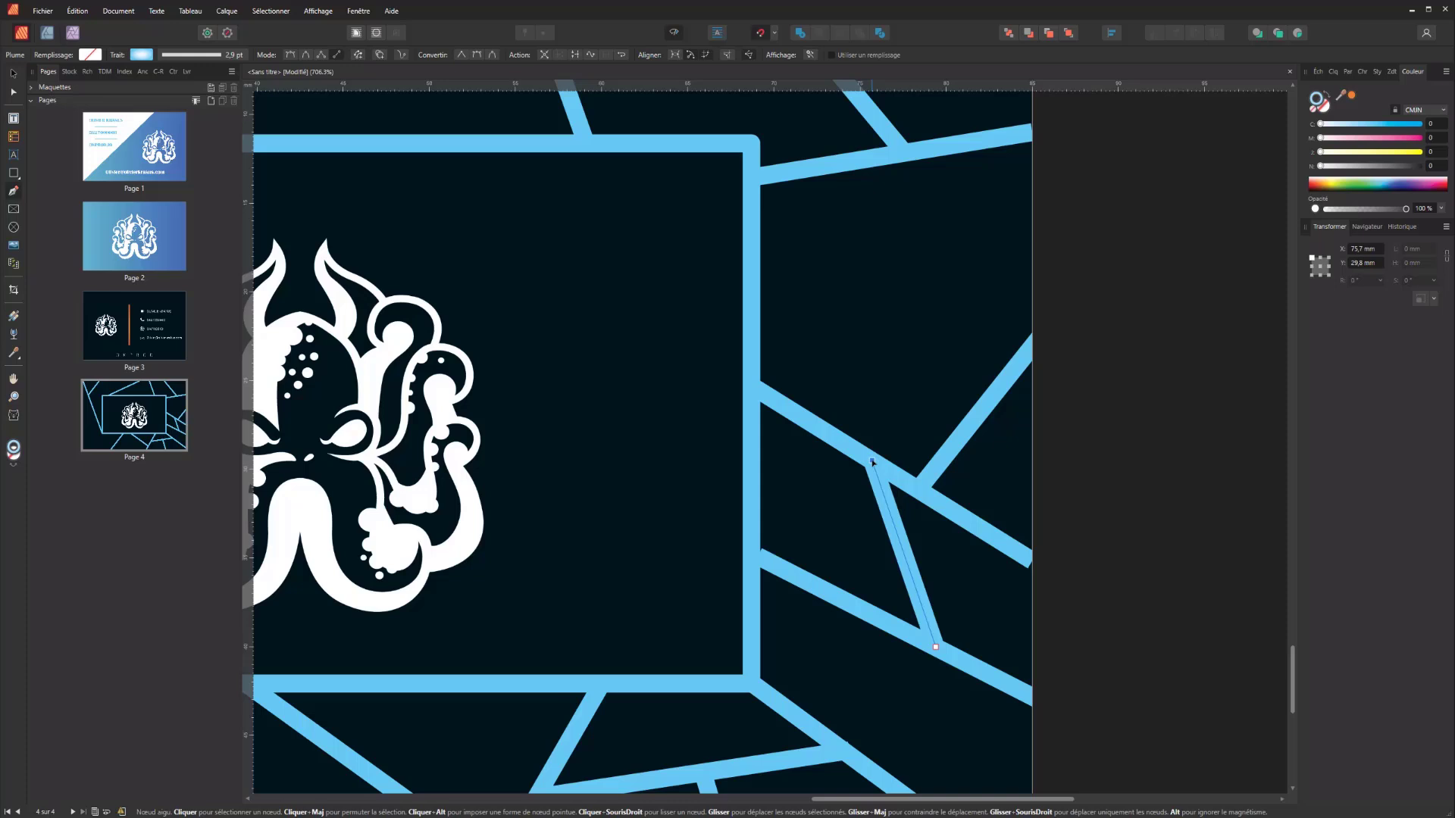
{"action": "left_click", "coordinate": [758, 558], "text": "ctrl"}
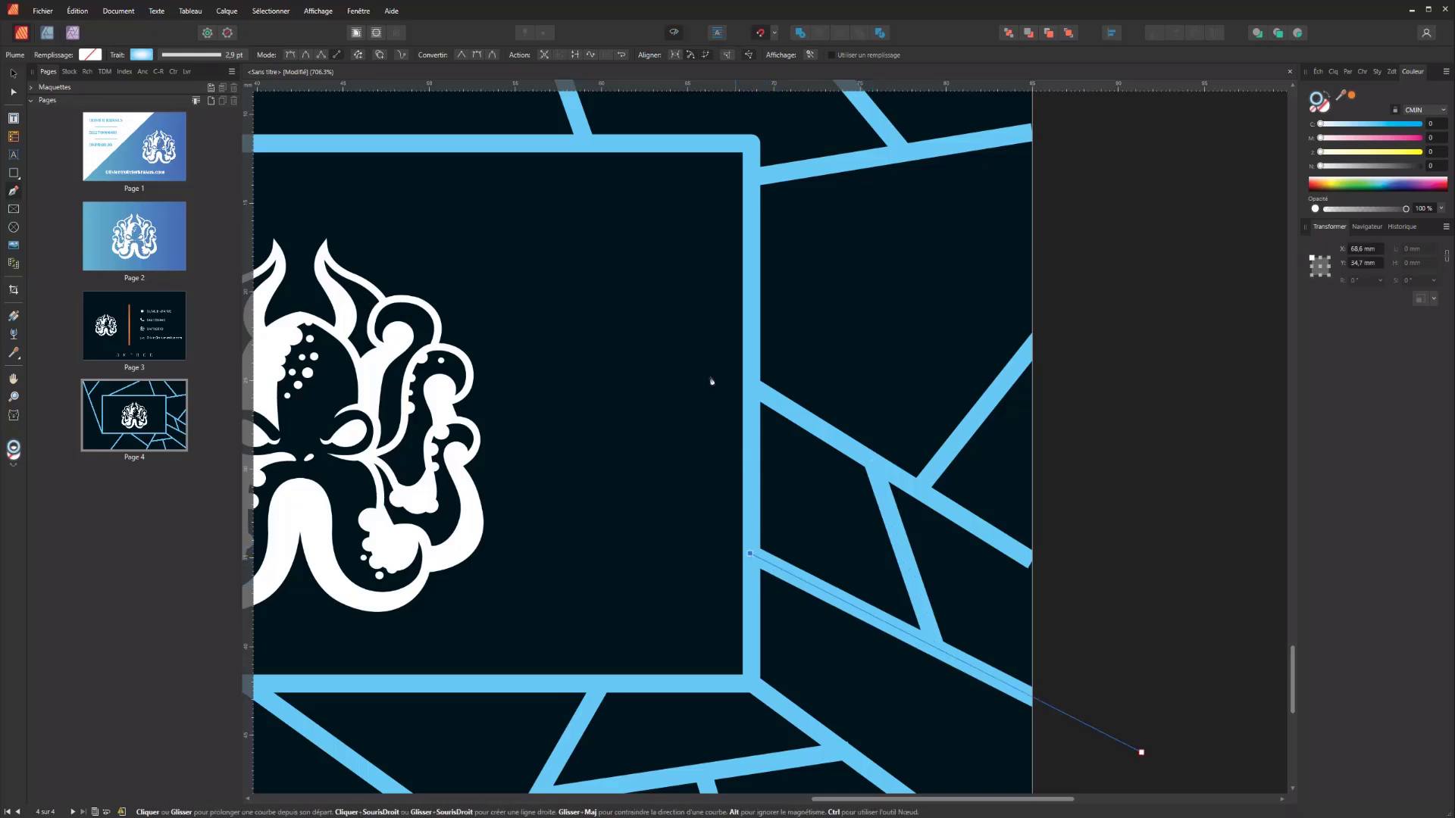
- Extend the upper ends of the three slanted lines above the rectangle beyond the page's top edge
{"action": "left_click_drag", "start_coordinate": [634, 247], "coordinate": [648, 528]}
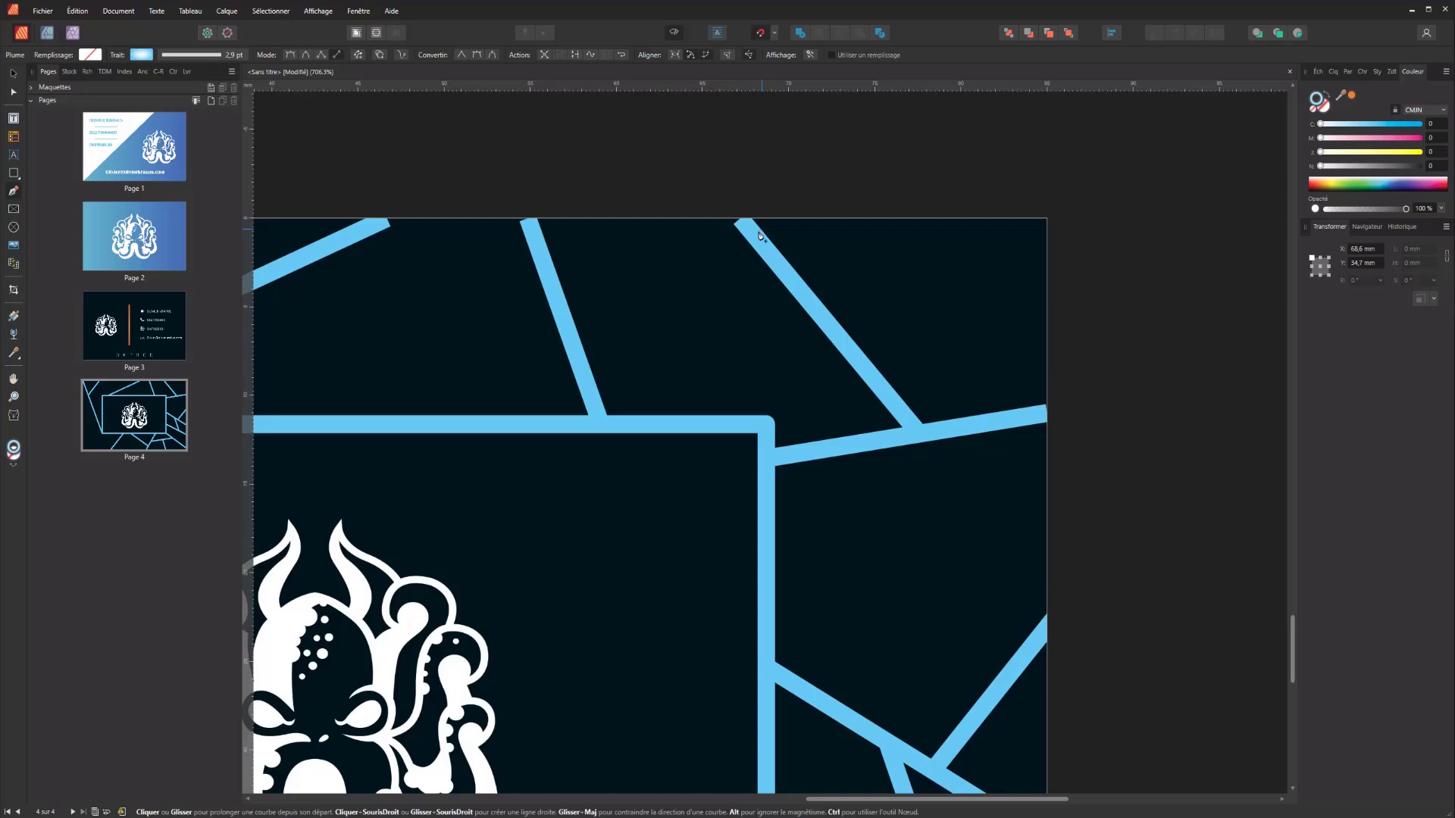
{"action": "left_click_drag", "start_coordinate": [742, 221], "coordinate": [717, 191]}
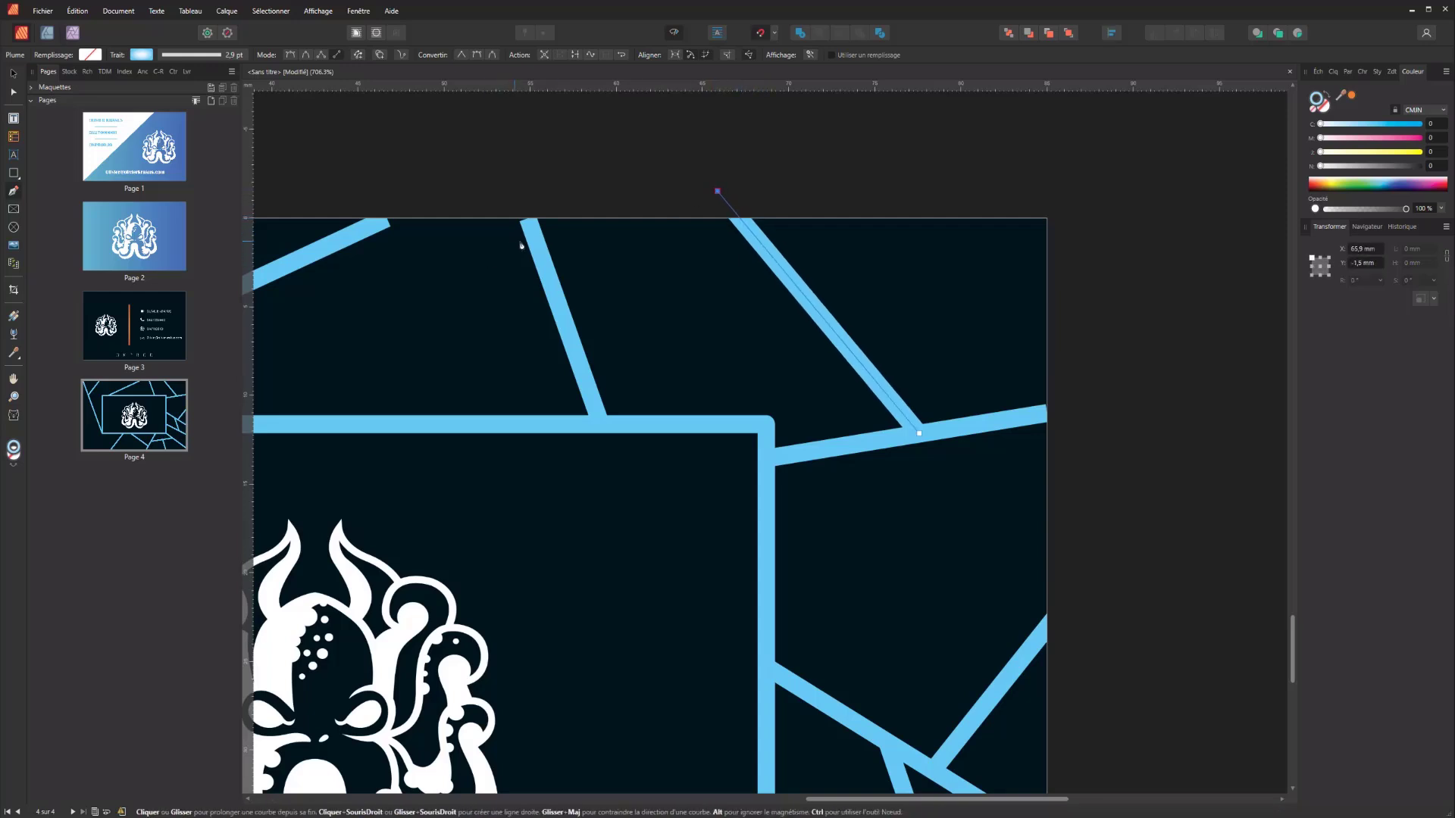
{"action": "left_click", "coordinate": [528, 221]}
{"action": "left_click_drag", "start_coordinate": [528, 221], "coordinate": [838, 263]}
{"action": "left_click", "coordinate": [758, 265], "text": "ctrl"}
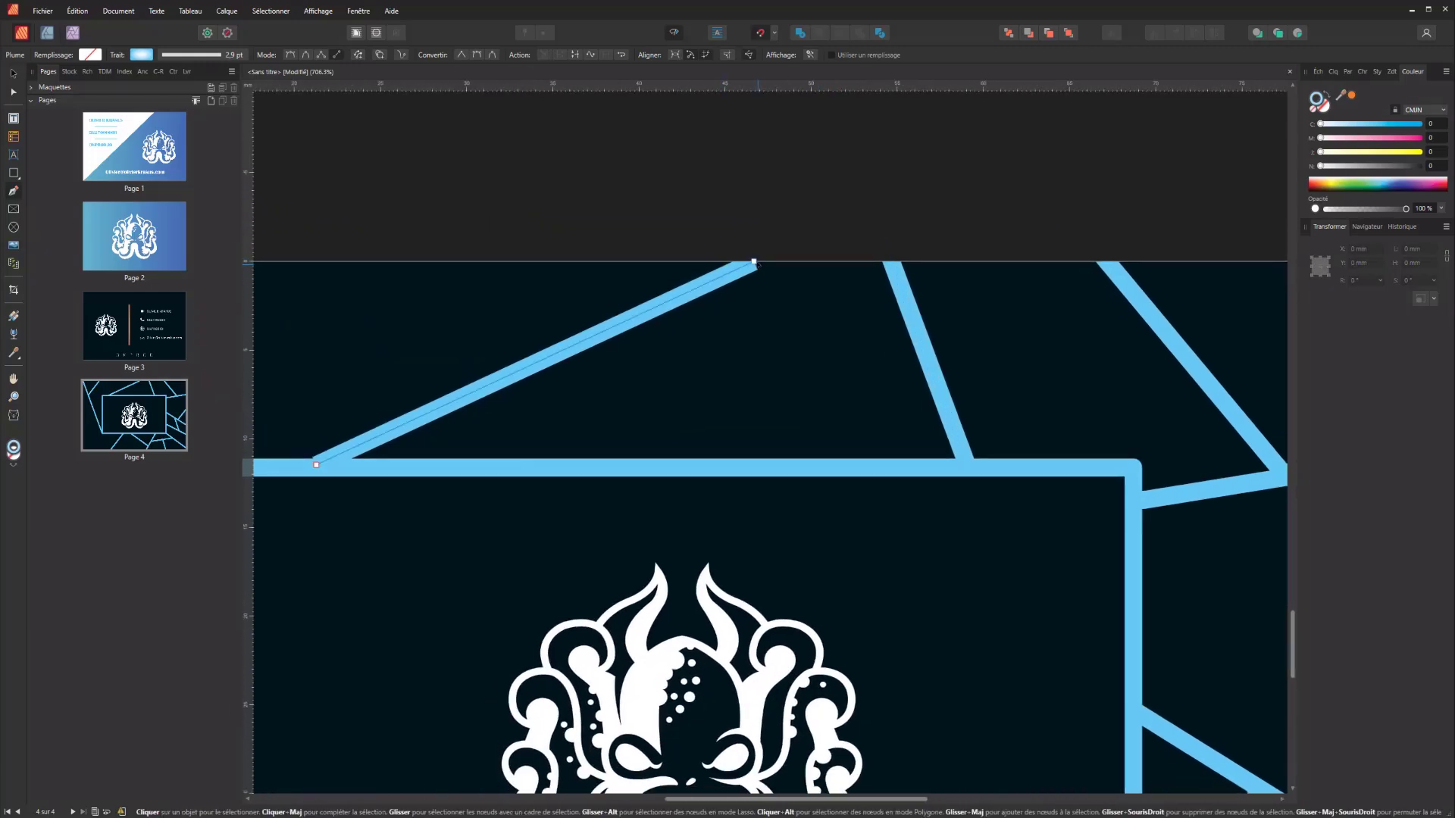
{"action": "left_click", "coordinate": [764, 226]}
{"action": "left_click_drag", "start_coordinate": [644, 239], "coordinate": [992, 181]}
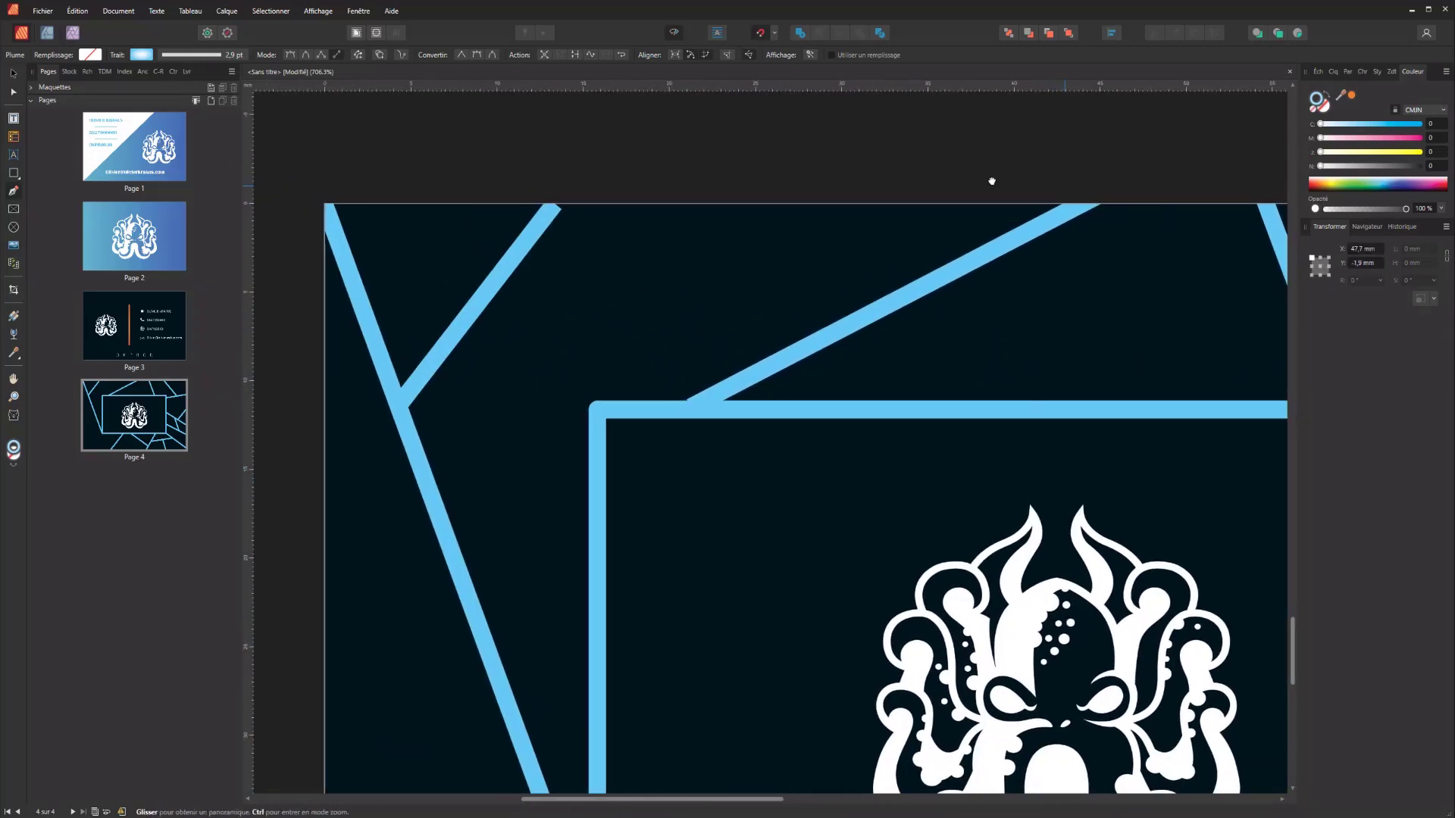
{"action": "left_click", "coordinate": [558, 203], "text": "ctrl"}
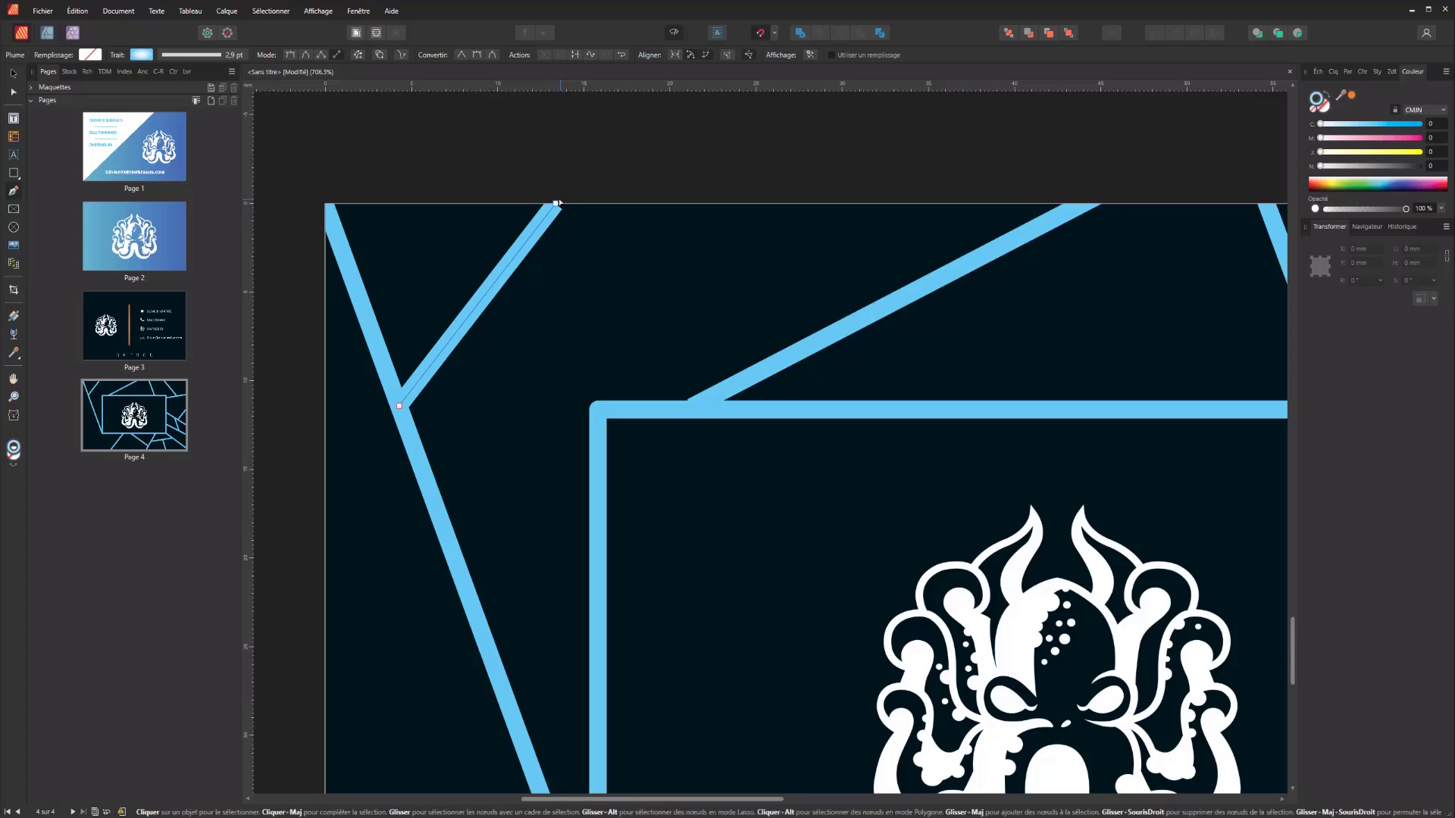
{"action": "left_click_drag", "start_coordinate": [558, 203], "coordinate": [557, 200]}
{"action": "left_click", "coordinate": [576, 171]}
{"action": "scroll", "coordinate": [567, 329], "scroll_direction": "down", "scroll_amount": 5}
{"action": "left_click_drag", "start_coordinate": [597, 452], "coordinate": [631, 332]}
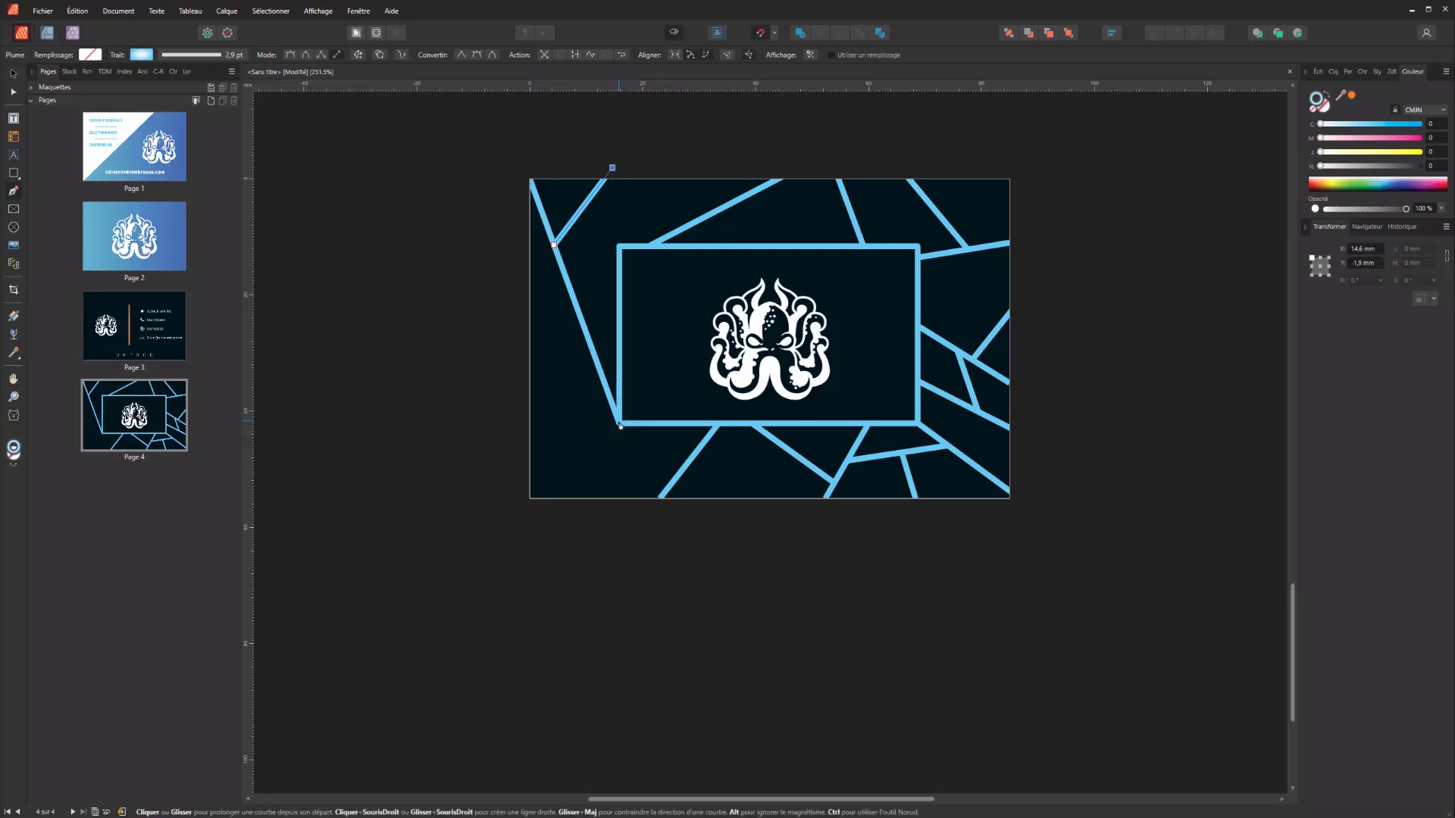
{"action": "left_click", "coordinate": [522, 509]}
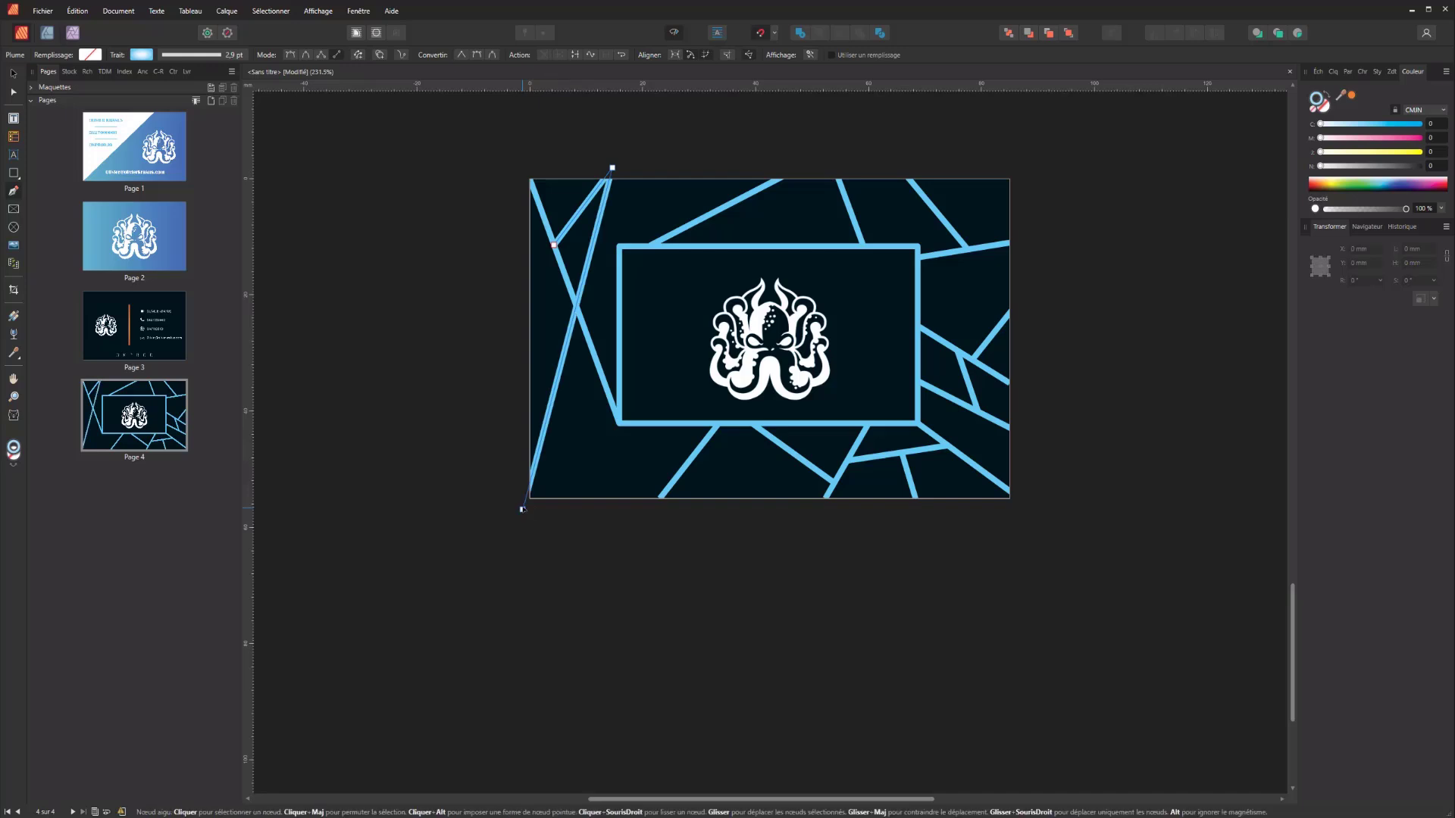
{"action": "key", "text": "ctrl+z"}
{"action": "key", "text": "ctrl+z"}
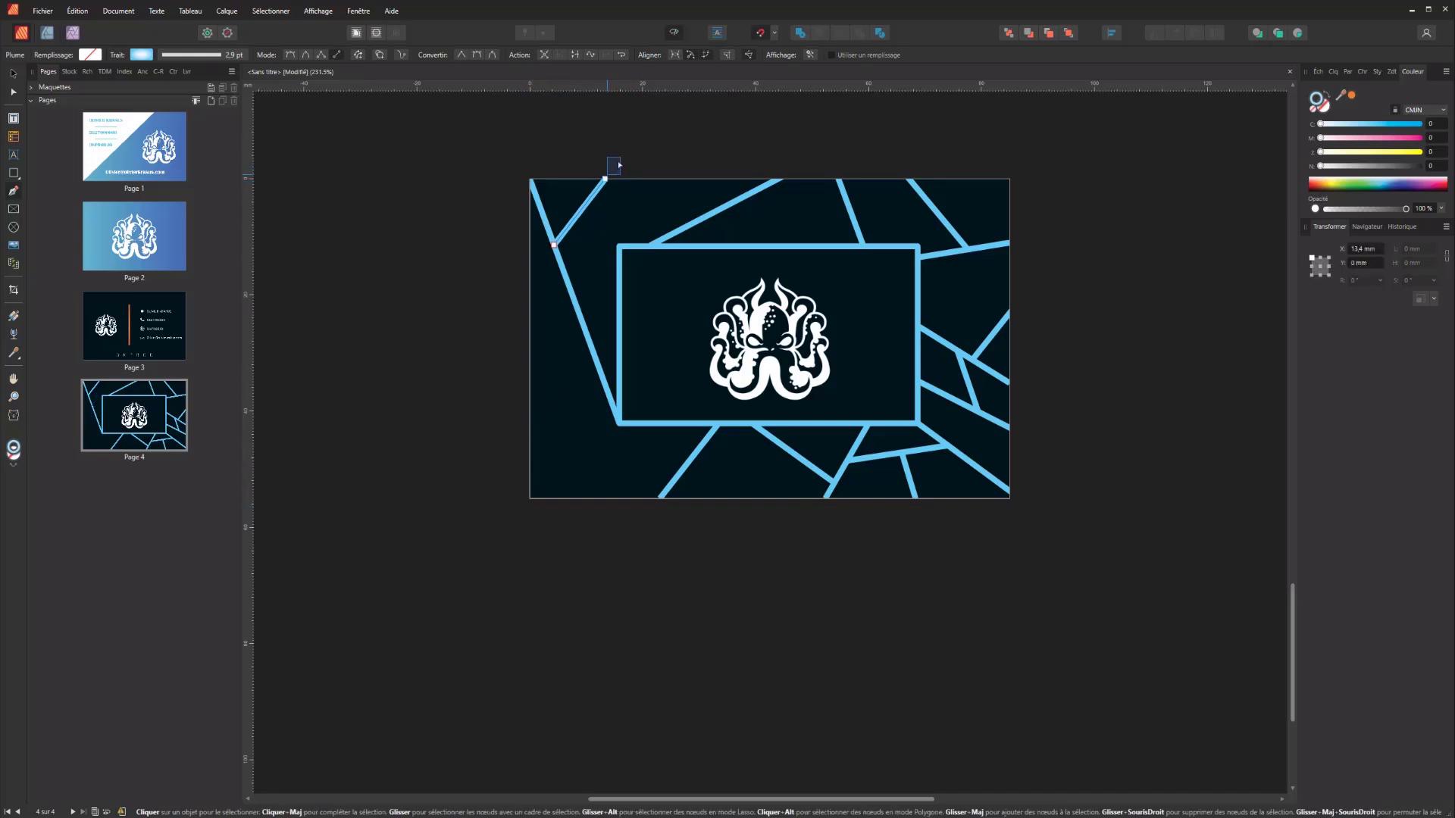
- Extend the upper-left branch's end node beyond the page's top edge and deselect the line
{"action": "left_click_drag", "start_coordinate": [604, 179], "coordinate": [617, 161]}
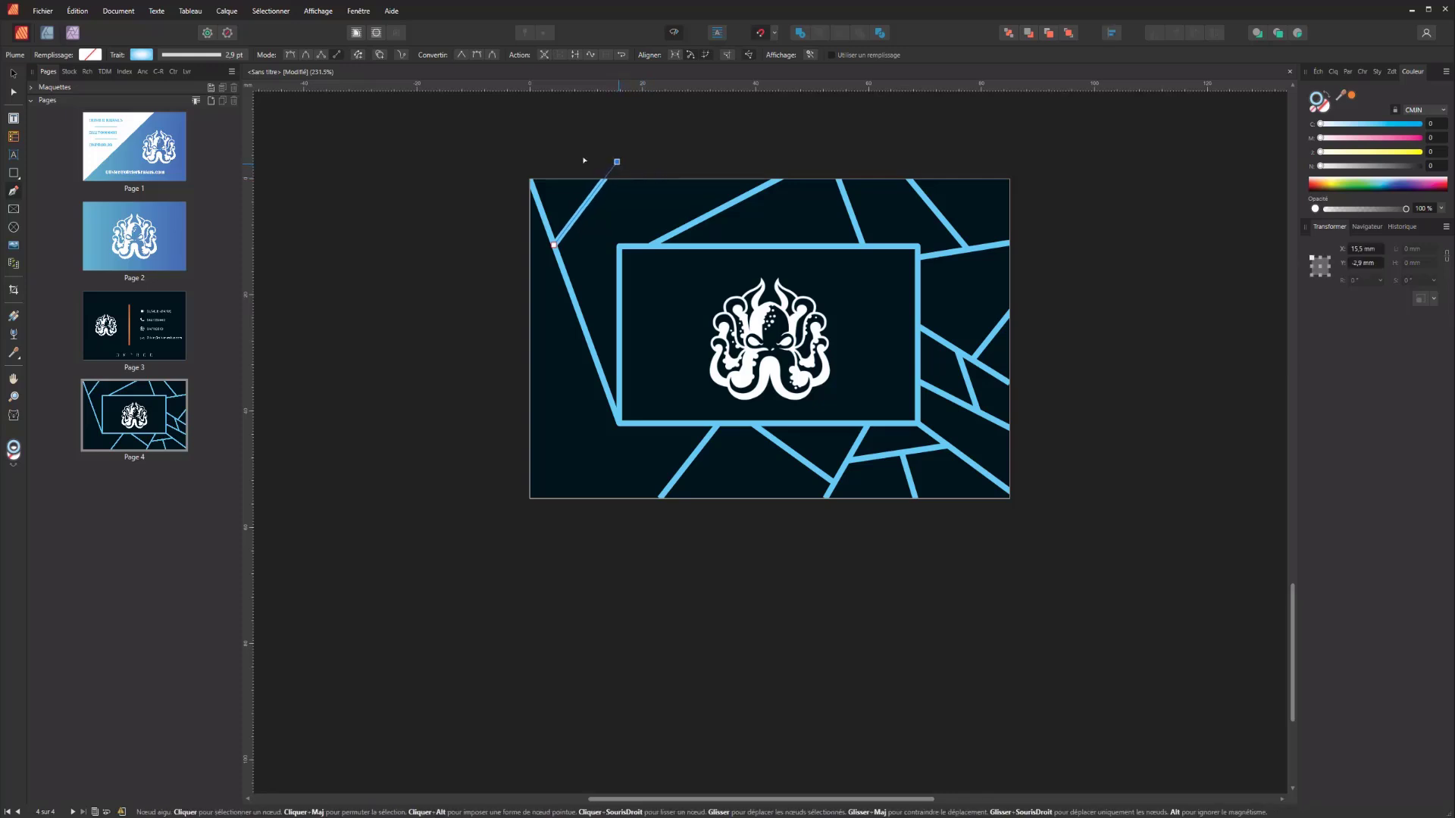
{"action": "key", "text": "Escape"}
{"action": "key", "text": "v"}
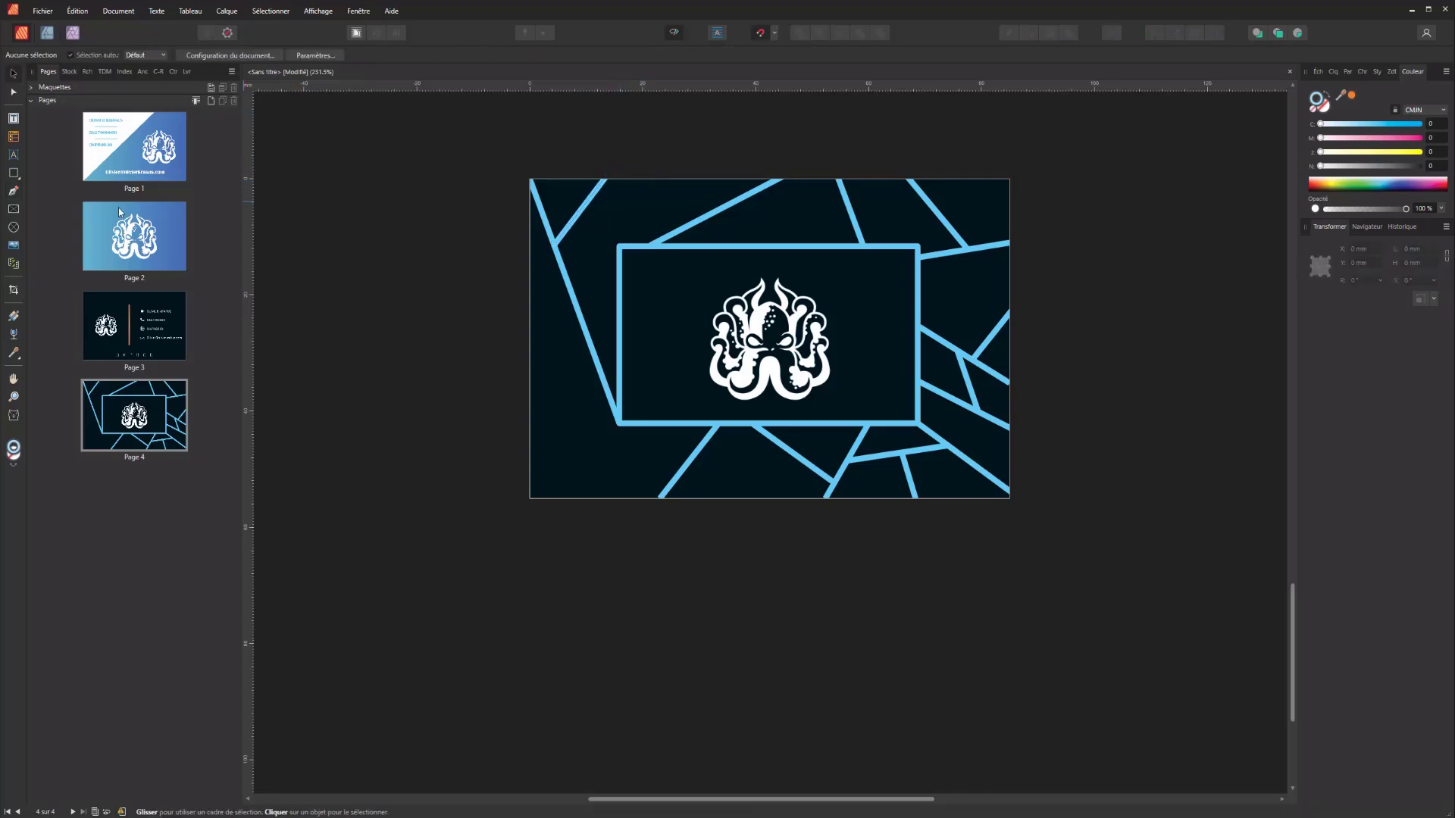
- Draw a Pen line from the rectangle's lower-left corner past the page corner, plus two crossing slanted lines beneath the rectangle's bottom edge
{"action": "left_click", "coordinate": [13, 192]}
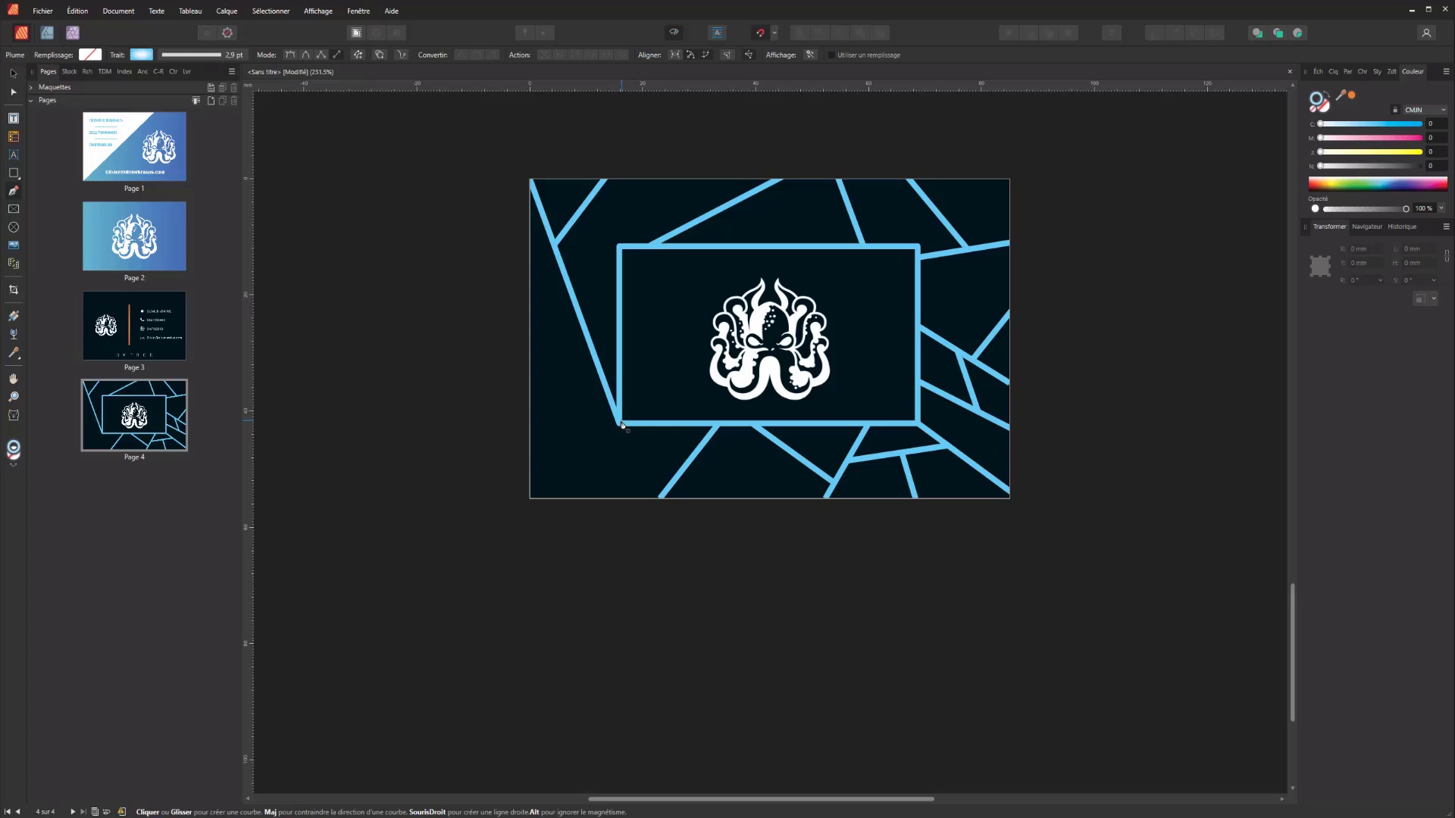
{"action": "left_click", "coordinate": [512, 519]}
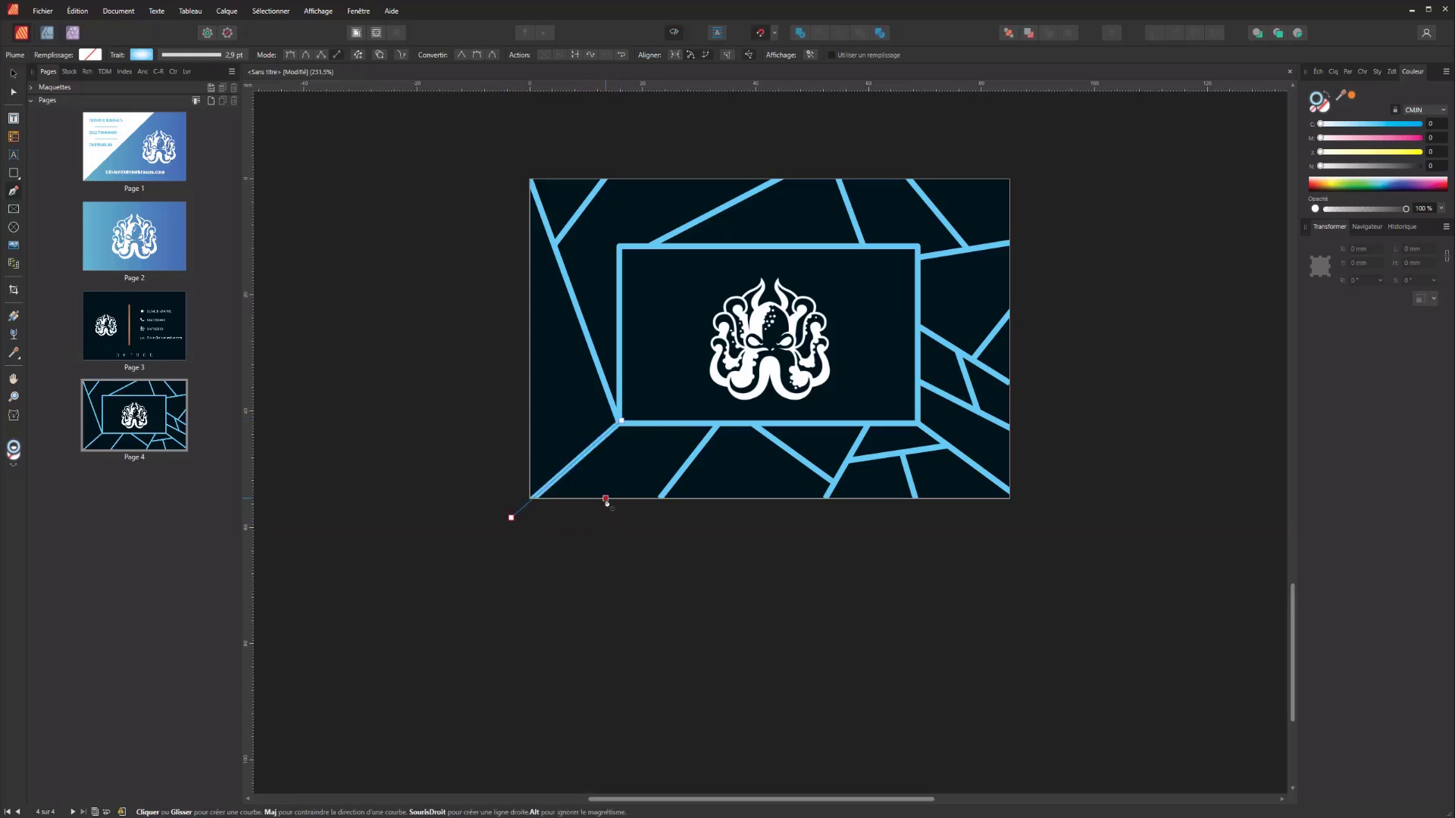
{"action": "left_click", "coordinate": [652, 424]}
{"action": "left_click", "coordinate": [612, 484]}
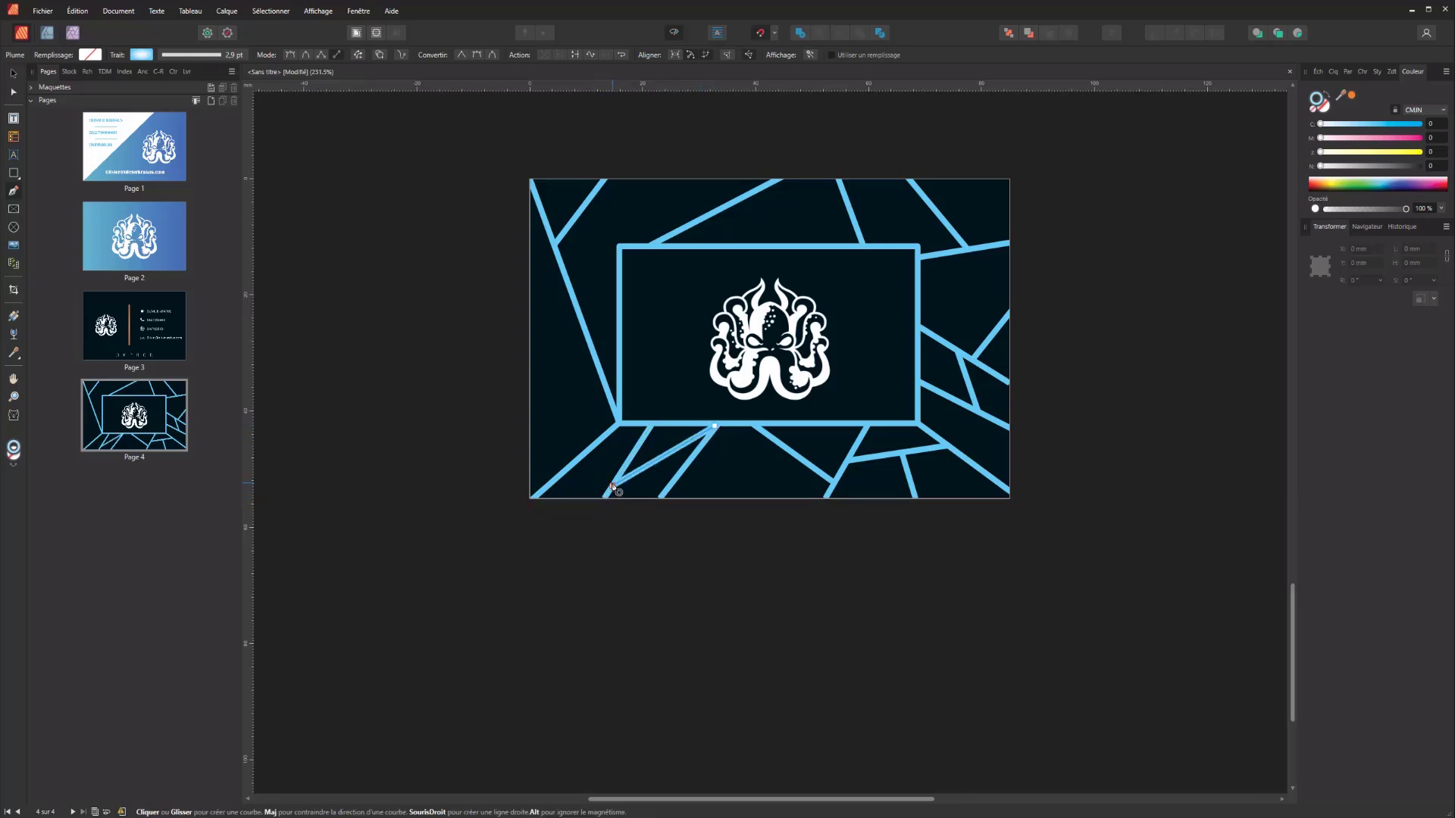
- Draw a line from the long slanted line beside the rectangle to beyond the page's left edge and end drawing
{"action": "left_click", "coordinate": [603, 374]}
{"action": "left_click", "coordinate": [509, 389]}
{"action": "left_click", "coordinate": [17, 75]}
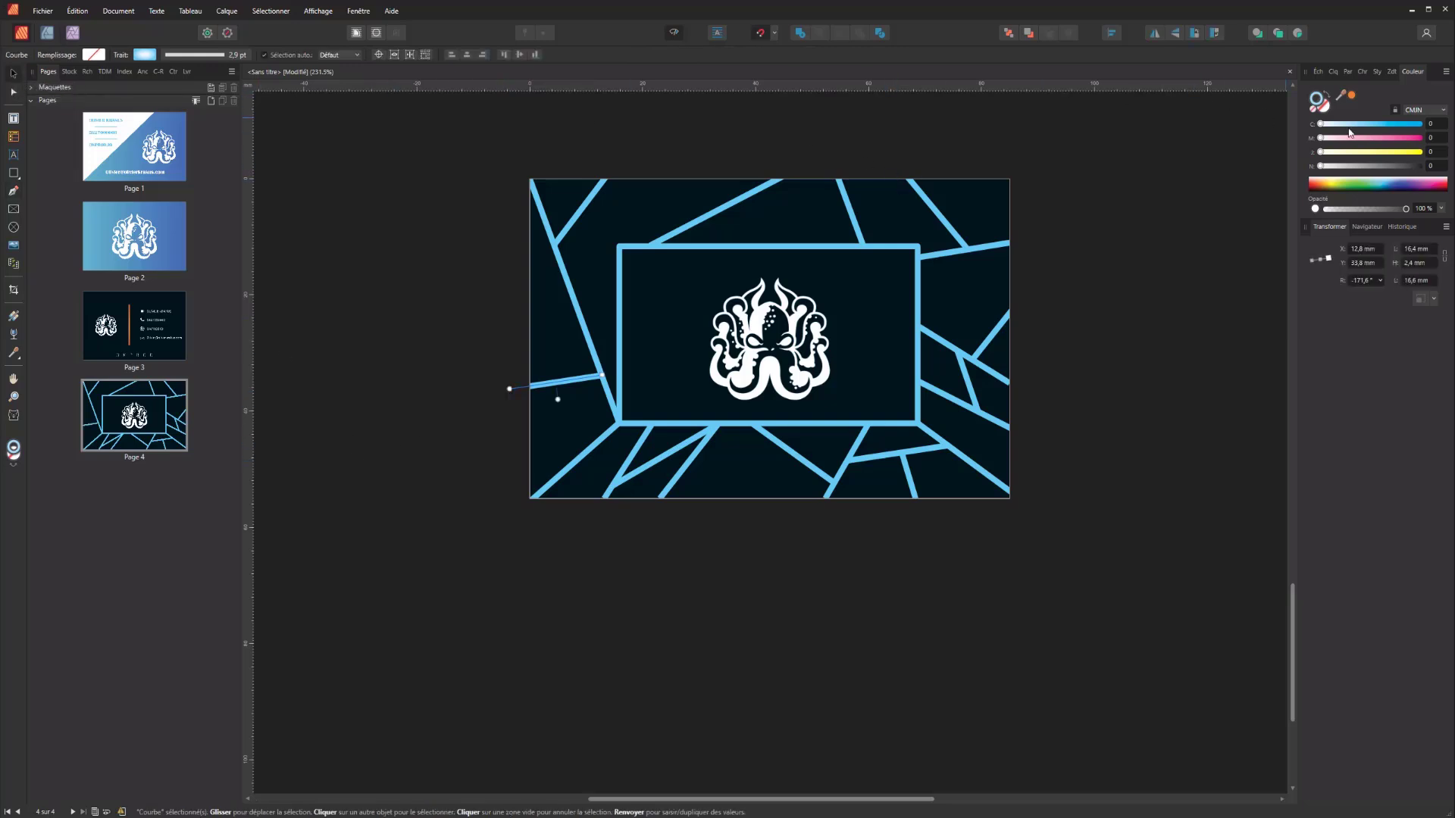
- Lock the dark background curve and the "logo blanc png" layer
{"action": "left_click", "coordinate": [1335, 72]}
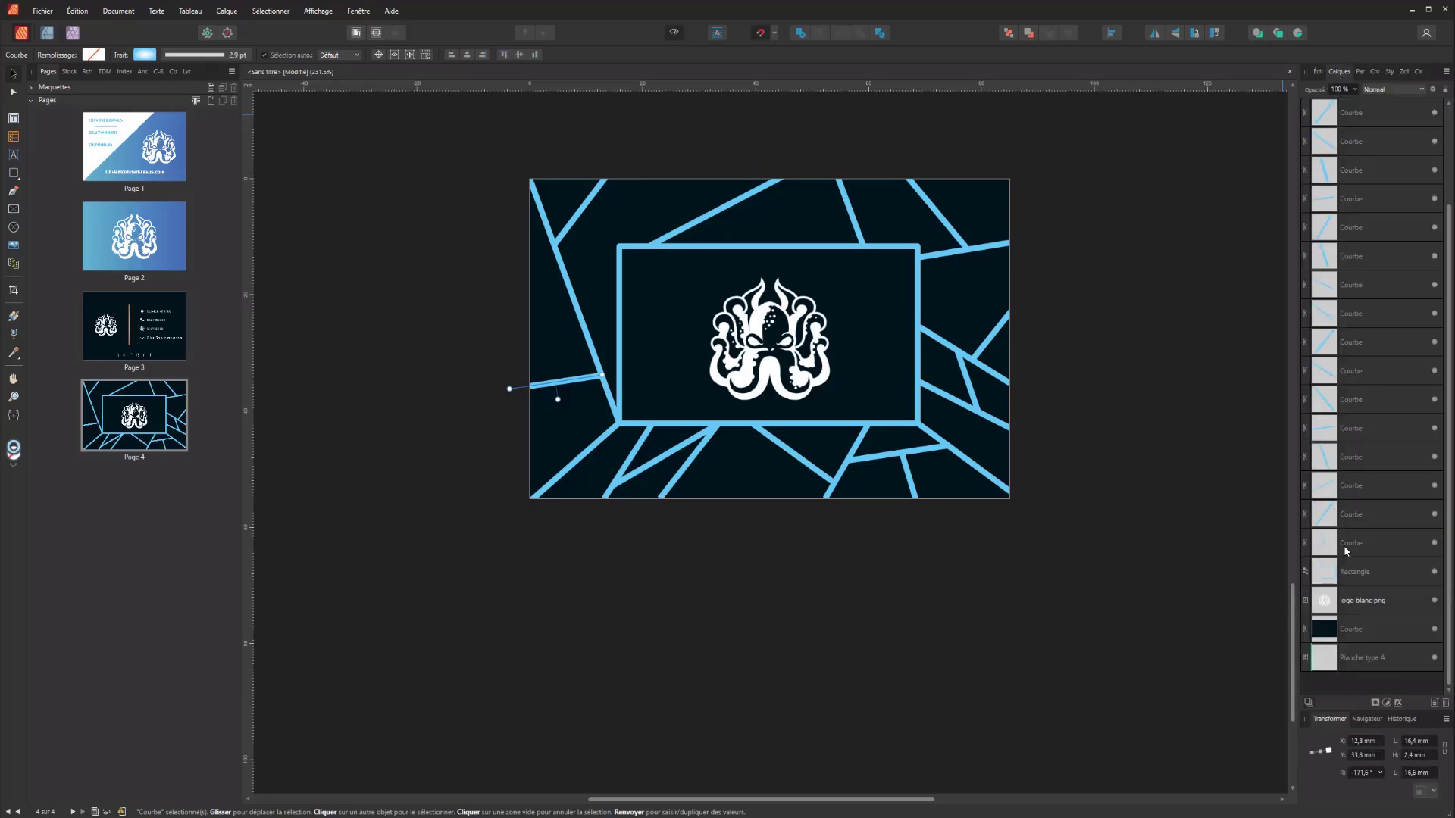
{"action": "left_click", "coordinate": [1373, 629]}
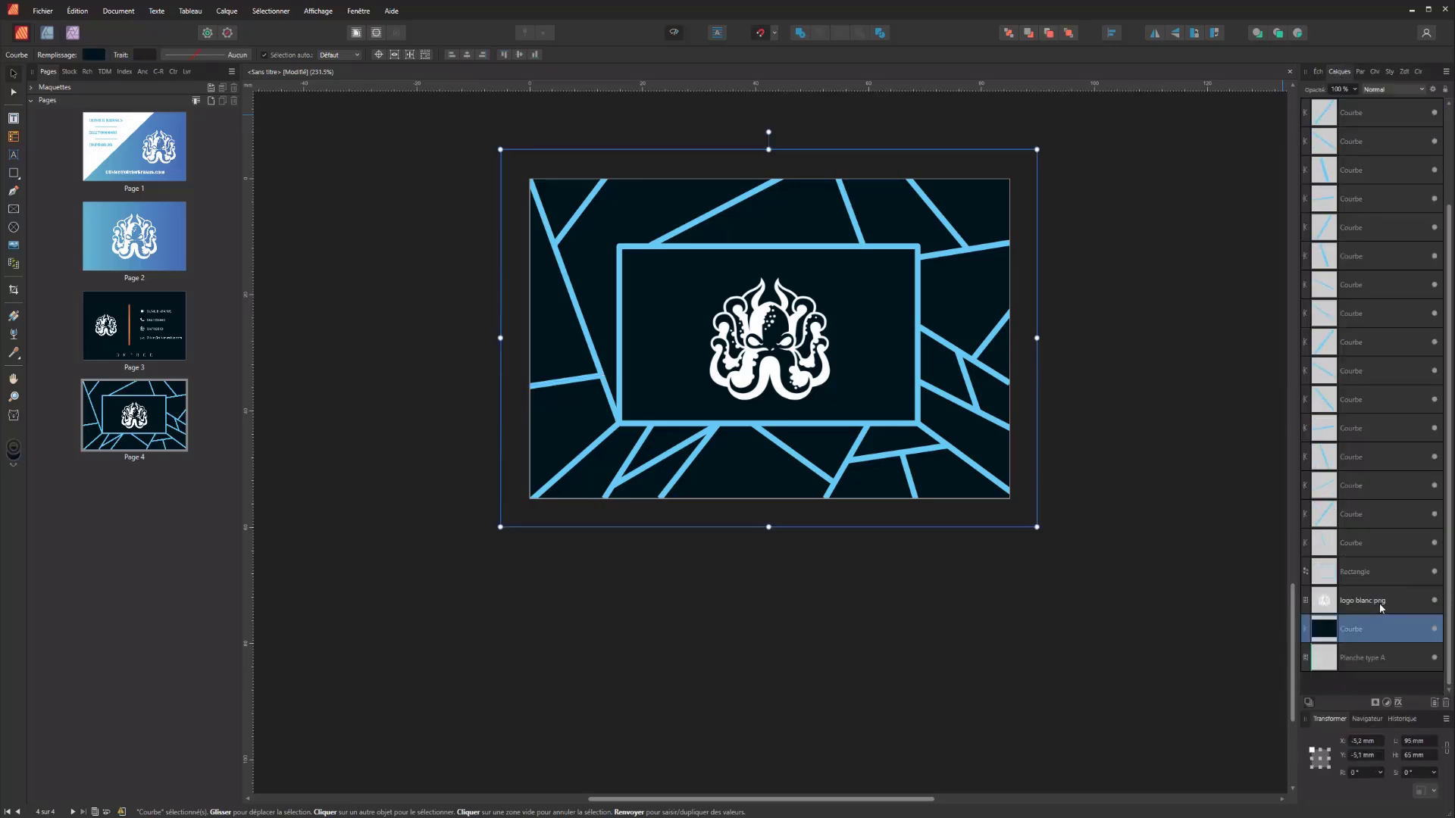
{"action": "left_click", "coordinate": [1383, 605], "text": "shift"}
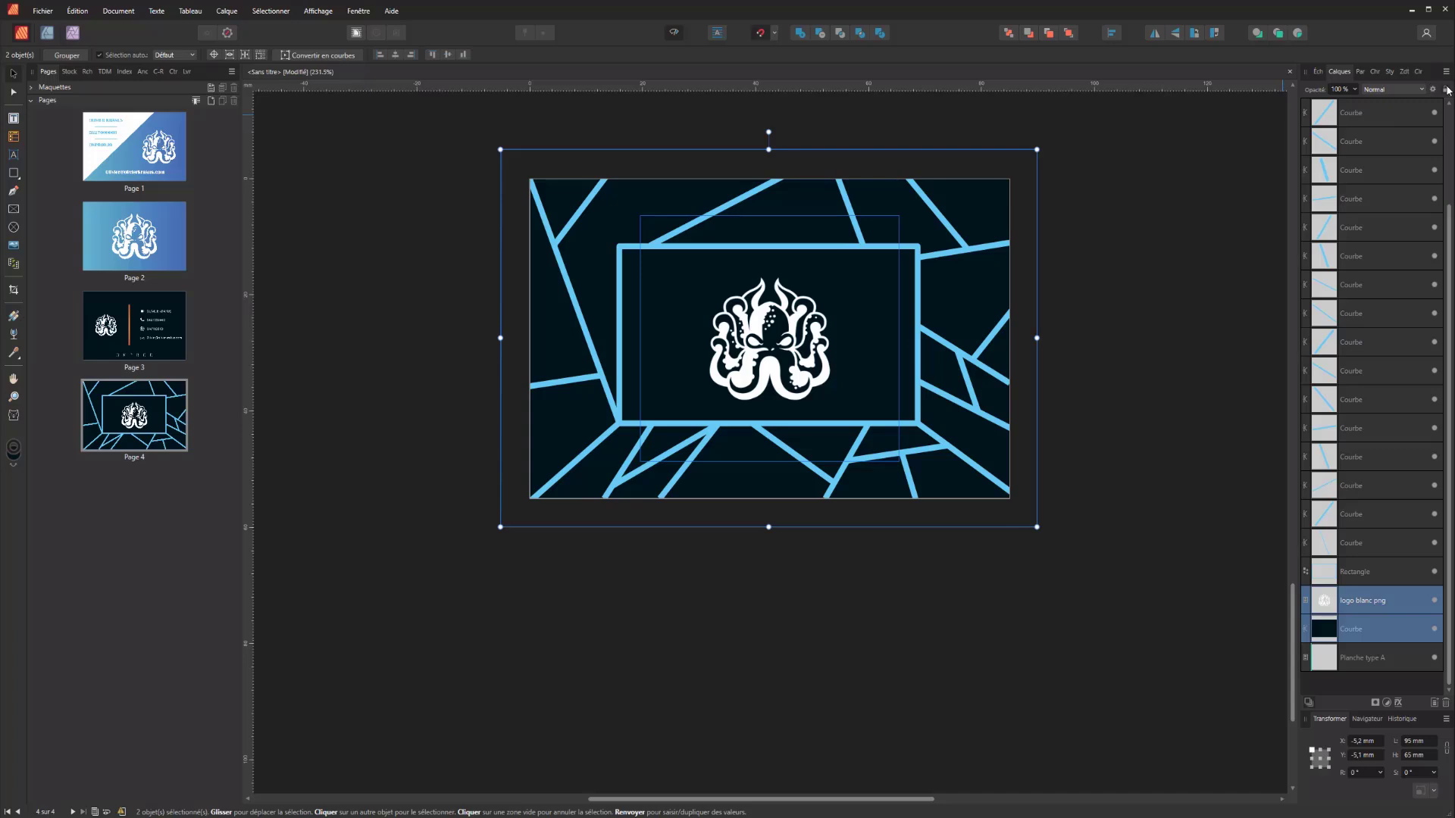
{"action": "left_click", "coordinate": [1445, 89]}
- Group the rectangle with all the blue line curves
{"action": "left_click", "coordinate": [1335, 582]}
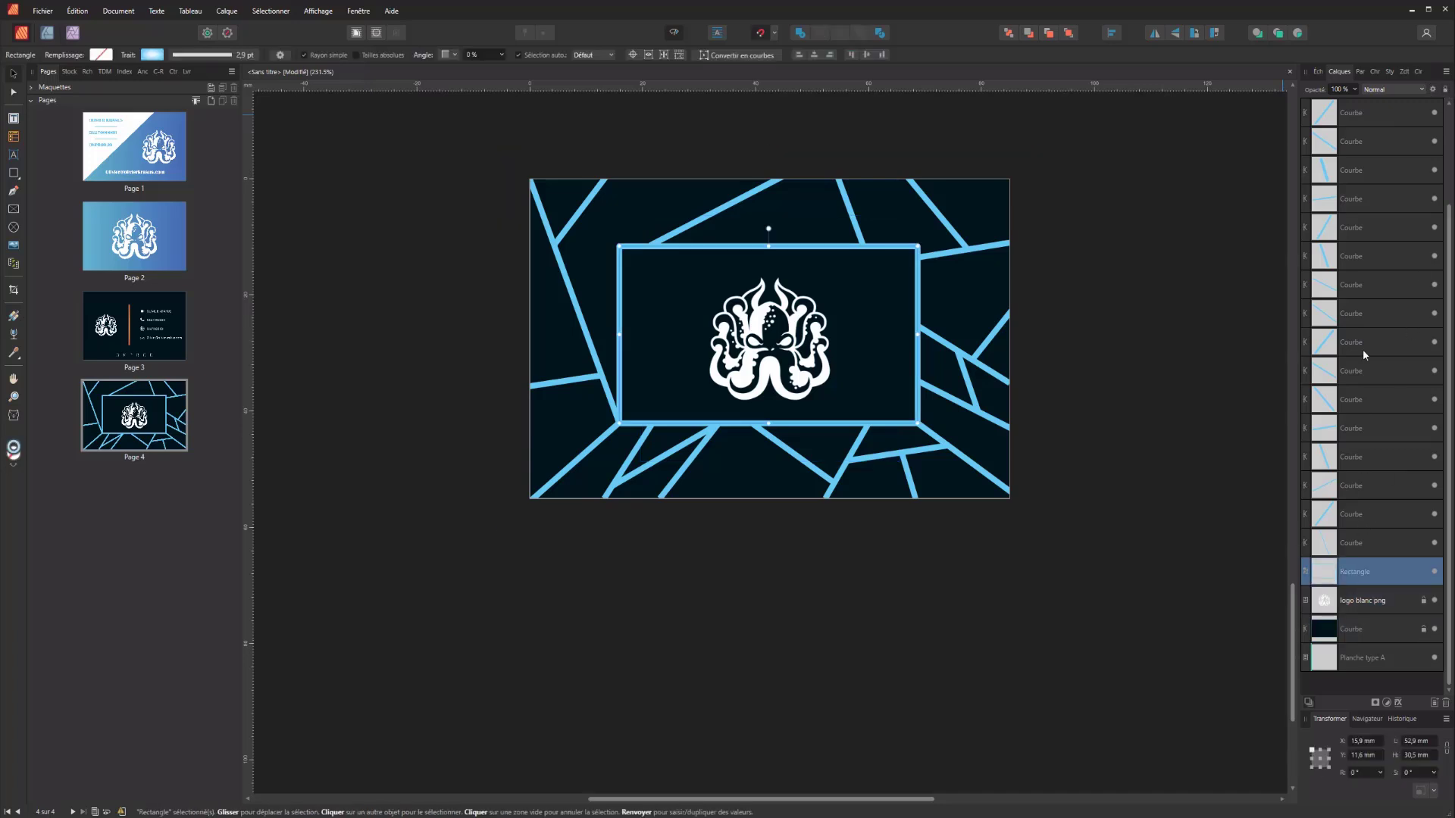
{"action": "scroll", "coordinate": [1341, 265], "scroll_direction": "up", "scroll_amount": 2}
{"action": "left_click", "coordinate": [1362, 115], "text": "shift"}
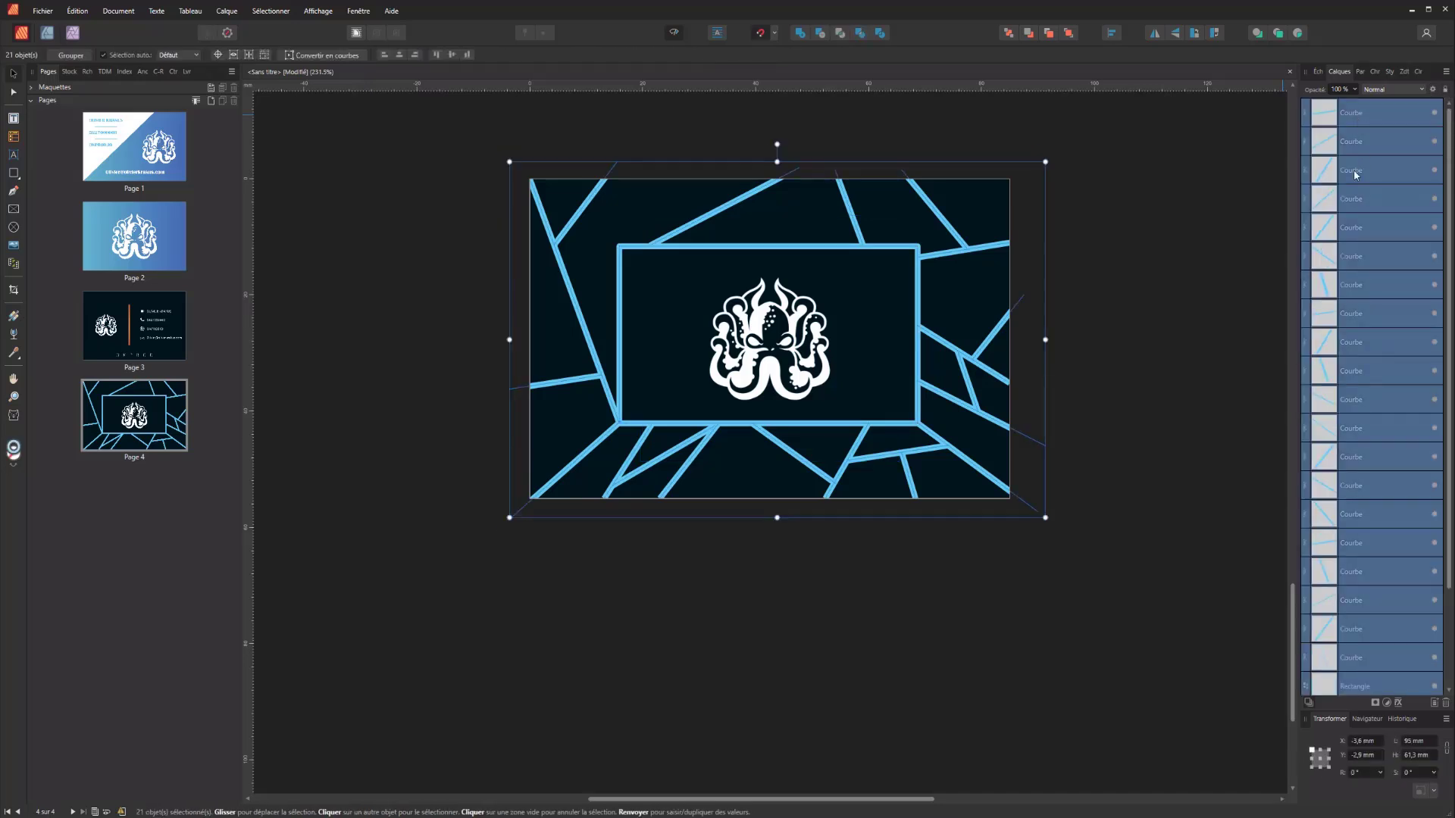
{"action": "key", "text": "ctrl+g"}
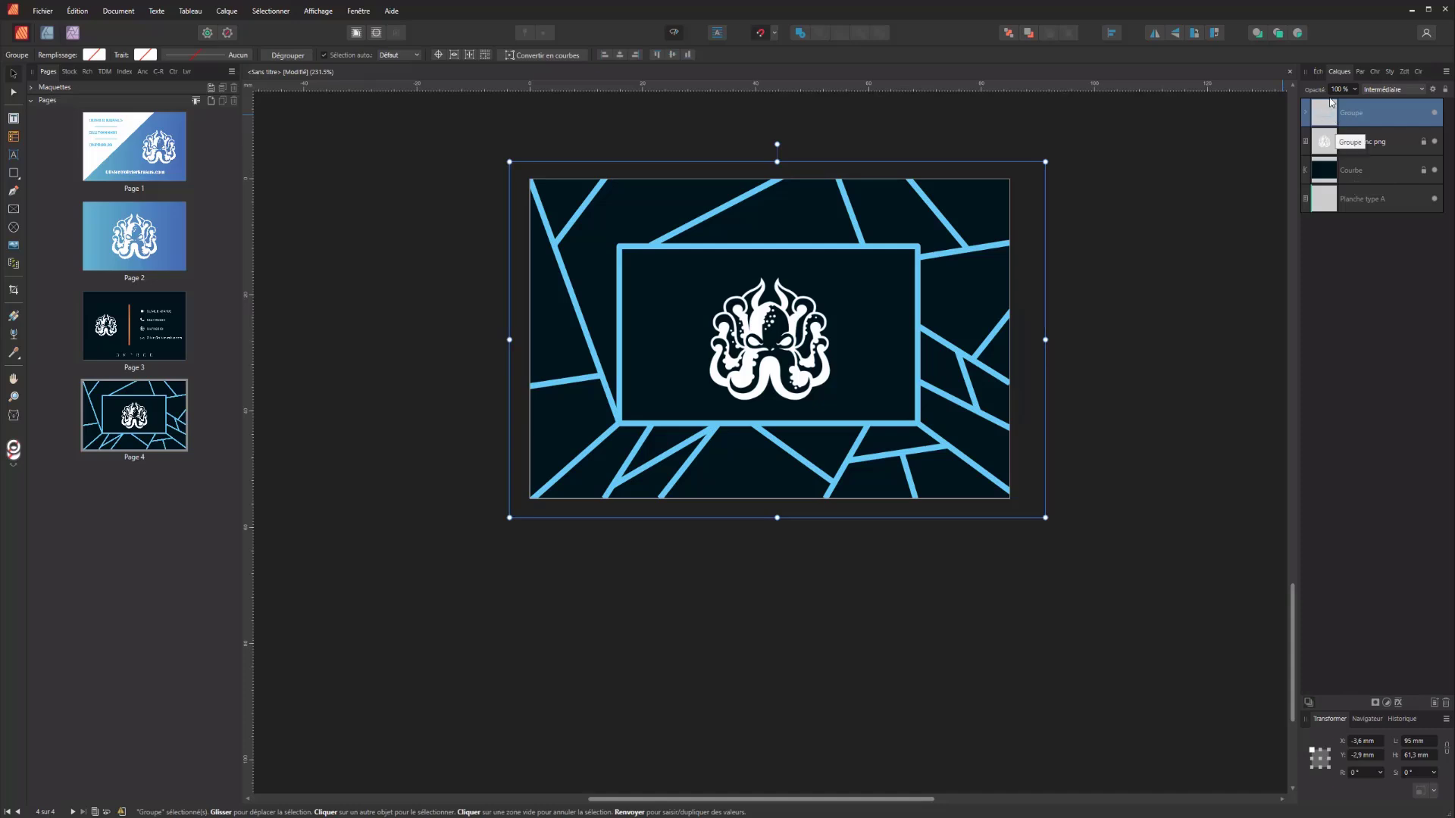
- Add an elliptical gradient overlay effect to the group of lines and rectangle
{"action": "left_click", "coordinate": [1399, 705]}
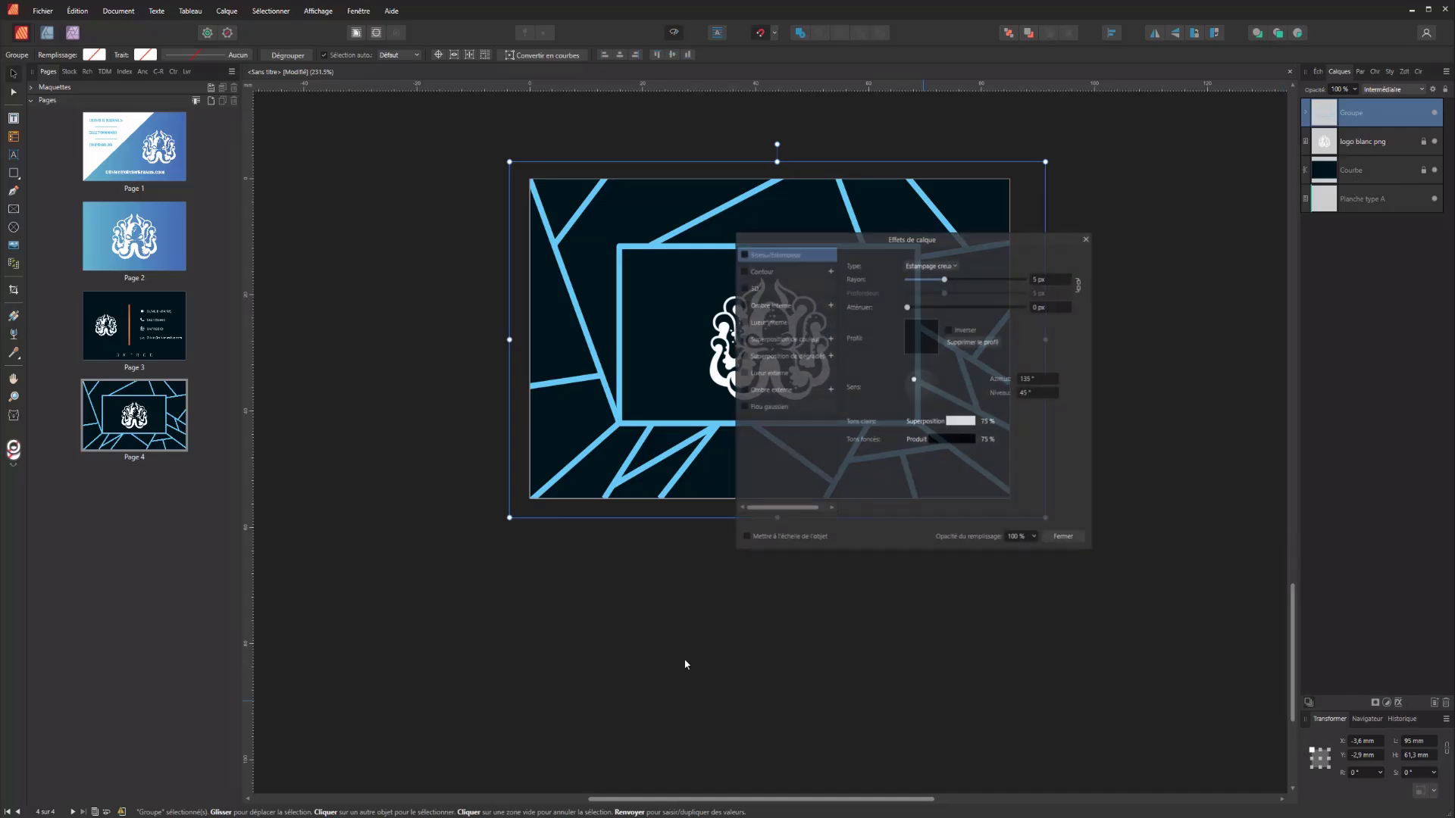
{"action": "left_click_drag", "start_coordinate": [862, 239], "coordinate": [1092, 270]}
{"action": "left_click", "coordinate": [1005, 388]}
{"action": "left_click", "coordinate": [973, 386]}
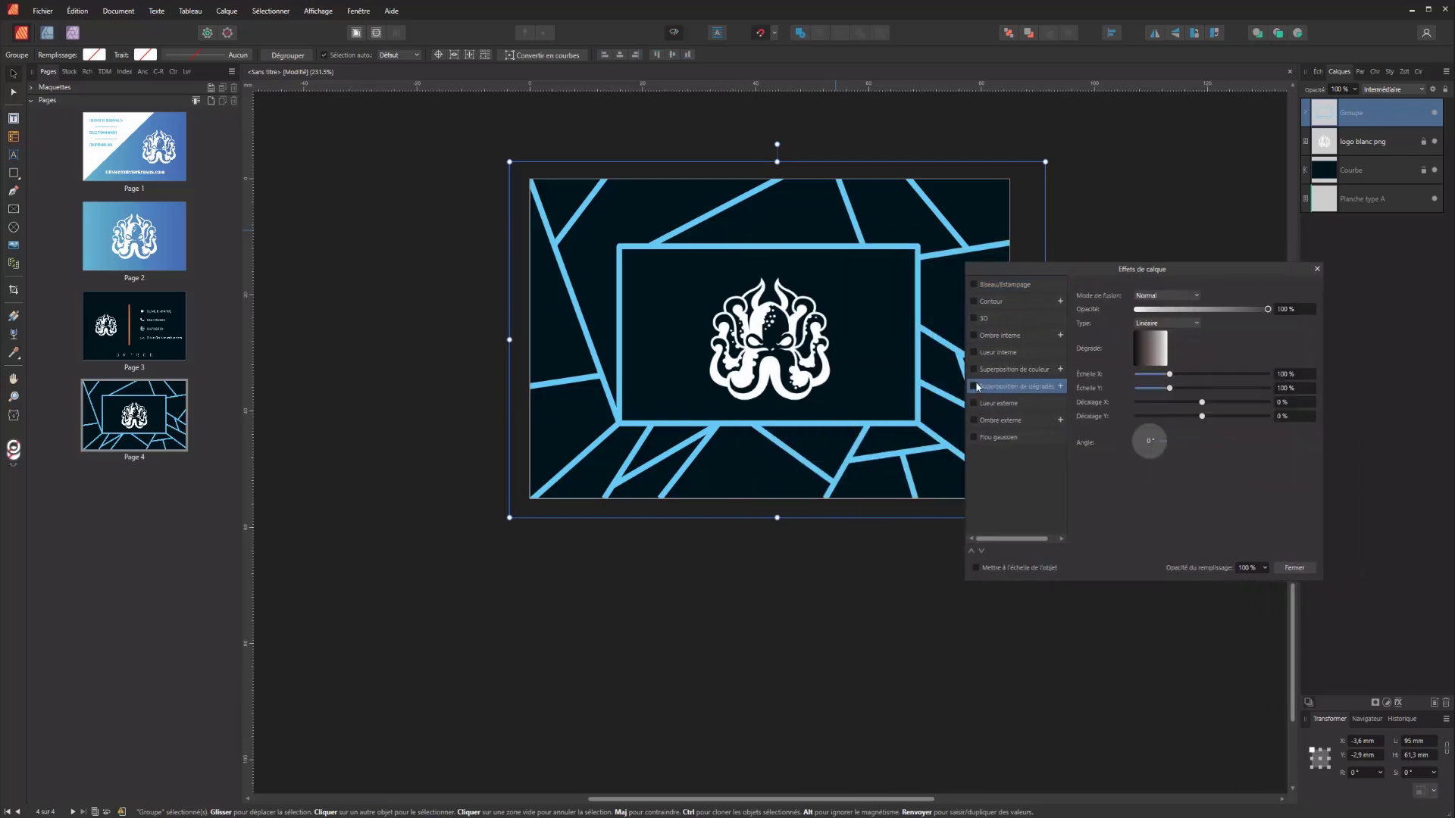
{"action": "left_click", "coordinate": [1160, 324]}
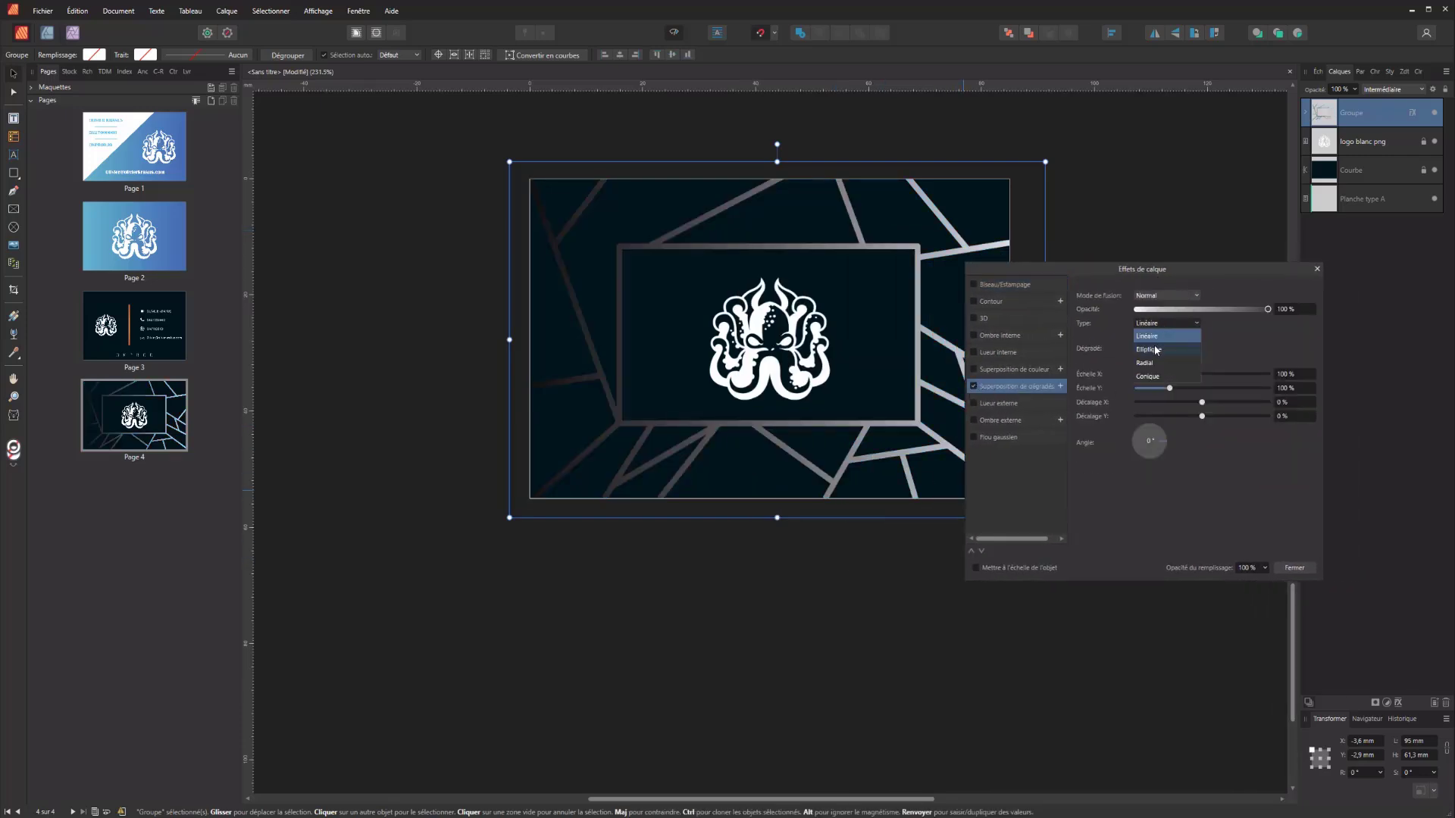
{"action": "left_click", "coordinate": [1156, 350]}
- Set the gradient overlay's first colour stop to the light orange sampled from the middle of page 3's vertical bar
{"action": "left_click", "coordinate": [1162, 343]}
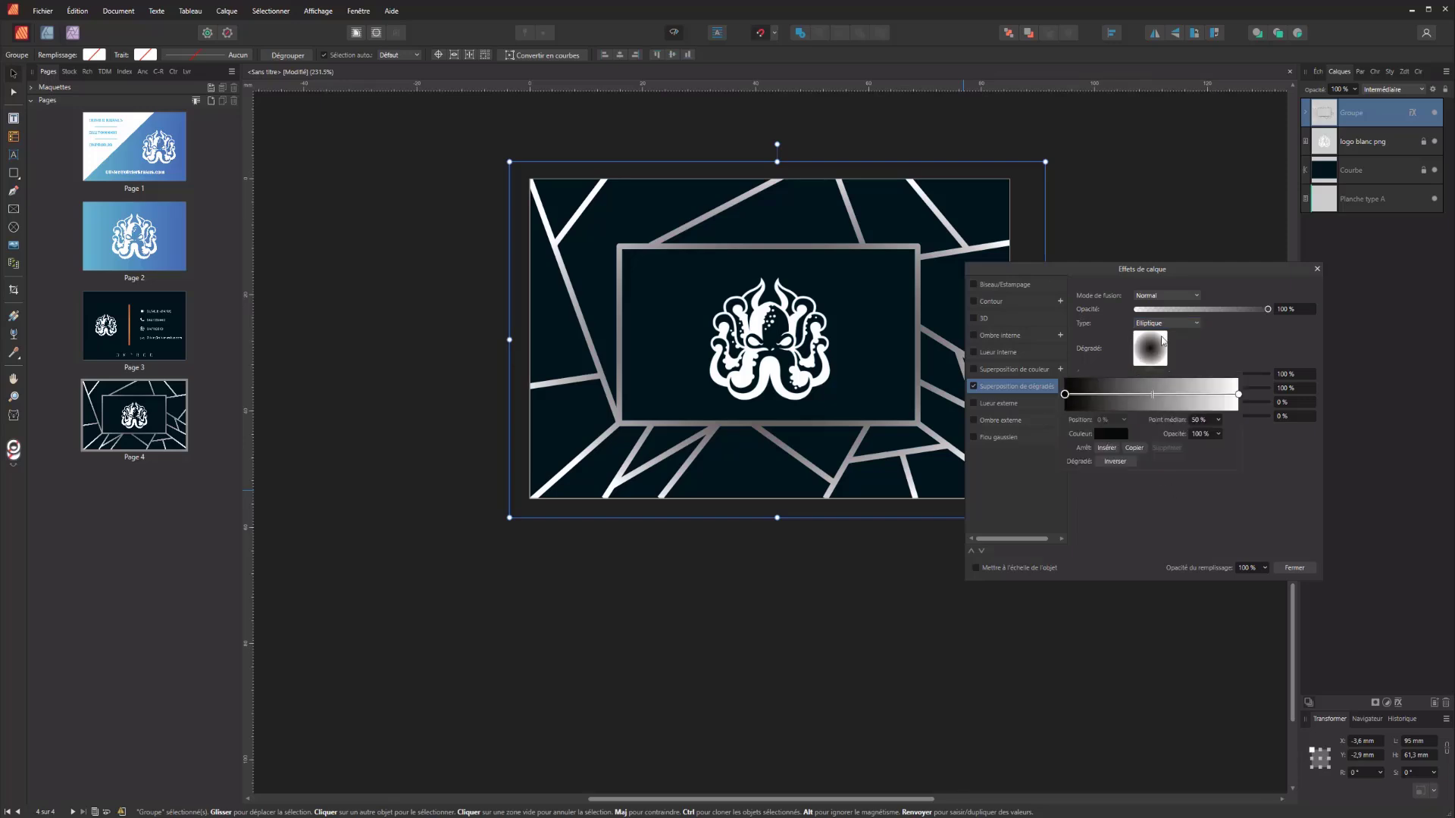
{"action": "left_click", "coordinate": [1107, 434]}
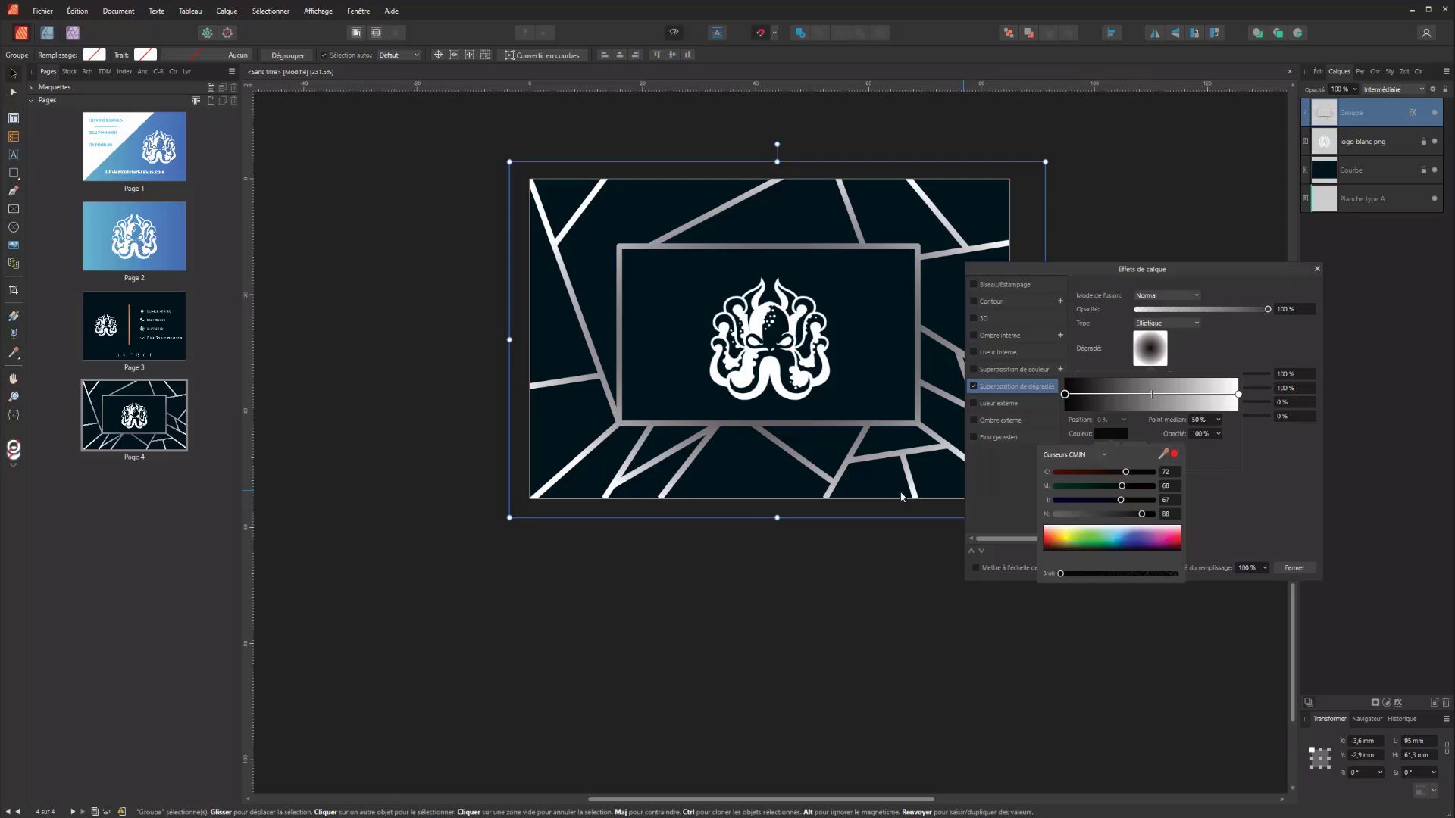
{"action": "left_click_drag", "start_coordinate": [717, 170], "coordinate": [632, 526]}
{"action": "left_click", "coordinate": [1153, 352]}
{"action": "left_click", "coordinate": [1104, 435]}
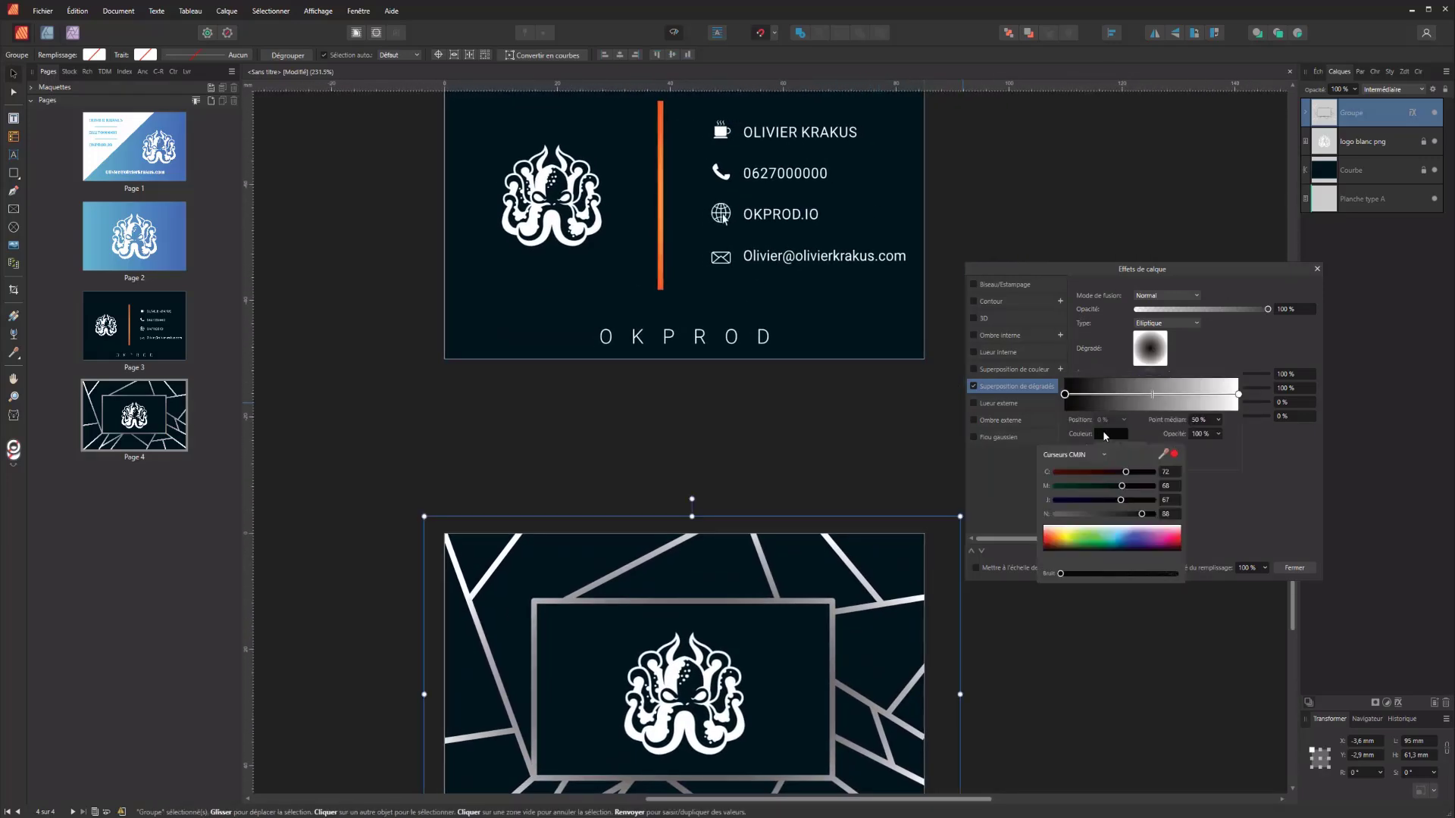
{"action": "left_click_drag", "start_coordinate": [1163, 454], "coordinate": [659, 212]}
{"action": "left_click", "coordinate": [1174, 454]}
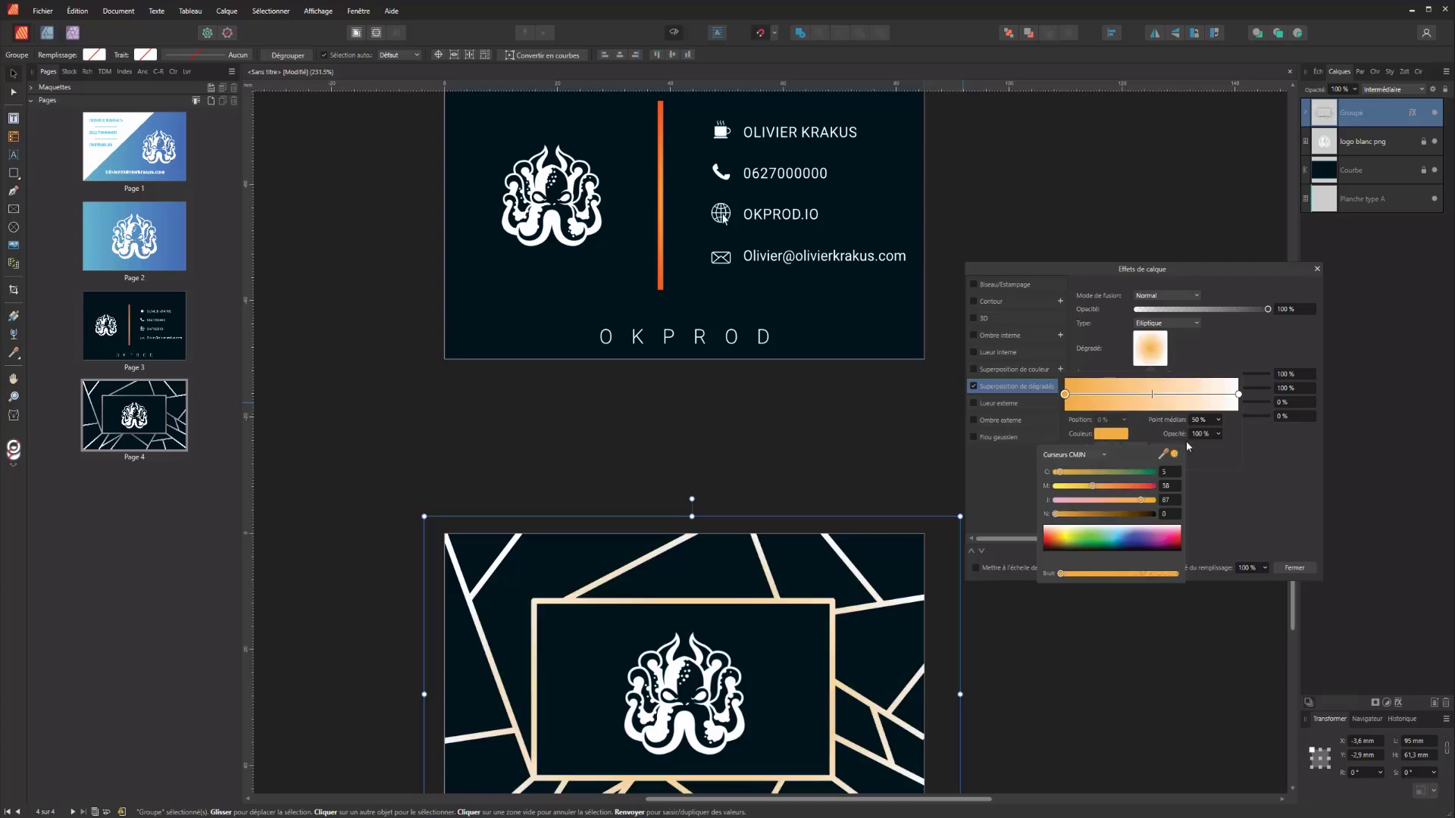
- Set the gradient overlay's end colour stop to the red-orange sampled from the lower end of page 3's vertical bar
{"action": "left_click", "coordinate": [1238, 394]}
{"action": "left_click", "coordinate": [1238, 394]}
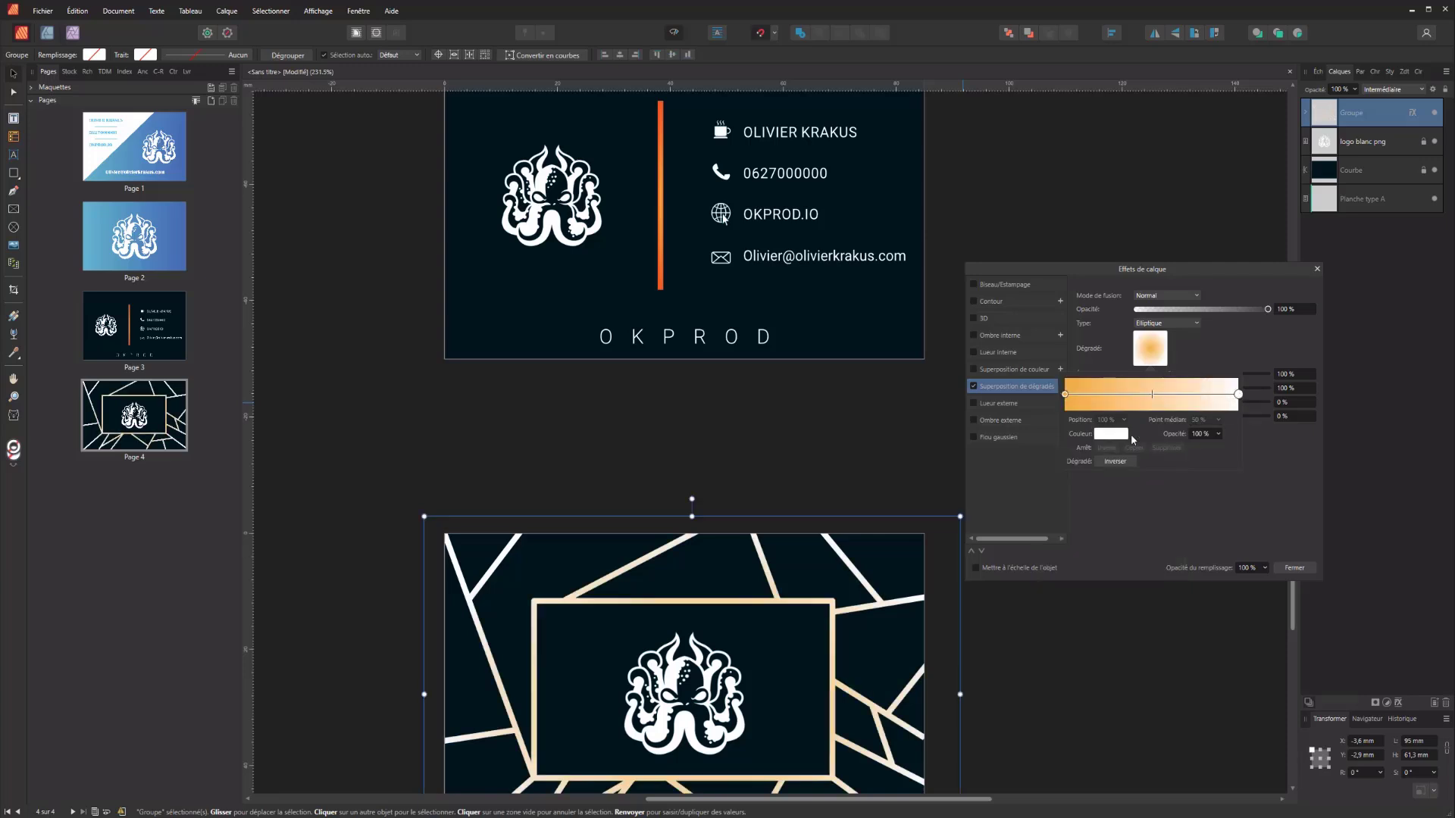
{"action": "left_click", "coordinate": [1116, 435]}
{"action": "left_click_drag", "start_coordinate": [1164, 453], "coordinate": [657, 285]}
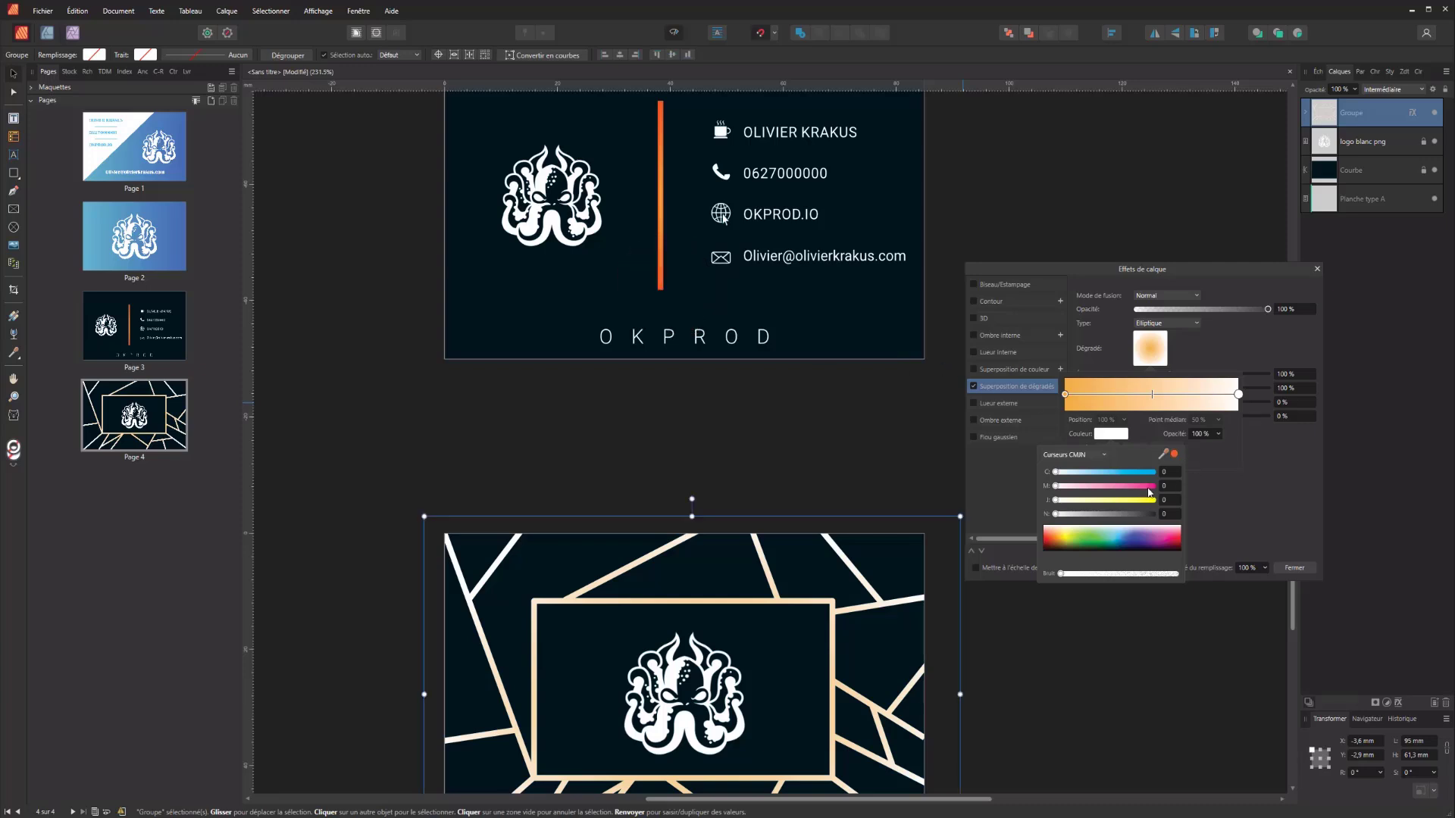
{"action": "left_click", "coordinate": [1174, 454]}
{"action": "left_click", "coordinate": [1240, 517]}
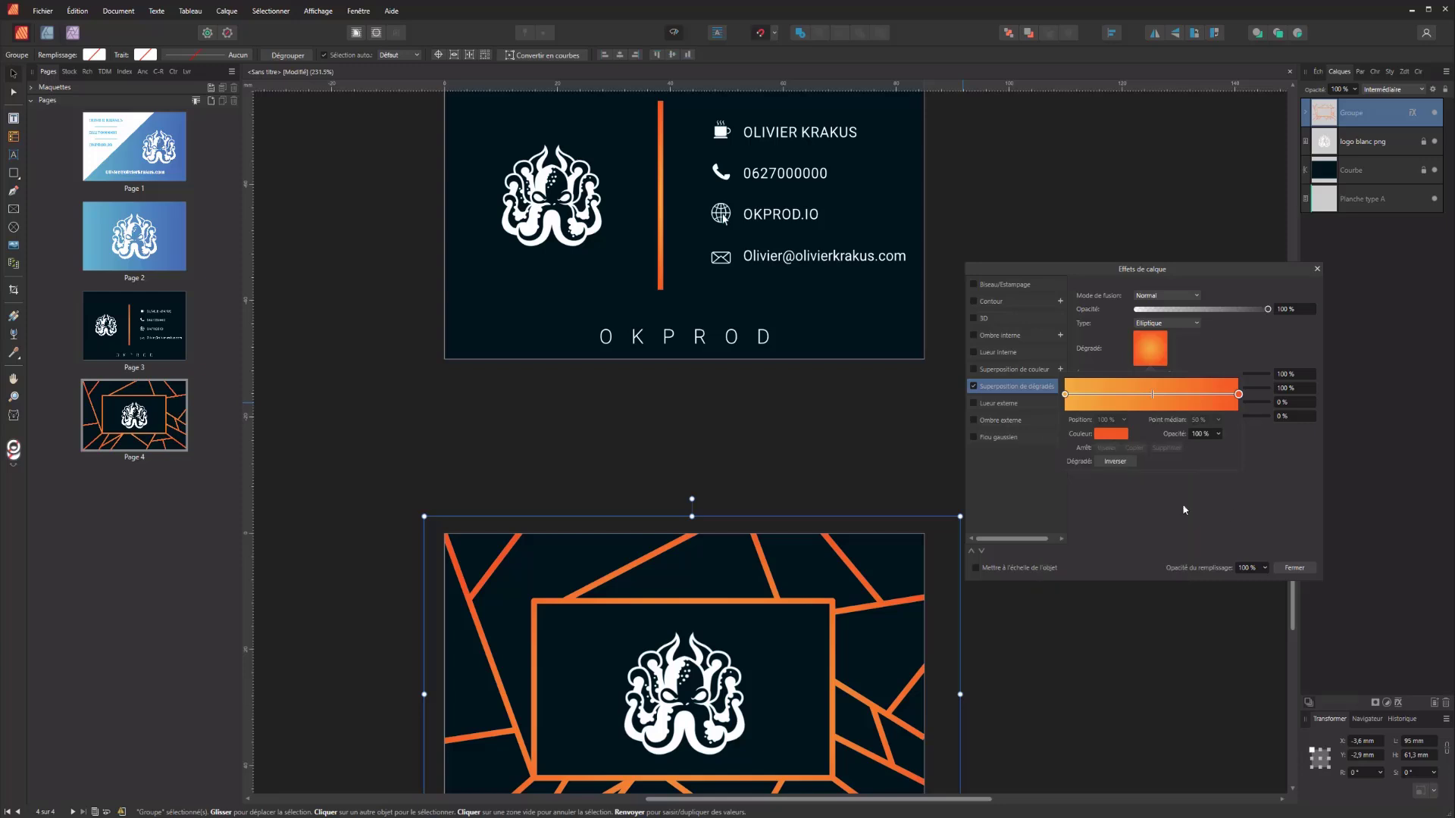
{"action": "left_click_drag", "start_coordinate": [499, 450], "coordinate": [463, 243]}
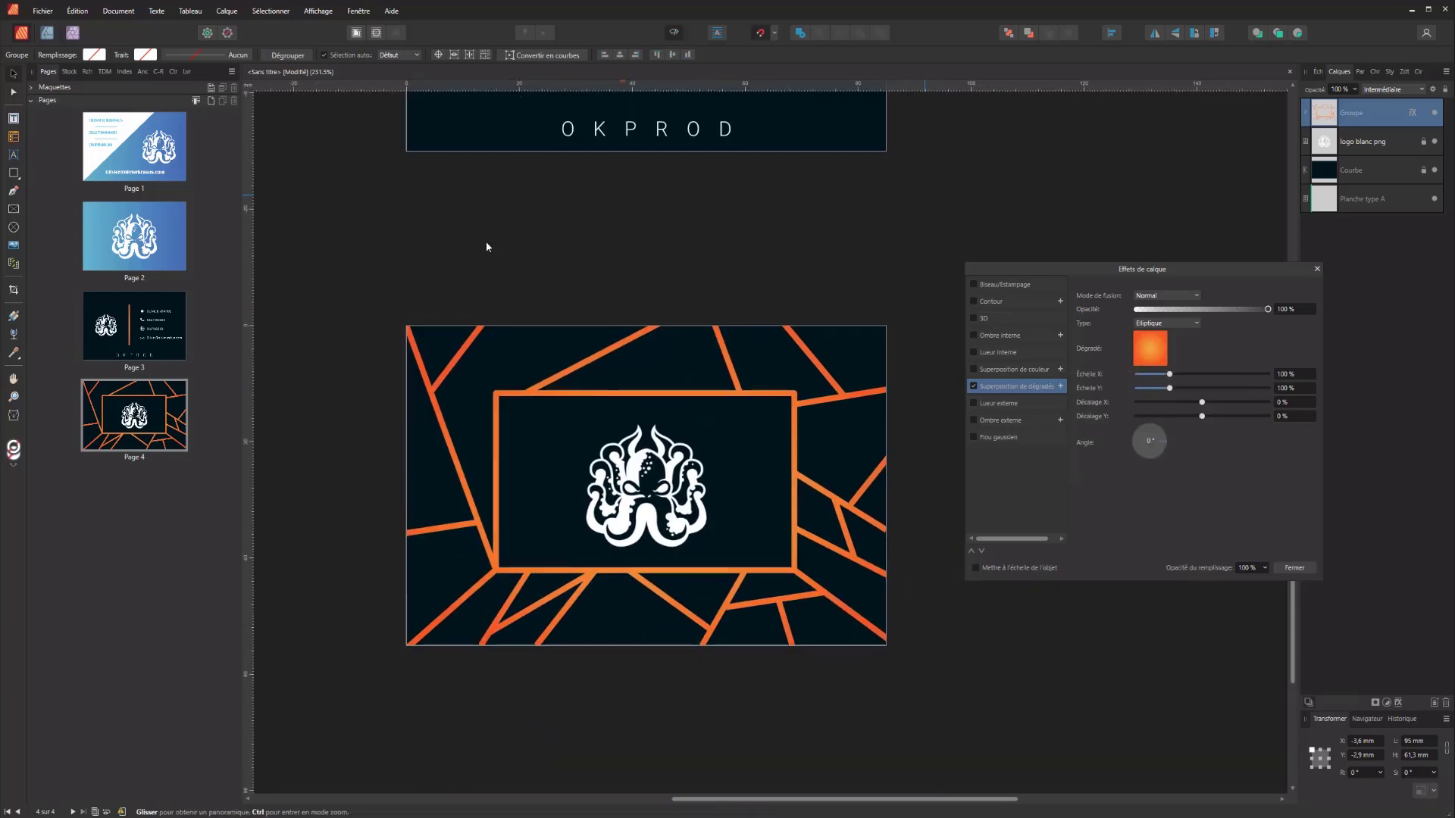
{"action": "left_click", "coordinate": [1435, 113]}
{"action": "left_click", "coordinate": [1434, 112]}
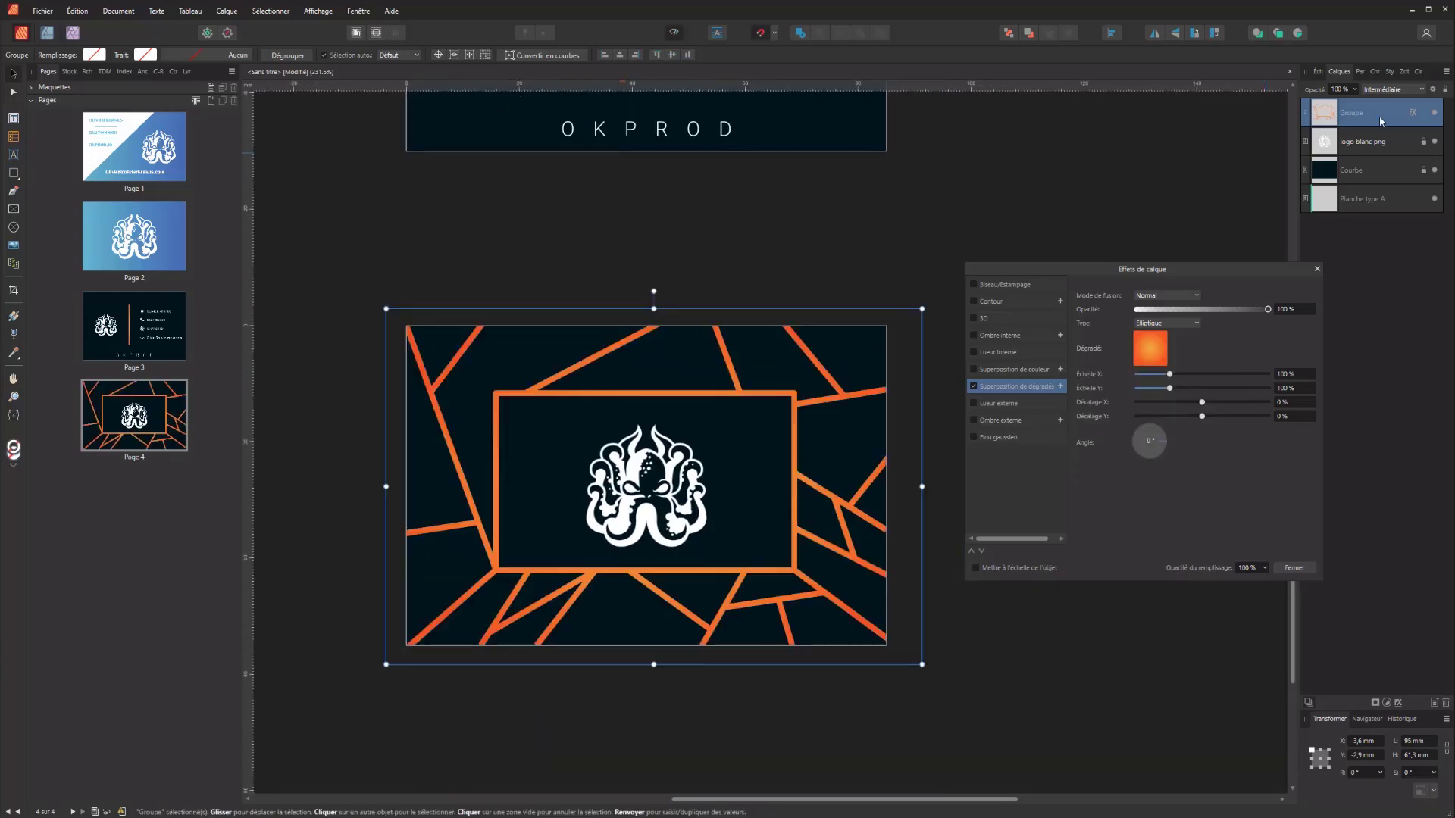
{"action": "left_click", "coordinate": [419, 364]}
{"action": "left_click", "coordinate": [422, 364]}
- Set the stroke width of all the curves and the rectangle inside the group to 1 pt
{"action": "left_click", "coordinate": [1305, 114]}
{"action": "left_click", "coordinate": [1357, 143]}
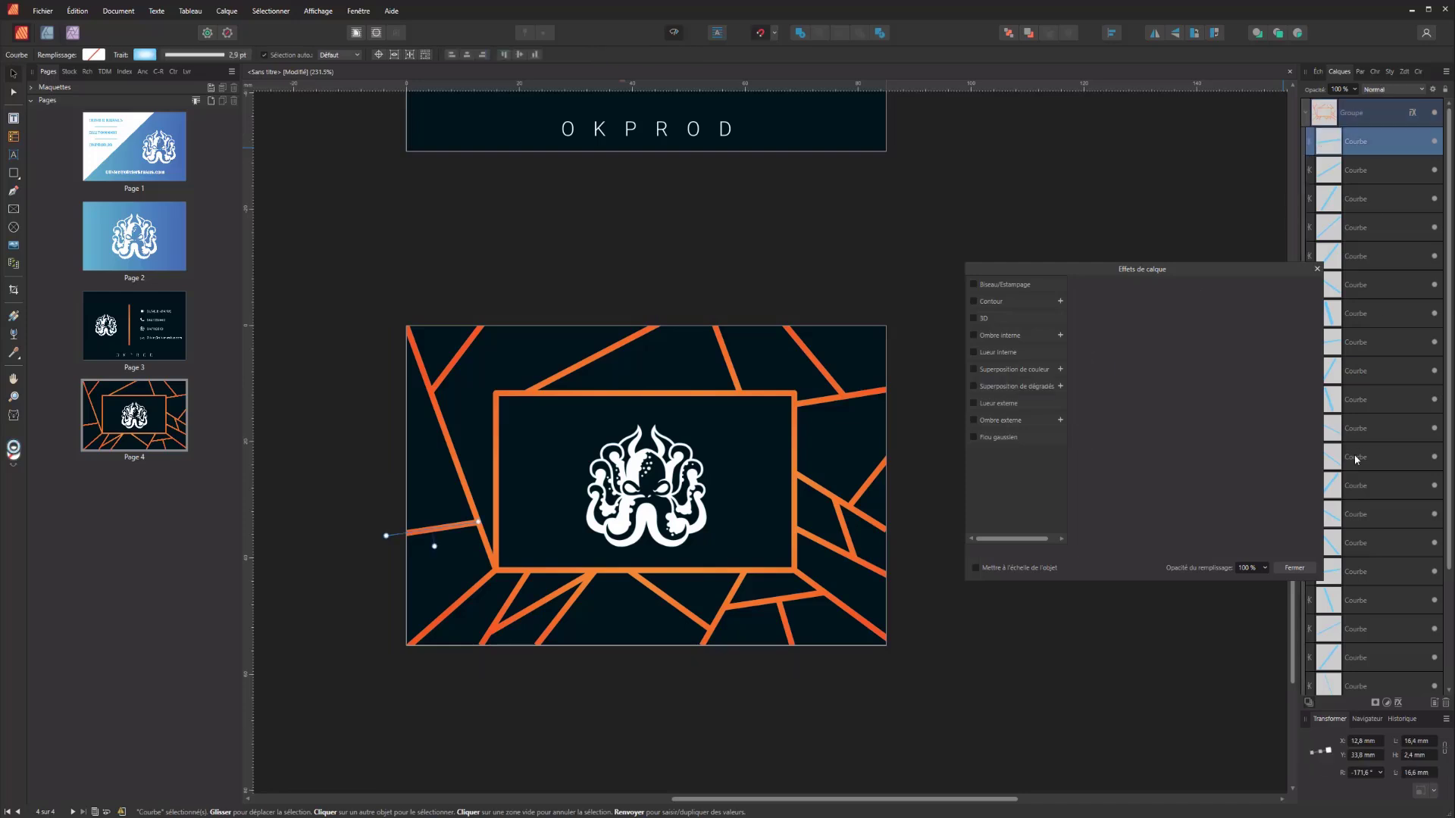
{"action": "scroll", "coordinate": [1357, 459], "scroll_direction": "down", "scroll_amount": 4}
{"action": "left_click", "coordinate": [1370, 575], "text": "shift"}
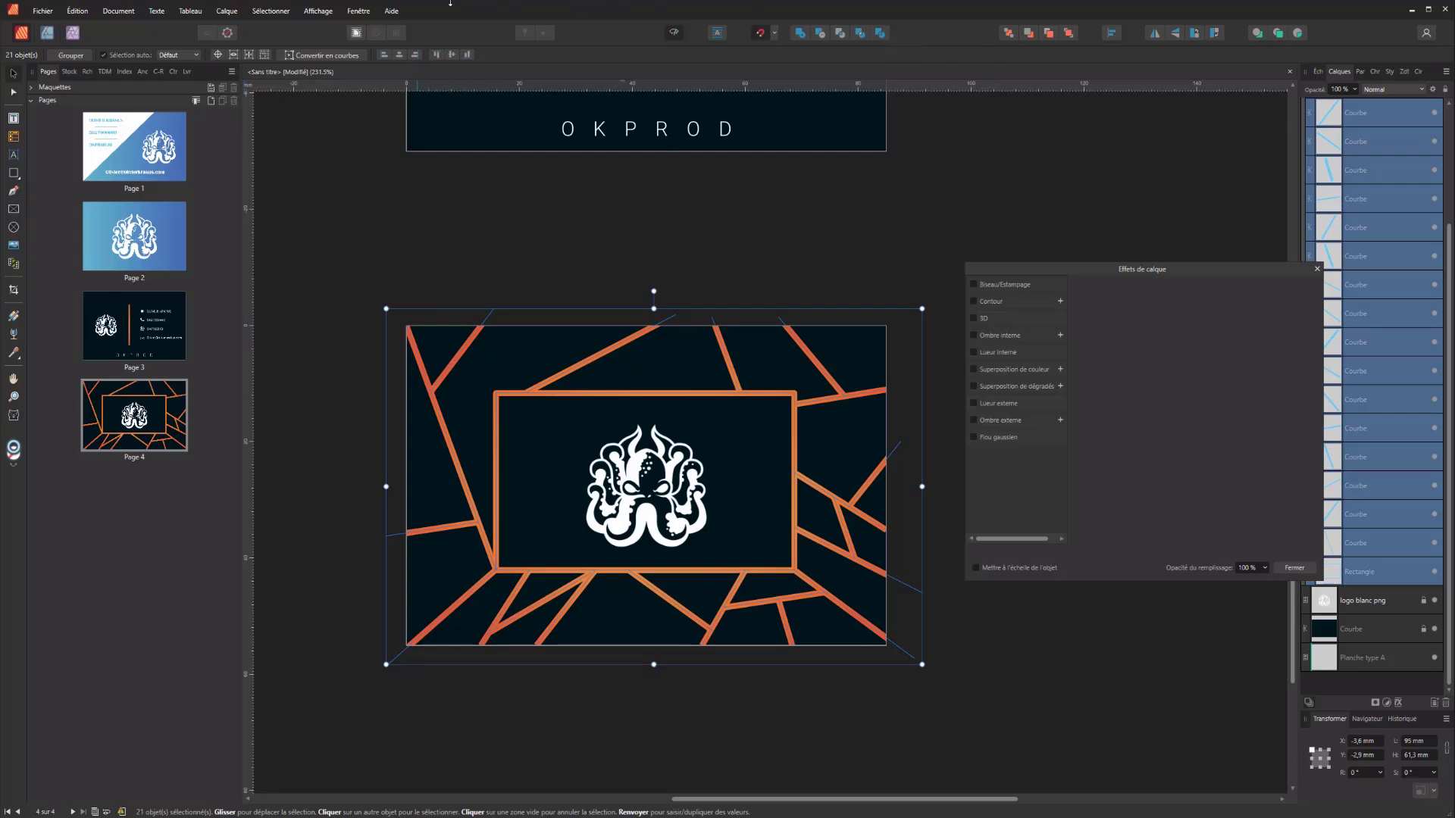
{"action": "left_click", "coordinate": [358, 10]}
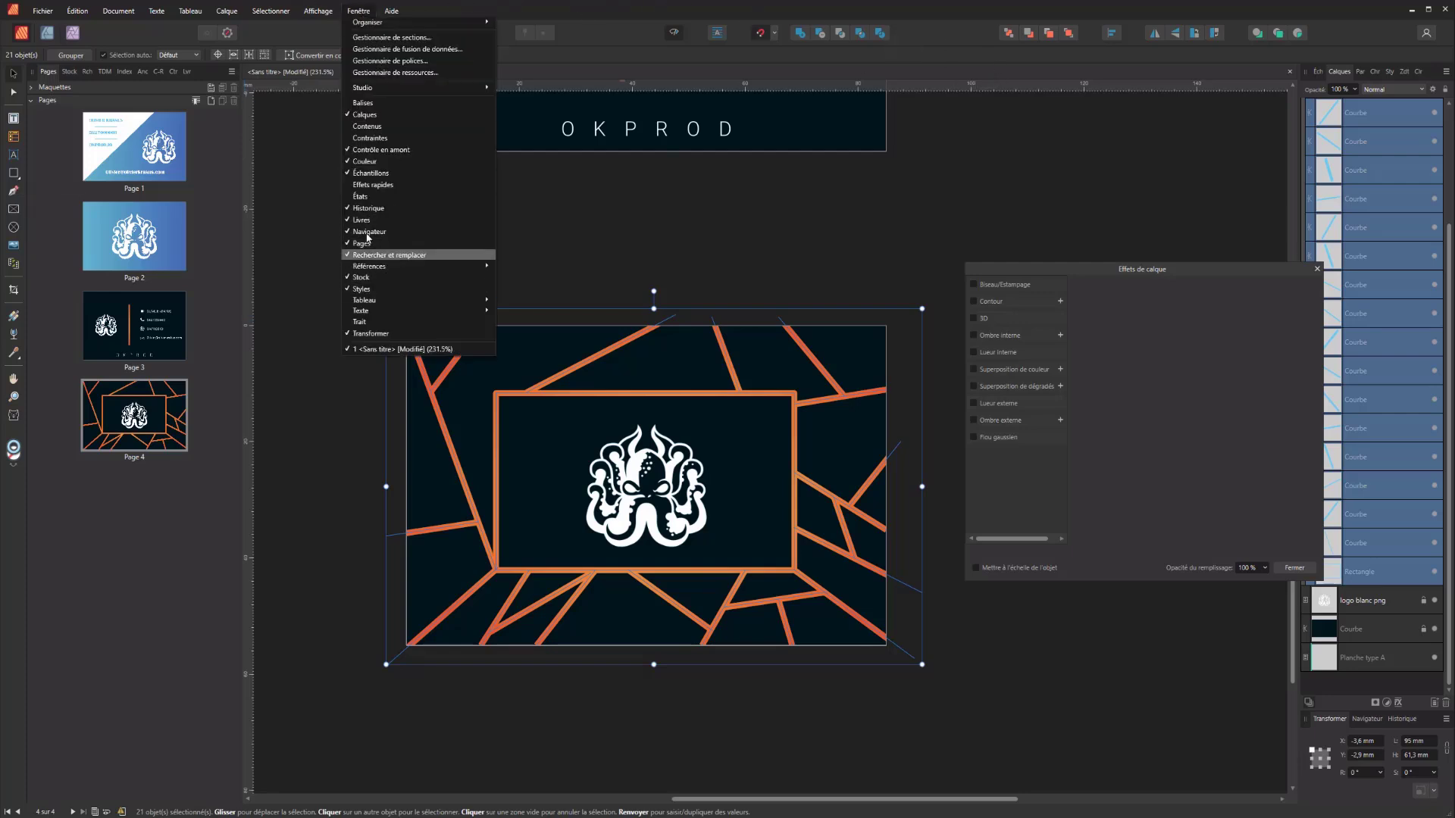
{"action": "left_click", "coordinate": [362, 322]}
{"action": "mouse_move", "coordinate": [825, 138]}
{"action": "left_mouse_down"}
{"action": "mouse_move", "coordinate": [838, 126]}
{"action": "mouse_move", "coordinate": [827, 116]}
{"action": "left_mouse_up"}
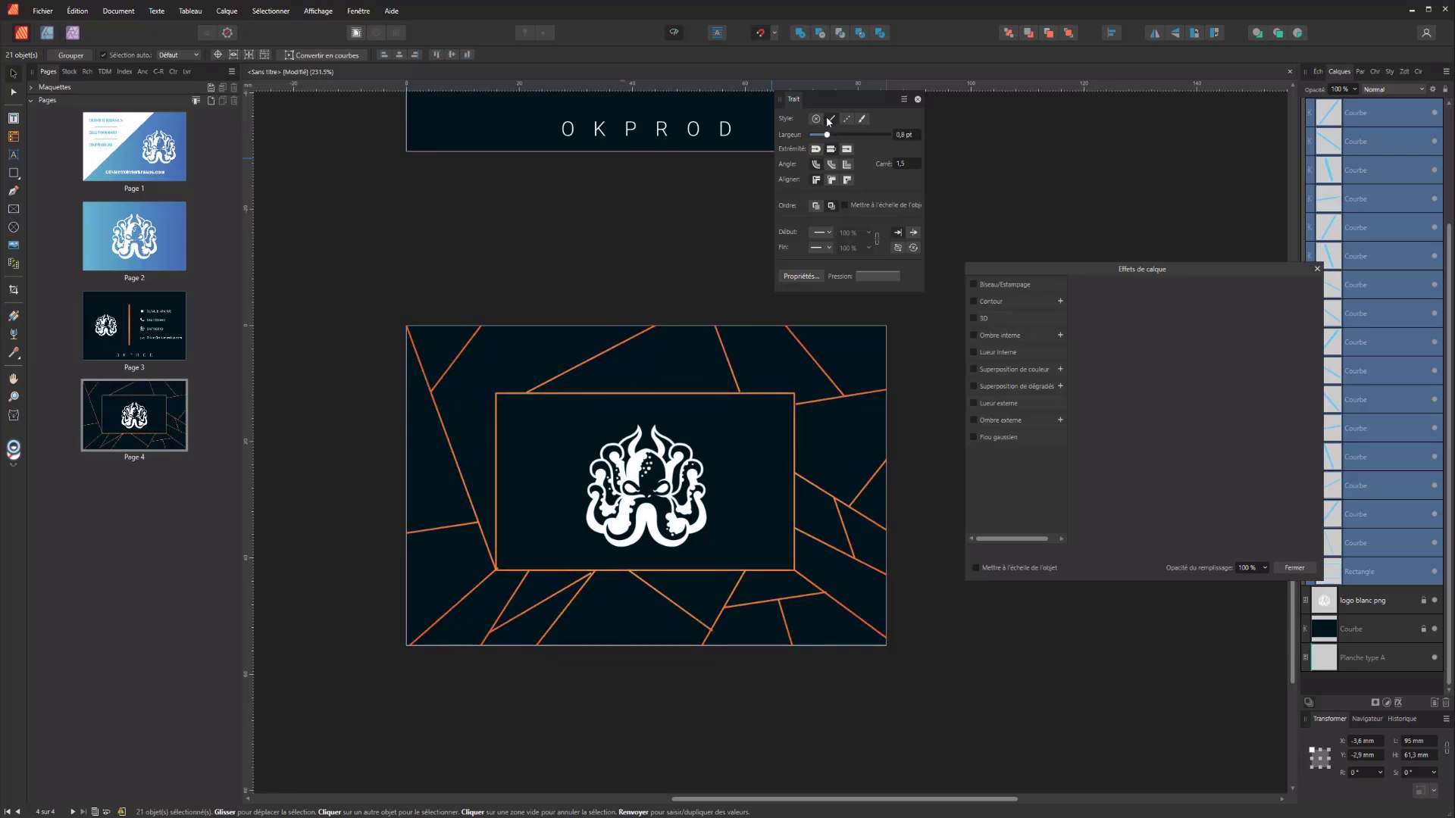
{"action": "left_click", "coordinate": [911, 135]}
{"action": "type", "text": "1"}
{"action": "key", "text": "Return"}
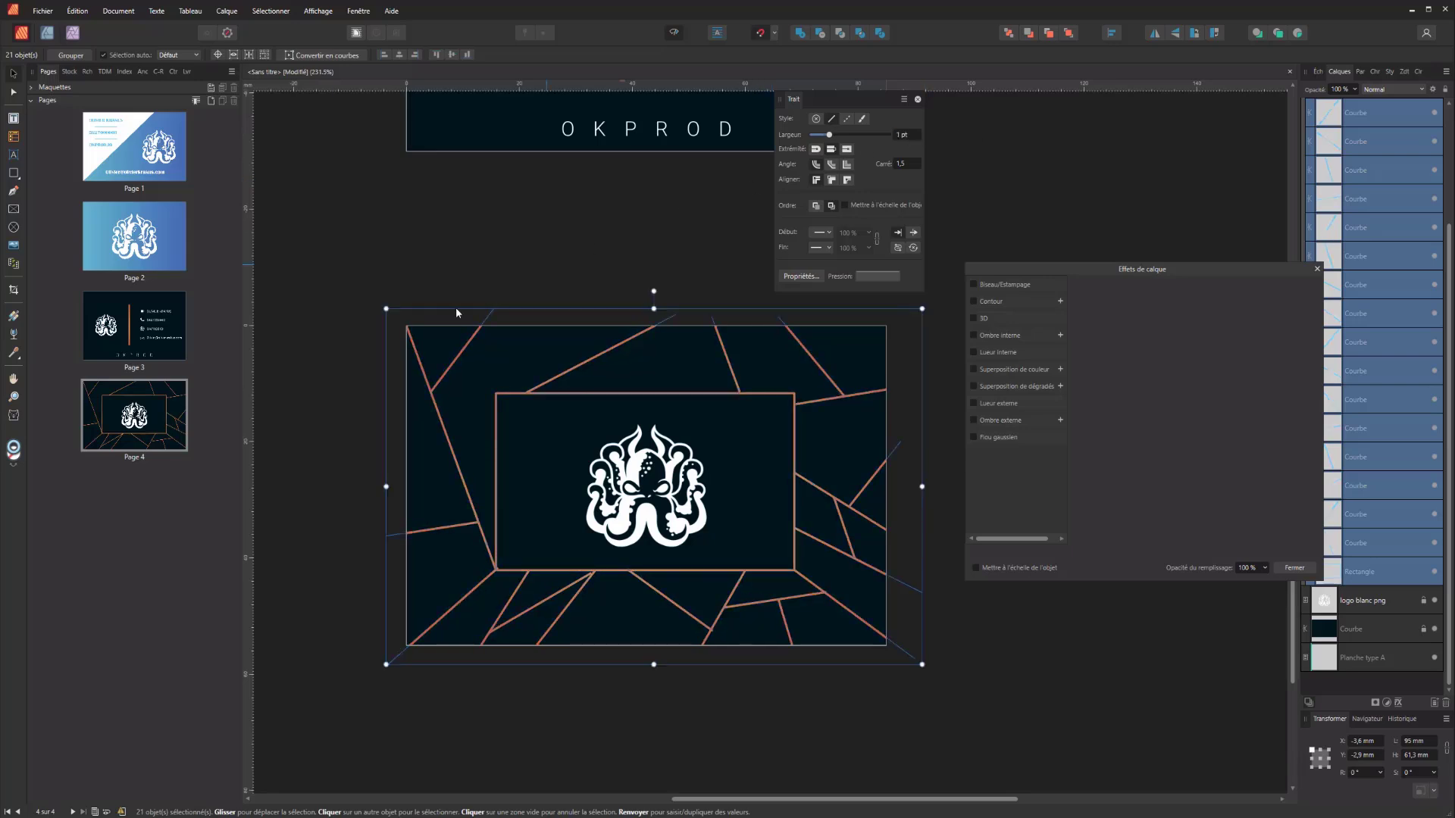
- Use the Node tool to place the lower end of the long slanted line above the logo on the rectangle's top edge
{"action": "scroll", "coordinate": [416, 327], "scroll_direction": "up", "scroll_amount": 5}
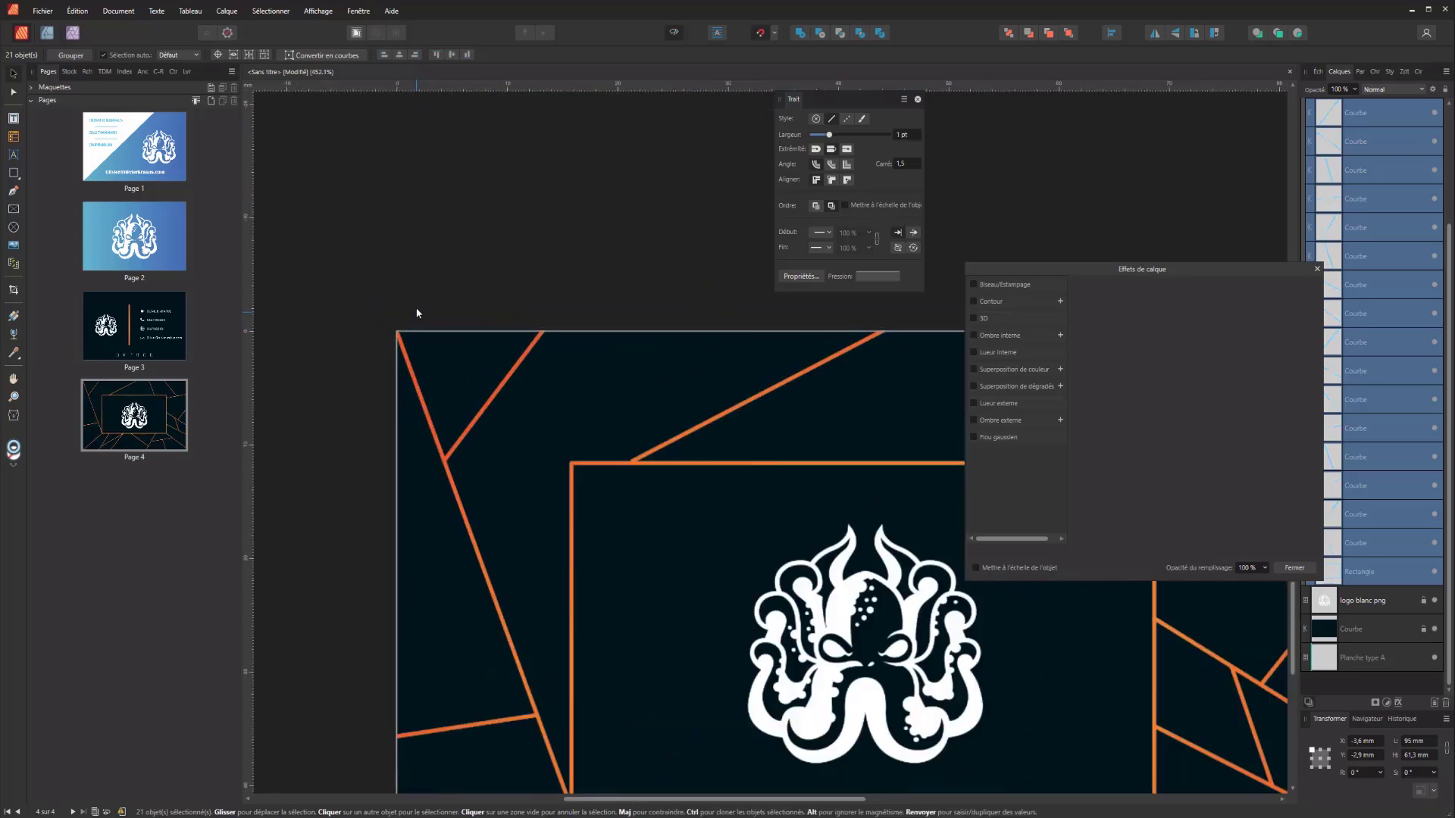
{"action": "left_click", "coordinate": [466, 299]}
{"action": "left_click_drag", "start_coordinate": [500, 404], "coordinate": [300, 150]}
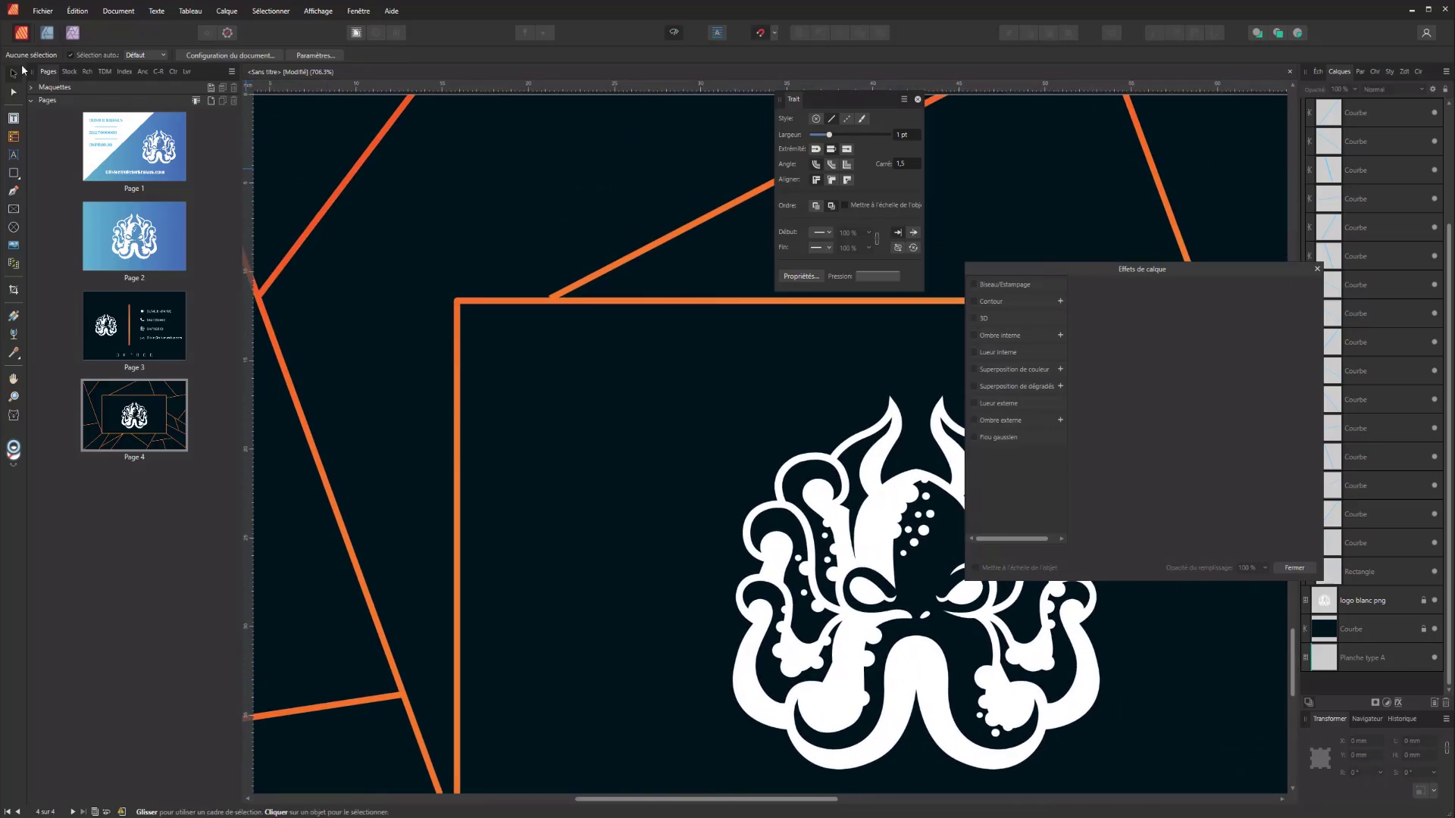
{"action": "left_click", "coordinate": [14, 93]}
{"action": "left_click", "coordinate": [550, 299]}
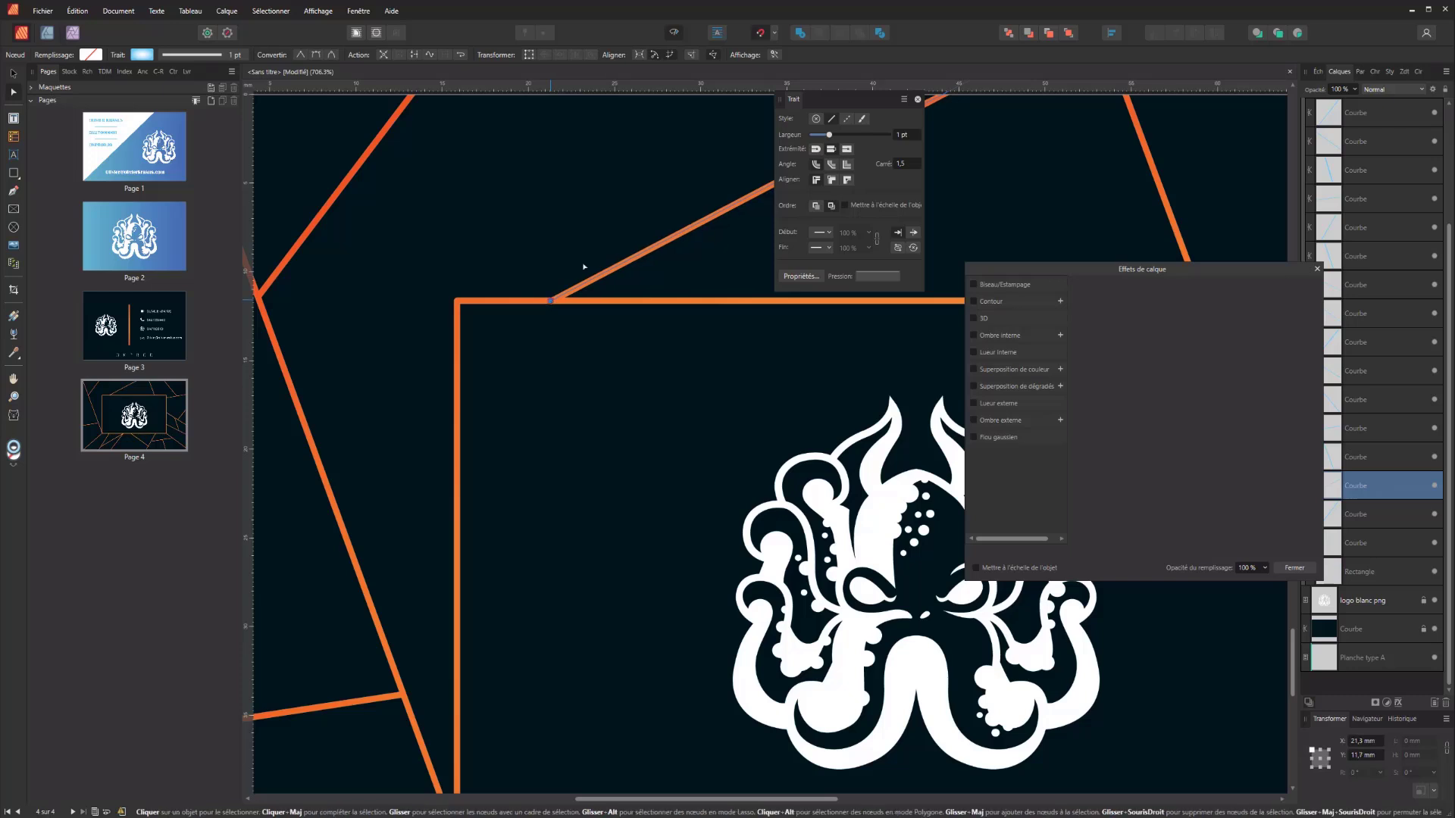
{"action": "left_click", "coordinate": [764, 215]}
- Extend the end node of the line near the rectangle's upper-right corner onto the rectangle's right edge
{"action": "key", "text": "space"}
{"action": "left_click_drag", "start_coordinate": [1061, 165], "coordinate": [491, 355]}
{"action": "left_click_drag", "start_coordinate": [650, 373], "coordinate": [461, 298]}
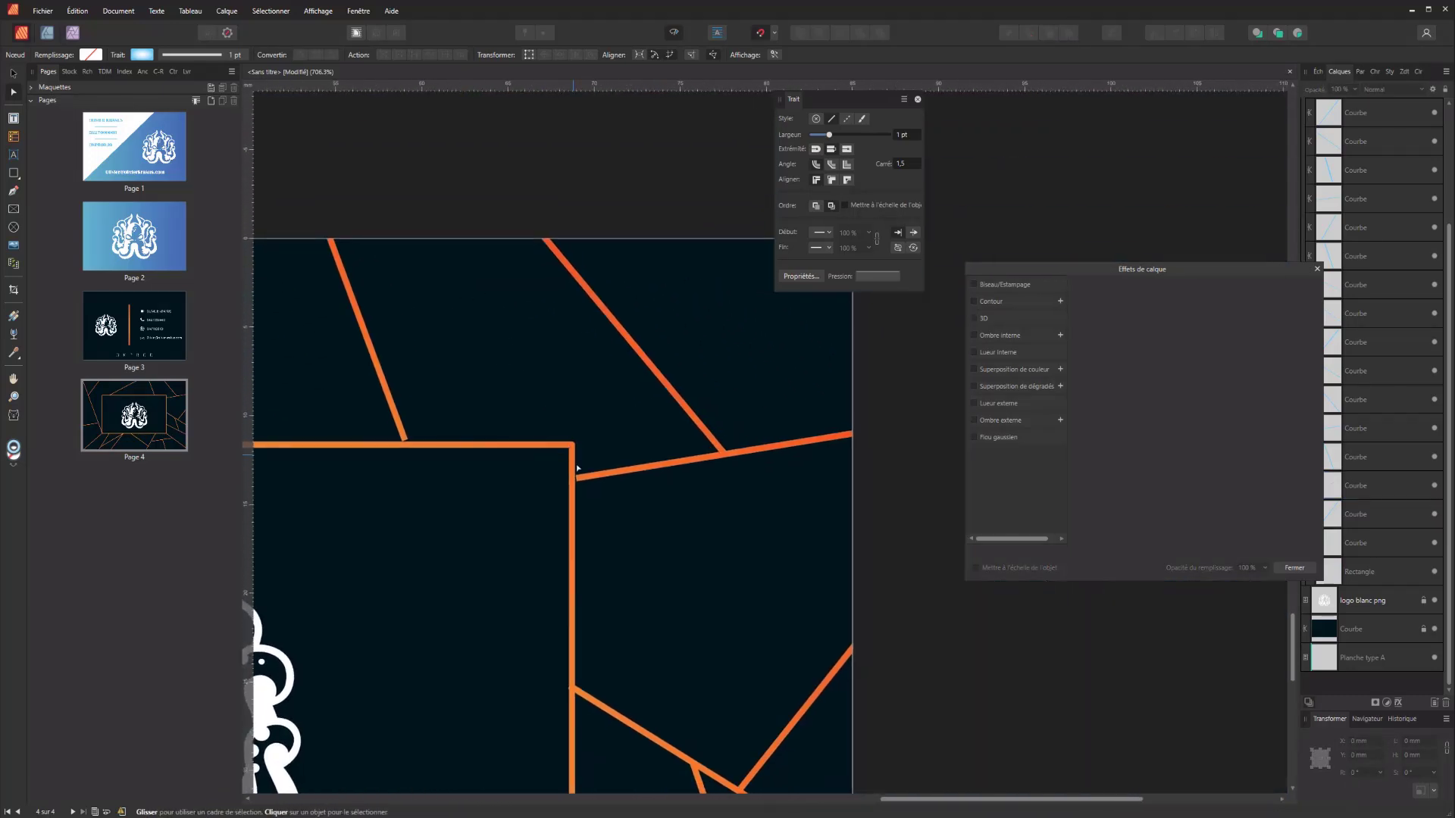
{"action": "scroll", "coordinate": [617, 494], "scroll_direction": "up", "scroll_amount": 6}
{"action": "left_click", "coordinate": [554, 485]}
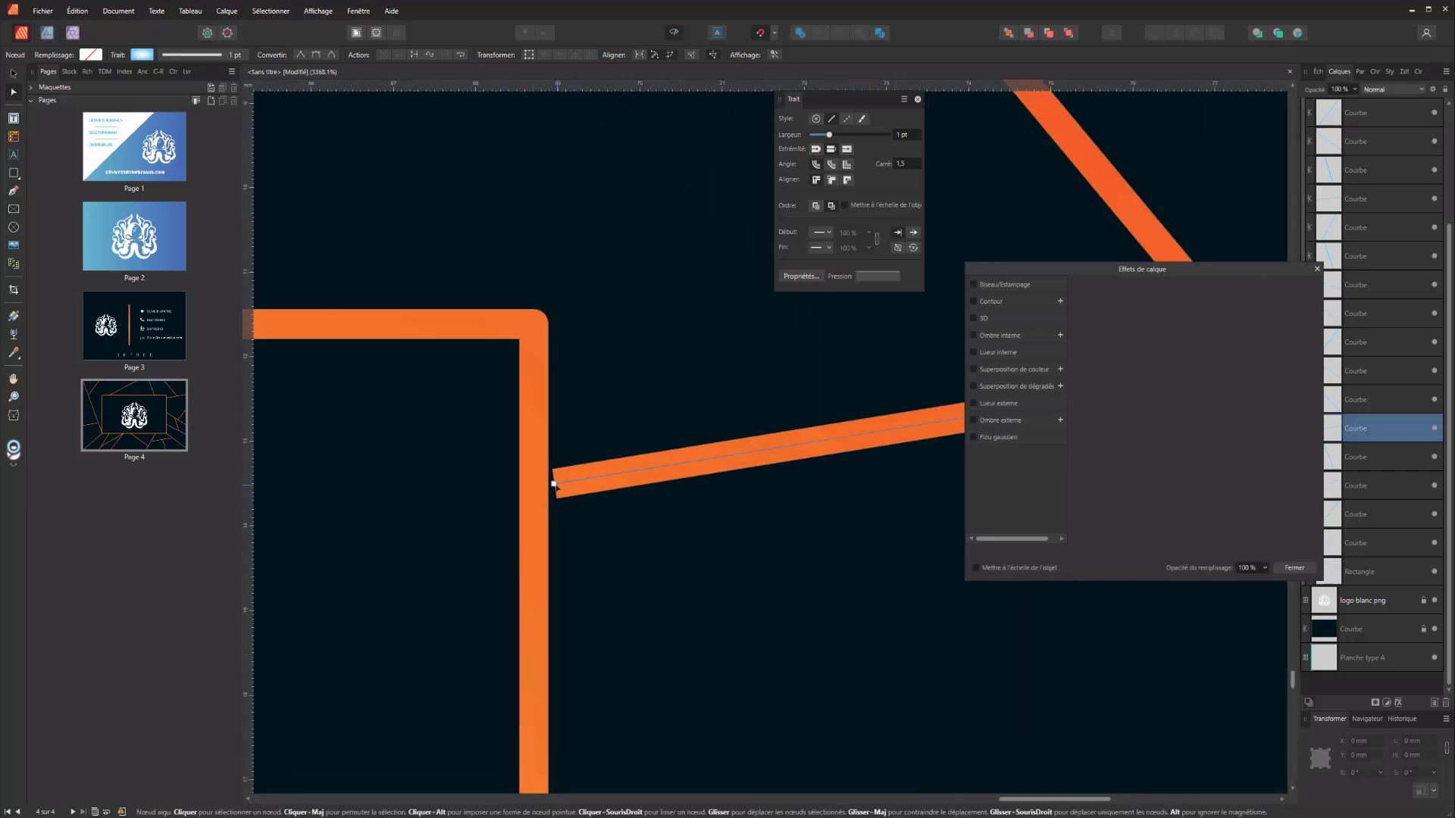
{"action": "left_click_drag", "start_coordinate": [553, 484], "coordinate": [536, 481]}
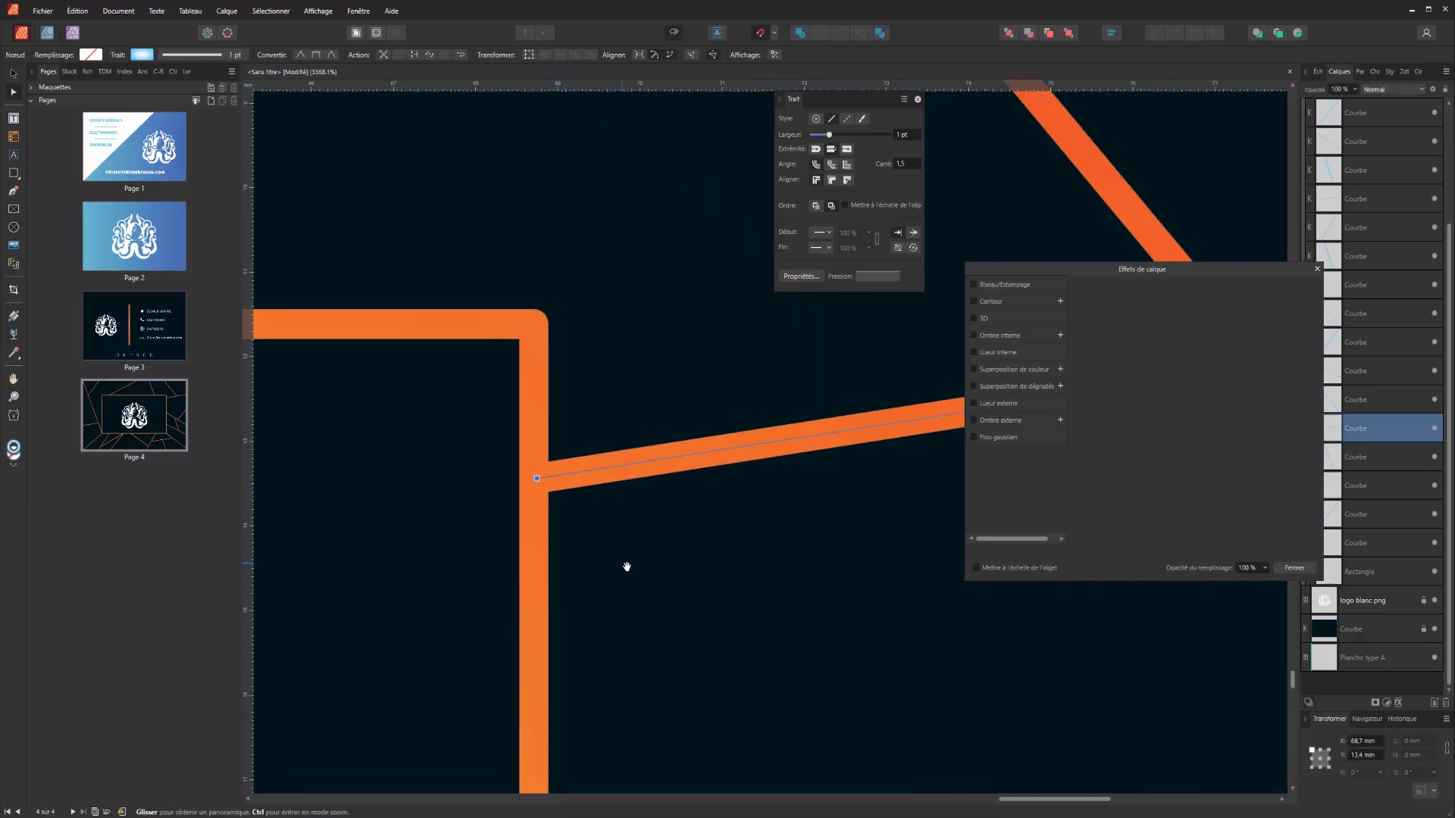
- Pull the protruding end node of the descending line midway along the rectangle's right edge back inside that edge
{"action": "scroll", "coordinate": [633, 565], "scroll_direction": "down", "scroll_amount": 5}
{"action": "left_click_drag", "start_coordinate": [629, 531], "coordinate": [403, 217]}
{"action": "left_click_drag", "start_coordinate": [605, 566], "coordinate": [646, 409]}
{"action": "scroll", "coordinate": [371, 315], "scroll_direction": "up", "scroll_amount": 7}
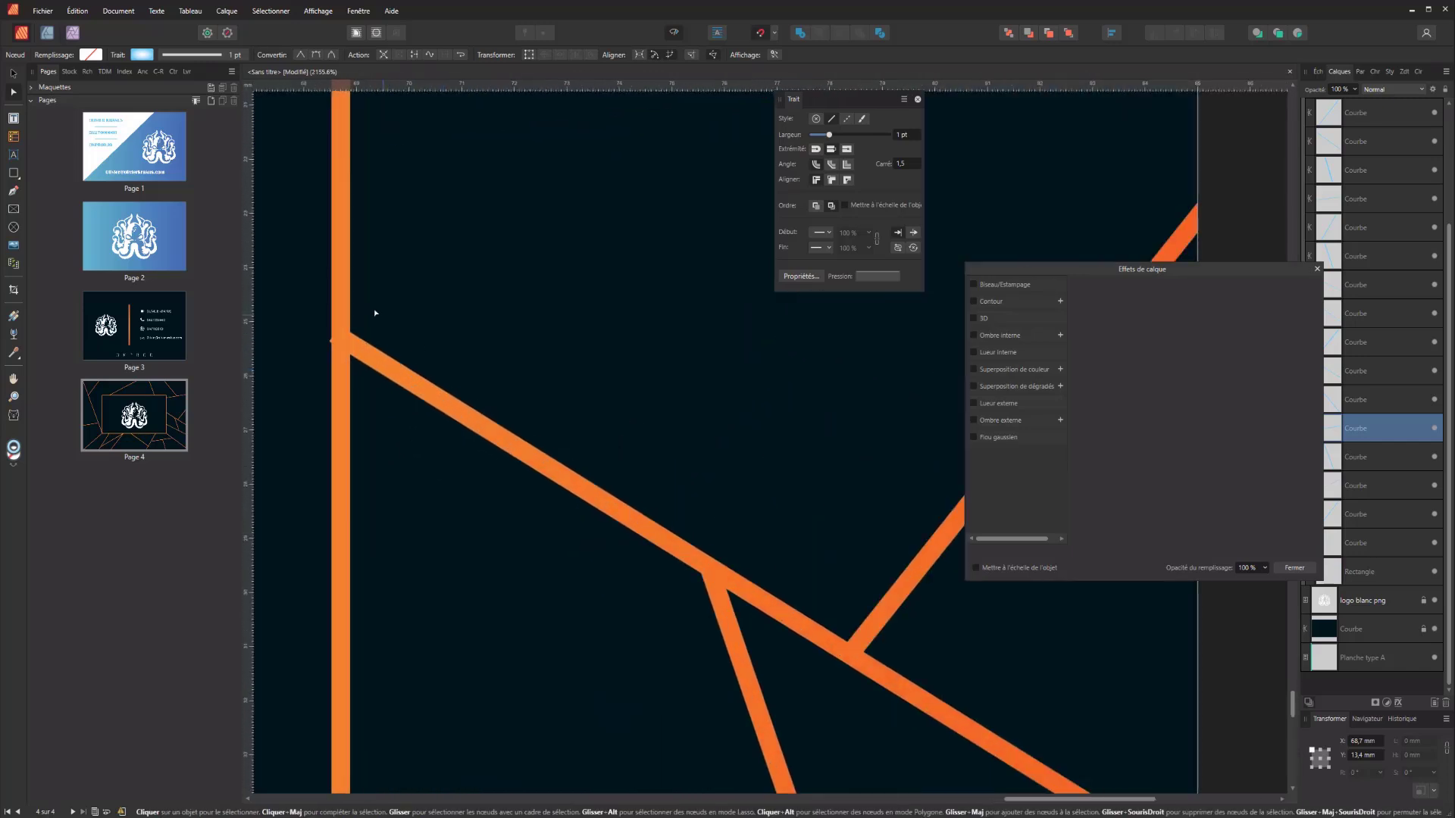
{"action": "left_click", "coordinate": [561, 287]}
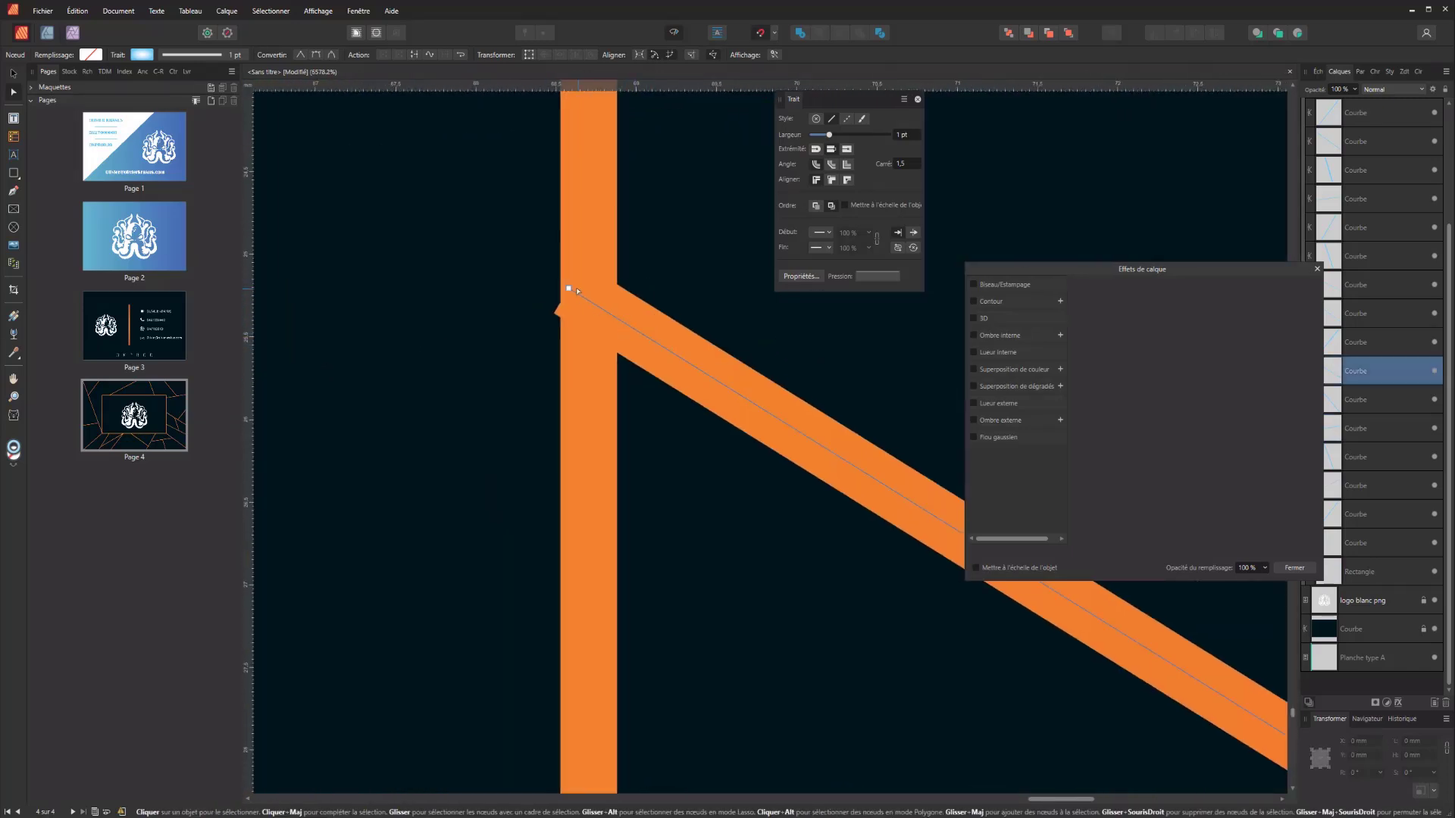
{"action": "left_click_drag", "start_coordinate": [563, 287], "coordinate": [576, 288]}
- Pull the overshooting end of the nearly horizontal lower line back onto the diagonal from the rectangle's lower-right corner
{"action": "scroll", "coordinate": [575, 289], "scroll_direction": "down", "scroll_amount": 5}
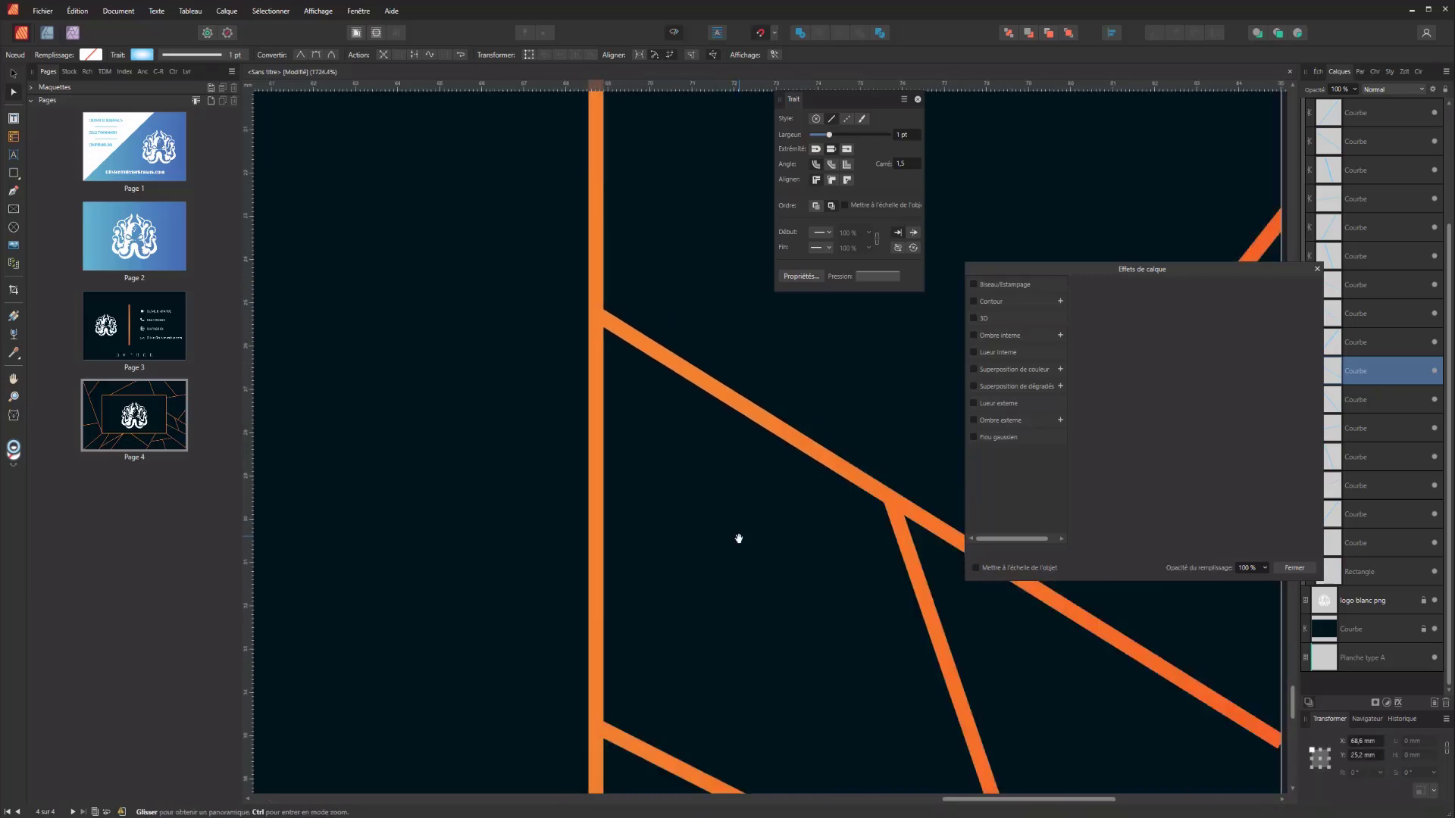
{"action": "left_click_drag", "start_coordinate": [506, 442], "coordinate": [555, 111]}
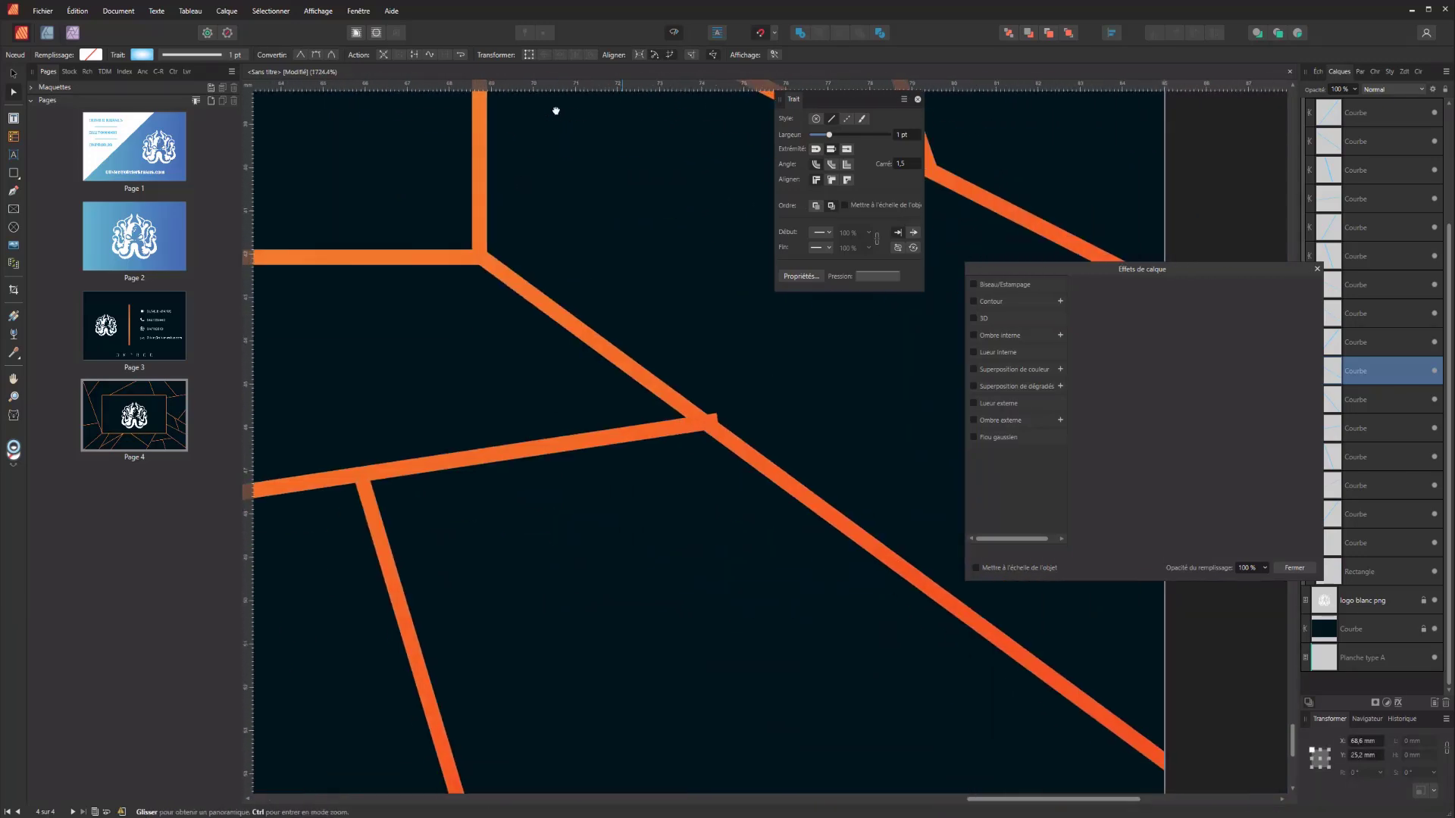
{"action": "left_click", "coordinate": [645, 432]}
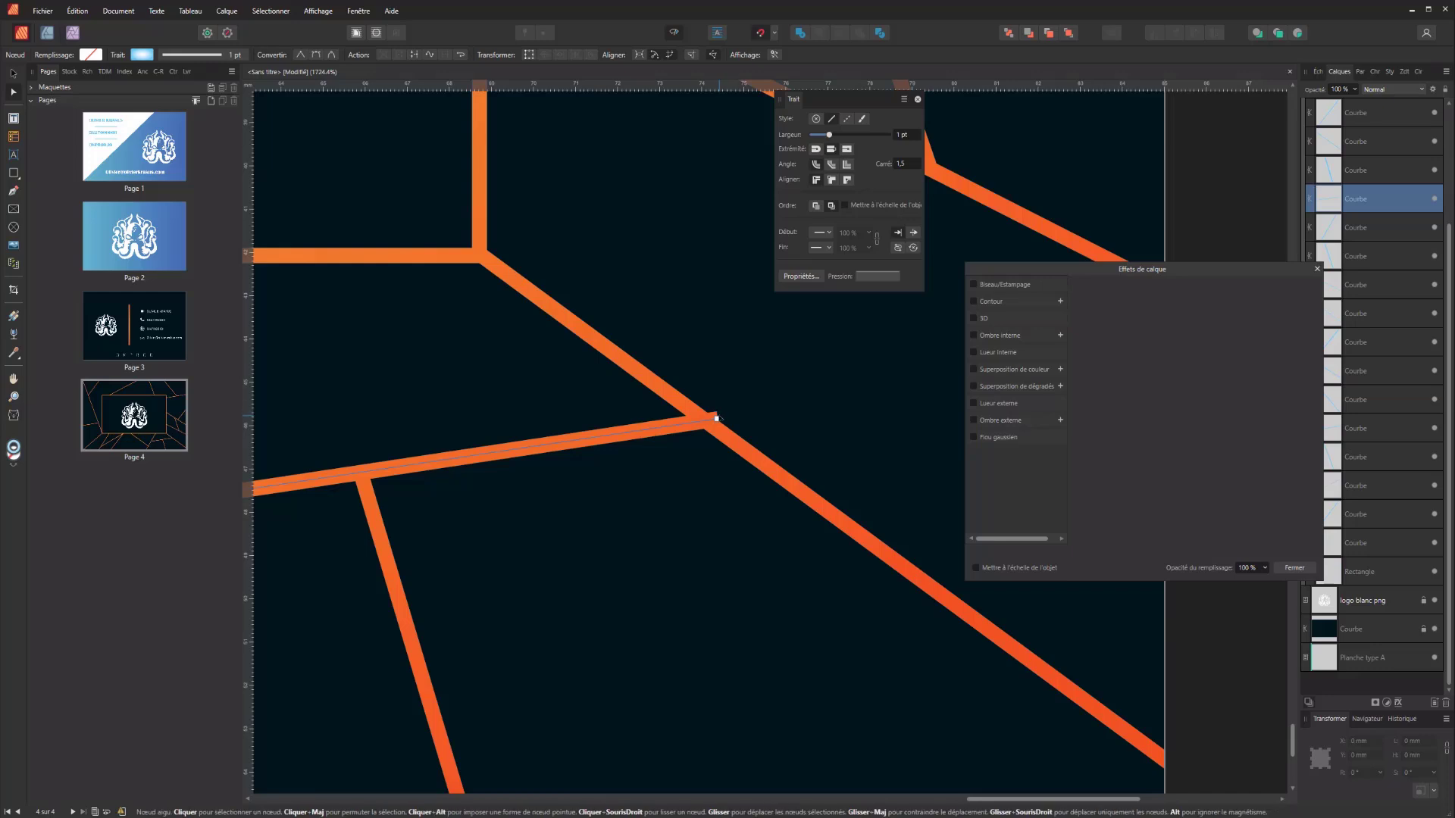
{"action": "left_click_drag", "start_coordinate": [716, 418], "coordinate": [704, 419]}
- Select the lower end node of the short line crossing the page's bottom edge and close the layer effects and stroke settings
{"action": "left_click_drag", "start_coordinate": [480, 413], "coordinate": [828, 348]}
{"action": "left_click_drag", "start_coordinate": [512, 377], "coordinate": [656, 315]}
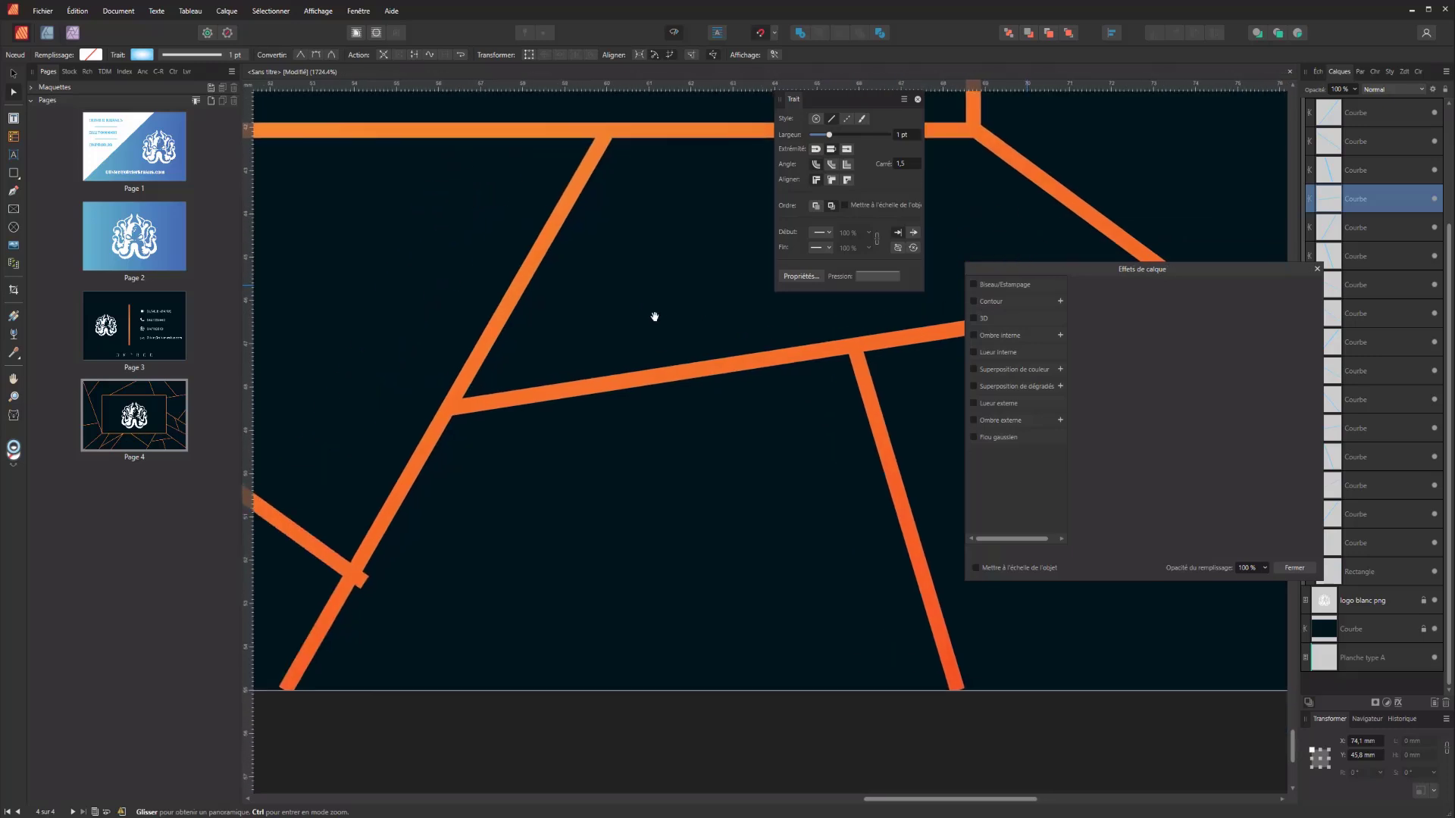
{"action": "left_click", "coordinate": [949, 669]}
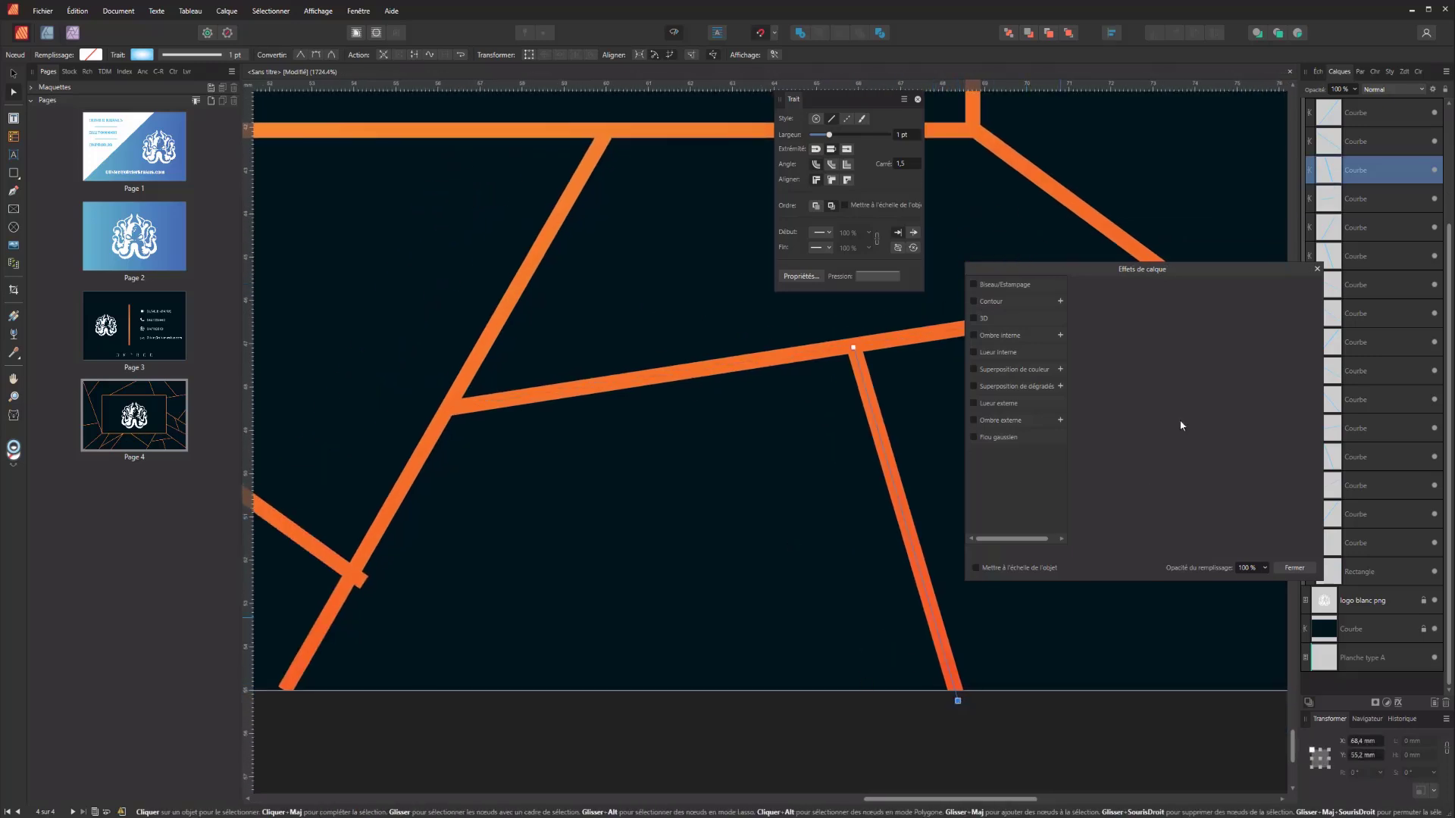
{"action": "left_click", "coordinate": [1317, 271]}
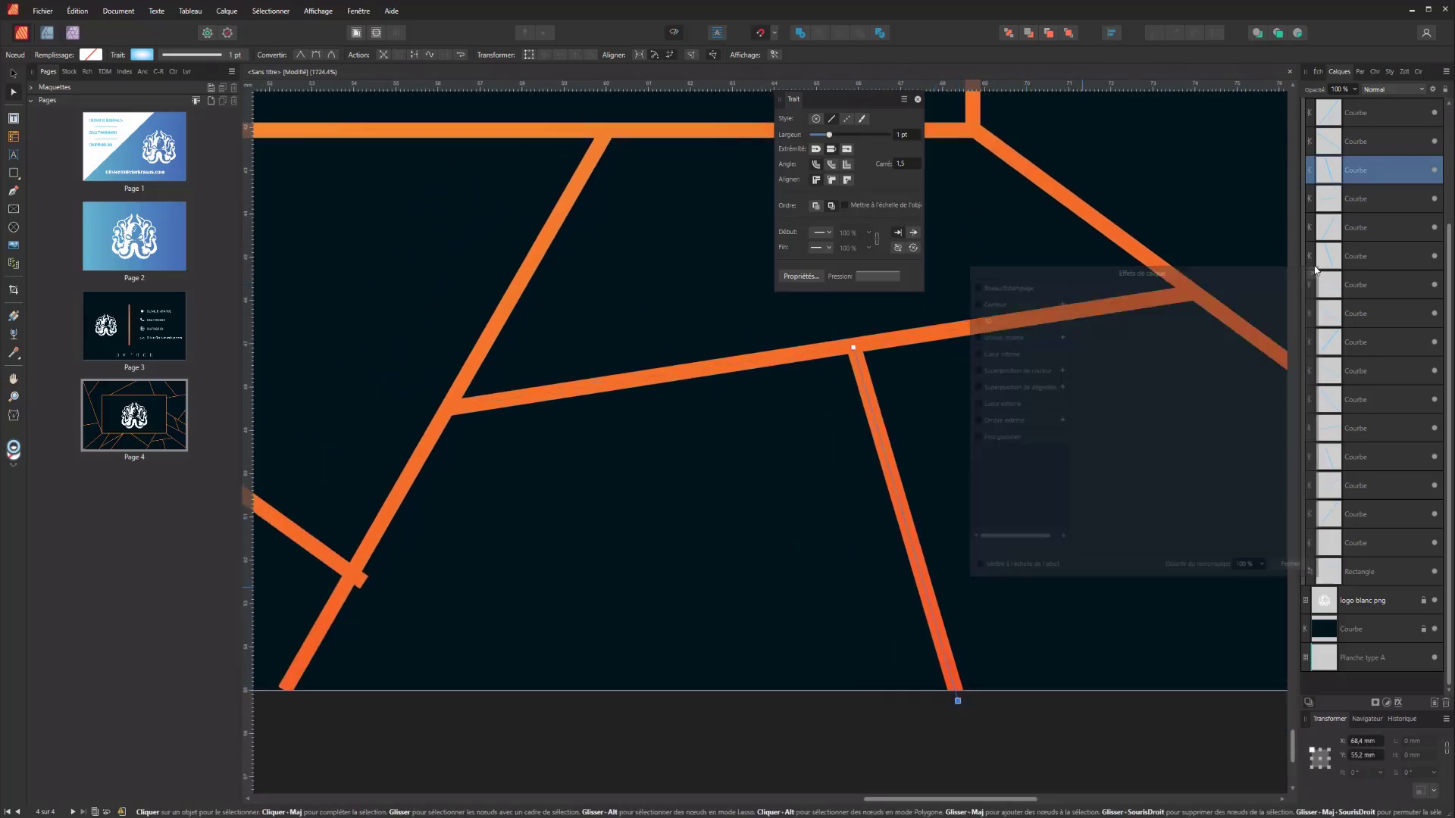
{"action": "left_click", "coordinate": [917, 99]}
- Align both end nodes of the diagonal line below the logo with the crossing slanted line and the rectangle's bottom edge
{"action": "left_click_drag", "start_coordinate": [432, 424], "coordinate": [868, 350]}
{"action": "left_click", "coordinate": [789, 503]}
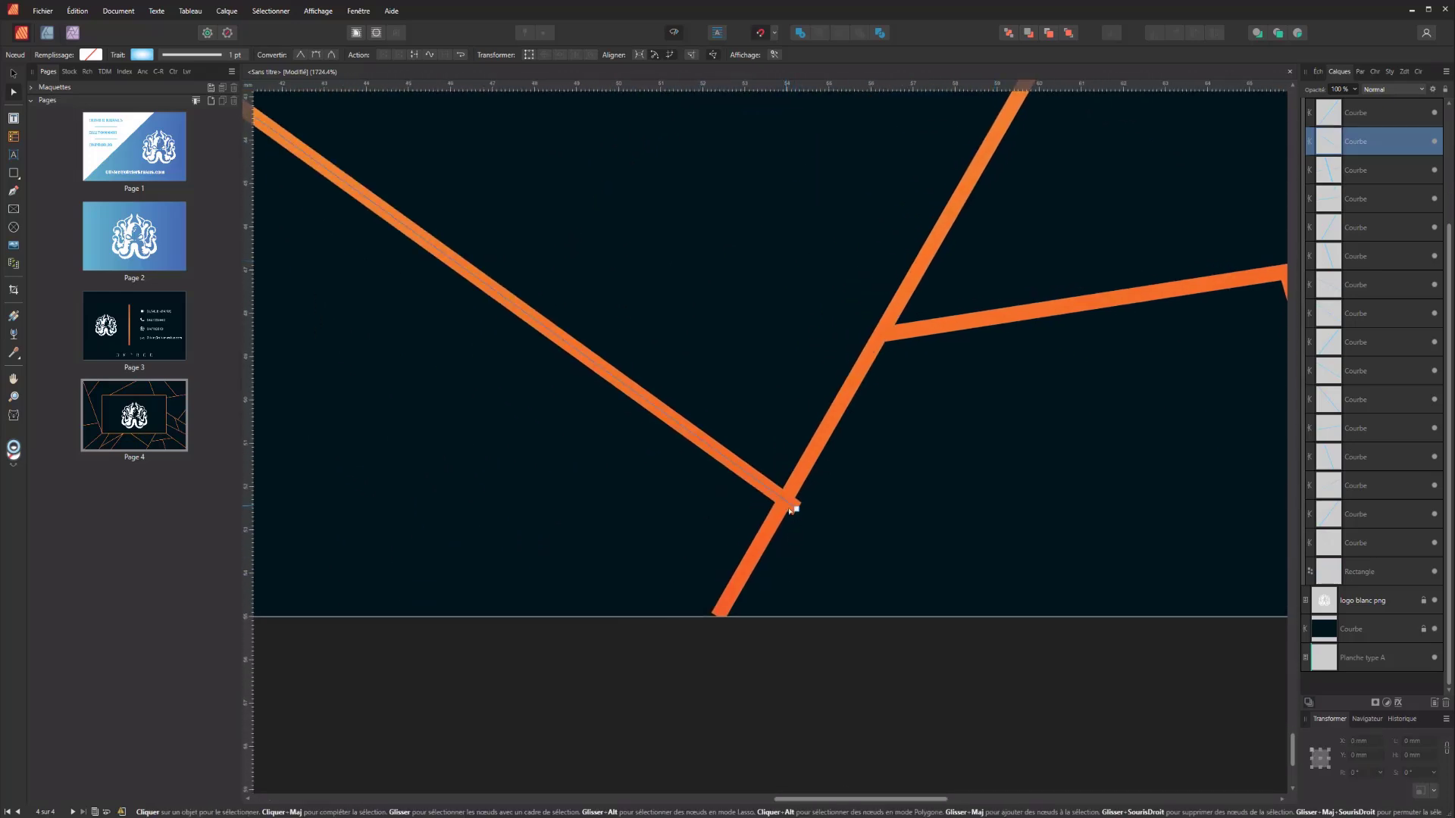
{"action": "left_click_drag", "start_coordinate": [795, 510], "coordinate": [785, 502]}
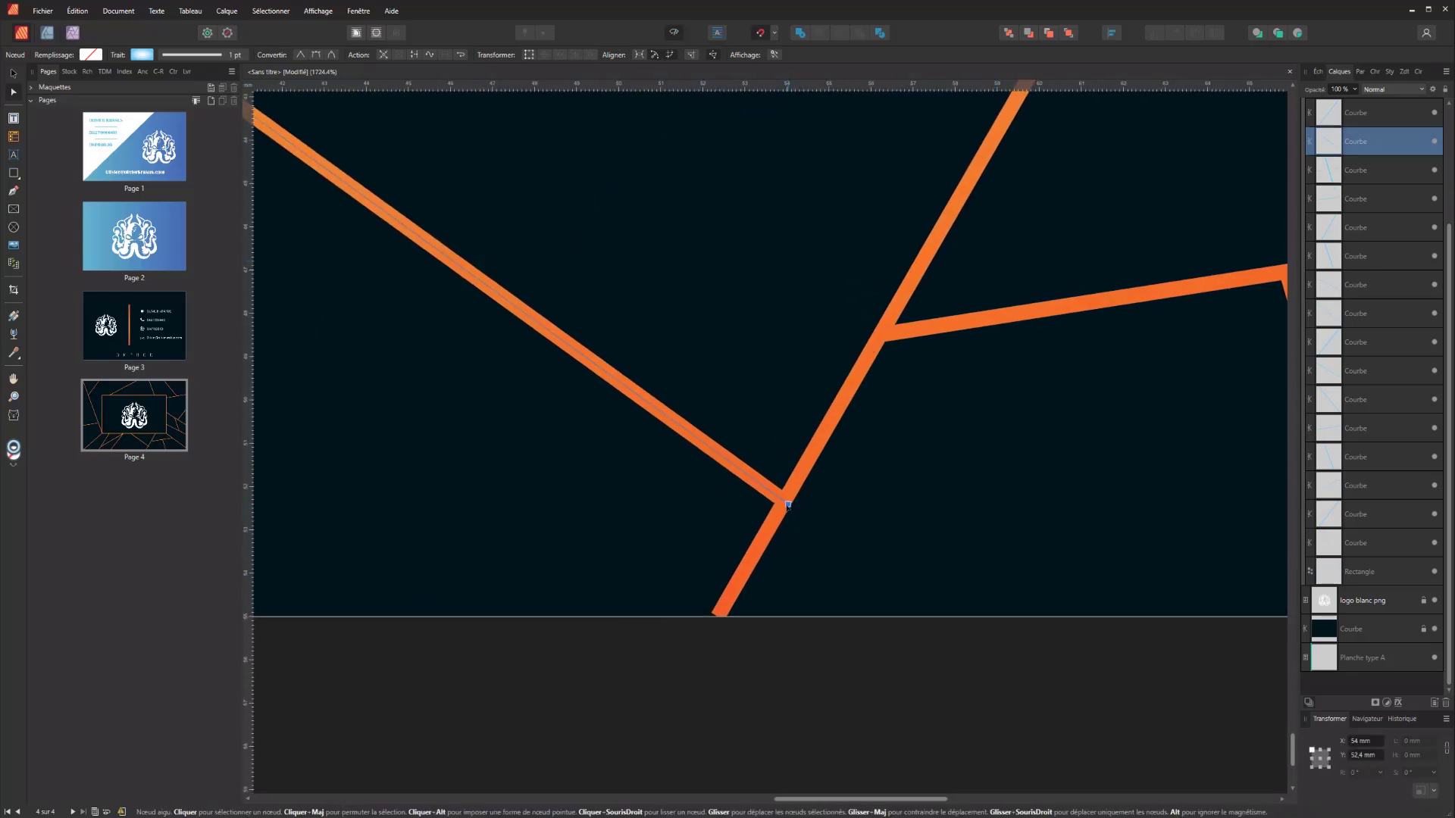
{"action": "left_click_drag", "start_coordinate": [513, 364], "coordinate": [839, 566]}
{"action": "left_click_drag", "start_coordinate": [612, 464], "coordinate": [771, 495]}
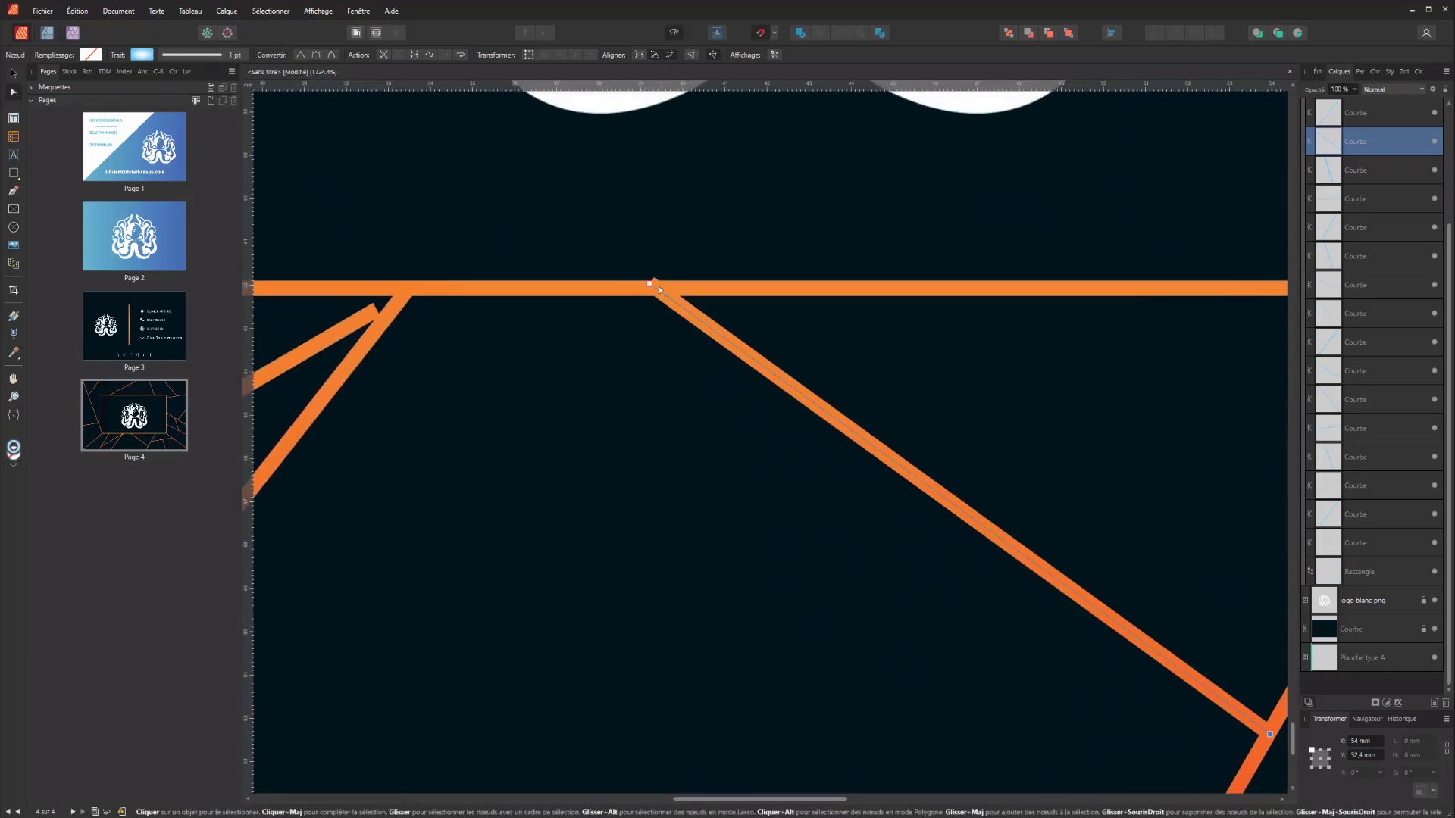
{"action": "left_click_drag", "start_coordinate": [653, 289], "coordinate": [657, 293]}
- Extend the shallower slanted line's upper end to the rectangle's bottom edge, where the steeper neighbouring line meets it
{"action": "left_click_drag", "start_coordinate": [680, 357], "coordinate": [1132, 374]}
{"action": "left_click", "coordinate": [822, 332]}
{"action": "left_click_drag", "start_coordinate": [828, 326], "coordinate": [854, 306]}
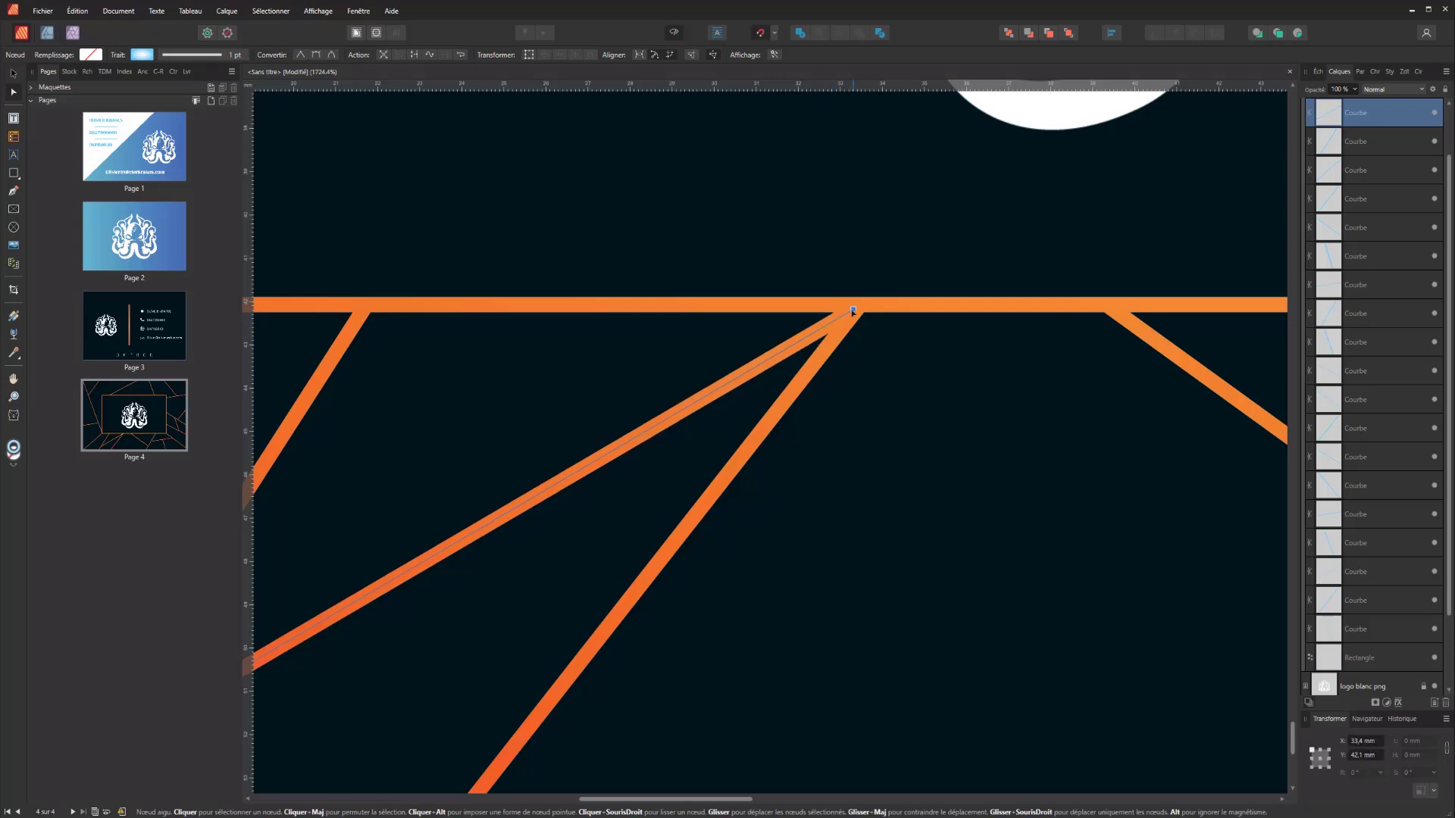
- Extend the lower ends of the two steep slanted lines below the rectangle past the page's bottom edge
{"action": "left_click_drag", "start_coordinate": [728, 347], "coordinate": [1026, 238]}
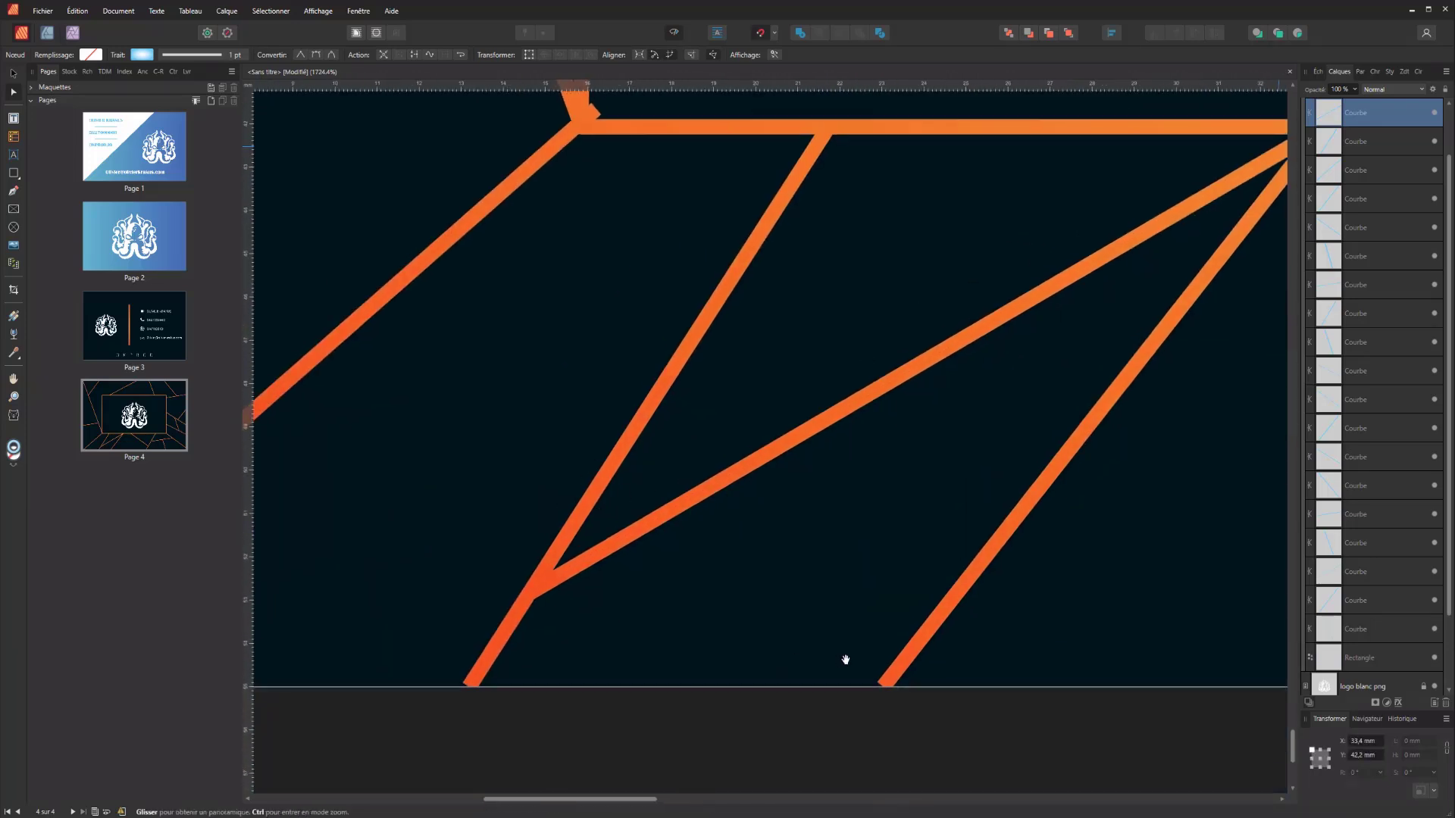
{"action": "left_click", "coordinate": [893, 675]}
{"action": "left_click_drag", "start_coordinate": [885, 684], "coordinate": [863, 708]}
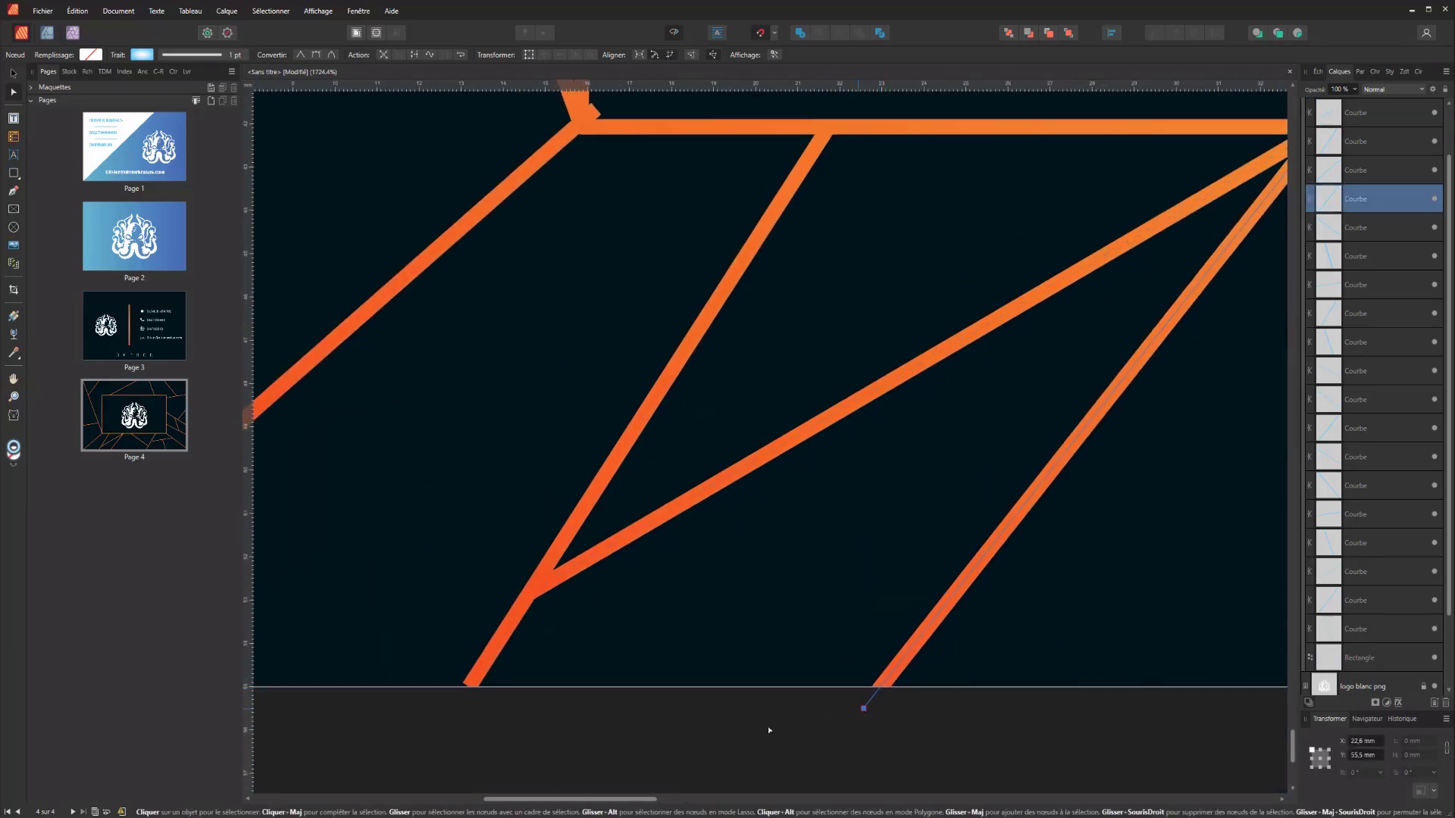
{"action": "left_click", "coordinate": [482, 681]}
{"action": "left_click_drag", "start_coordinate": [471, 685], "coordinate": [456, 701]}
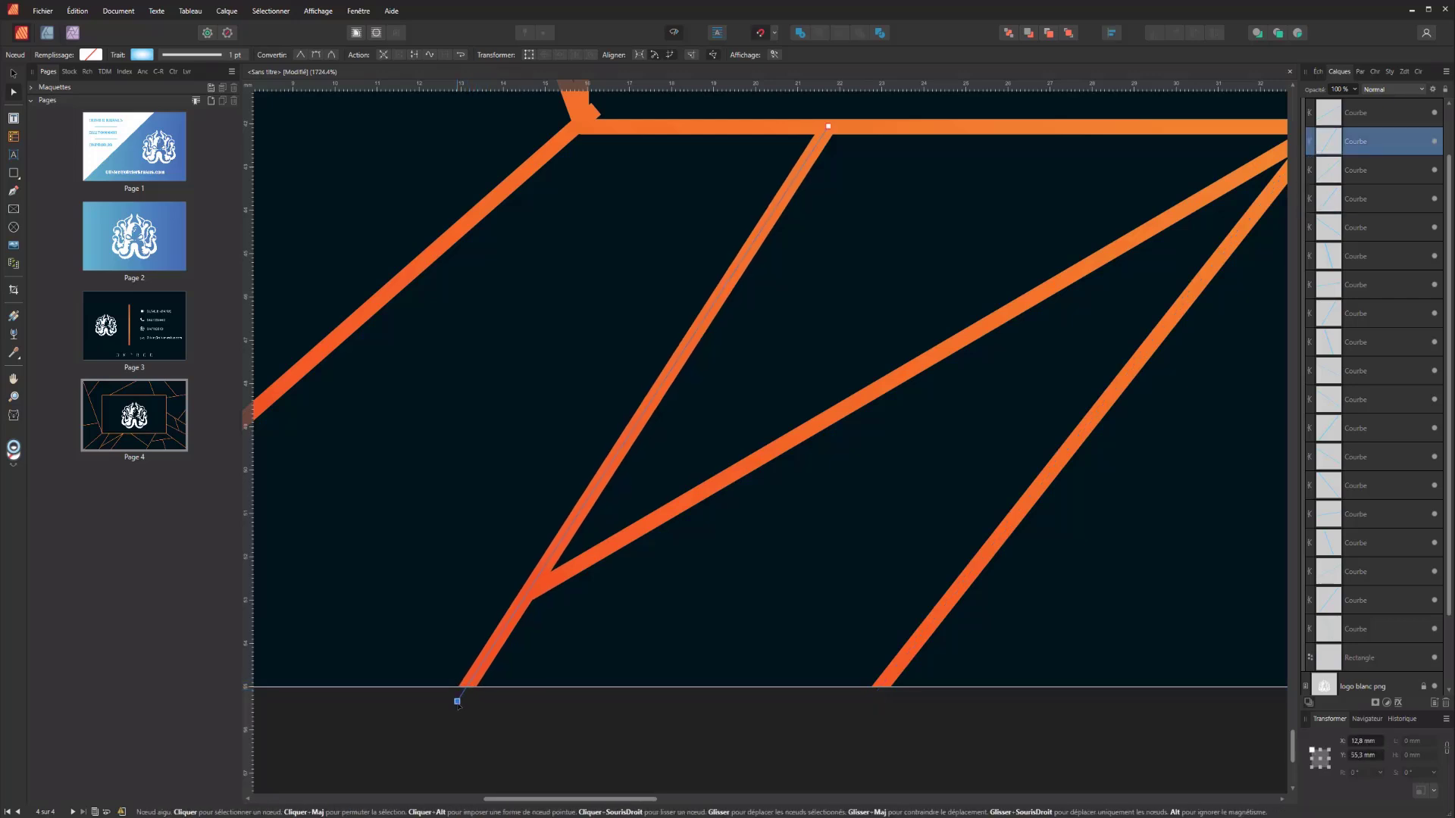
- Align the upper end node of the lower-left diagonal line with the rectangle's lower-left corner
{"action": "left_click", "coordinate": [425, 535]}
{"action": "left_click_drag", "start_coordinate": [425, 536], "coordinate": [821, 553]}
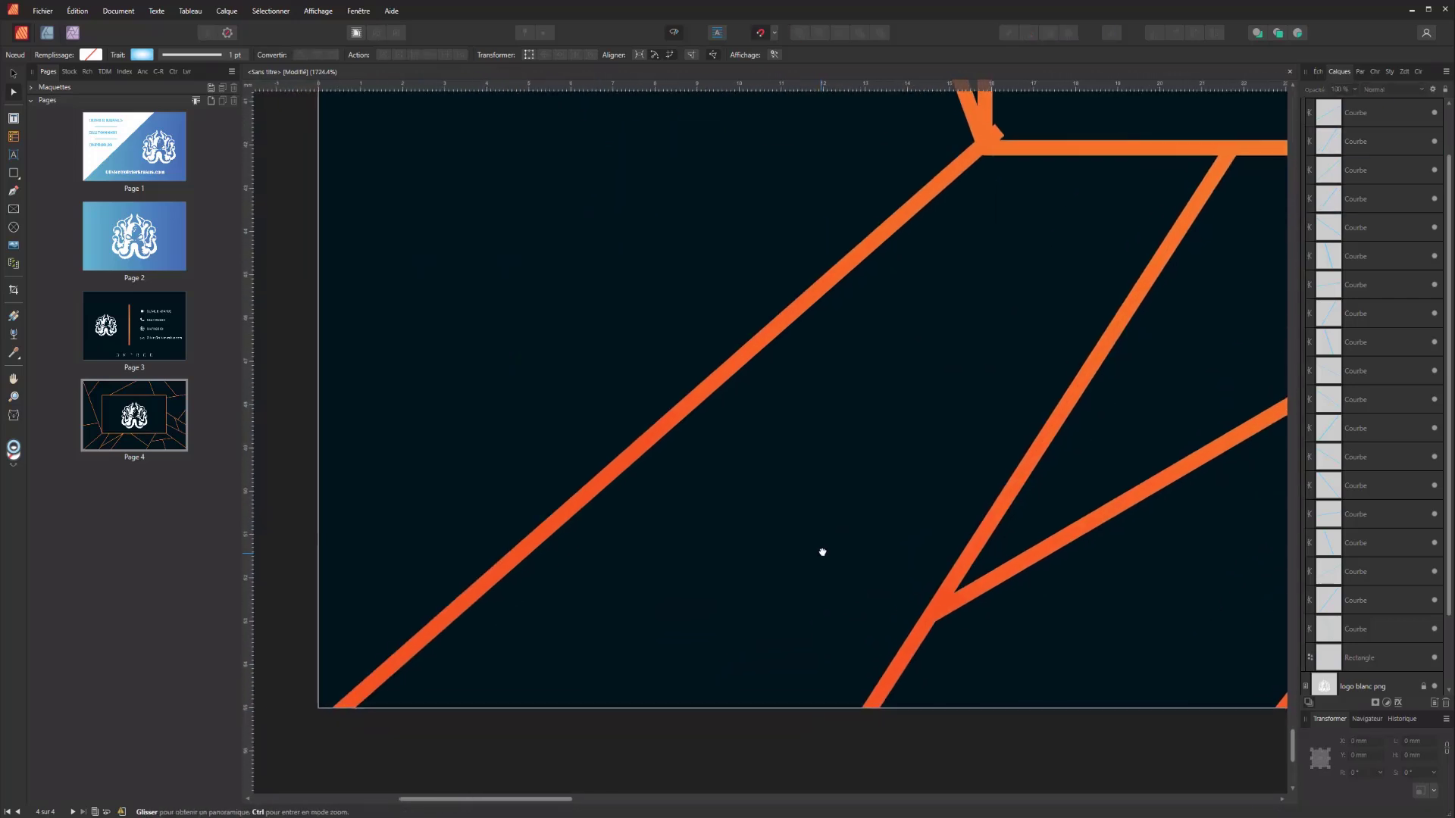
{"action": "left_click_drag", "start_coordinate": [730, 507], "coordinate": [520, 798]}
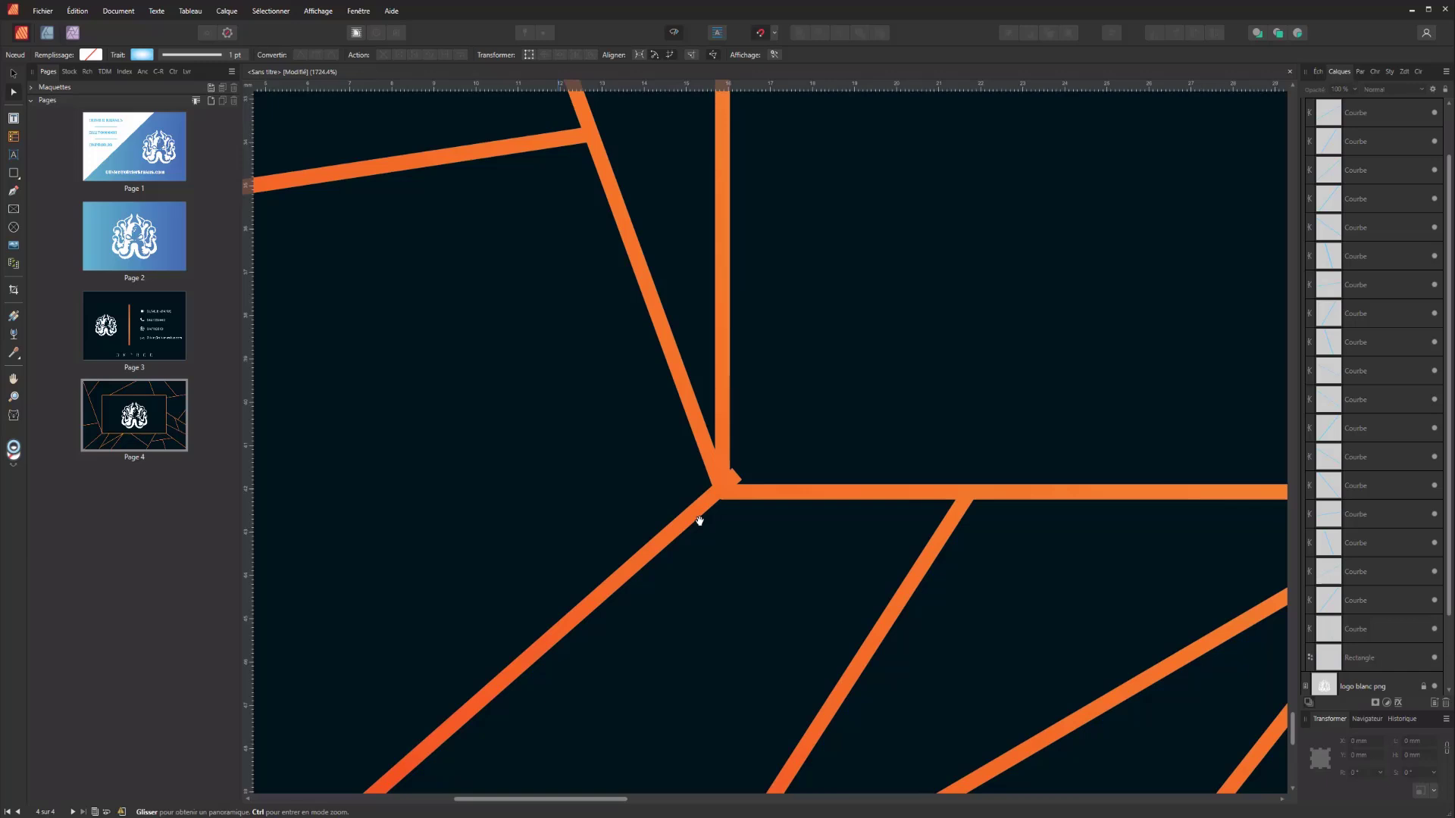
{"action": "left_click", "coordinate": [724, 485]}
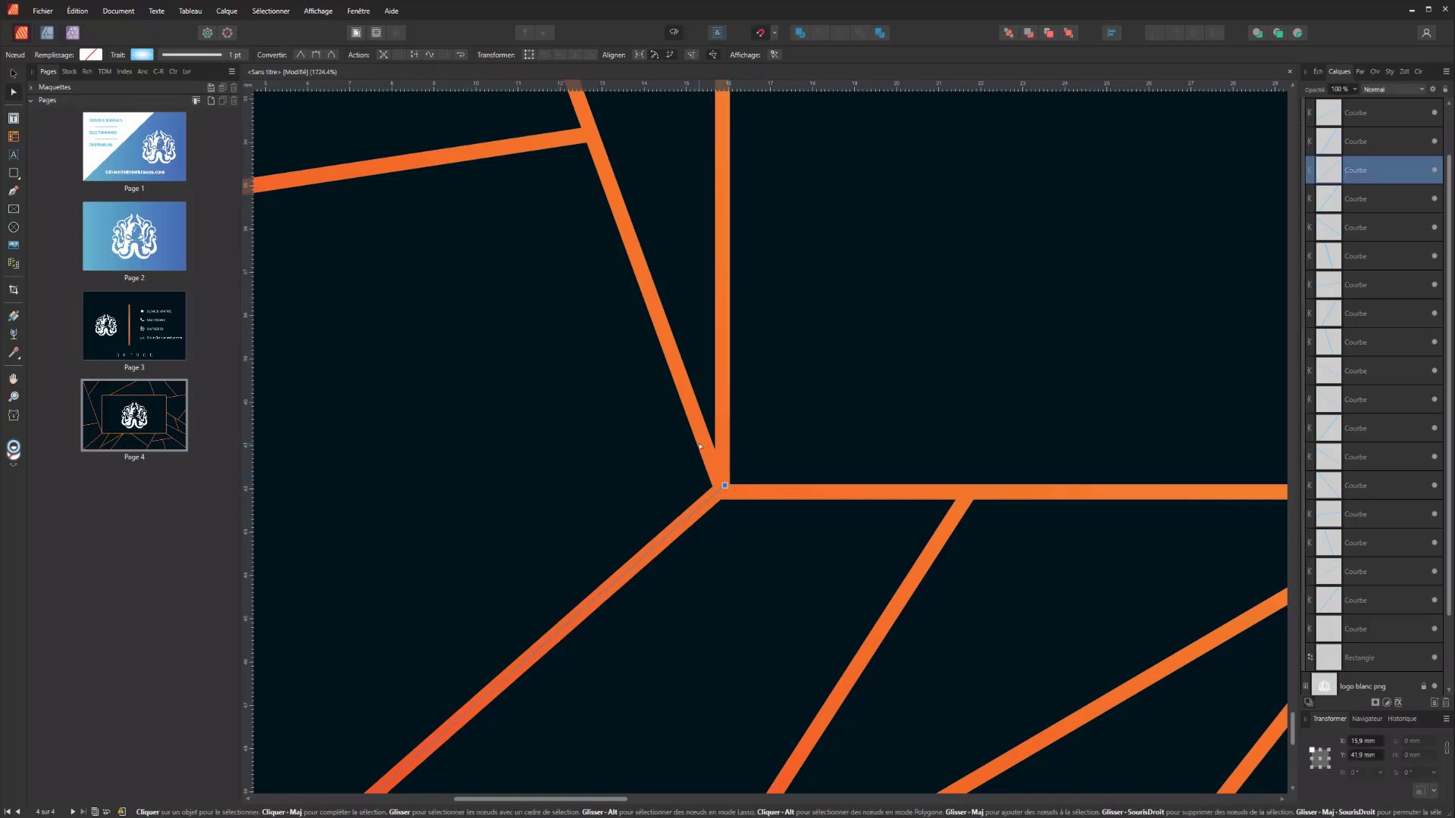
- Select the long slanted line left of the rectangle and check all line ends against the bleed, with clipping to the page turned off and restored
{"action": "left_click", "coordinate": [647, 296]}
{"action": "left_click_drag", "start_coordinate": [644, 299], "coordinate": [538, 442]}
{"action": "left_click_drag", "start_coordinate": [927, 502], "coordinate": [477, 233]}
{"action": "scroll", "coordinate": [723, 342], "scroll_direction": "down", "scroll_amount": 4}
{"action": "left_click", "coordinate": [674, 34]}
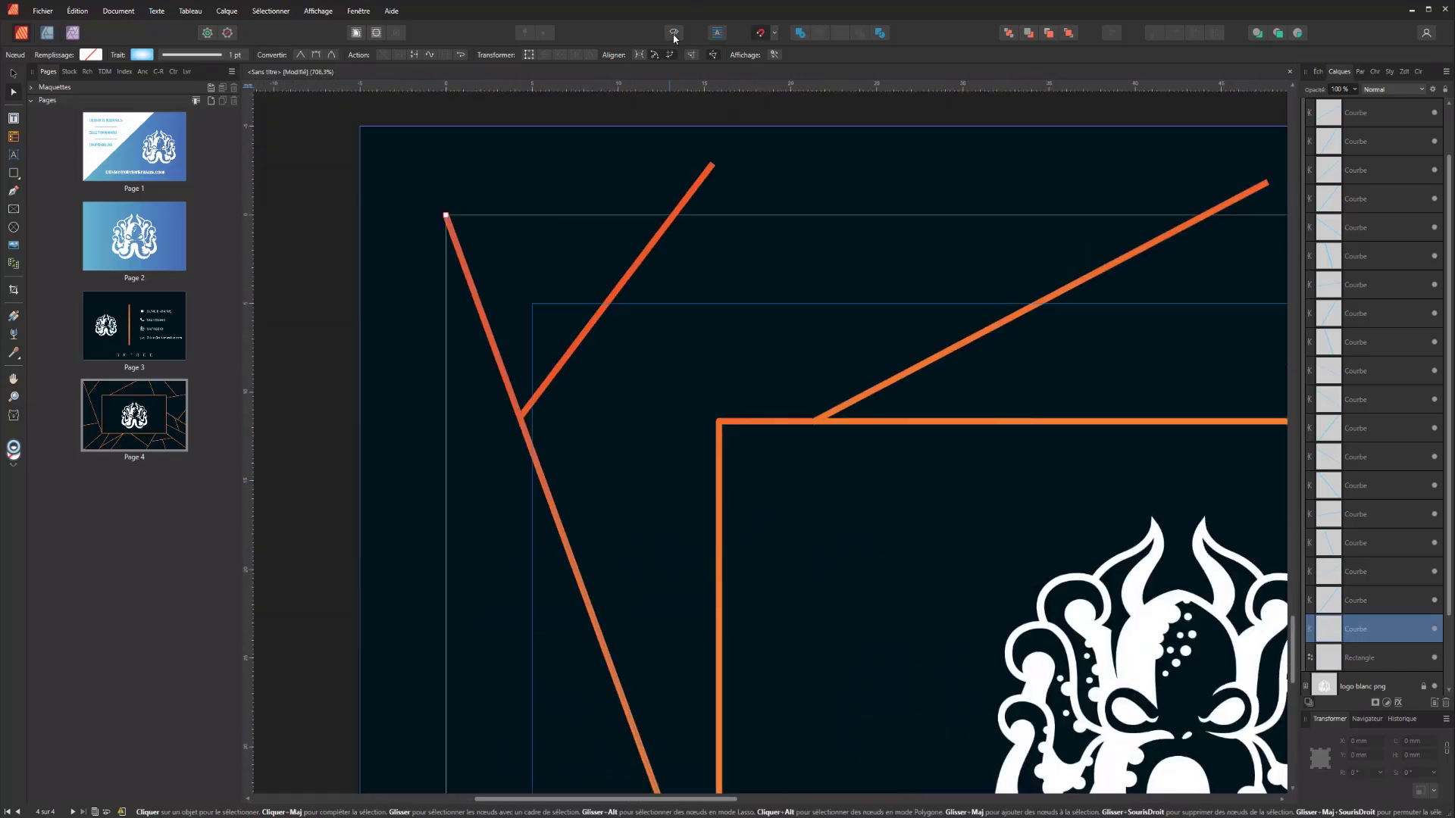
{"action": "scroll", "coordinate": [697, 331], "scroll_direction": "down", "scroll_amount": 5}
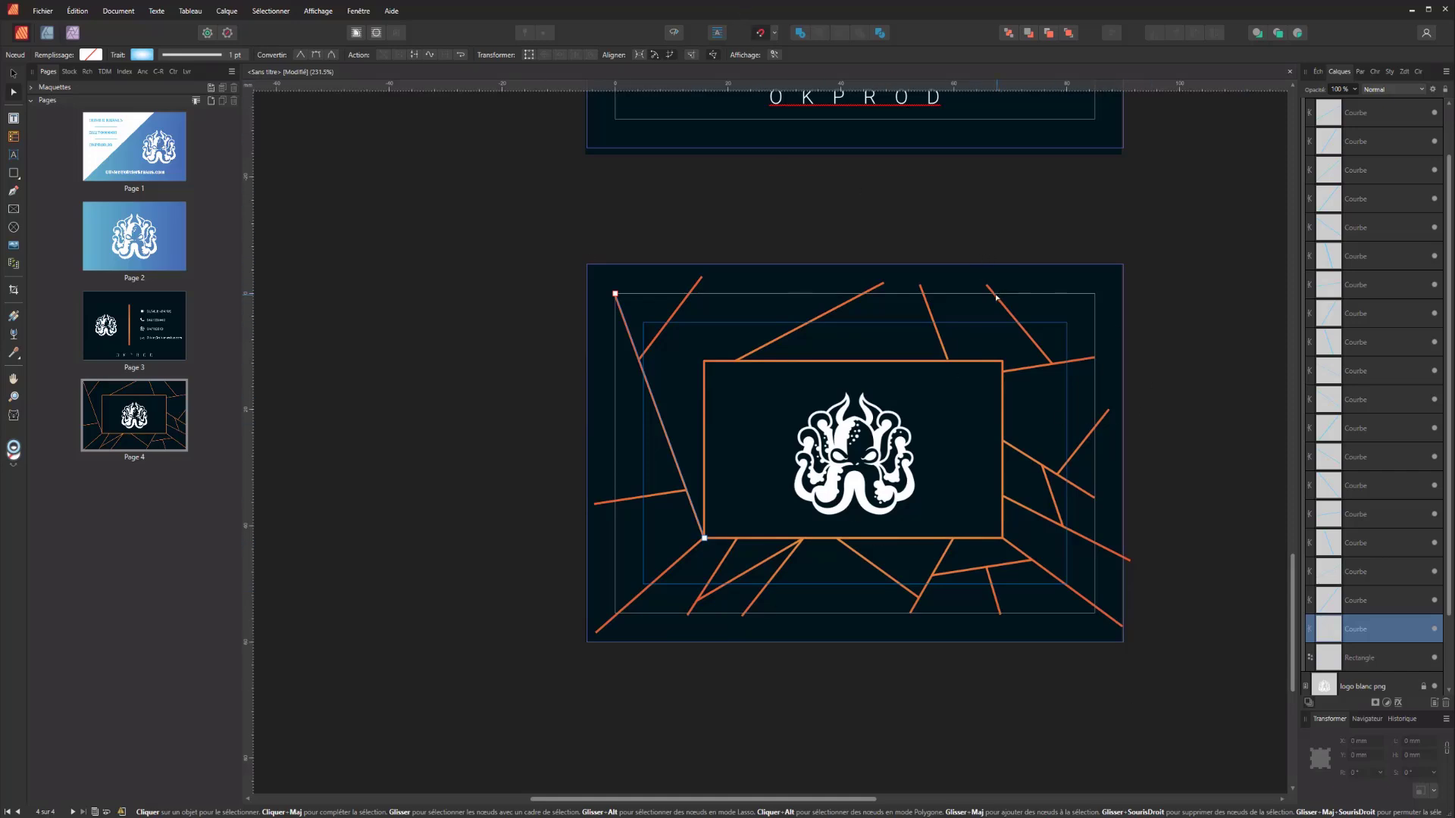
{"action": "left_click", "coordinate": [673, 34]}
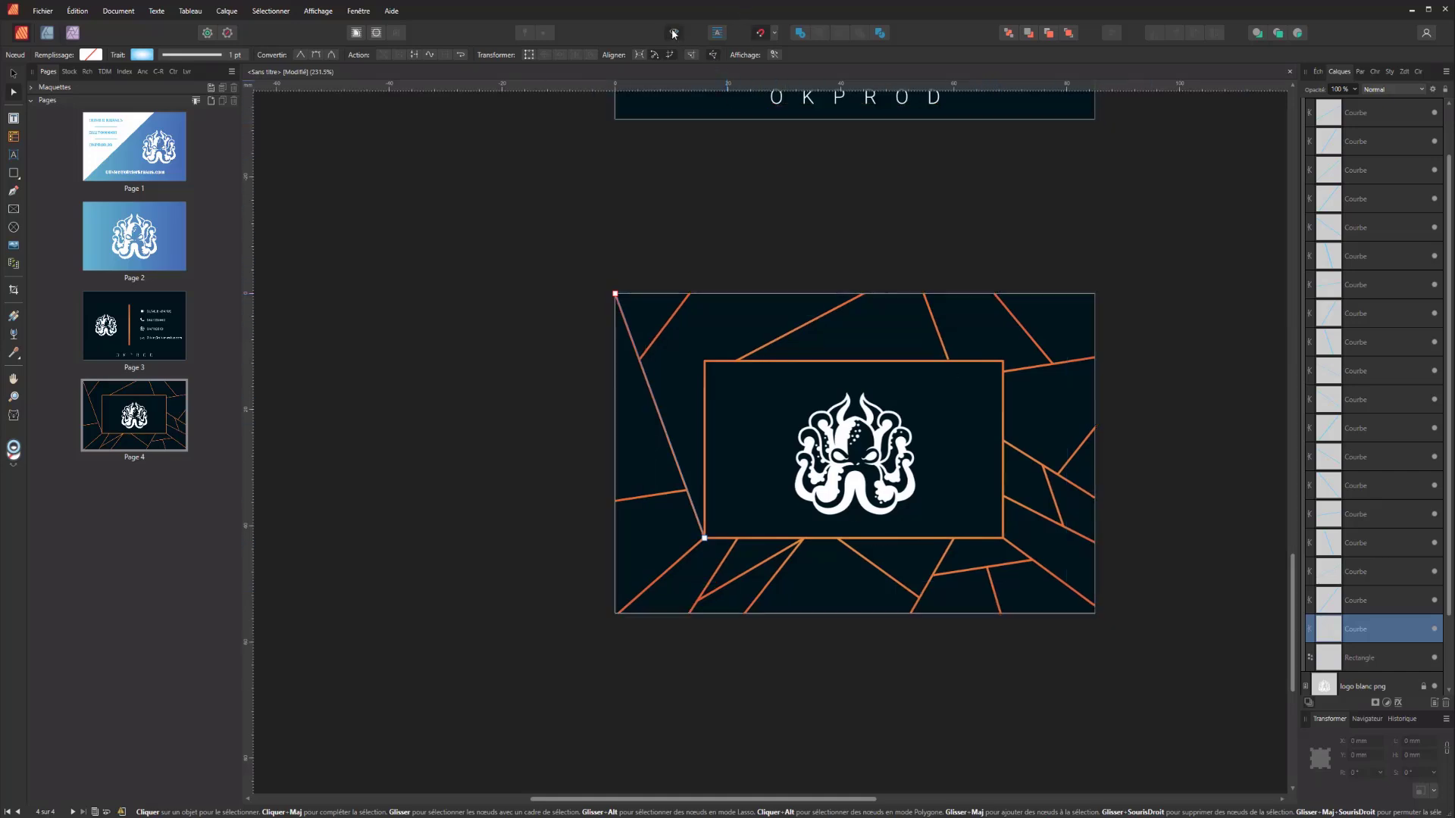
- Deselect the line and review the dark contact side and the framed logo side of the card together
{"action": "left_click", "coordinate": [556, 435]}
{"action": "scroll", "coordinate": [822, 341], "scroll_direction": "down", "scroll_amount": 3}
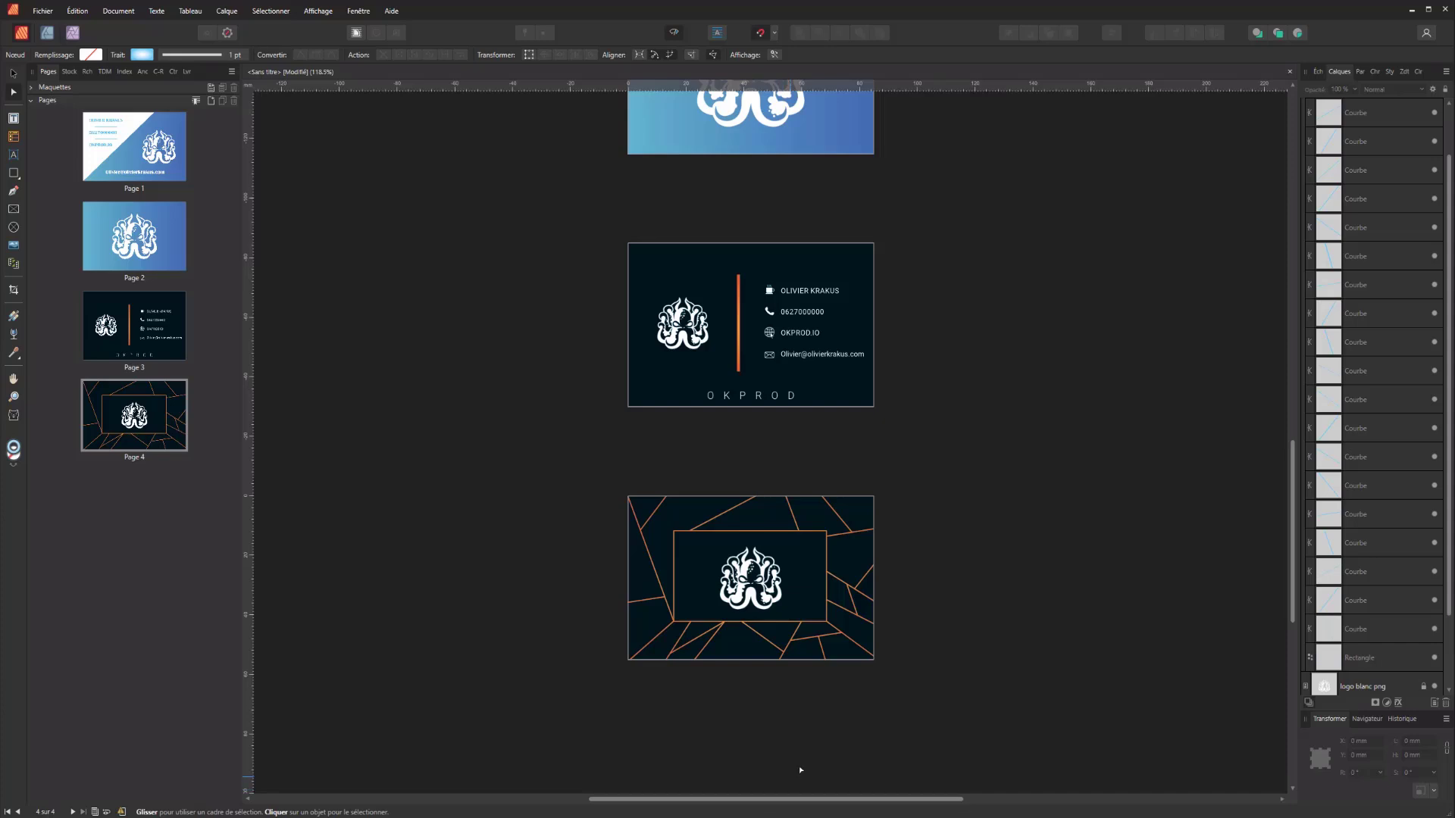
{"action": "scroll", "coordinate": [854, 660], "scroll_direction": "up", "scroll_amount": 2}
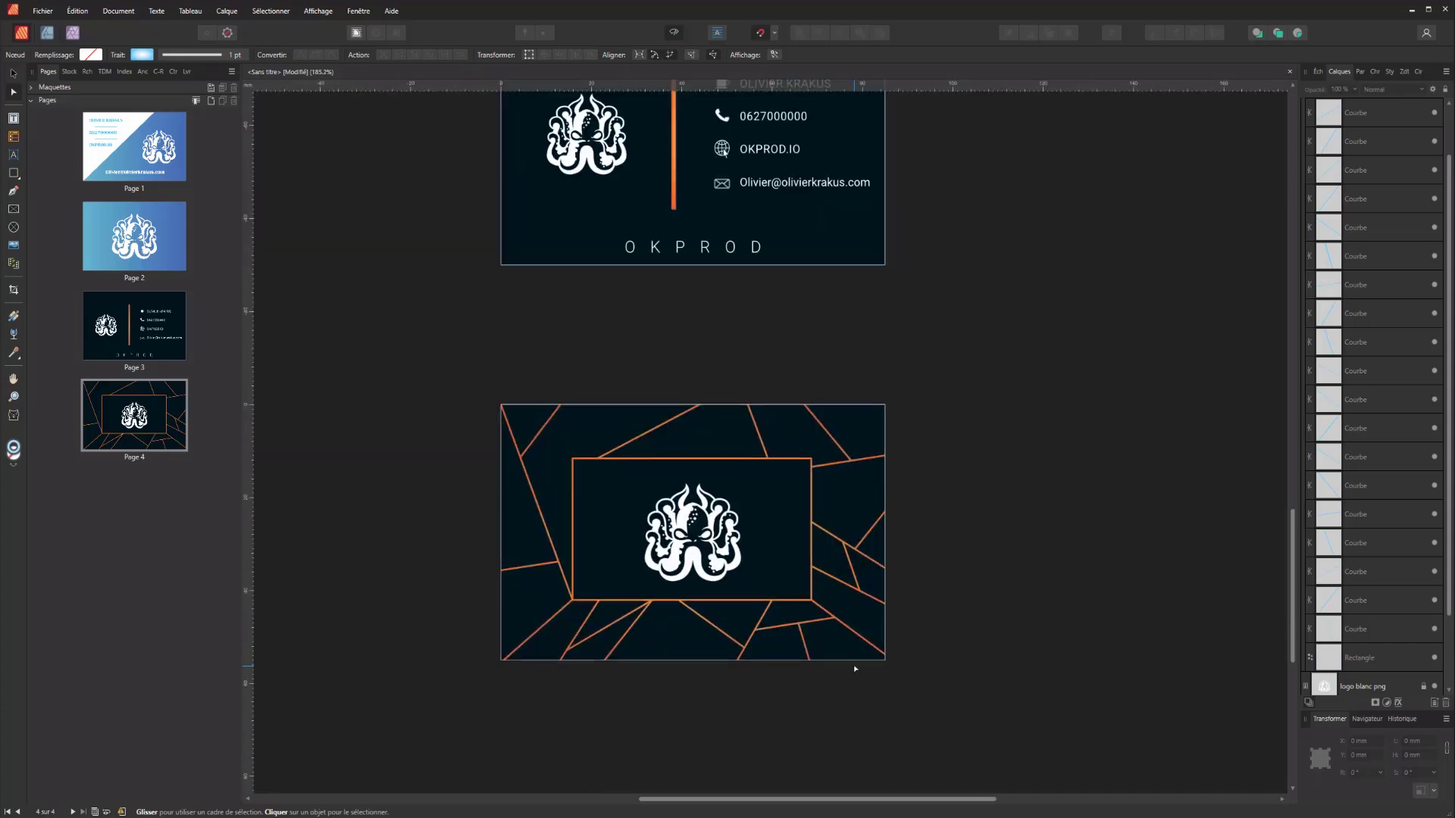
{"action": "scroll", "coordinate": [853, 665], "scroll_direction": "down", "scroll_amount": 1}
{"action": "left_click_drag", "start_coordinate": [949, 313], "coordinate": [913, 809]}
{"action": "left_click_drag", "start_coordinate": [971, 279], "coordinate": [951, 374]}
{"action": "left_click_drag", "start_coordinate": [1007, 556], "coordinate": [990, 322]}
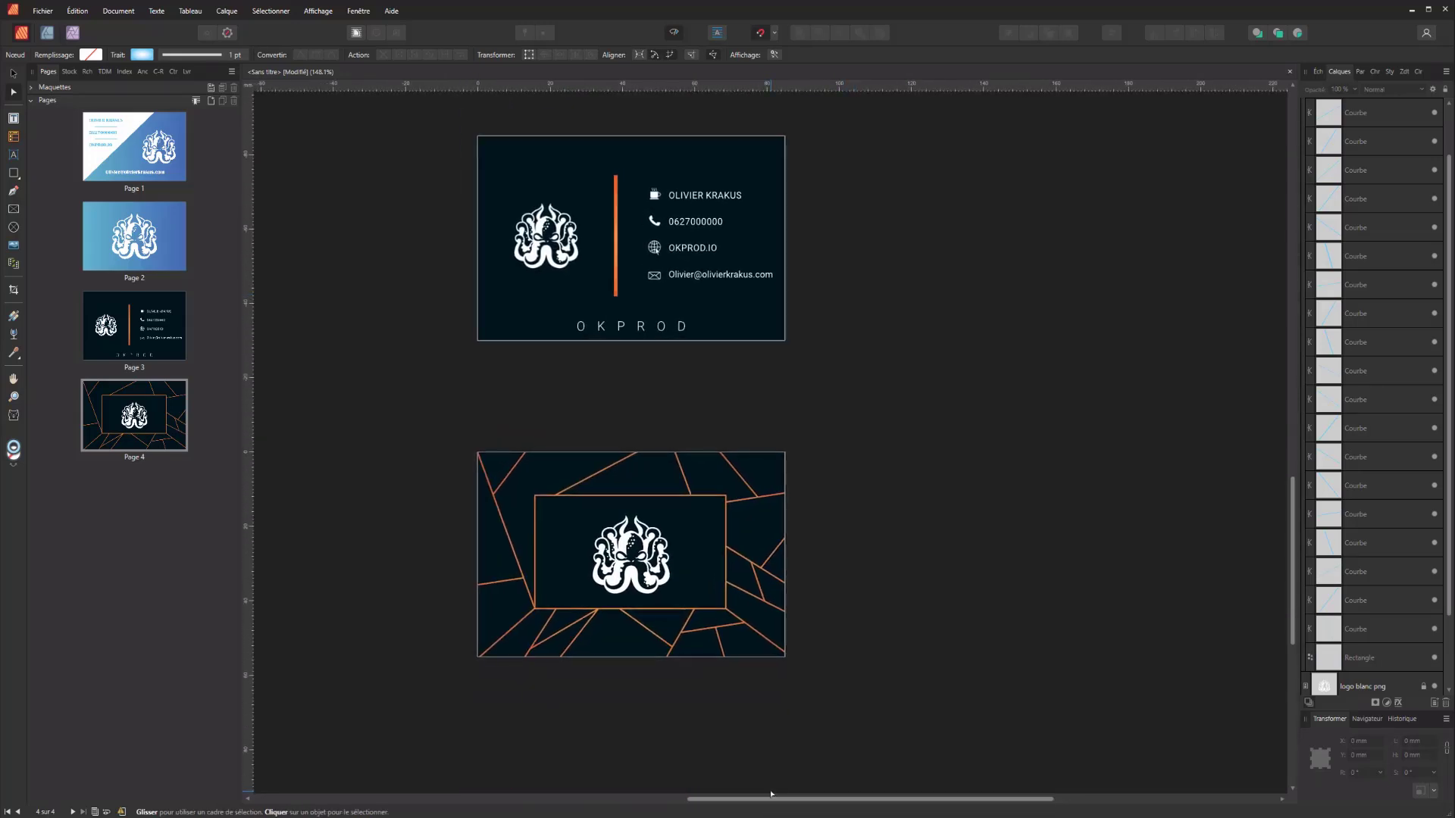